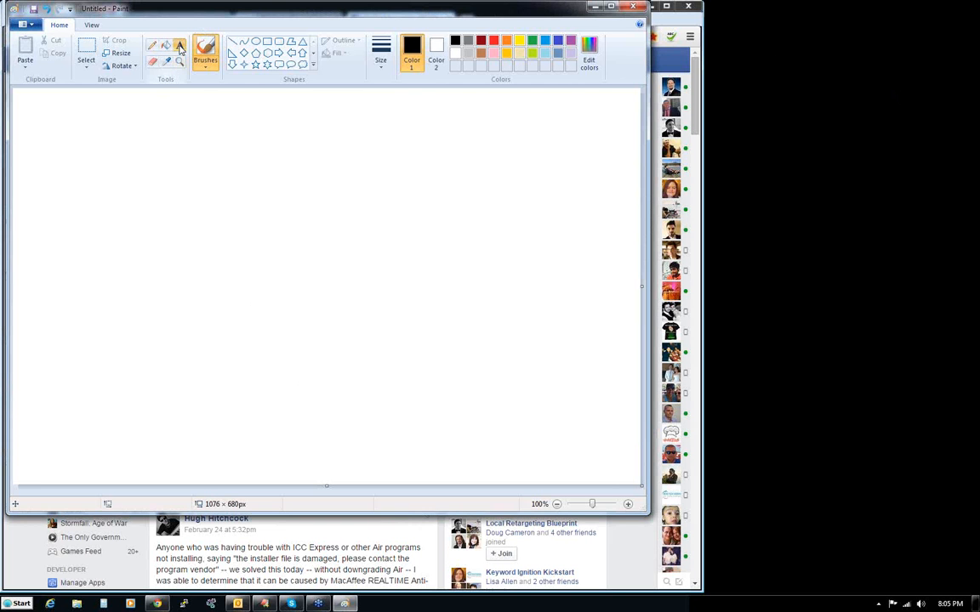
- Add a text box in the upper part of the canvas and widen it to about 836 px
{"action": "left_click", "coordinate": [180, 47]}
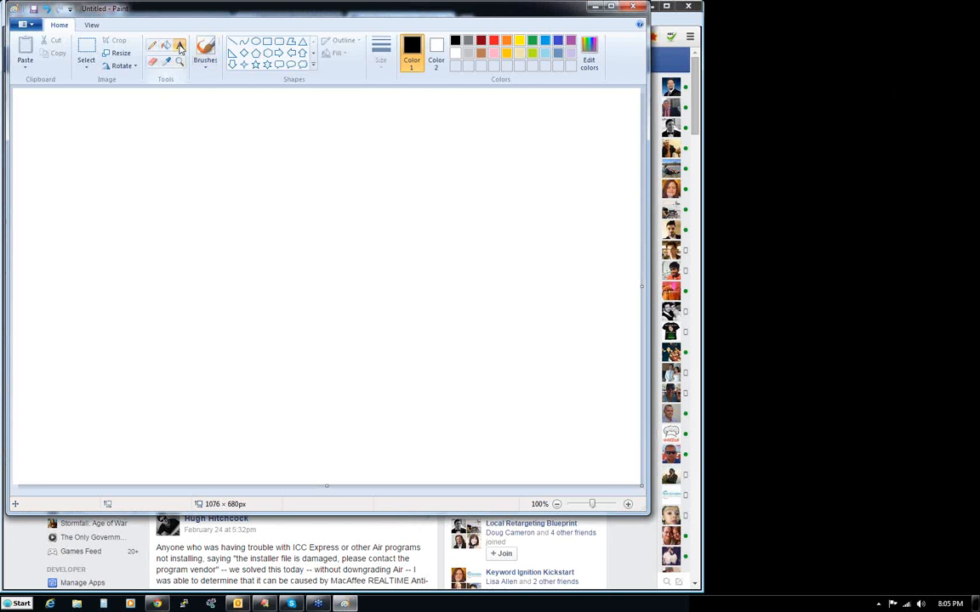
{"action": "left_click", "coordinate": [70, 206]}
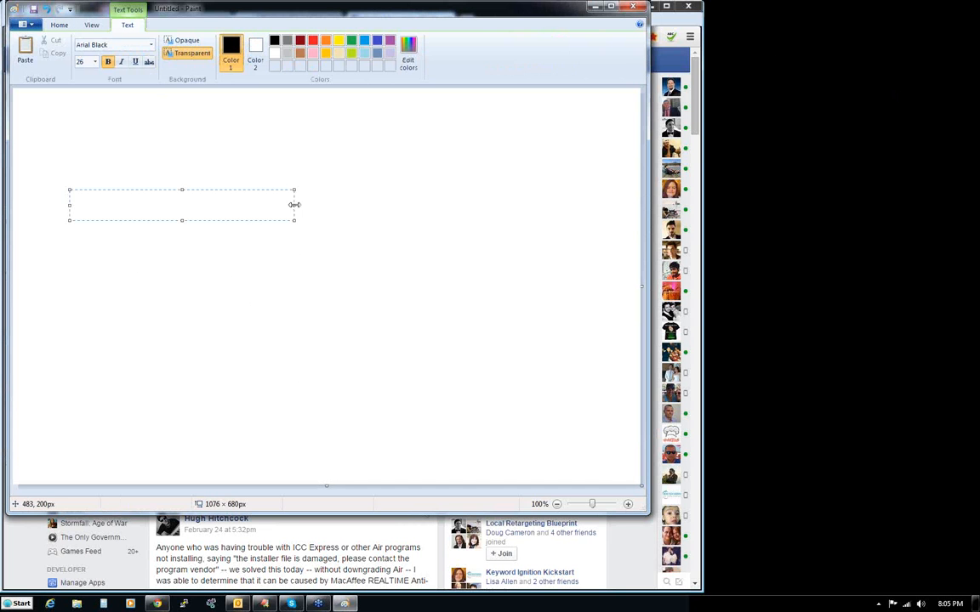
{"action": "left_click_drag", "start_coordinate": [294, 205], "coordinate": [554, 205]}
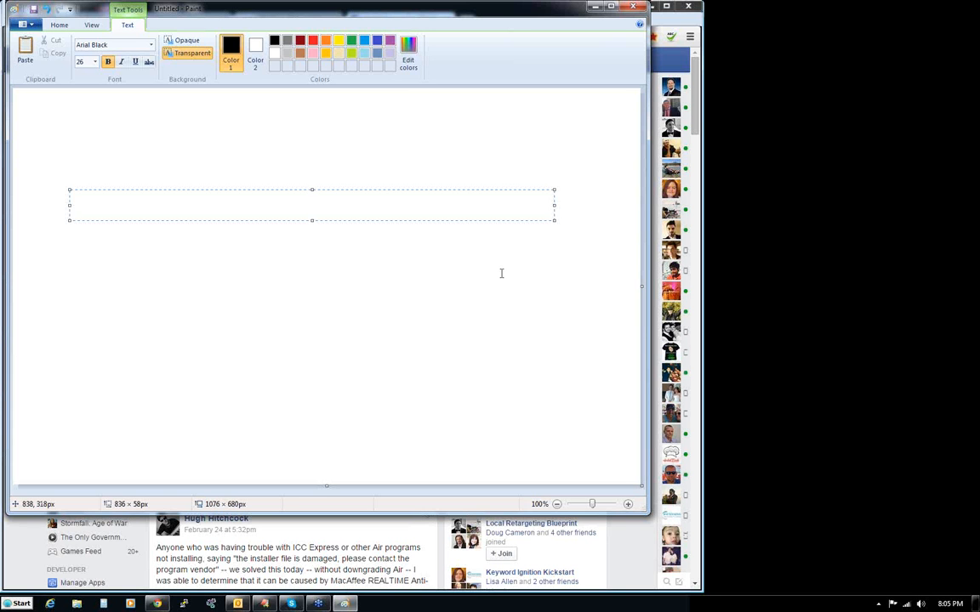
- Enter the text "beyond strange paranormal" in the text box
{"action": "type", "text": "beyond sart"}
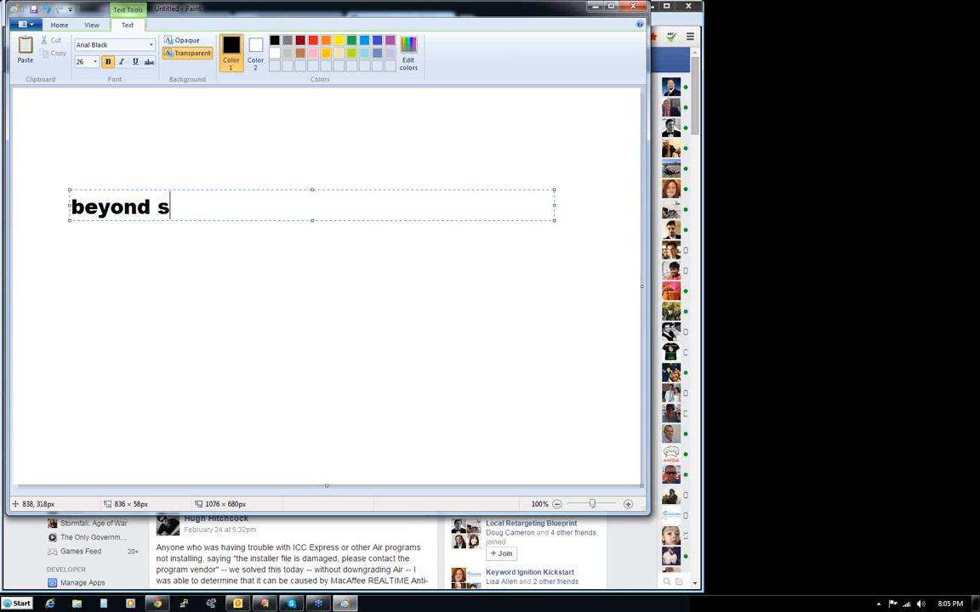
{"action": "key", "text": "BackSpace"}
{"action": "key", "text": "BackSpace"}
{"action": "key", "text": "BackSpace"}
{"action": "type", "text": "trag"}
{"action": "key", "text": "BackSpace"}
{"action": "type", "text": "nge paranoa"}
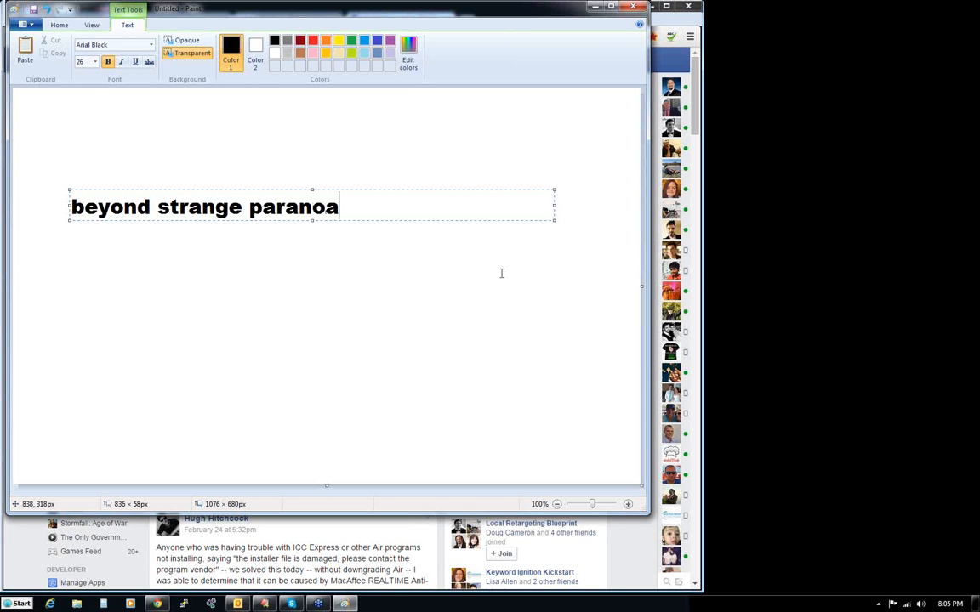
{"action": "key", "text": "BackSpace"}
{"action": "type", "text": "rmal"}
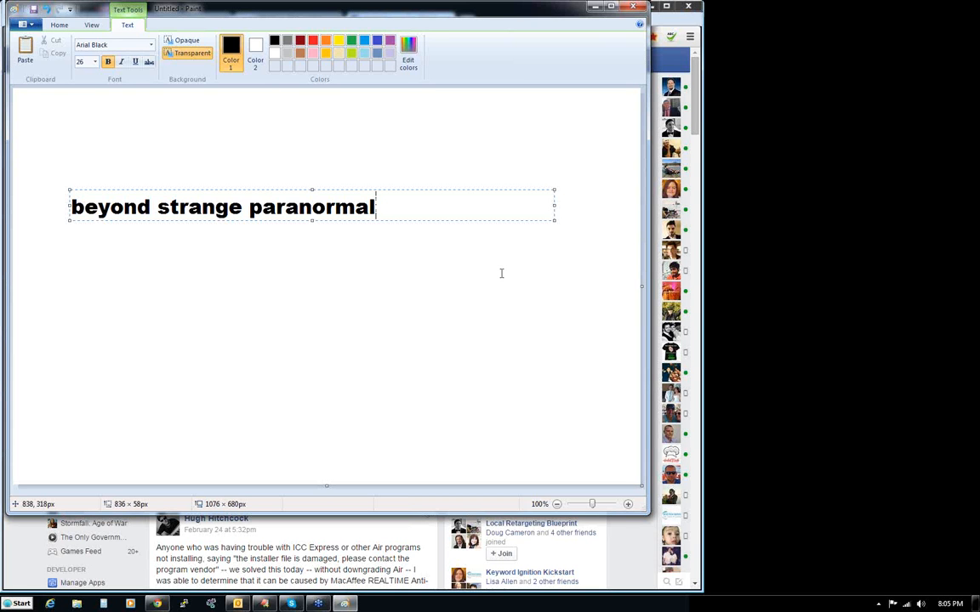
- Remove the word "strange" and the spaces, and add ".com" so the text reads "beyondparanormal.com"
{"action": "double_click", "coordinate": [194, 208]}
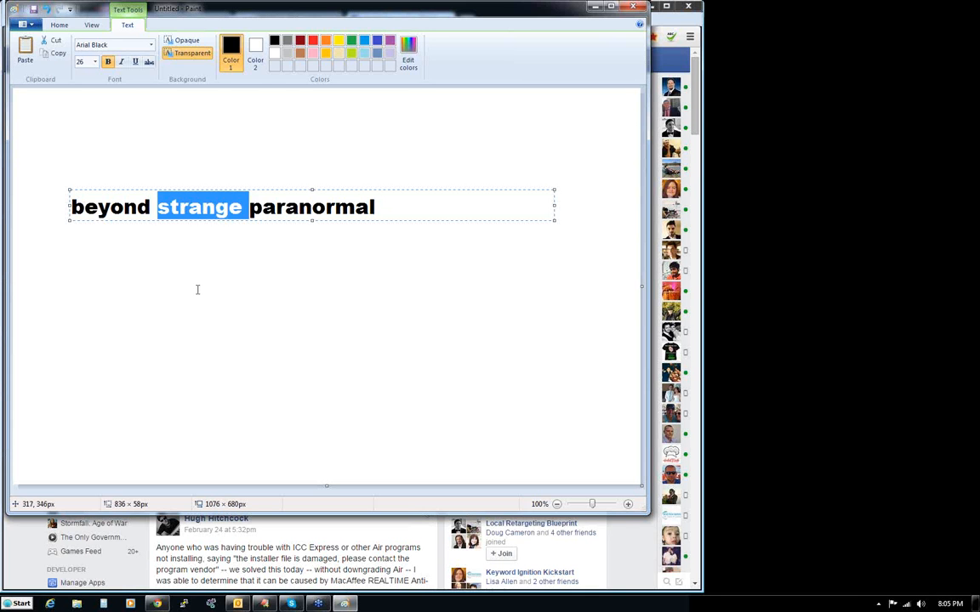
{"action": "key", "text": "BackSpace"}
{"action": "key", "text": "BackSpace"}
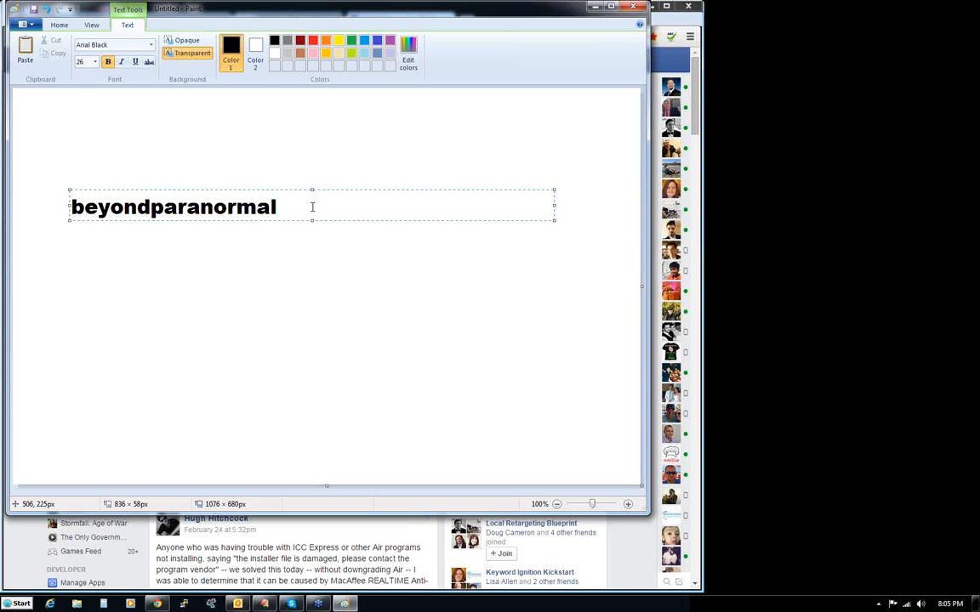
{"action": "type", "text": ".com"}
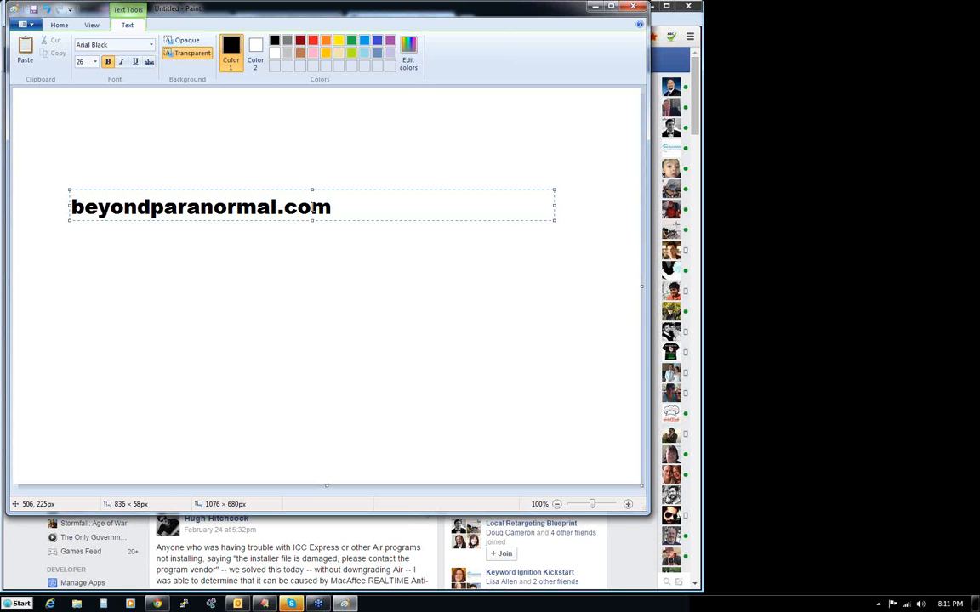
- Add two line breaks after the domain name, then move the text box higher and enlarge it to about 836 × 471 px
{"action": "key", "text": "Return"}
{"action": "key", "text": "Return"}
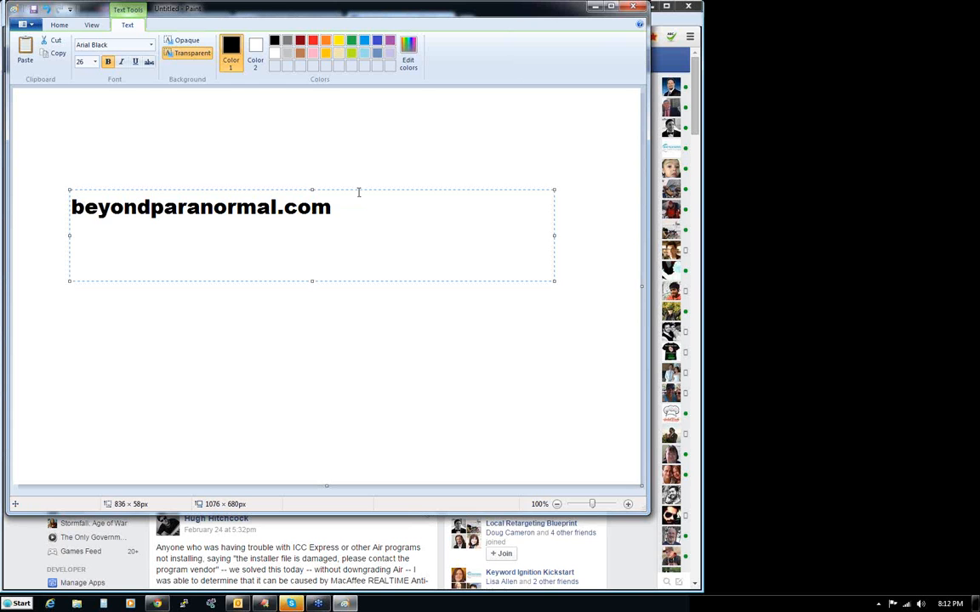
{"action": "left_click_drag", "start_coordinate": [356, 191], "coordinate": [356, 136]}
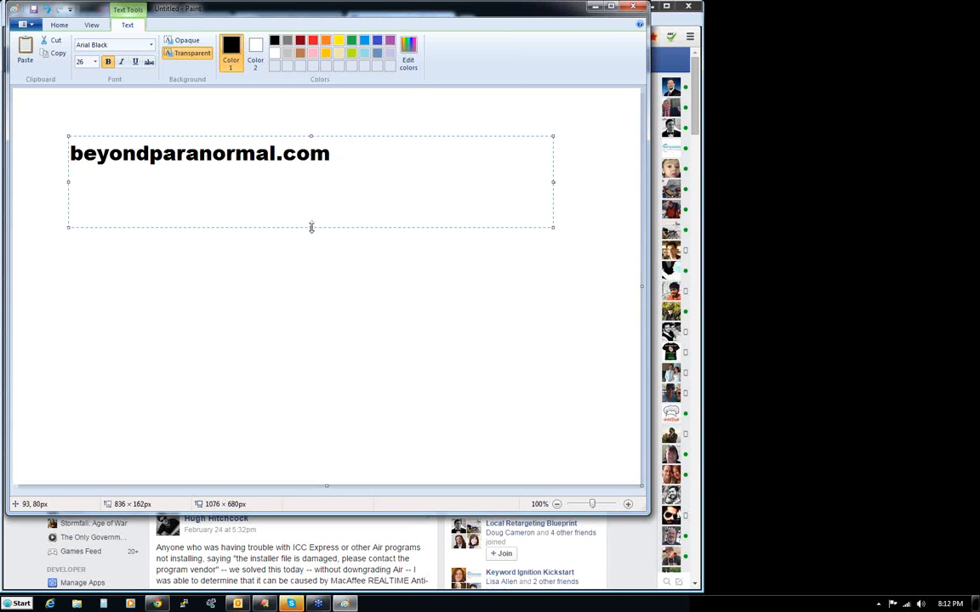
{"action": "left_click_drag", "start_coordinate": [312, 226], "coordinate": [313, 407]}
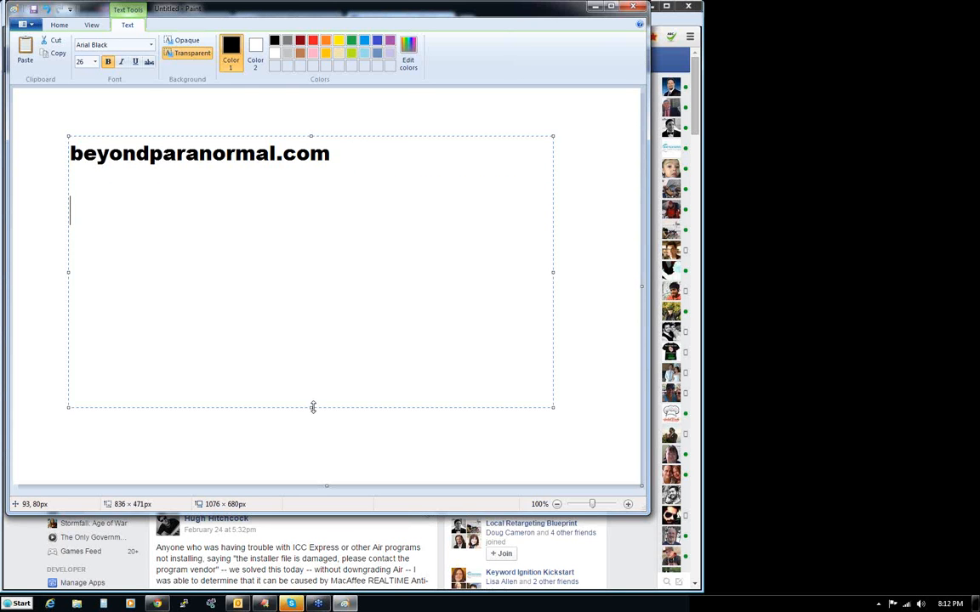
- Enter "ufos" at font size 14 on the line directly below the domain name, followed by a line break
{"action": "left_click", "coordinate": [197, 178]}
{"action": "left_click", "coordinate": [95, 63]}
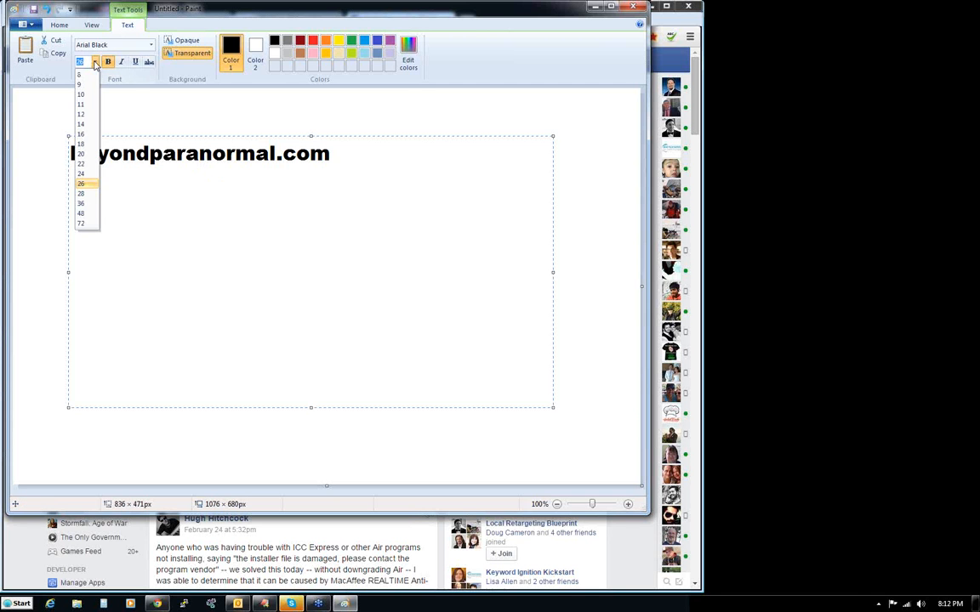
{"action": "left_click", "coordinate": [81, 114]}
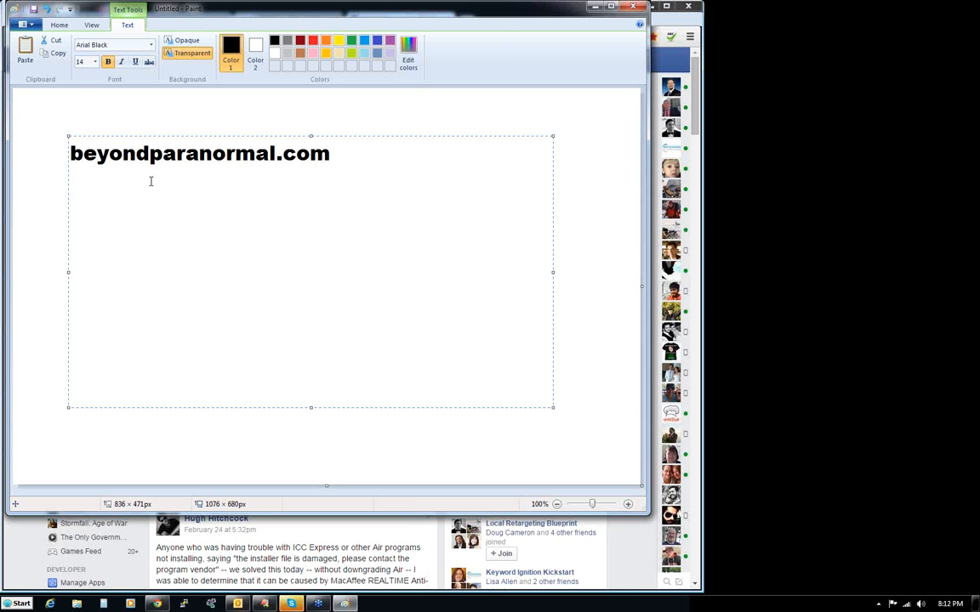
{"action": "type", "text": "ufos"}
{"action": "key", "text": "Return"}
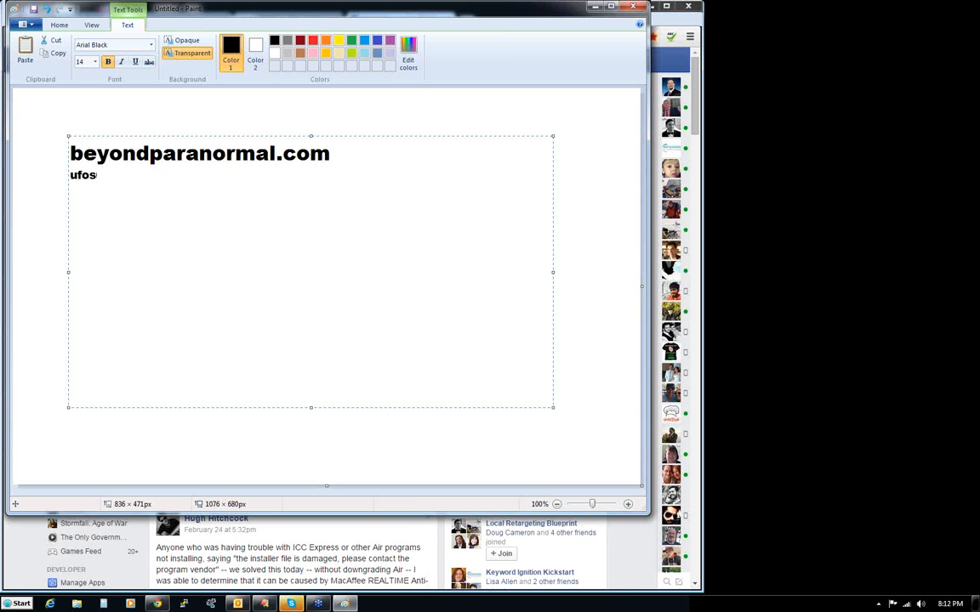
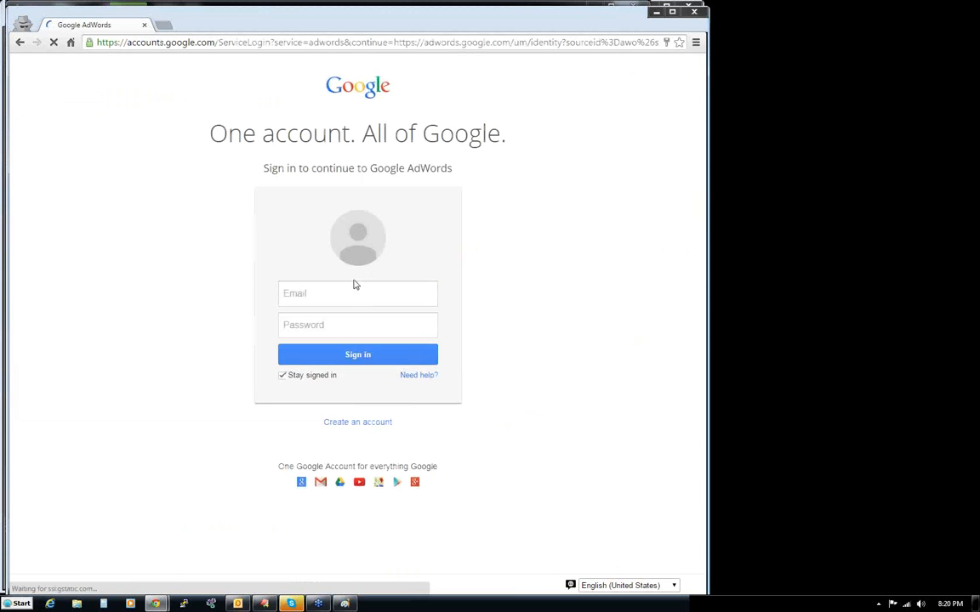
- Sign in to Google AdWords with the saved account e-mail and password
{"action": "left_click", "coordinate": [349, 292]}
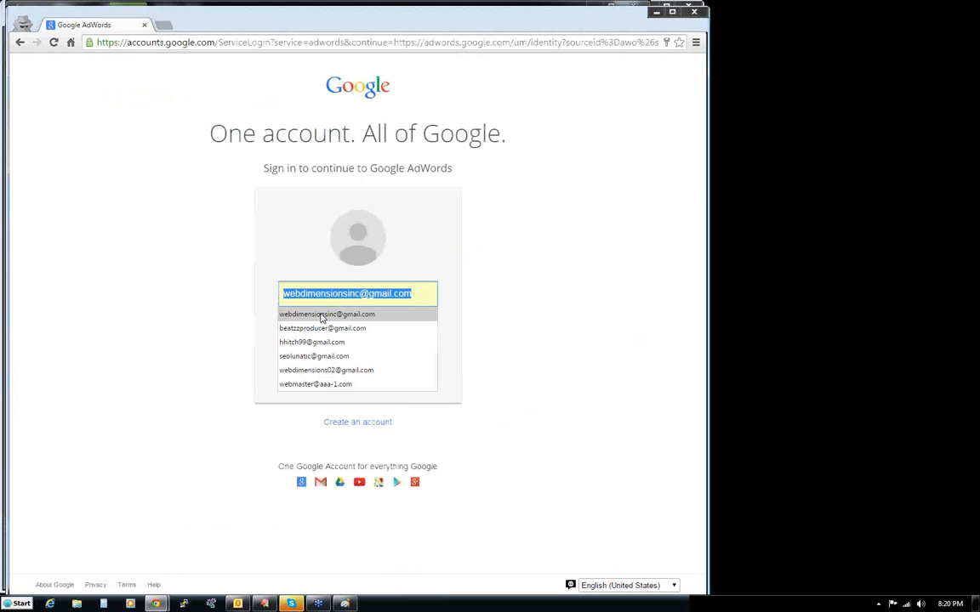
{"action": "left_click", "coordinate": [317, 343]}
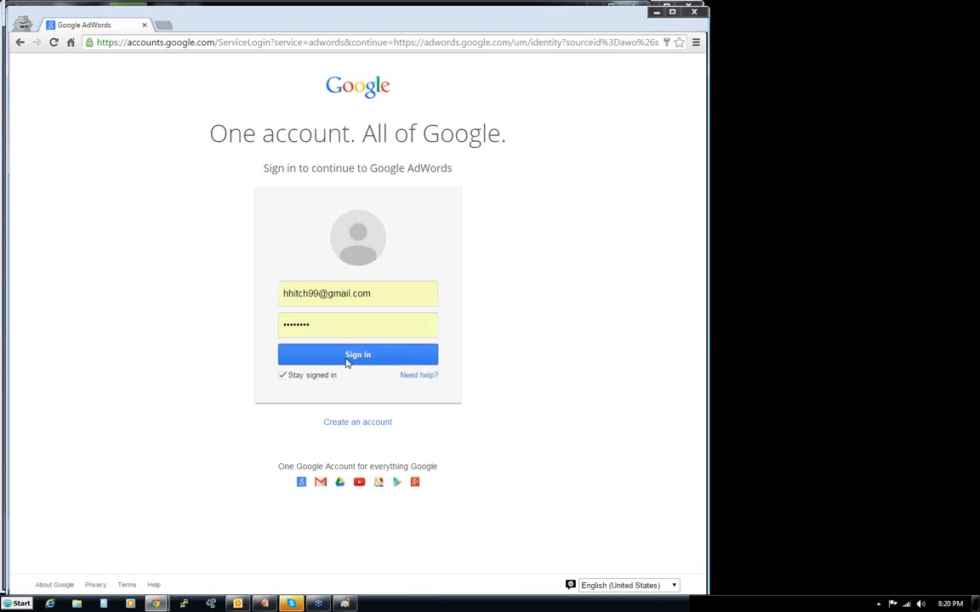
{"action": "left_click", "coordinate": [346, 361]}
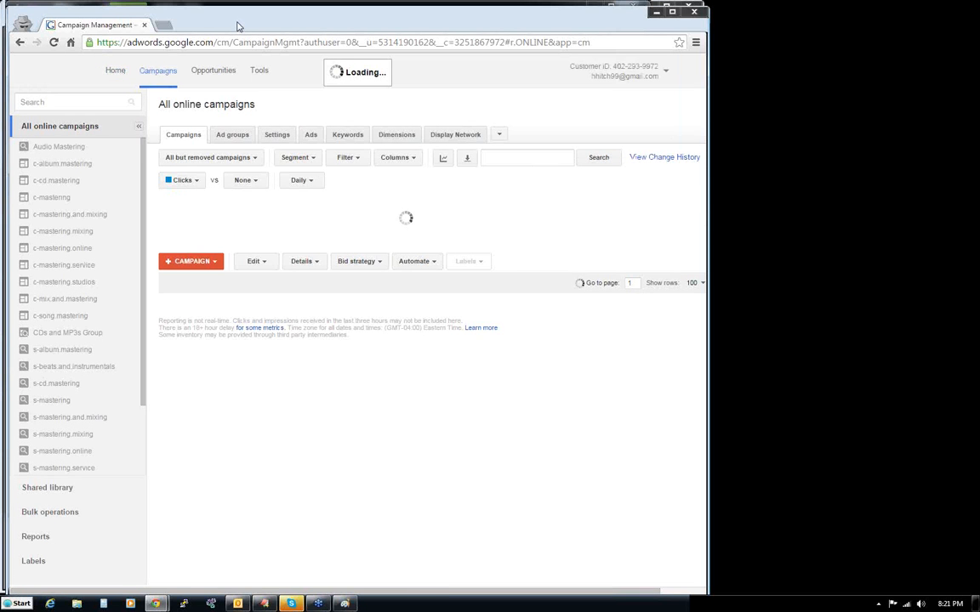
{"action": "left_click_drag", "start_coordinate": [239, 25], "coordinate": [233, 23]}
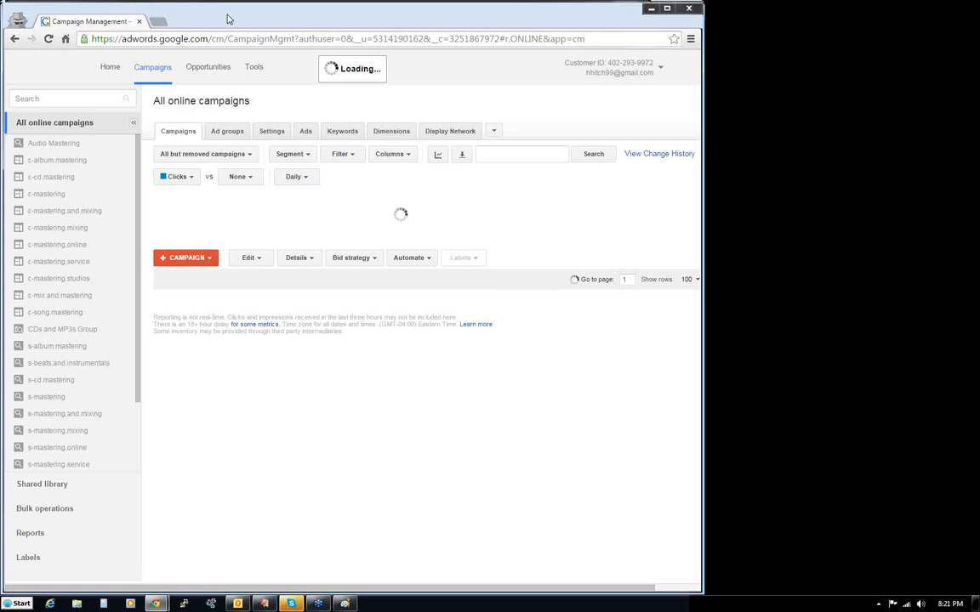
- Search Google for "paranormal" in a new tab and examine the results and related searches
{"action": "left_click", "coordinate": [160, 22]}
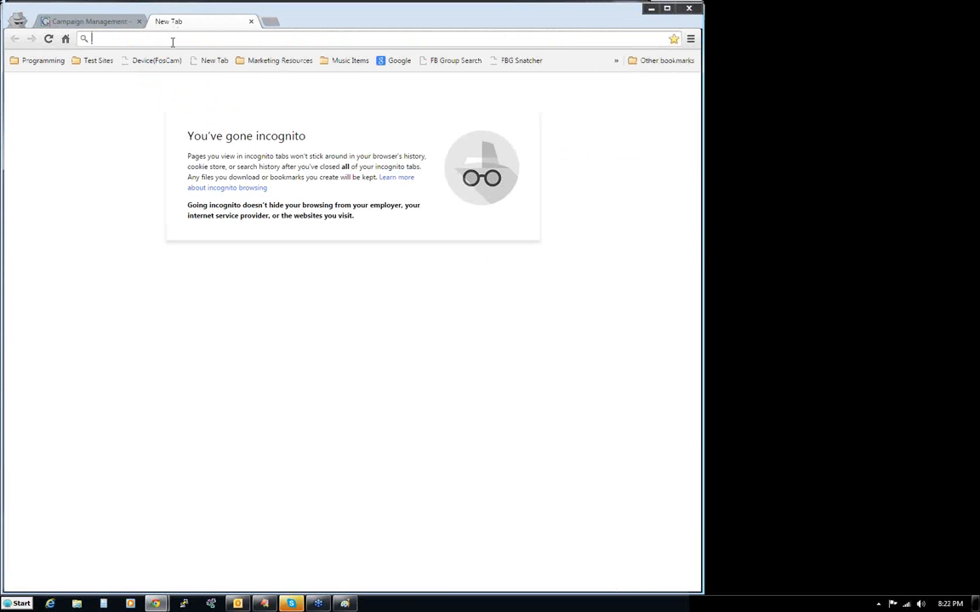
{"action": "type", "text": "pada"}
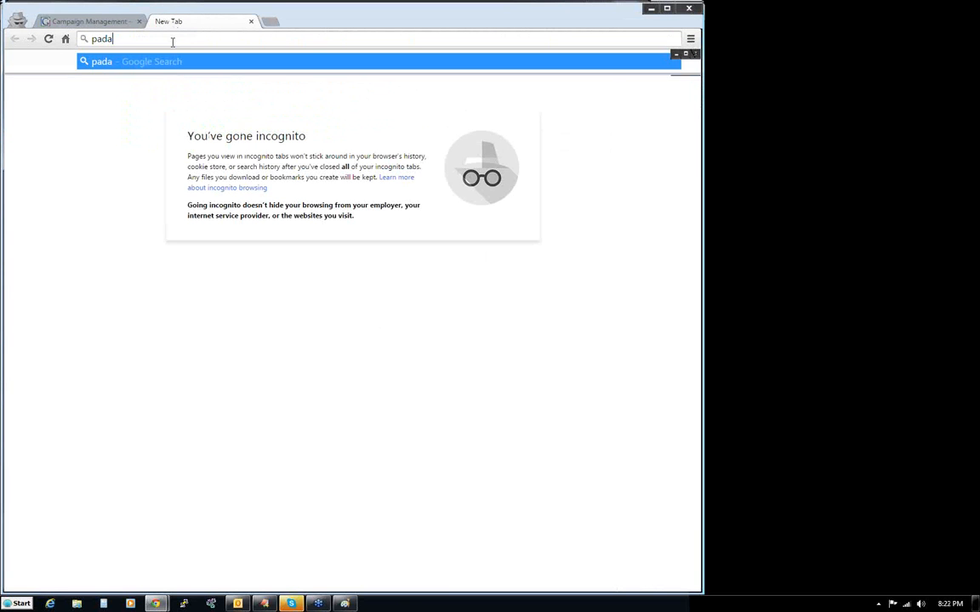
{"action": "key", "text": "BackSpace"}
{"action": "key", "text": "BackSpace"}
{"action": "type", "text": "ranormal"}
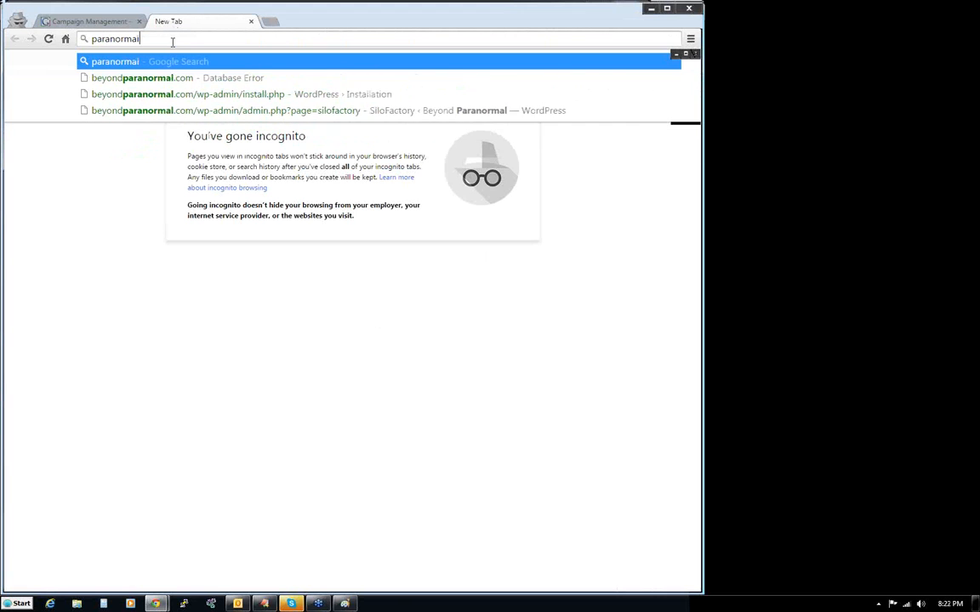
{"action": "key", "text": "Return"}
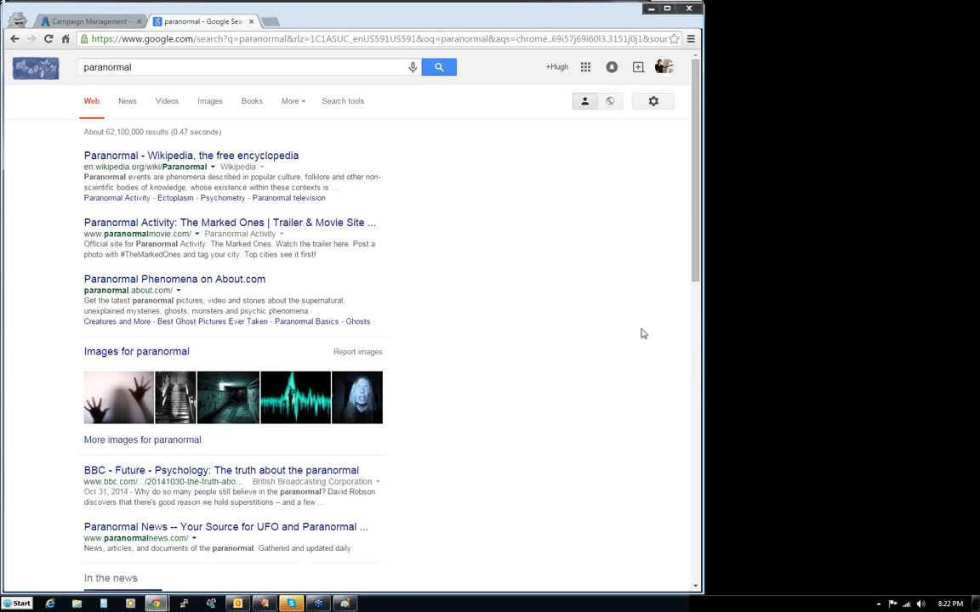
{"action": "scroll", "coordinate": [672, 274], "scroll_direction": "down", "scroll_amount": 2}
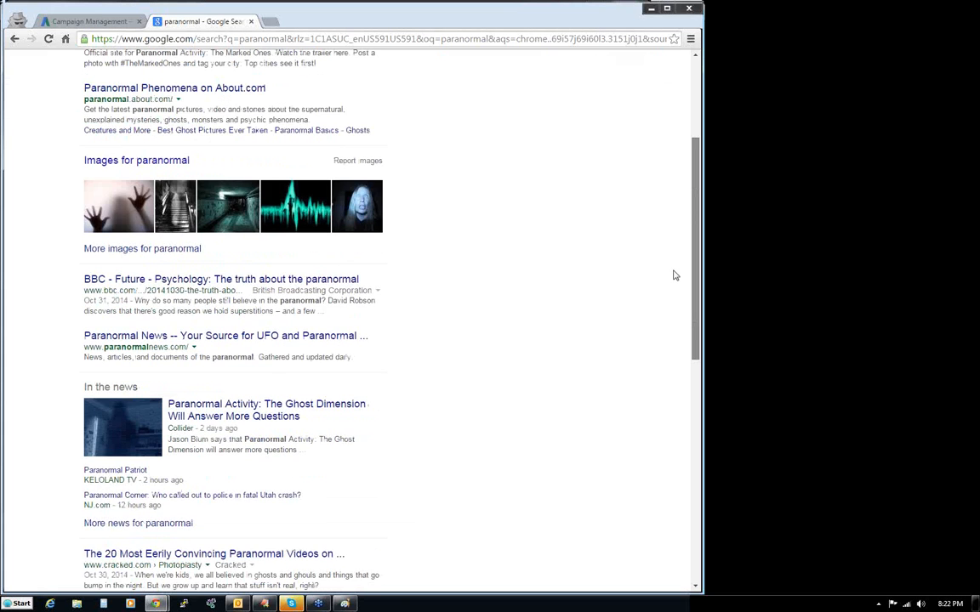
{"action": "scroll", "coordinate": [672, 315], "scroll_direction": "down", "scroll_amount": 3}
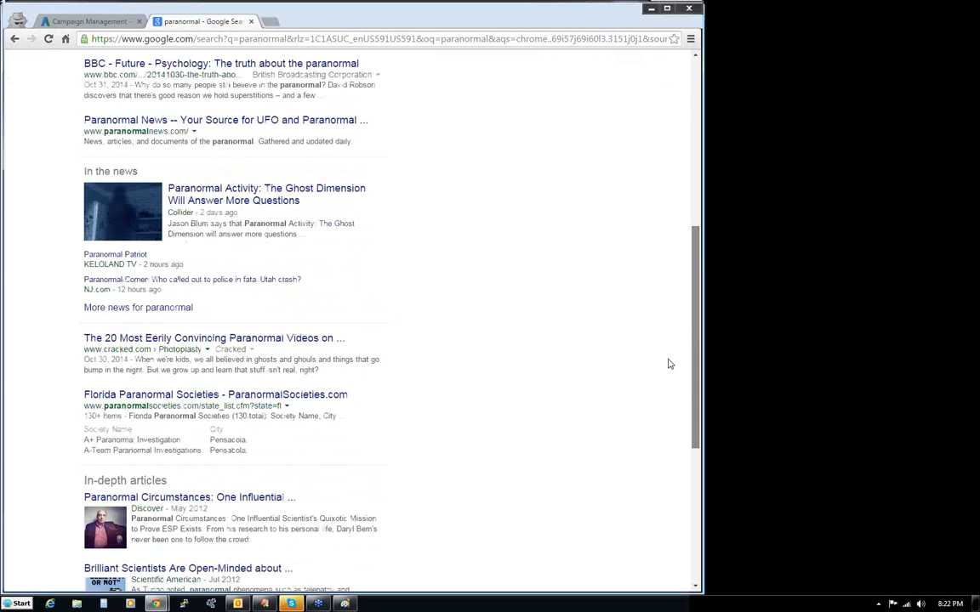
{"action": "scroll", "coordinate": [669, 400], "scroll_direction": "down", "scroll_amount": 2}
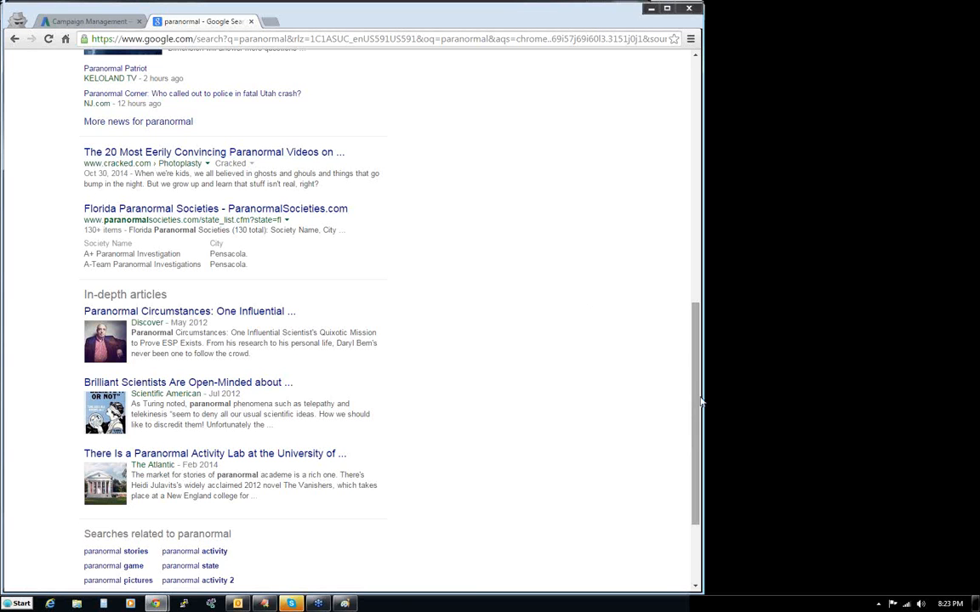
{"action": "left_click_drag", "start_coordinate": [696, 398], "coordinate": [689, 483]}
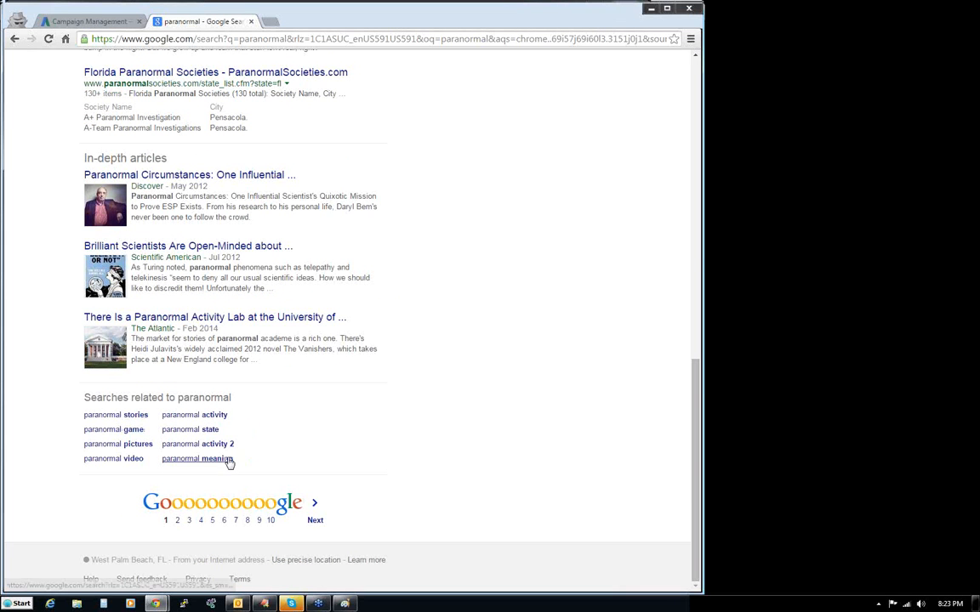
{"action": "scroll", "coordinate": [629, 225], "scroll_direction": "up", "scroll_amount": 7}
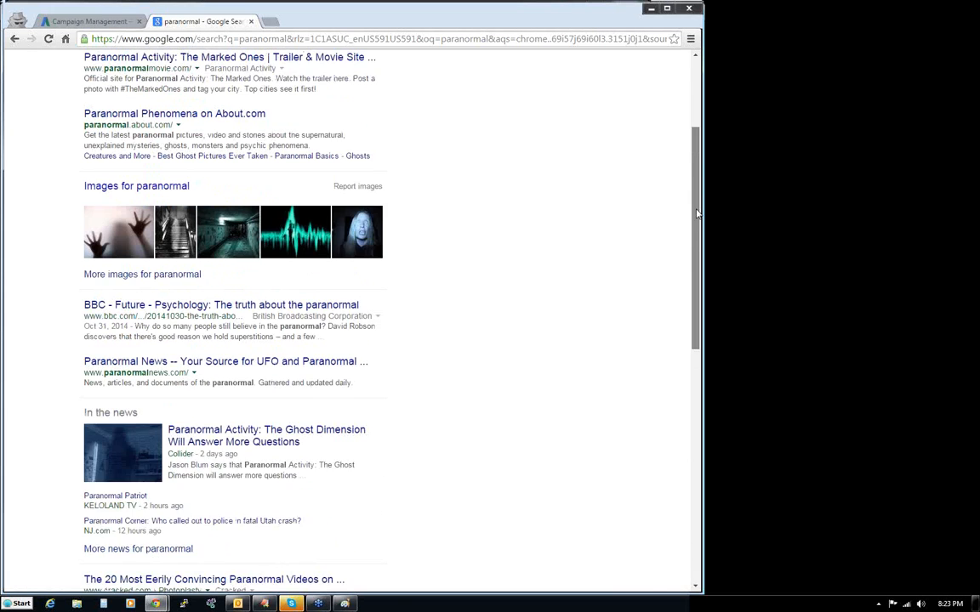
- Return to the AdWords campaigns page and open Keyword Planner
{"action": "left_click", "coordinate": [62, 15]}
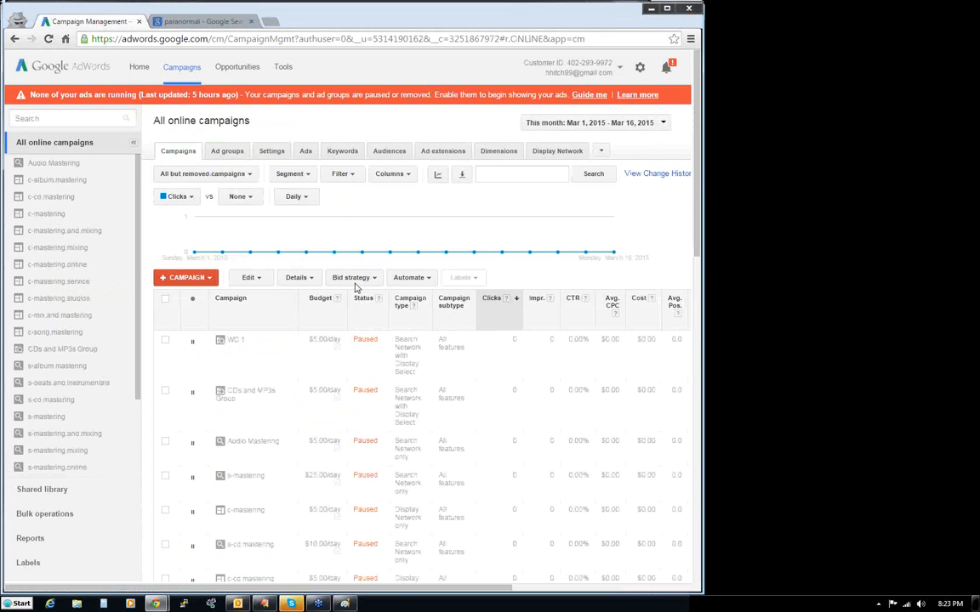
{"action": "left_click", "coordinate": [282, 67]}
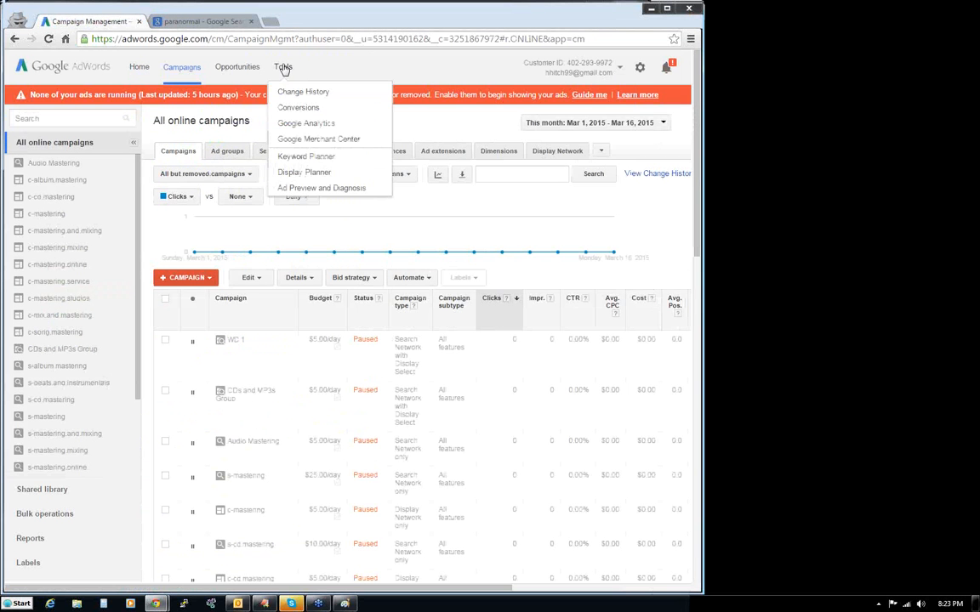
{"action": "left_click", "coordinate": [295, 156]}
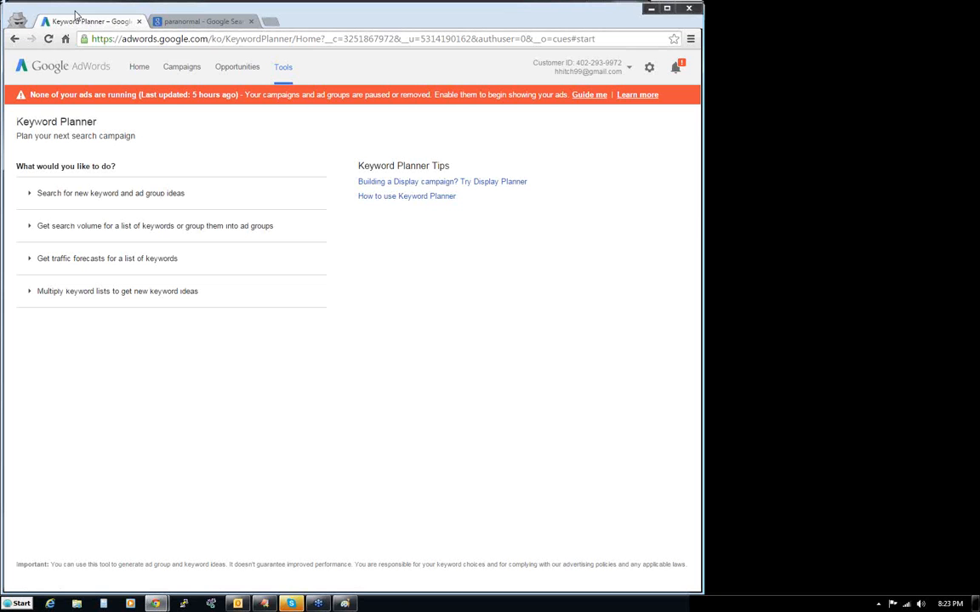
- Get new keyword and ad group ideas for the product or service "paranormal"
{"action": "left_click", "coordinate": [166, 194]}
{"action": "left_click", "coordinate": [125, 239]}
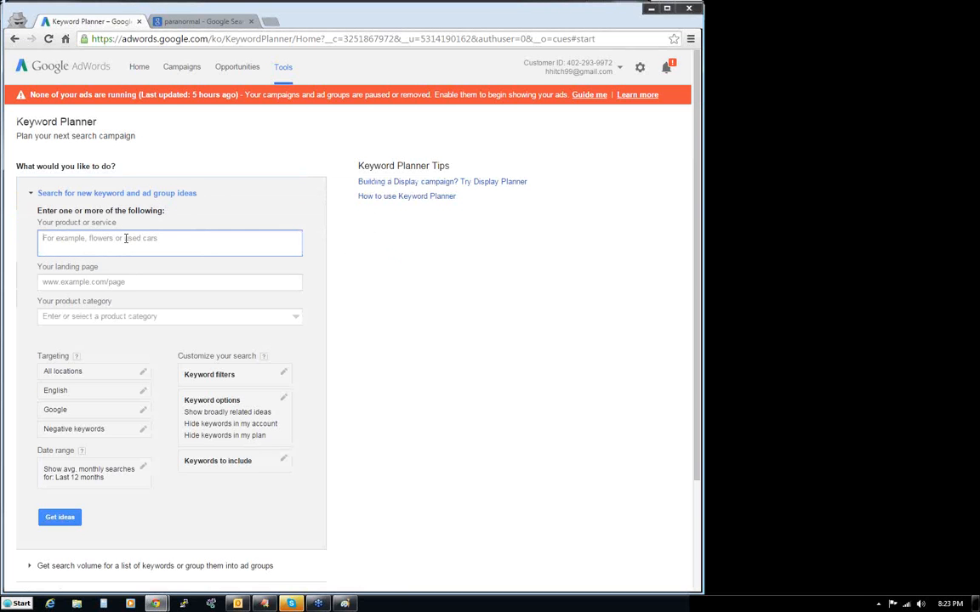
{"action": "type", "text": "paranor"}
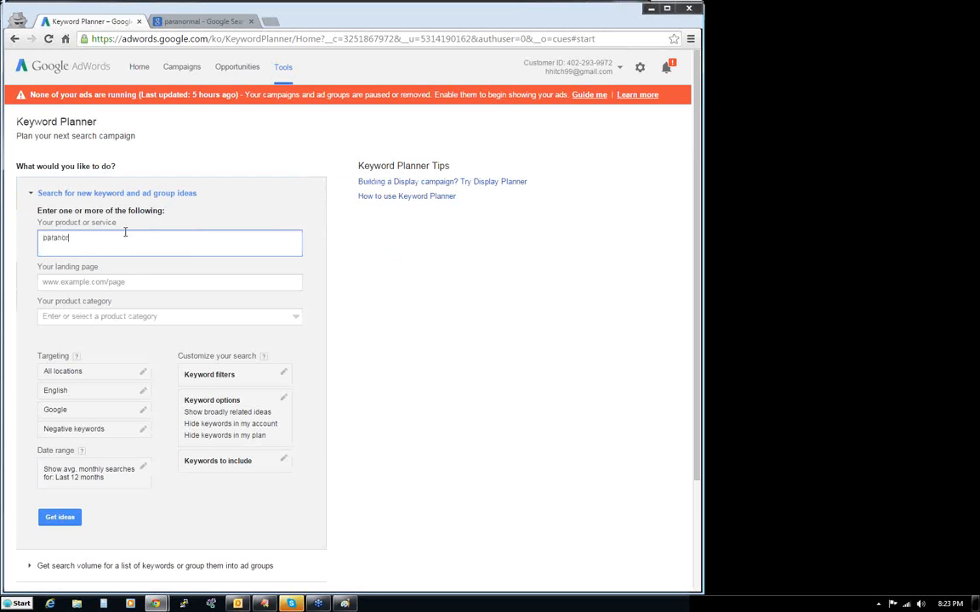
{"action": "type", "text": "mal"}
{"action": "left_click", "coordinate": [61, 520]}
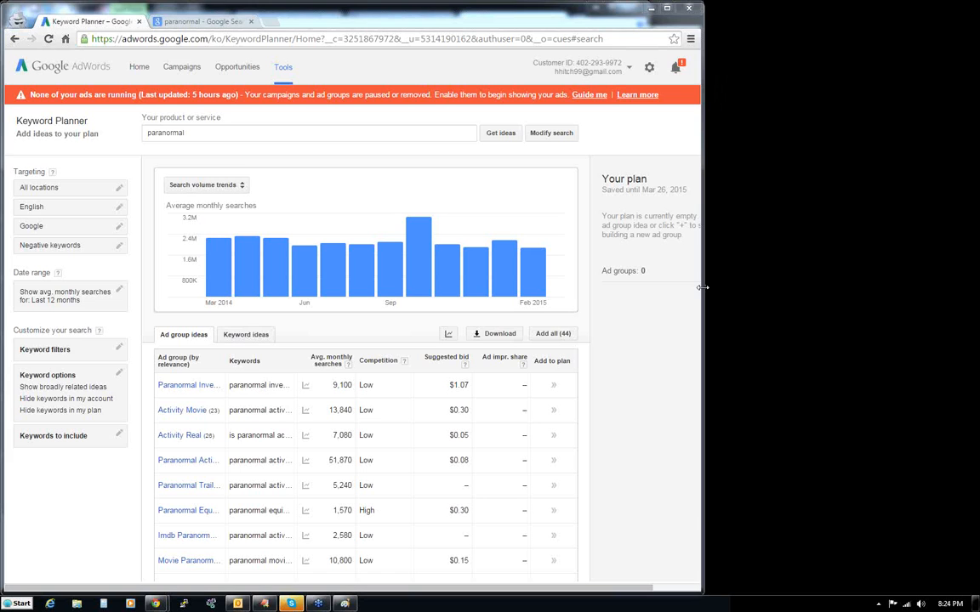
- Widen the browser window to show the whole plan area and examine the ad group ideas for "paranormal"
{"action": "left_click_drag", "start_coordinate": [702, 284], "coordinate": [735, 285]}
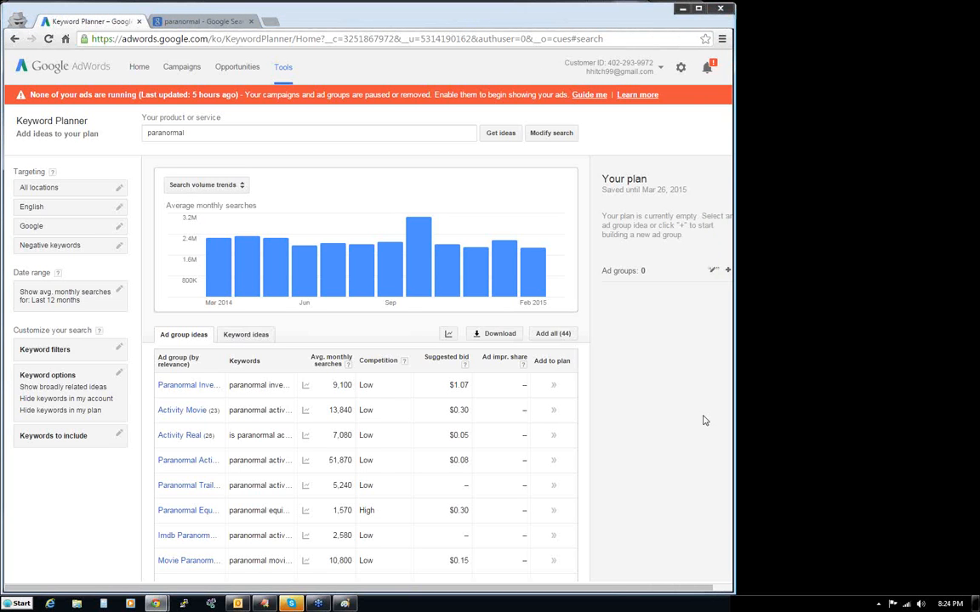
{"action": "left_click_drag", "start_coordinate": [733, 426], "coordinate": [764, 426]}
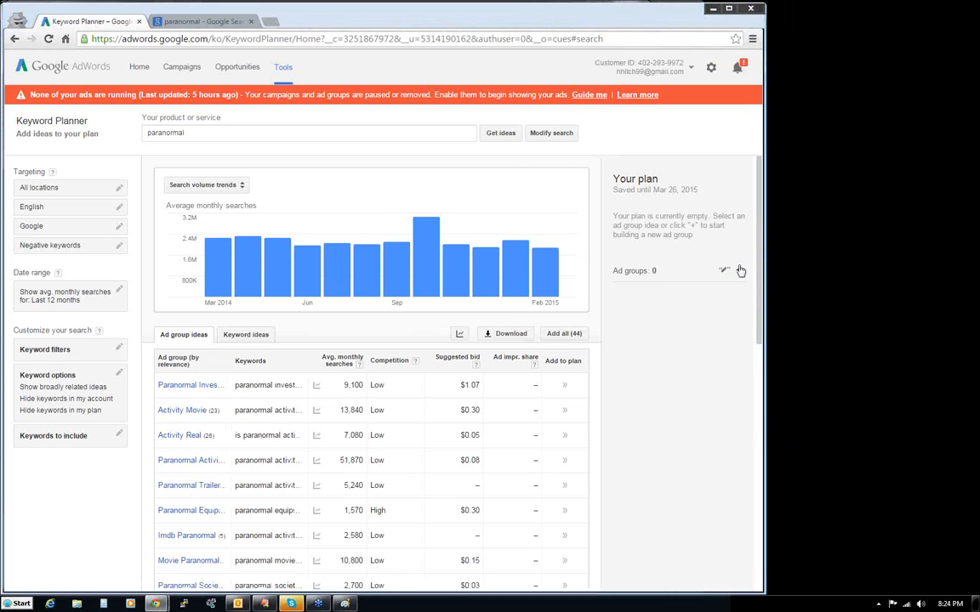
{"action": "left_click_drag", "start_coordinate": [764, 271], "coordinate": [838, 271]}
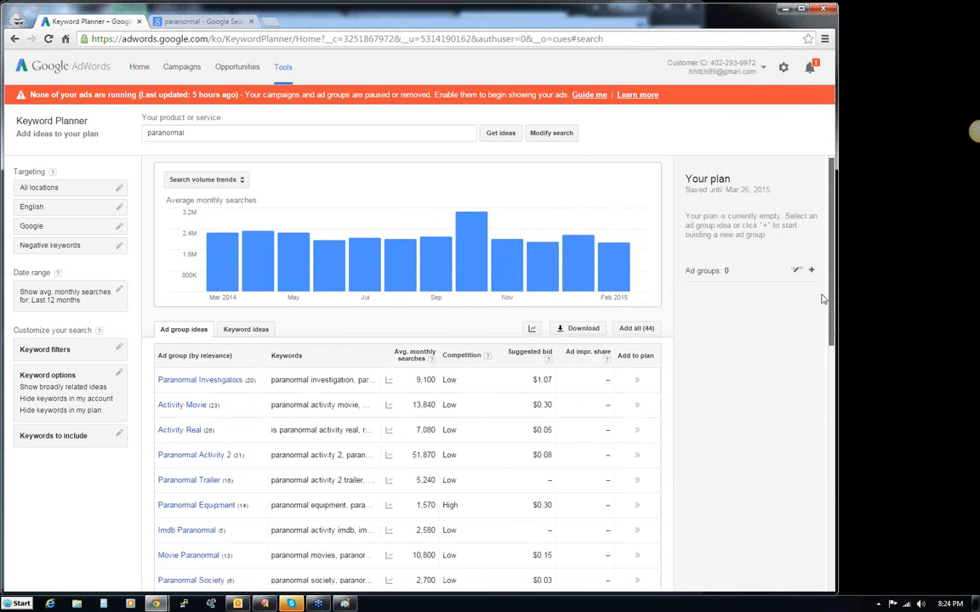
{"action": "scroll", "coordinate": [823, 298], "scroll_direction": "down", "scroll_amount": 7}
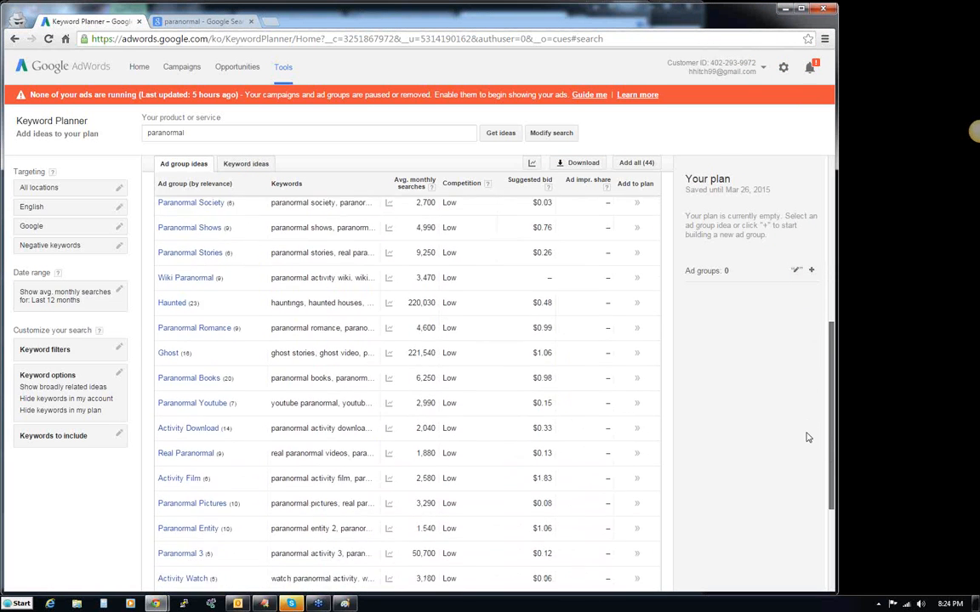
{"action": "scroll", "coordinate": [808, 437], "scroll_direction": "down", "scroll_amount": 3}
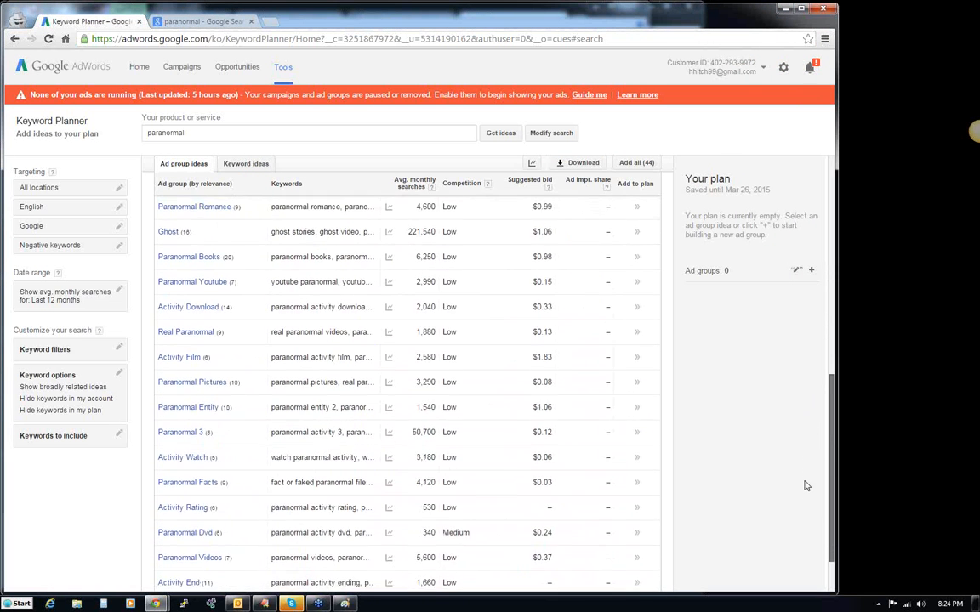
{"action": "scroll", "coordinate": [806, 486], "scroll_direction": "down", "scroll_amount": 2}
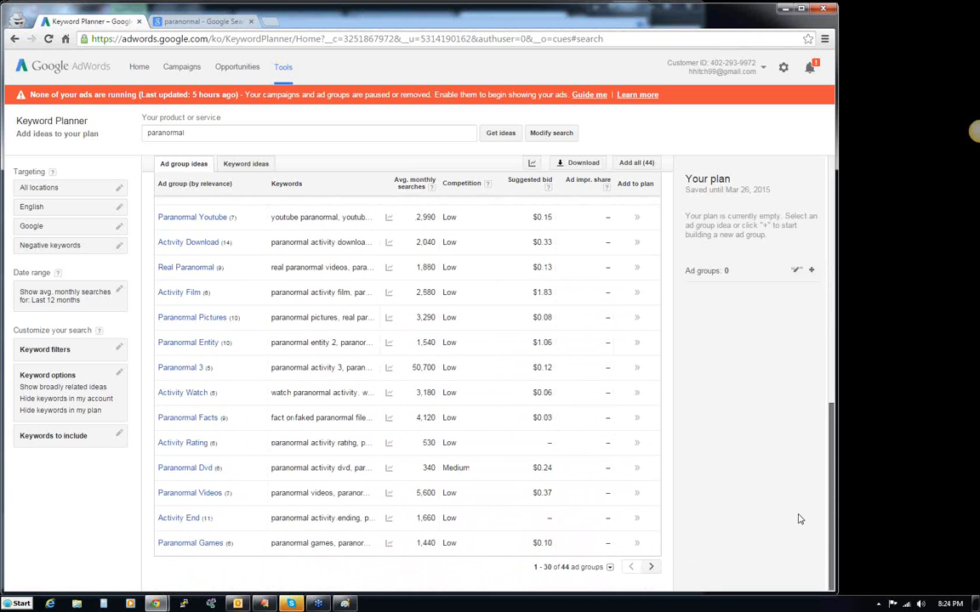
{"action": "scroll", "coordinate": [800, 510], "scroll_direction": "up", "scroll_amount": 2}
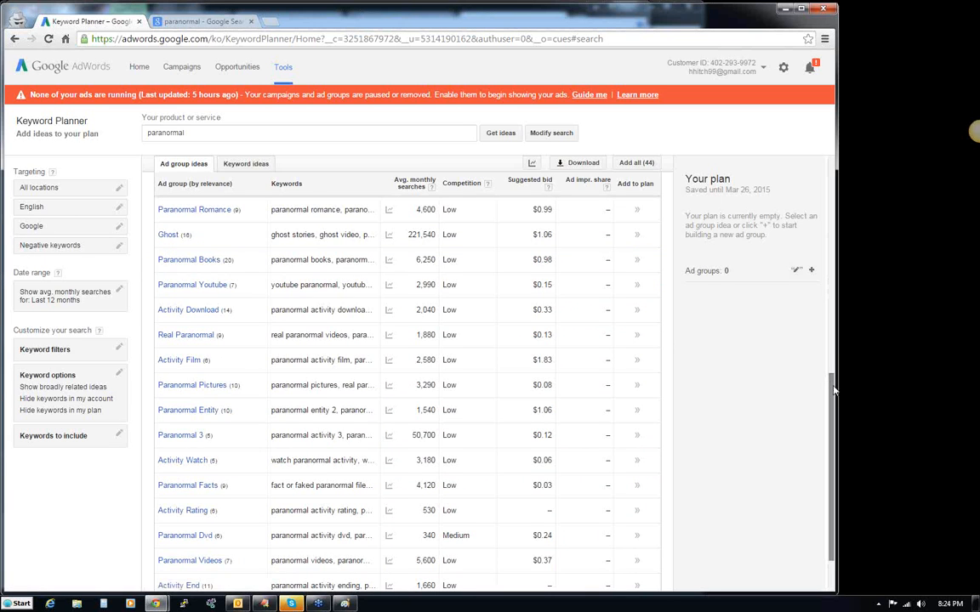
{"action": "left_click_drag", "start_coordinate": [832, 386], "coordinate": [839, 163]}
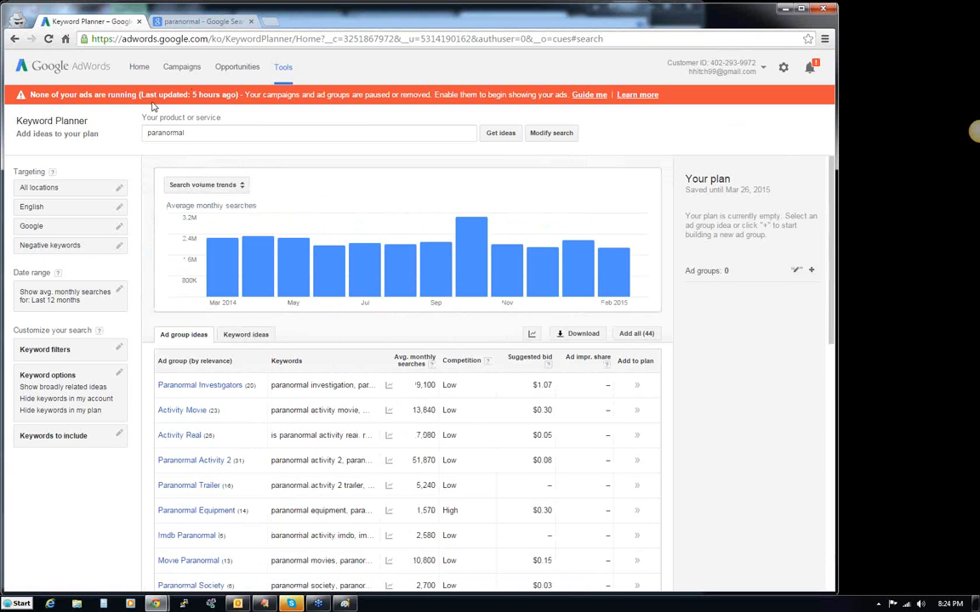
- Show the keyword ideas for "paranormal" and examine their average monthly searches, highlighting the "paranormal activity" keyword and its search volume
{"action": "left_click_drag", "start_coordinate": [187, 134], "coordinate": [148, 134]}
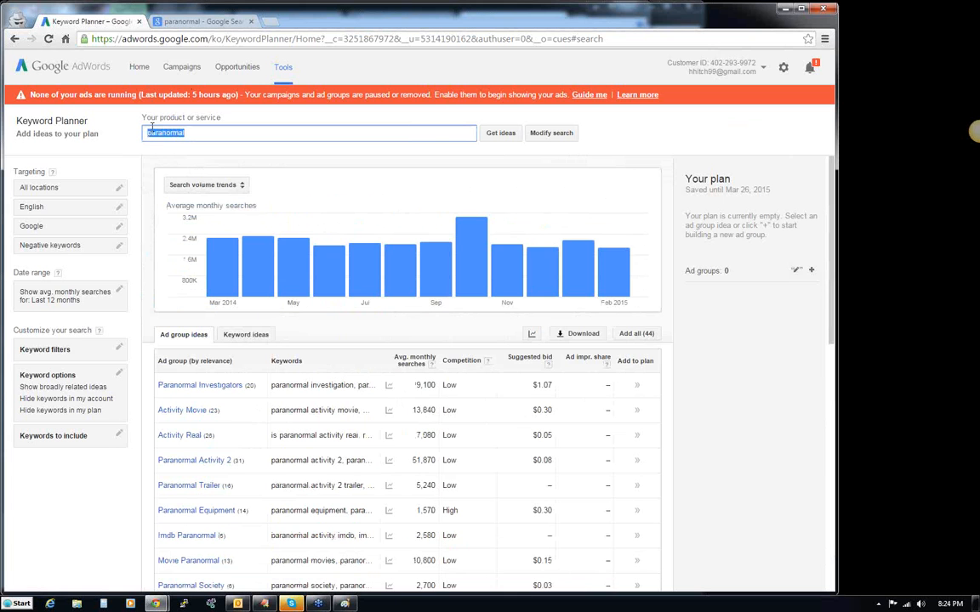
{"action": "left_click", "coordinate": [254, 337]}
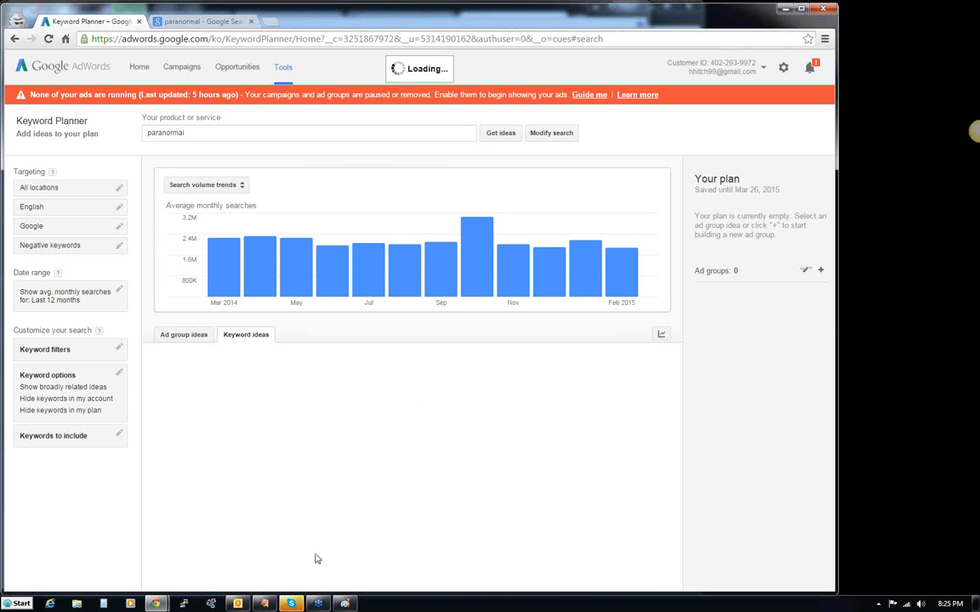
{"action": "left_click", "coordinate": [292, 604]}
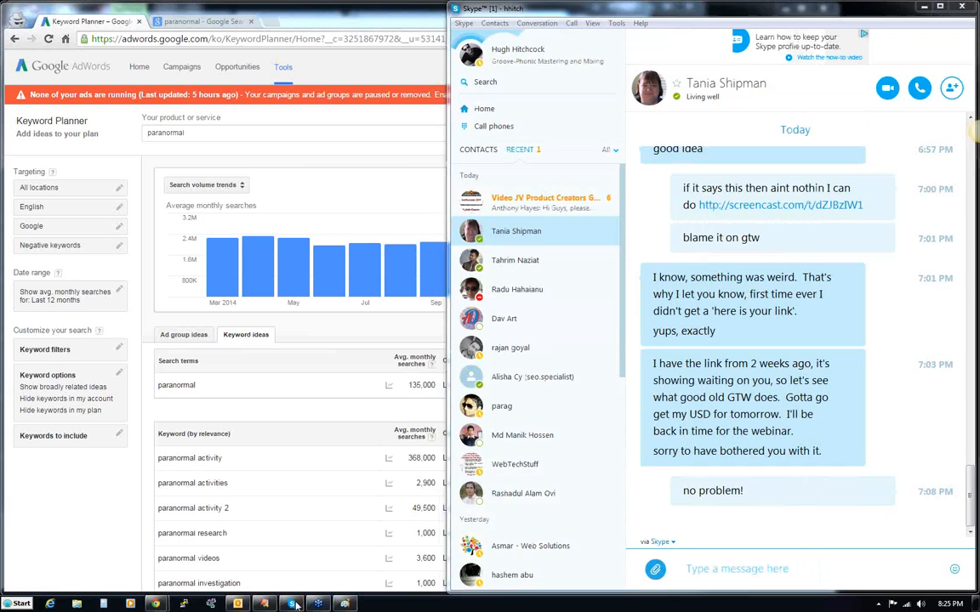
{"action": "left_click", "coordinate": [291, 604]}
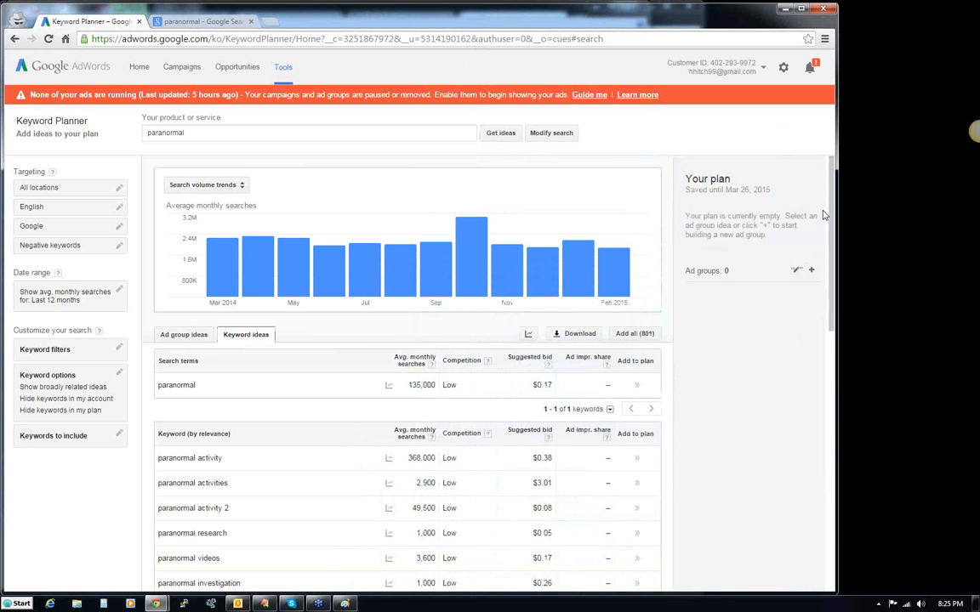
{"action": "scroll", "coordinate": [829, 291], "scroll_direction": "down", "scroll_amount": 3}
{"action": "left_click_drag", "start_coordinate": [830, 290], "coordinate": [841, 415]}
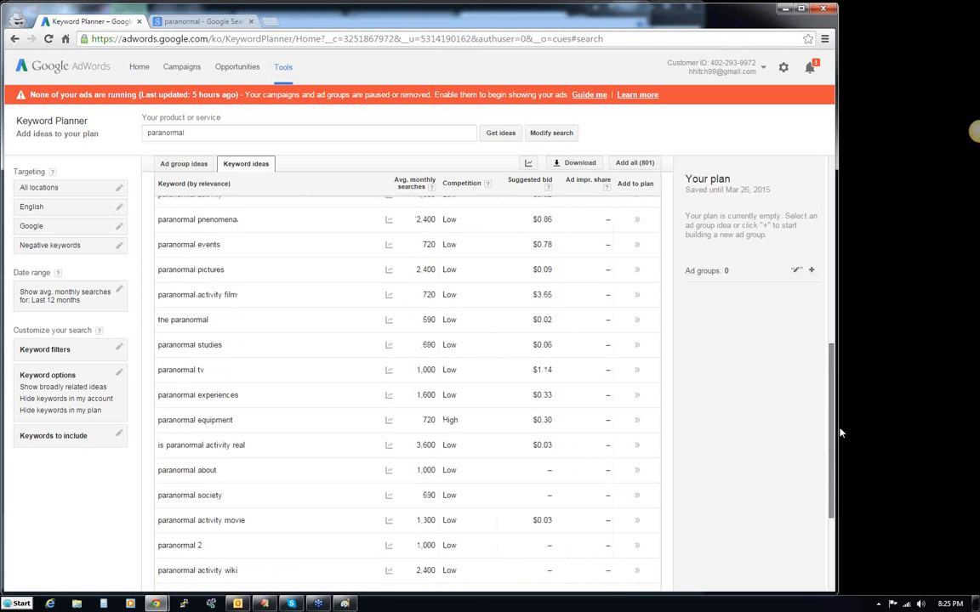
{"action": "left_click_drag", "start_coordinate": [833, 440], "coordinate": [839, 243]}
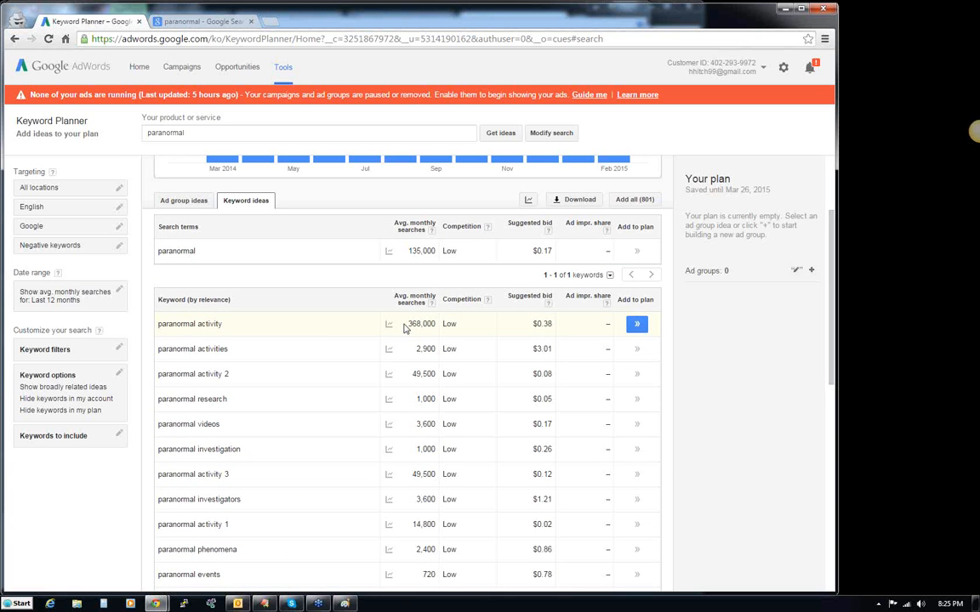
{"action": "left_click_drag", "start_coordinate": [159, 324], "coordinate": [223, 323]}
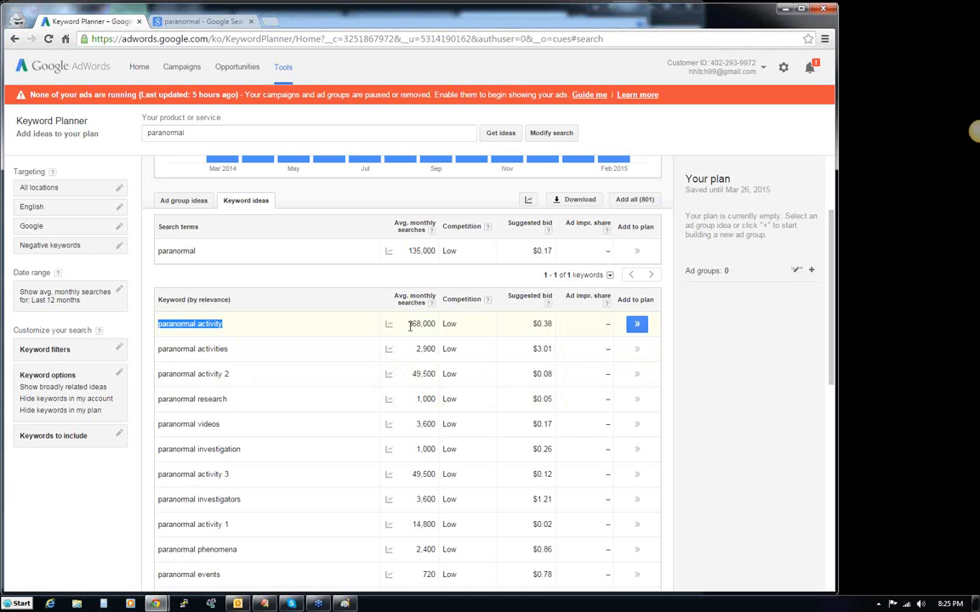
{"action": "left_click_drag", "start_coordinate": [409, 324], "coordinate": [436, 324]}
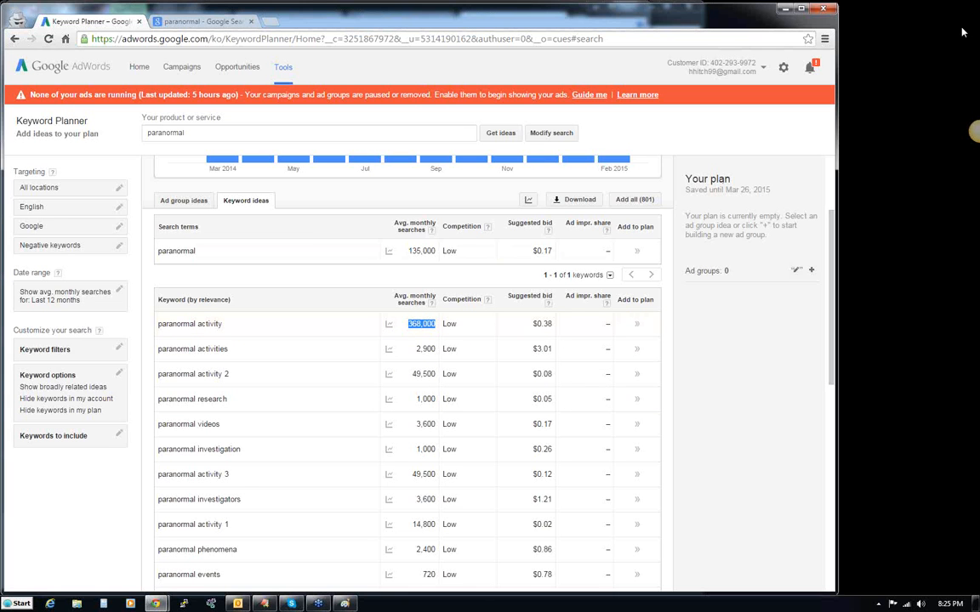
- Get keyword ideas for the product or service "beyond paranormal"
{"action": "left_click", "coordinate": [887, 17]}
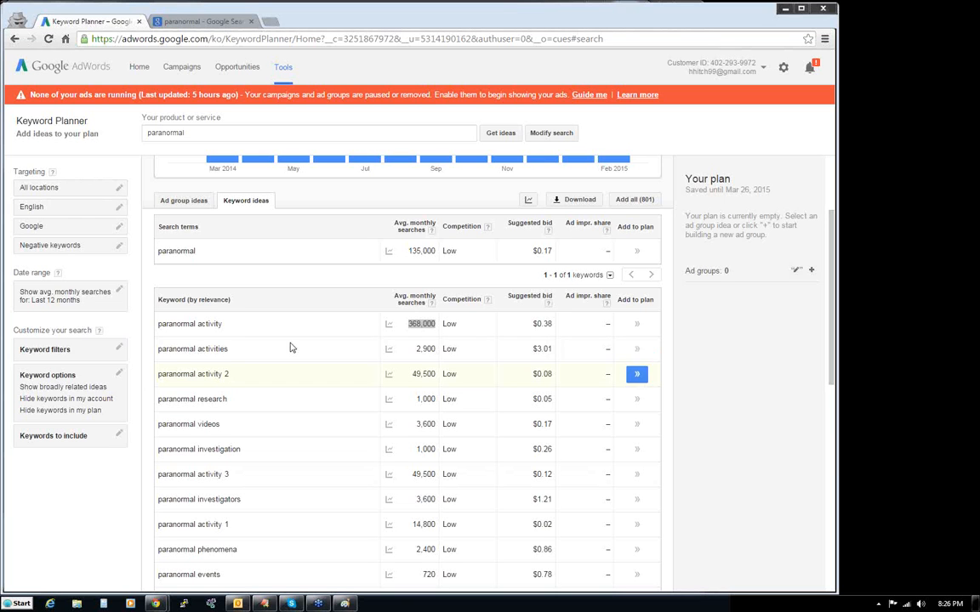
{"action": "left_click", "coordinate": [283, 280]}
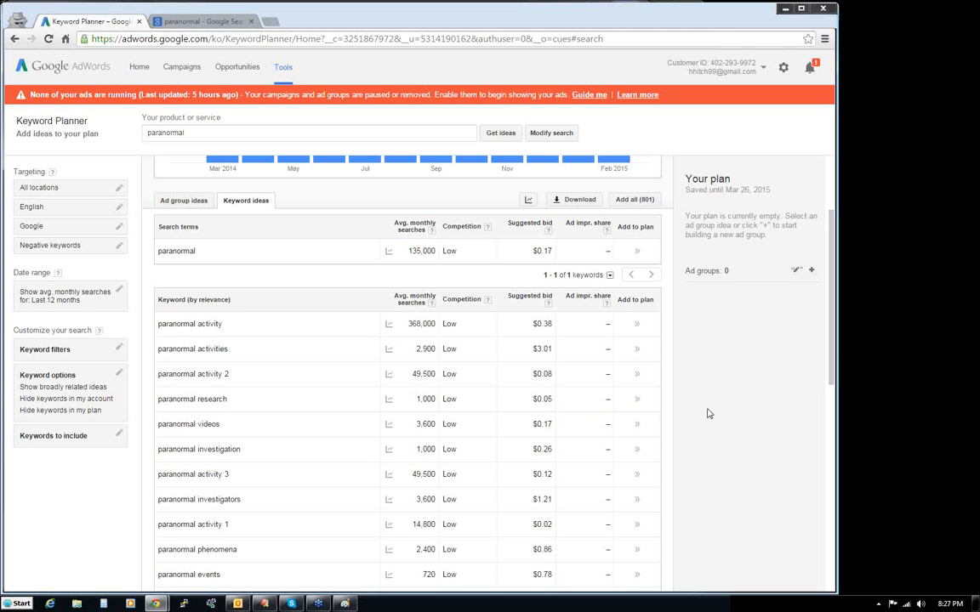
{"action": "left_click", "coordinate": [198, 137]}
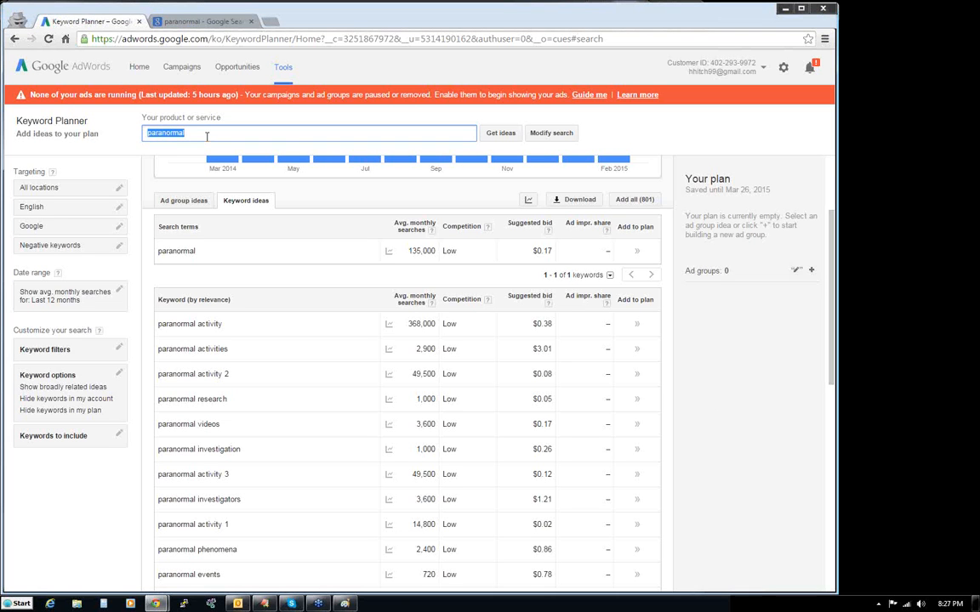
{"action": "type", "text": "beyond paranormal"}
{"action": "left_click", "coordinate": [497, 132]}
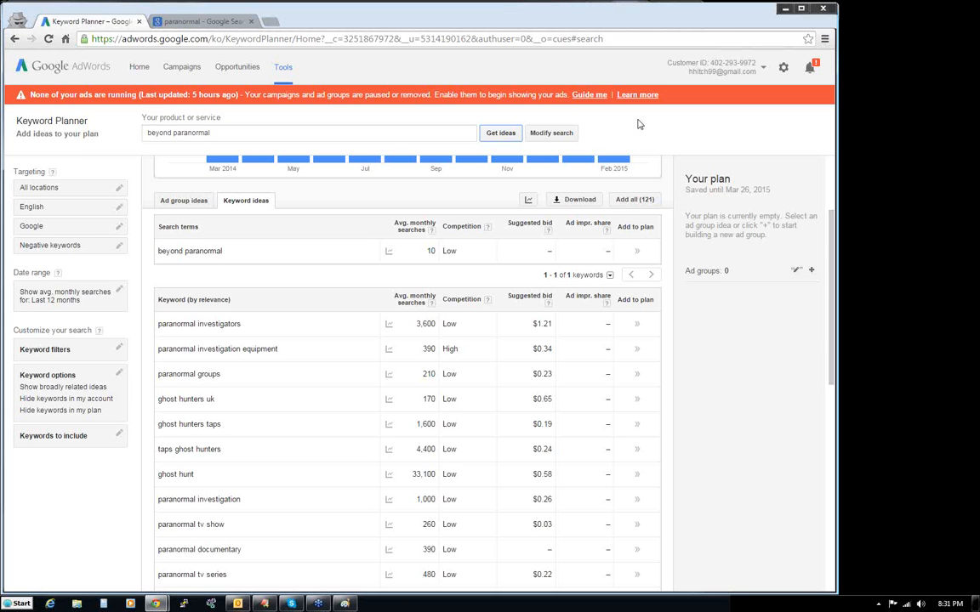
- Check the topic list in Paint, get keyword ideas for "ghosts" in Keyword Planner and examine them
{"action": "left_click", "coordinate": [213, 132]}
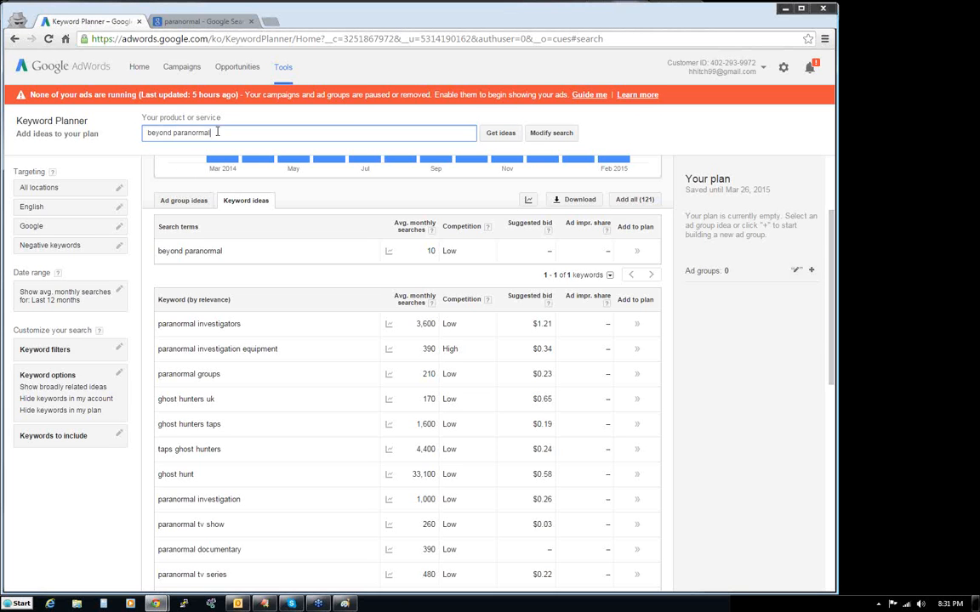
{"action": "key", "text": "ctrl+a"}
{"action": "left_click", "coordinate": [345, 604]}
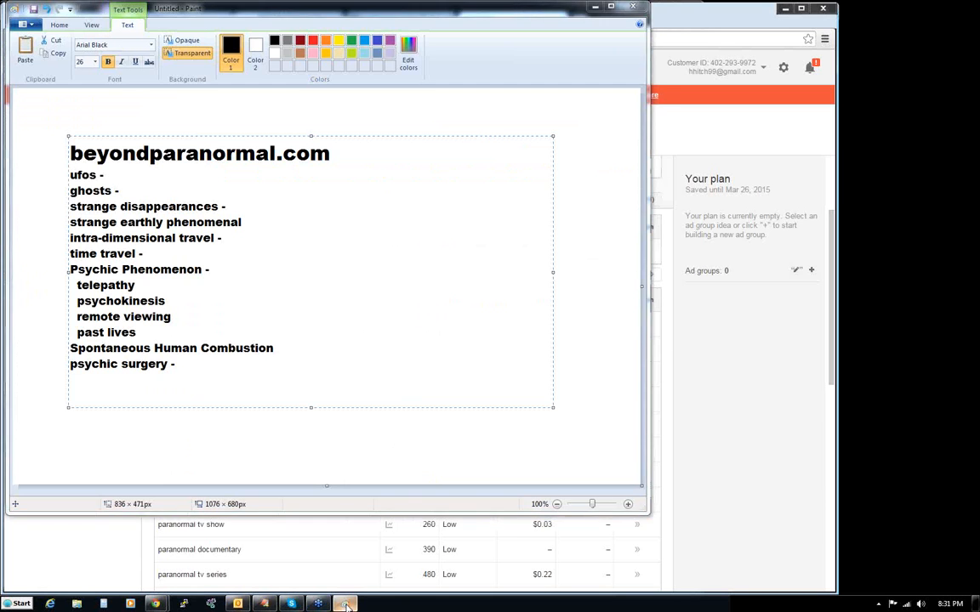
{"action": "left_click", "coordinate": [344, 604]}
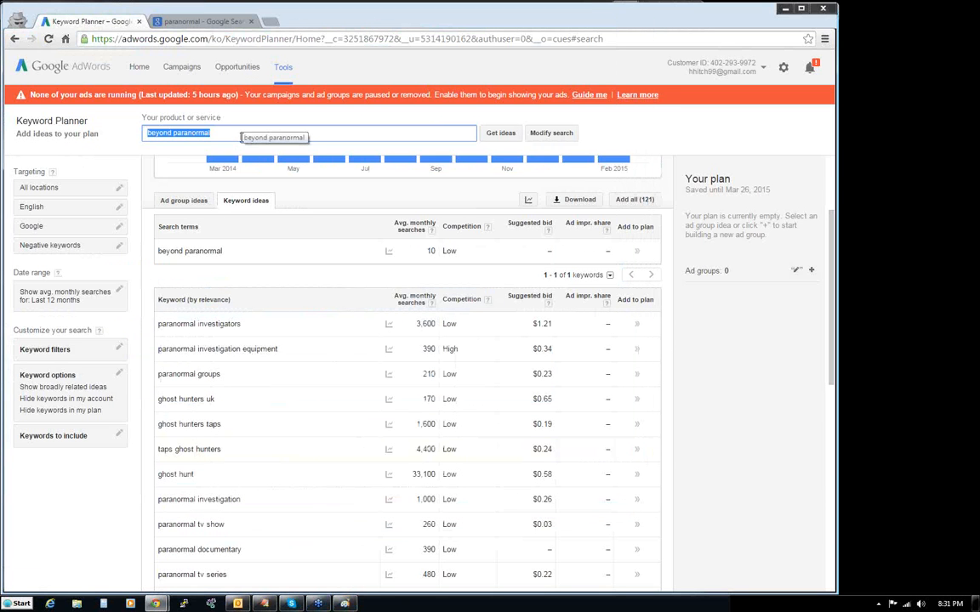
{"action": "type", "text": "ghosts"}
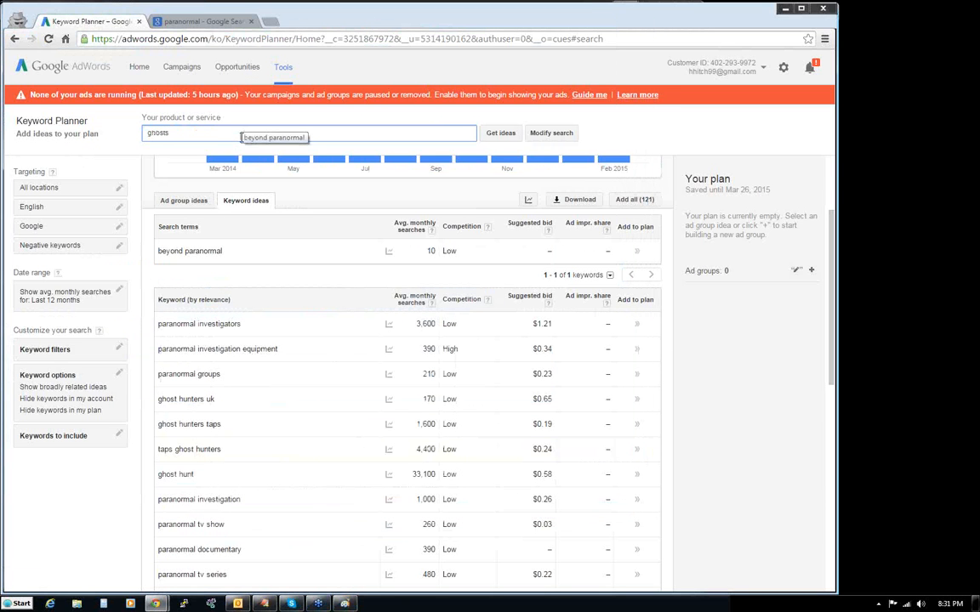
{"action": "key", "text": "Return"}
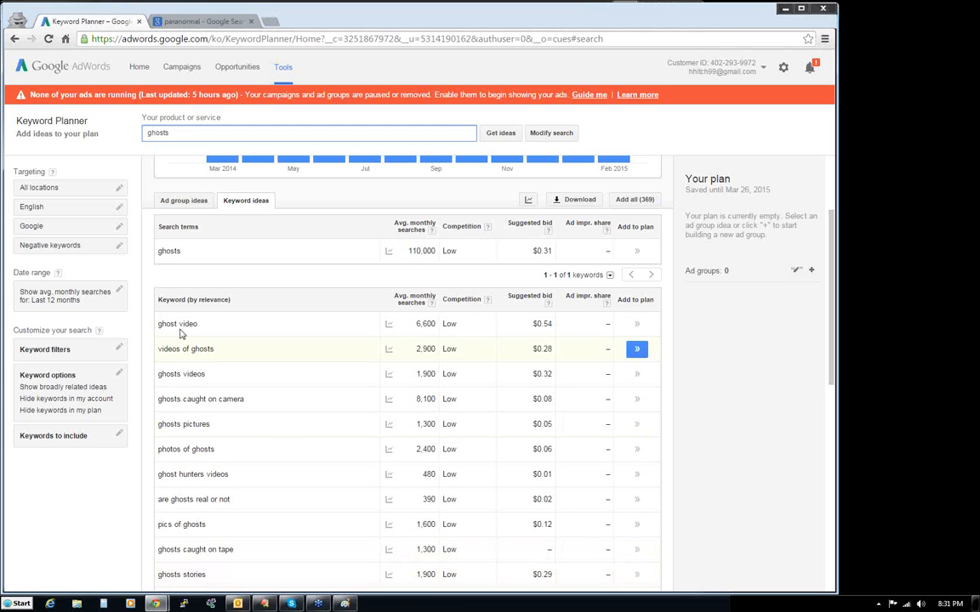
{"action": "left_click_drag", "start_coordinate": [194, 249], "coordinate": [160, 244]}
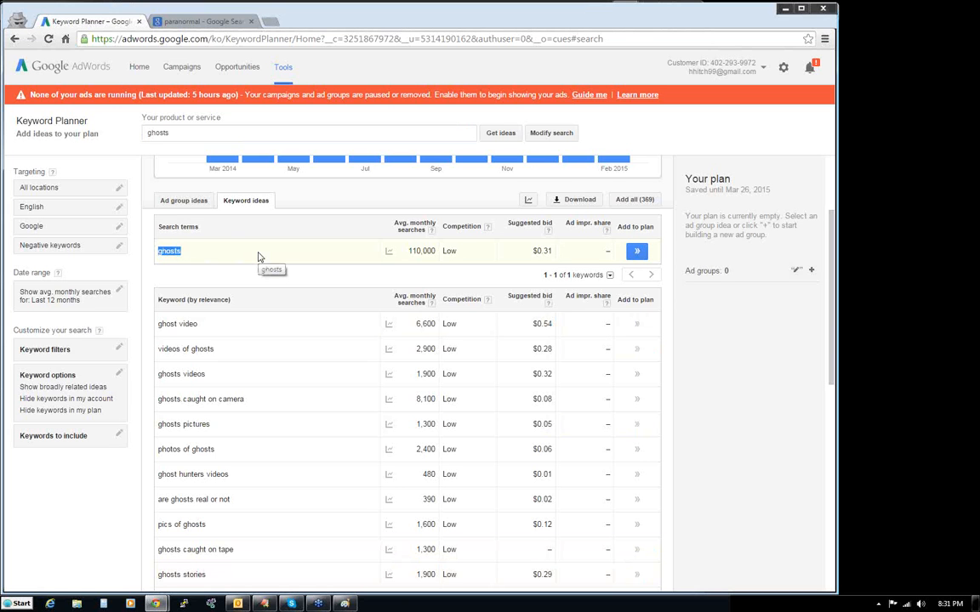
{"action": "scroll", "coordinate": [259, 257], "scroll_direction": "down", "scroll_amount": 6}
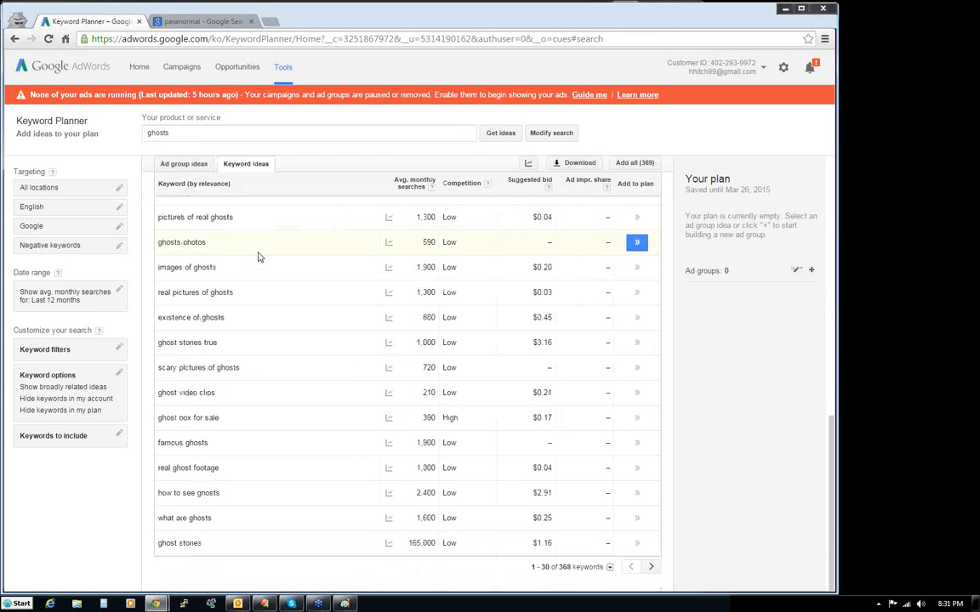
- Get keyword ideas for the product or service "out of body experience"
{"action": "left_click_drag", "start_coordinate": [186, 133], "coordinate": [144, 132]}
{"action": "type", "text": "out"}
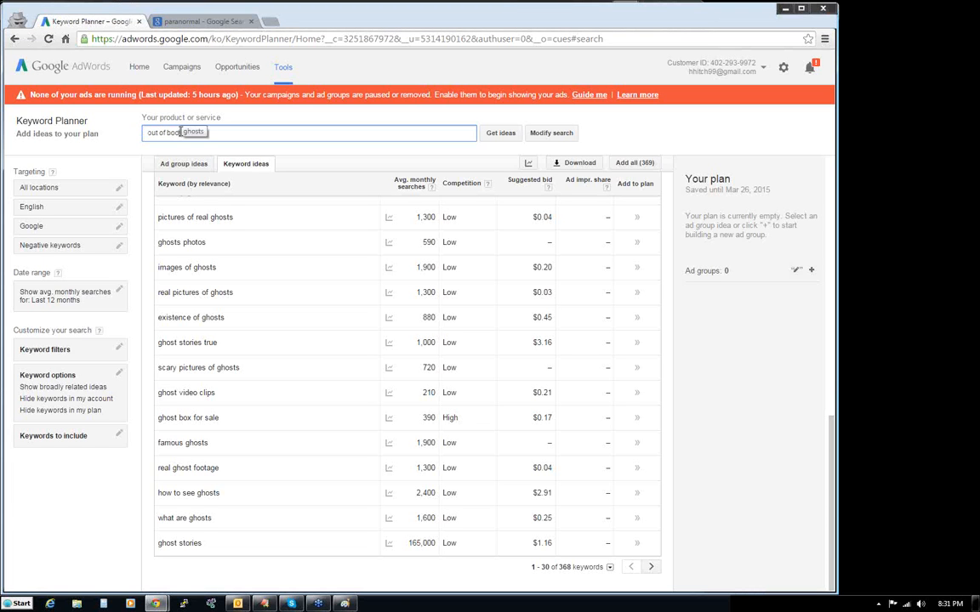
{"action": "type", "text": "of body experience"}
{"action": "key", "text": "Return"}
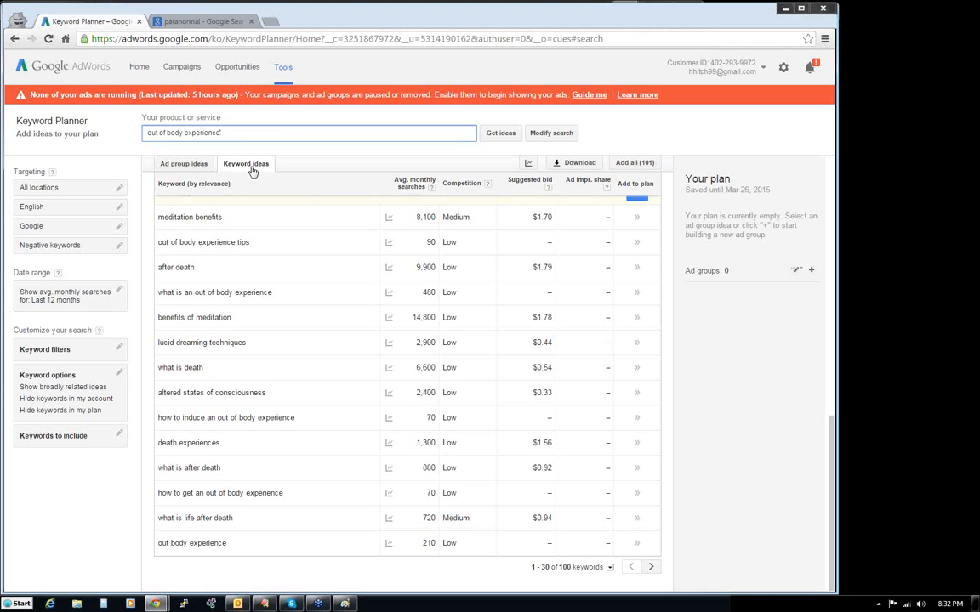
{"action": "left_click_drag", "start_coordinate": [234, 134], "coordinate": [127, 134]}
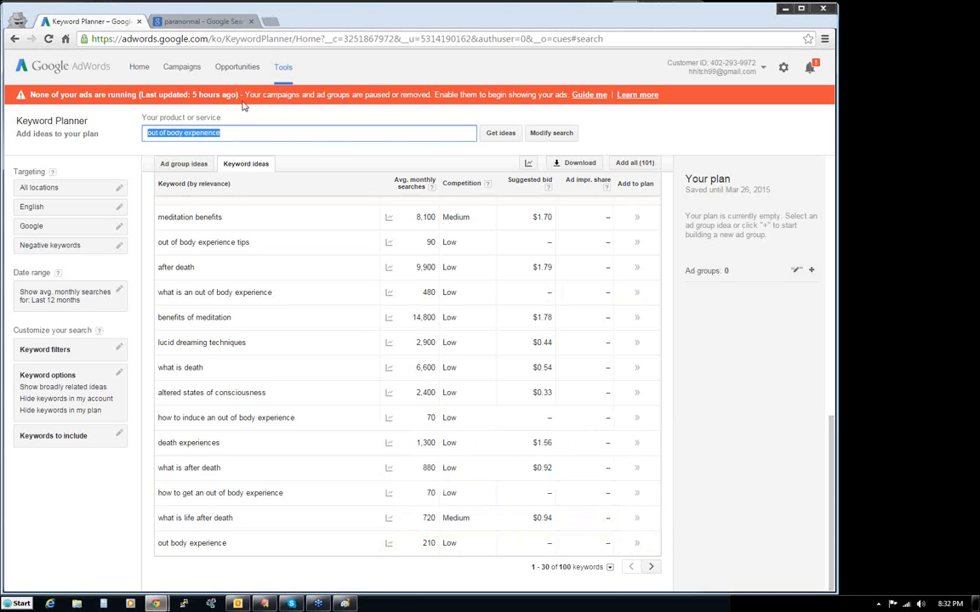
- Launch ICC Keyworkz from the Web Dimensions program group and reposition its window over the browser
{"action": "left_click", "coordinate": [8, 605]}
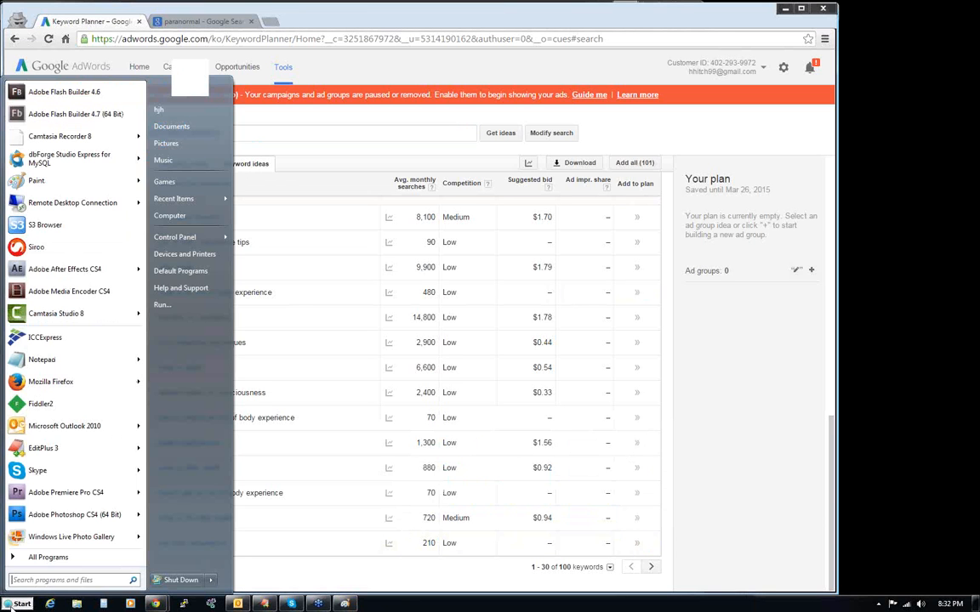
{"action": "left_click", "coordinate": [27, 552]}
{"action": "left_click", "coordinate": [48, 518]}
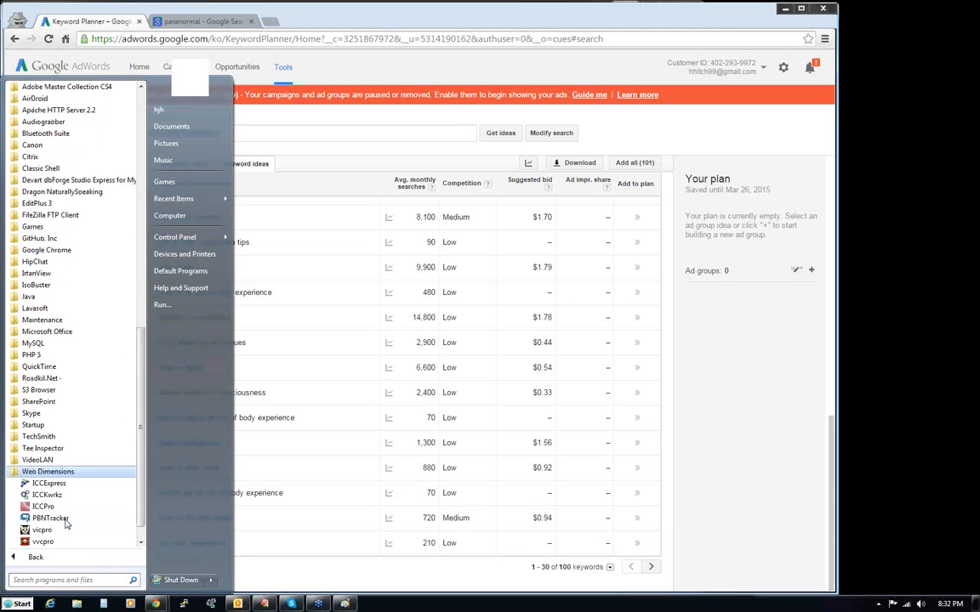
{"action": "left_click", "coordinate": [50, 513]}
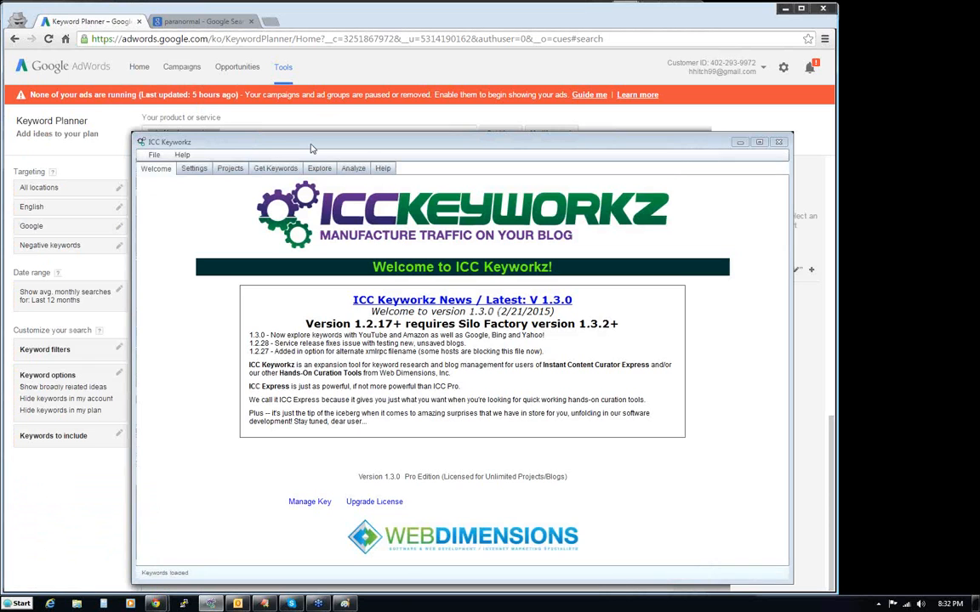
{"action": "left_click_drag", "start_coordinate": [311, 145], "coordinate": [170, 32]}
- Create a new project with "Beyond Paranormal" as its title and main keyword
{"action": "left_click", "coordinate": [107, 62]}
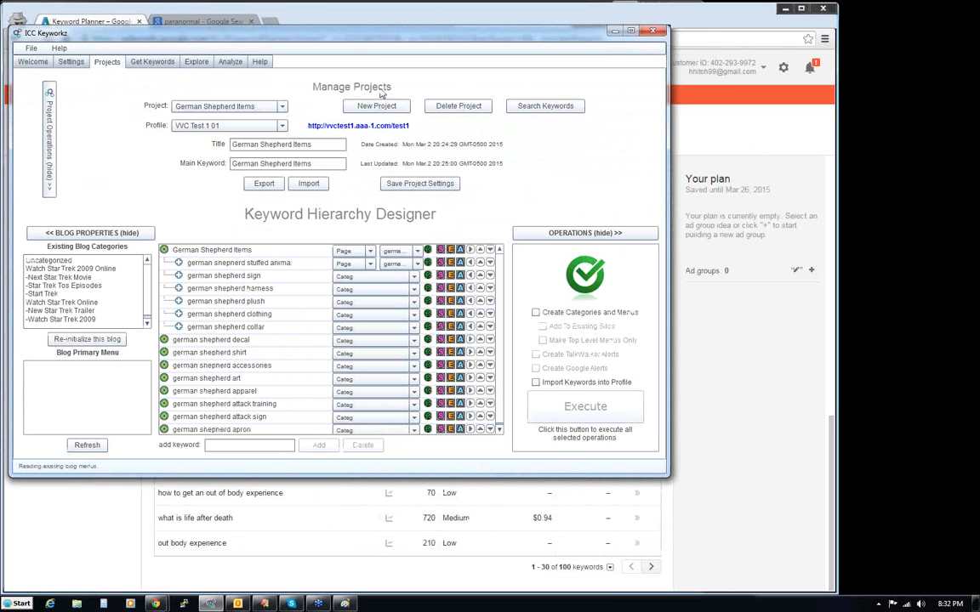
{"action": "left_click", "coordinate": [377, 105]}
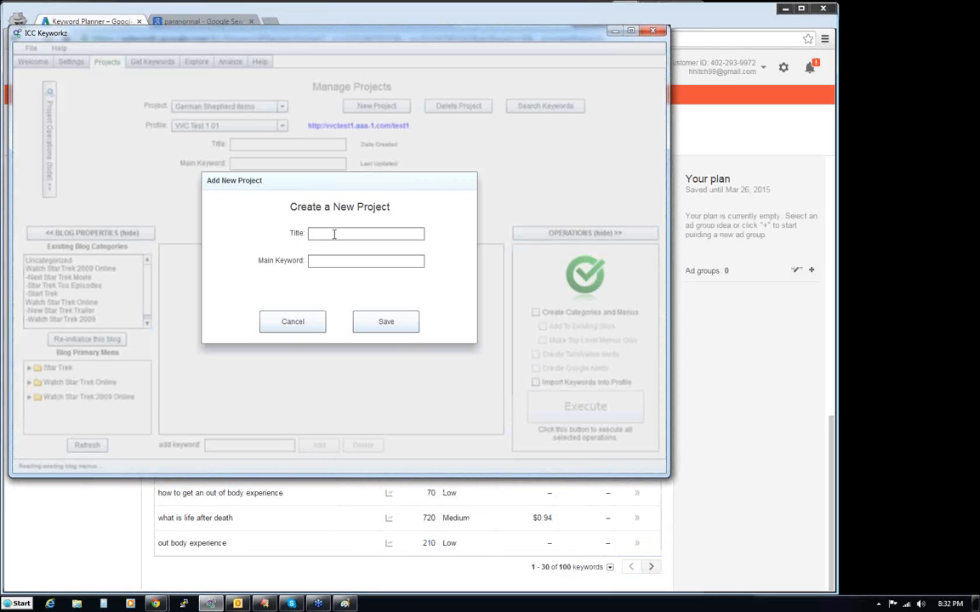
{"action": "type", "text": "Beyond"}
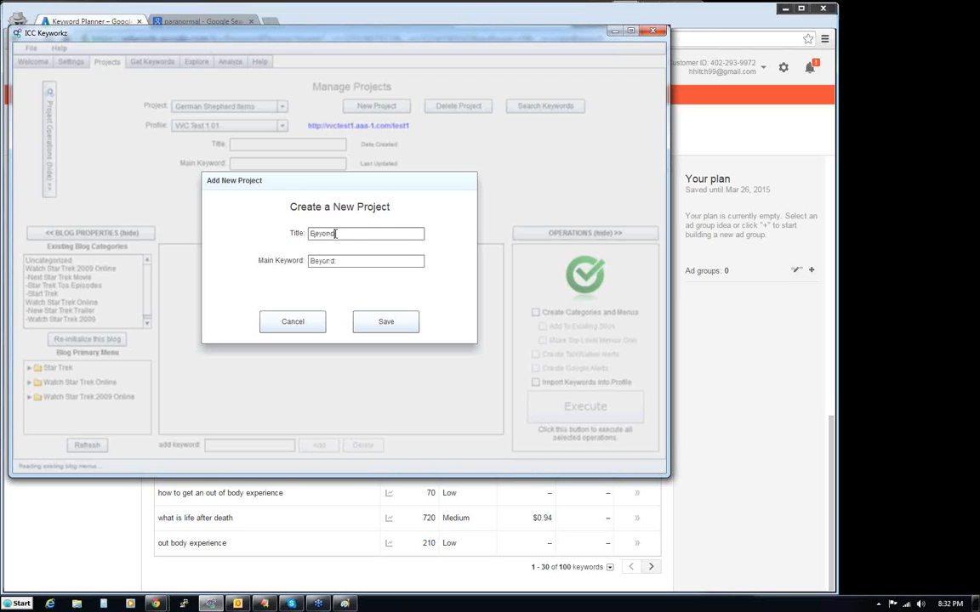
{"action": "type", "text": " Paranormal"}
{"action": "left_click", "coordinate": [396, 322]}
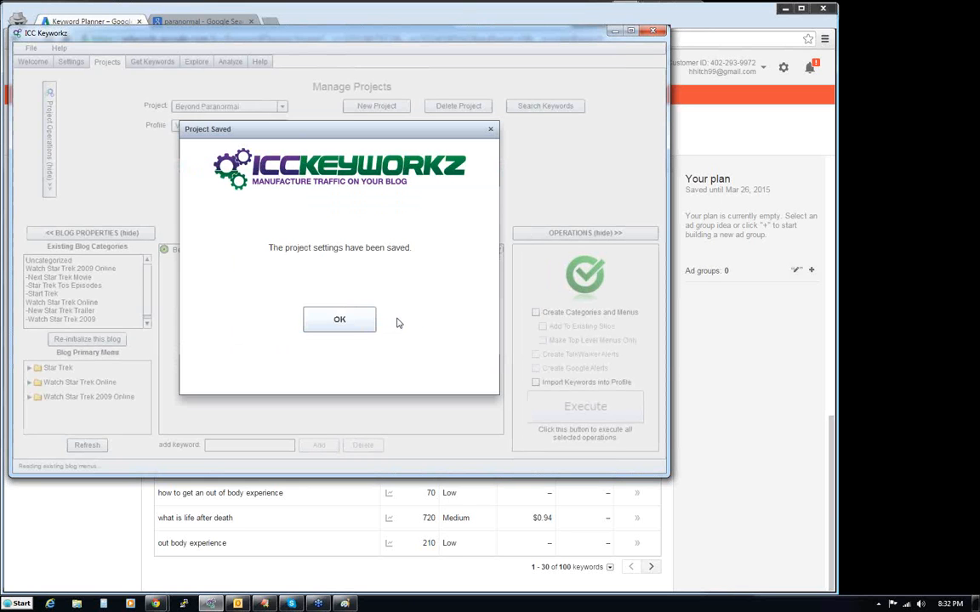
{"action": "left_click", "coordinate": [339, 320]}
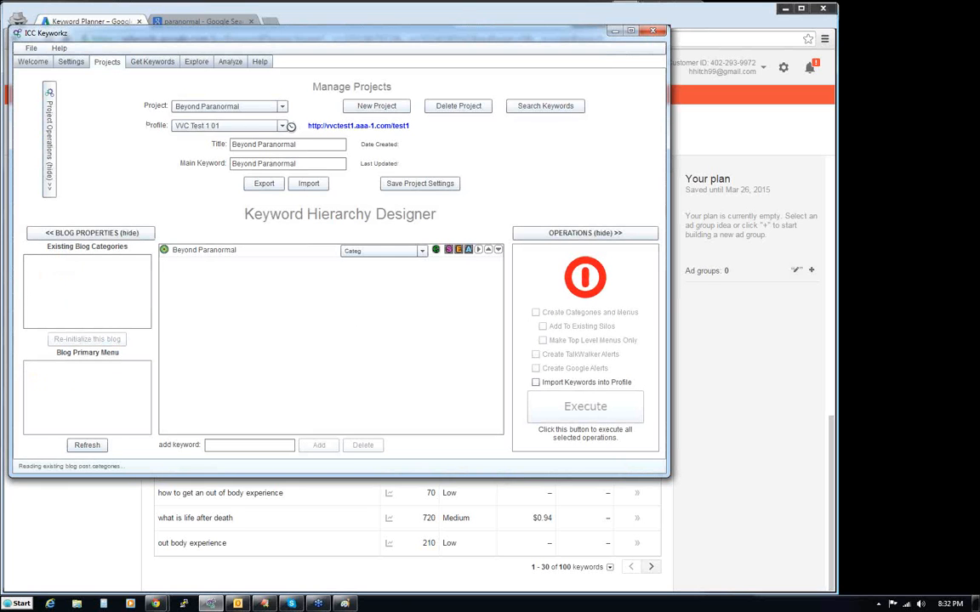
- Assign the Beyond Paranormal profile to the project and save the project settings
{"action": "left_click", "coordinate": [280, 125]}
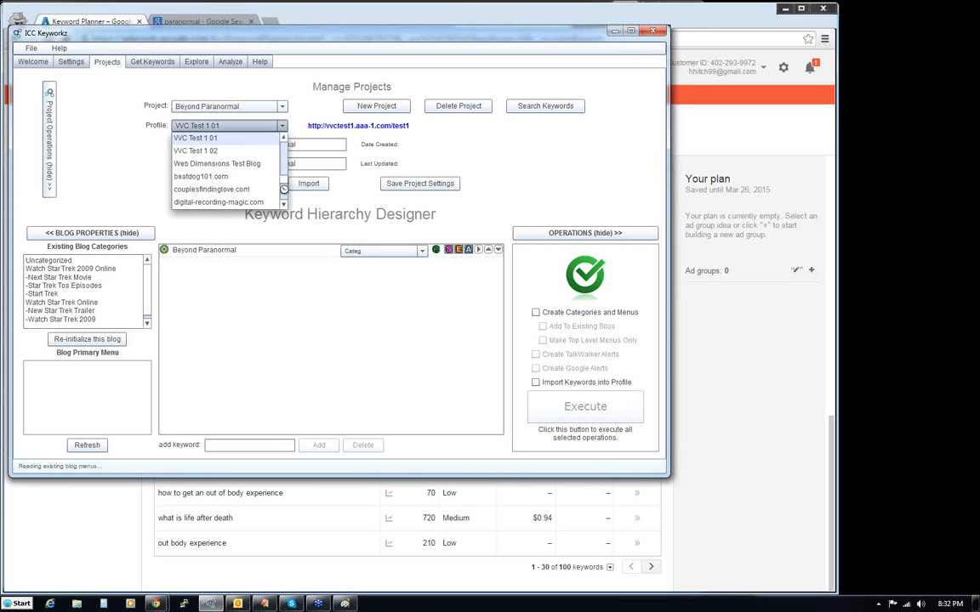
{"action": "left_click_drag", "start_coordinate": [283, 178], "coordinate": [287, 147]}
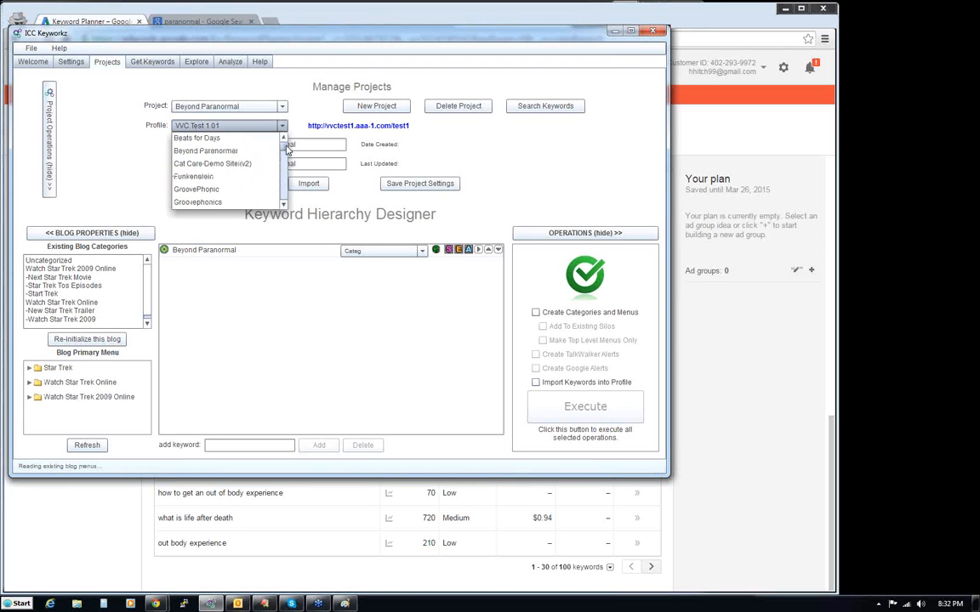
{"action": "left_click", "coordinate": [230, 151]}
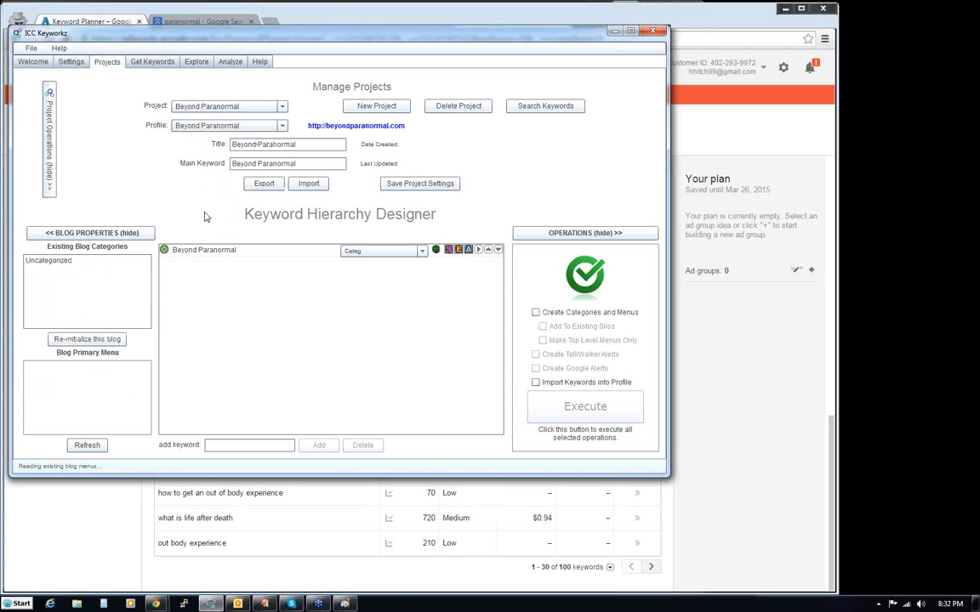
{"action": "left_click", "coordinate": [412, 183]}
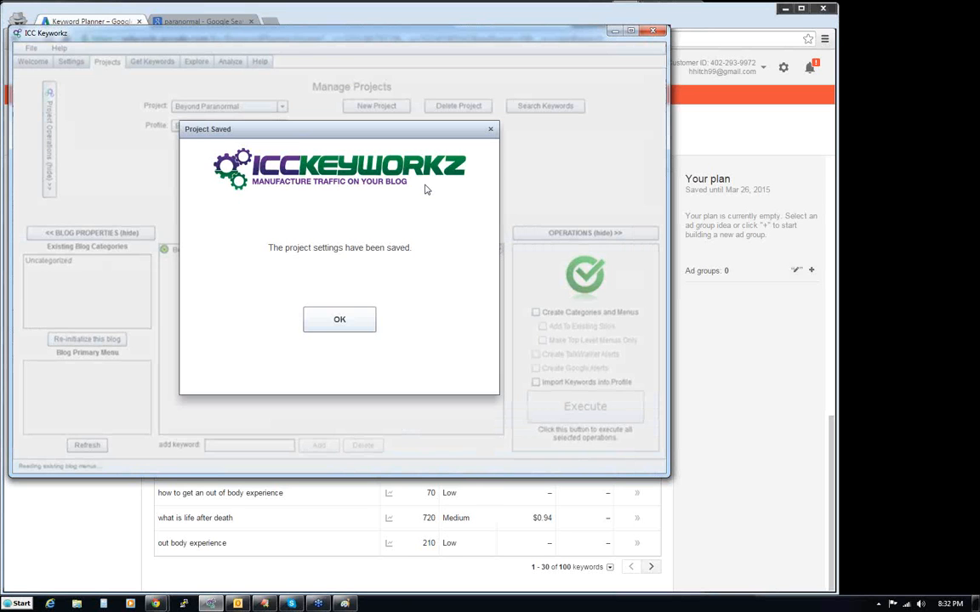
{"action": "left_click", "coordinate": [317, 319]}
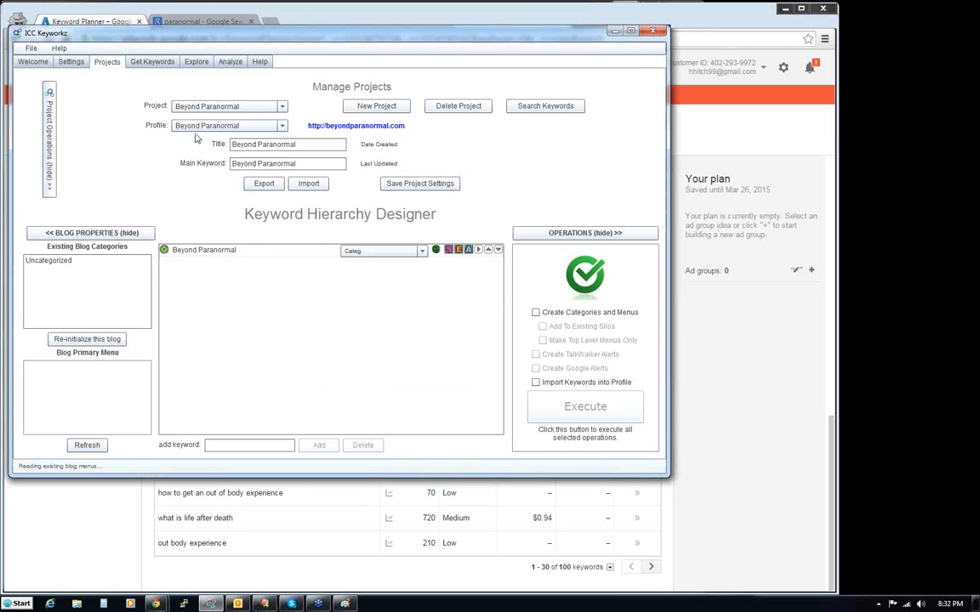
- Switch to the other Chrome window and show the SiloFactory admin page of the Beyond Paranormal WordPress site
{"action": "left_click_drag", "start_coordinate": [343, 34], "coordinate": [377, 145]}
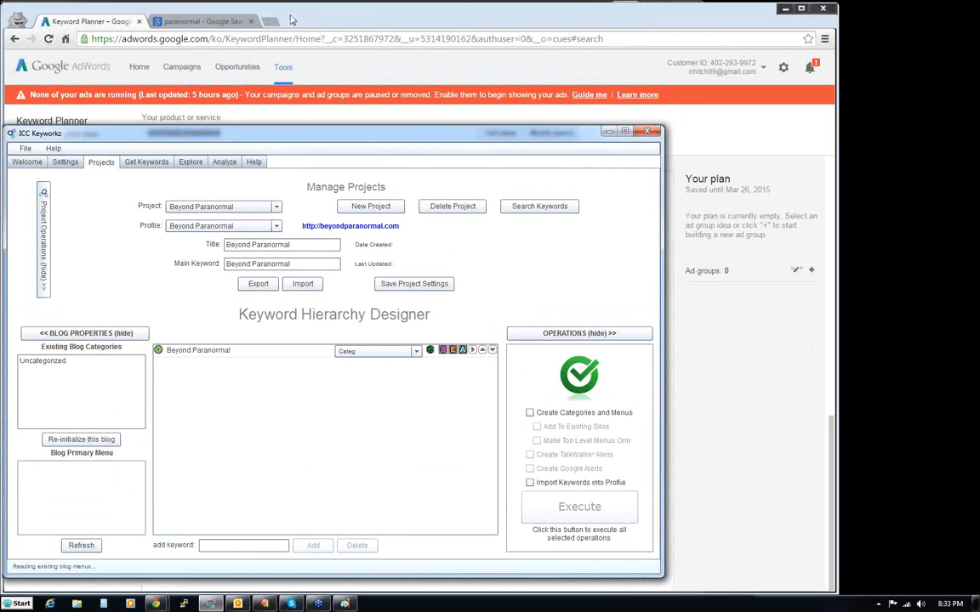
{"action": "mouse_move", "coordinate": [155, 603]}
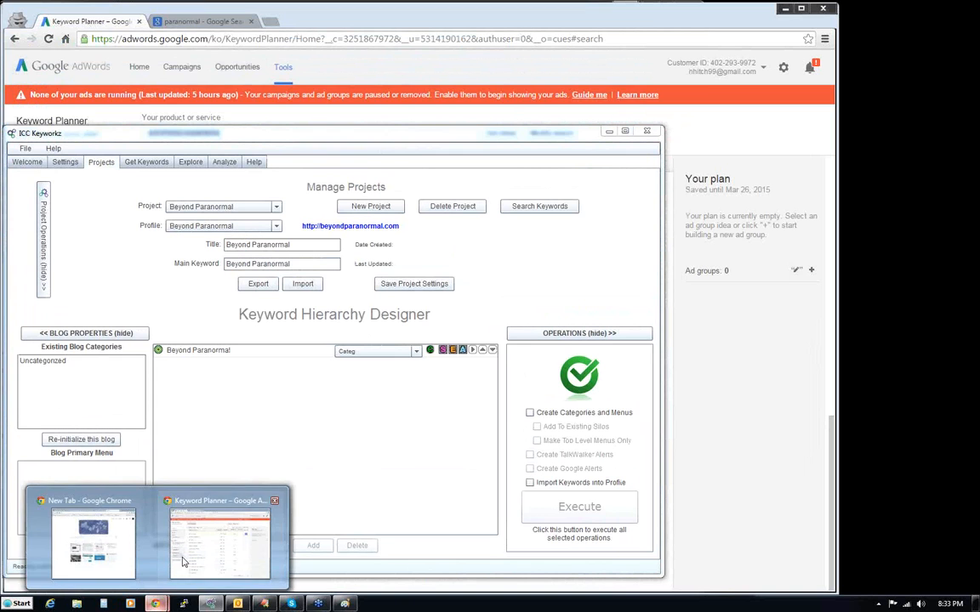
{"action": "left_click", "coordinate": [94, 538]}
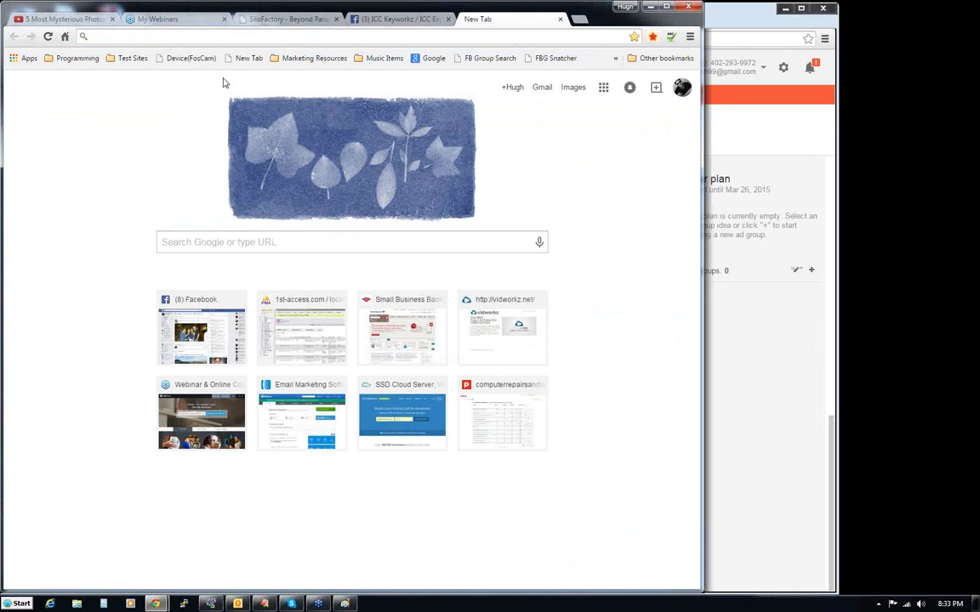
{"action": "left_click", "coordinate": [272, 25]}
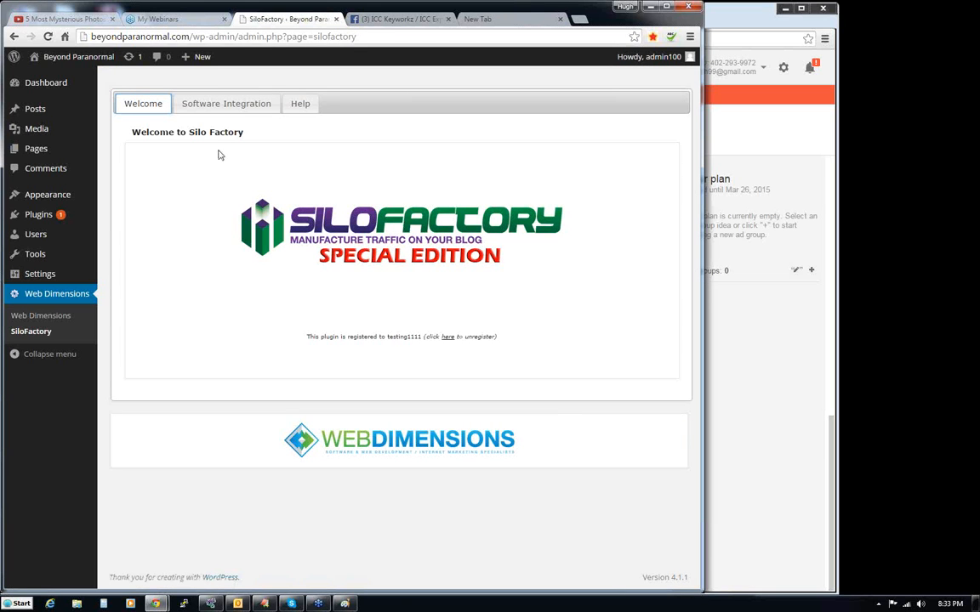
- Open the public Beyond Paranormal site from the WordPress admin in a new browser tab
{"action": "mouse_move", "coordinate": [61, 58]}
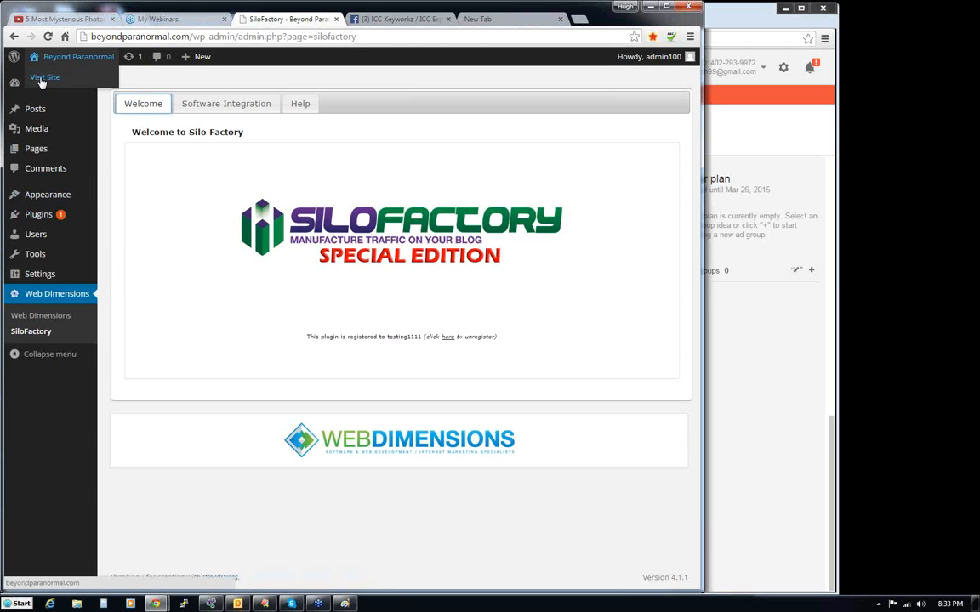
{"action": "right_click", "coordinate": [53, 81]}
{"action": "left_click", "coordinate": [55, 87]}
{"action": "mouse_move", "coordinate": [54, 90]}
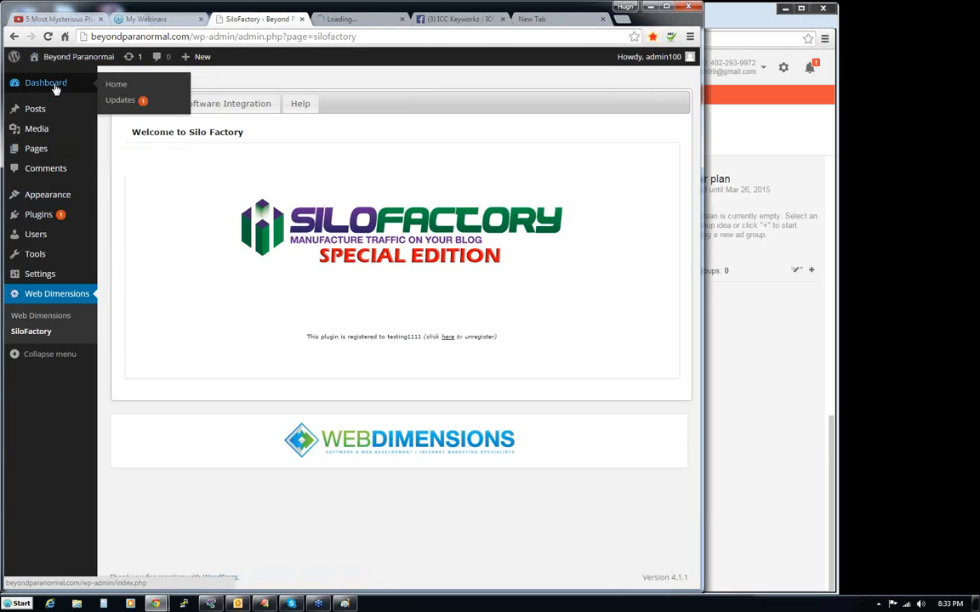
- Check the public Beyond Paranormal home page, return to the WordPress admin, and look at the Writing and Reading settings
{"action": "left_click", "coordinate": [361, 19]}
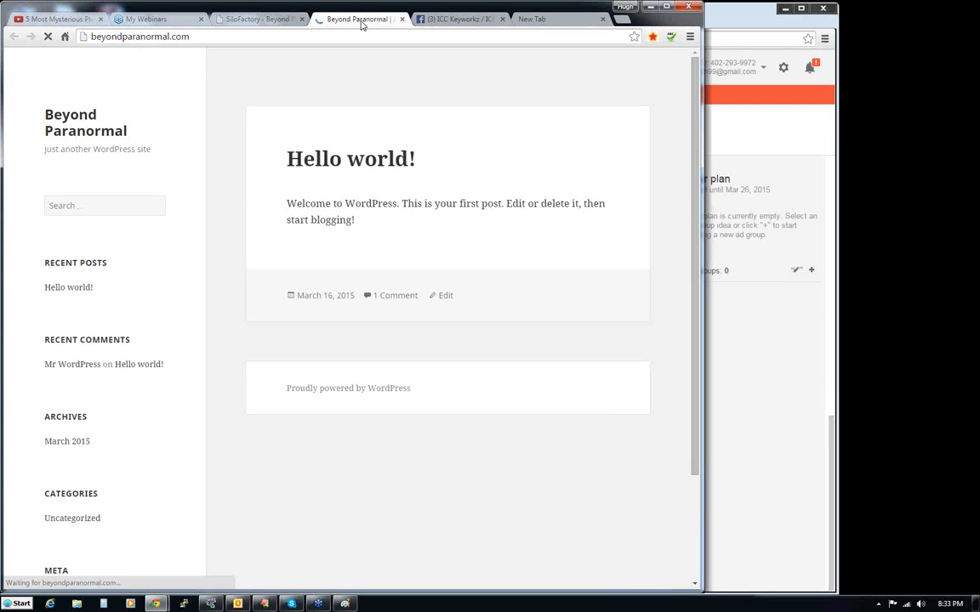
{"action": "left_click", "coordinate": [233, 21]}
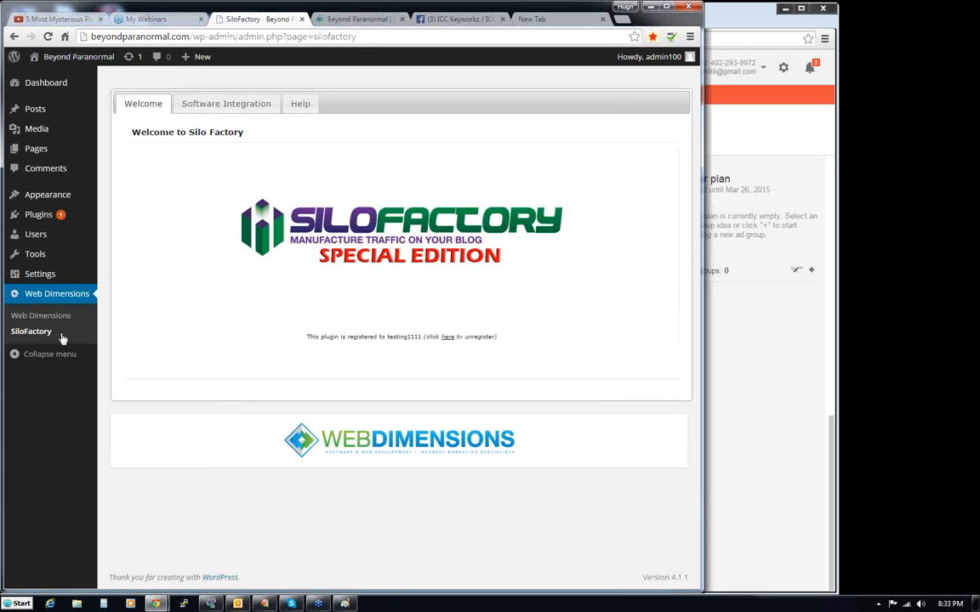
{"action": "mouse_move", "coordinate": [35, 278]}
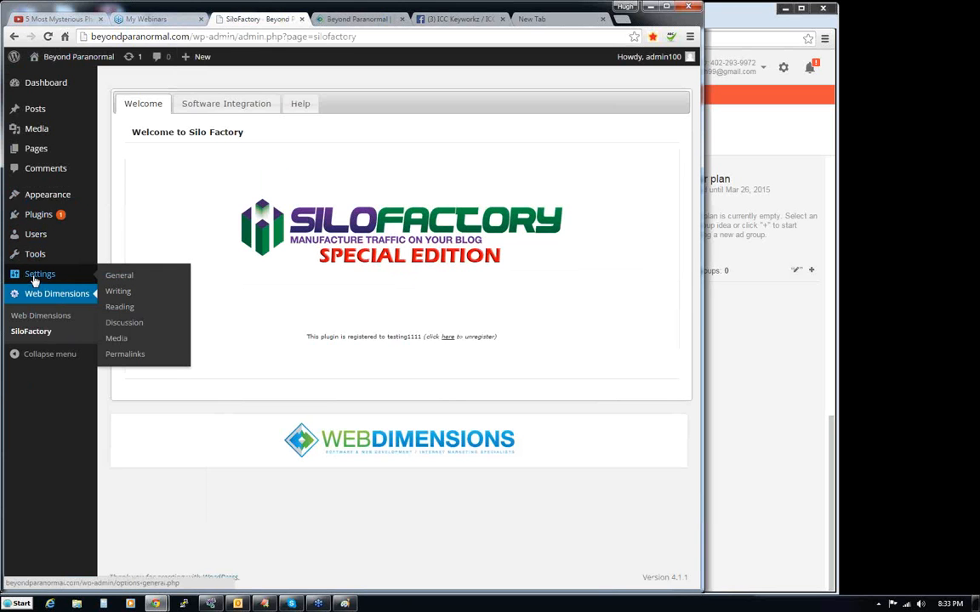
{"action": "left_click", "coordinate": [127, 293]}
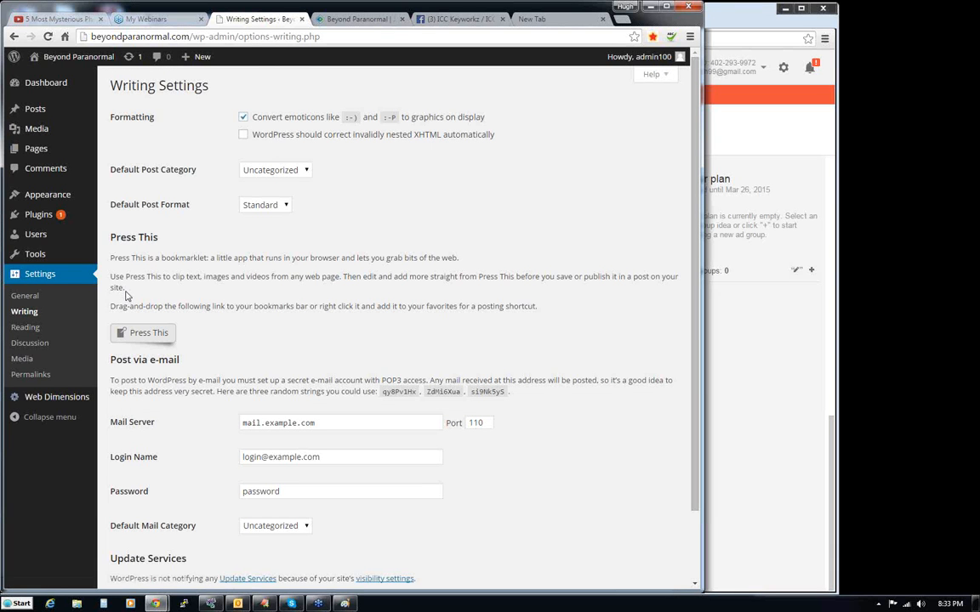
{"action": "left_click", "coordinate": [27, 328]}
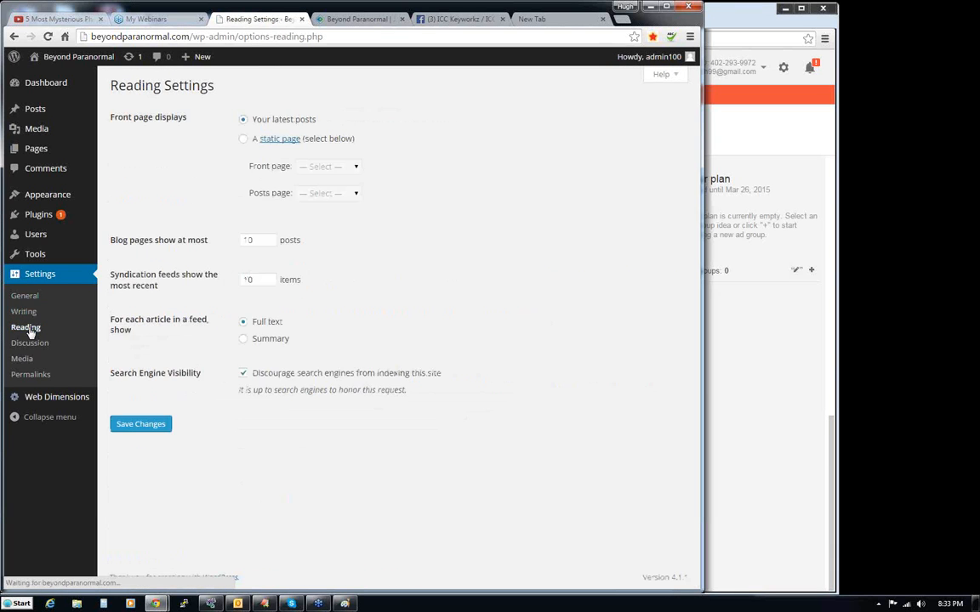
- Set the WordPress permalink structure to Post name and save the changes
{"action": "left_click", "coordinate": [34, 376]}
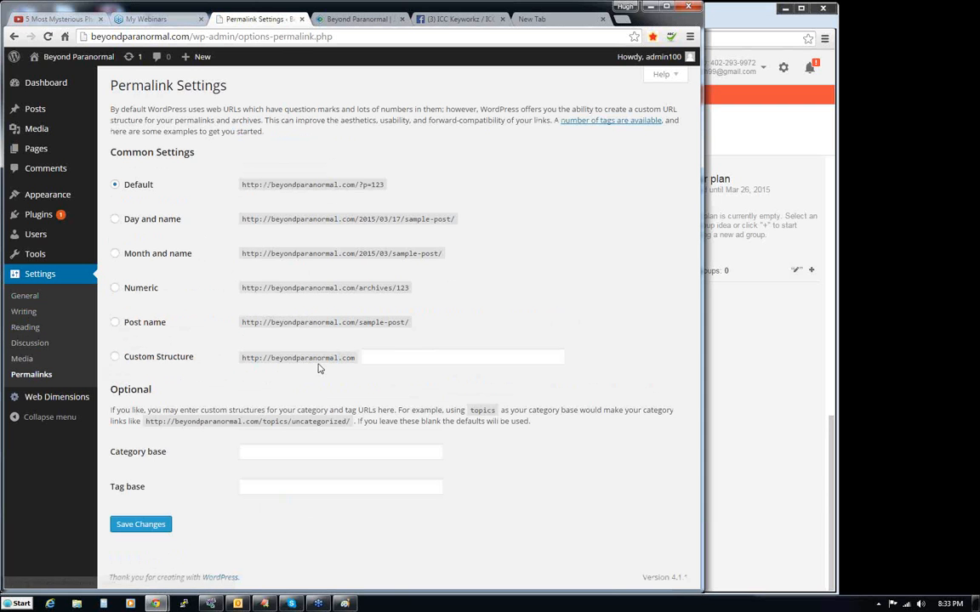
{"action": "left_click", "coordinate": [115, 324]}
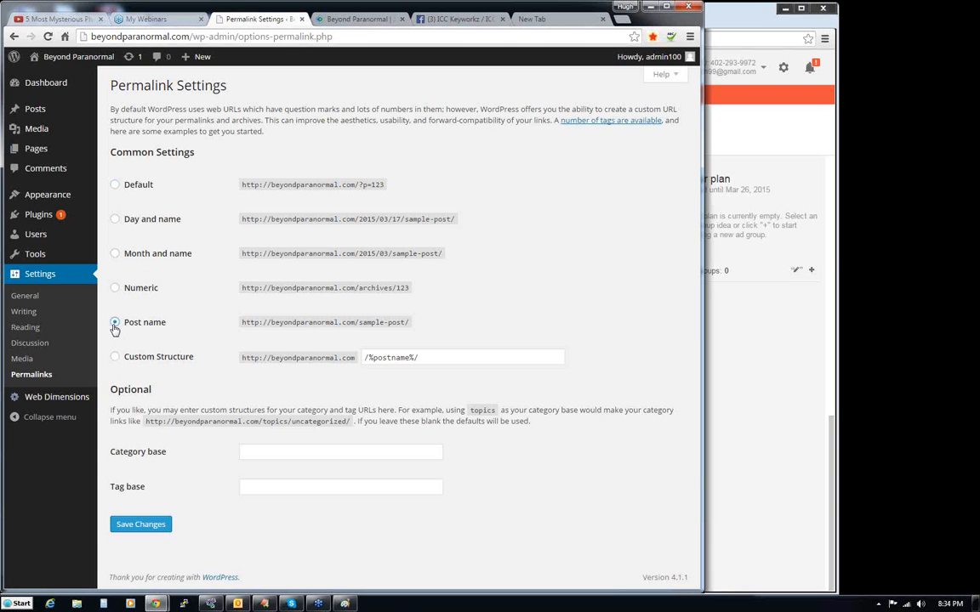
{"action": "left_click", "coordinate": [141, 526]}
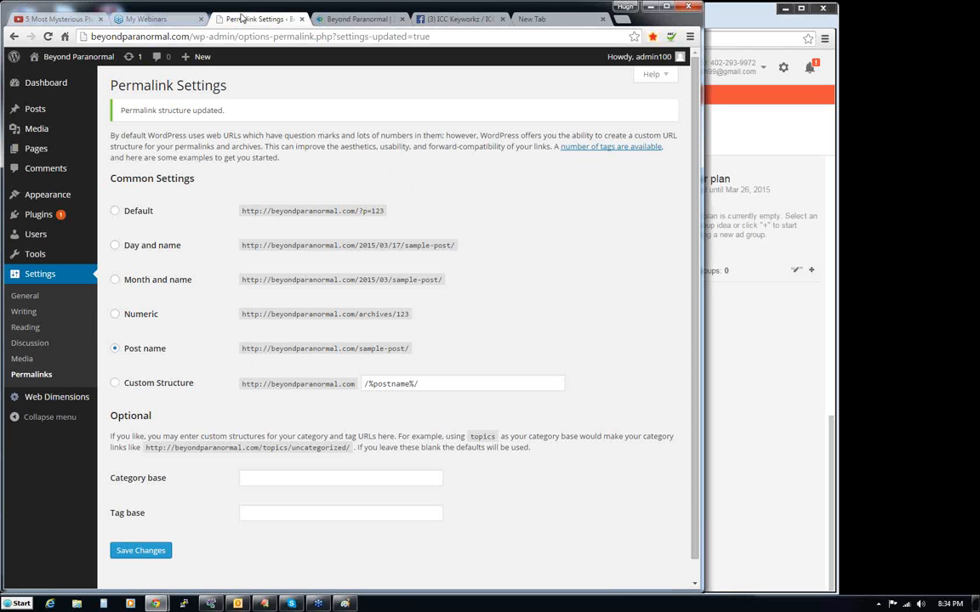
- Switch to ICC Keyworkz, move its window to the top of the screen, and enlarge it to give the Keyword Hierarchy Designer more room
{"action": "left_click", "coordinate": [214, 605]}
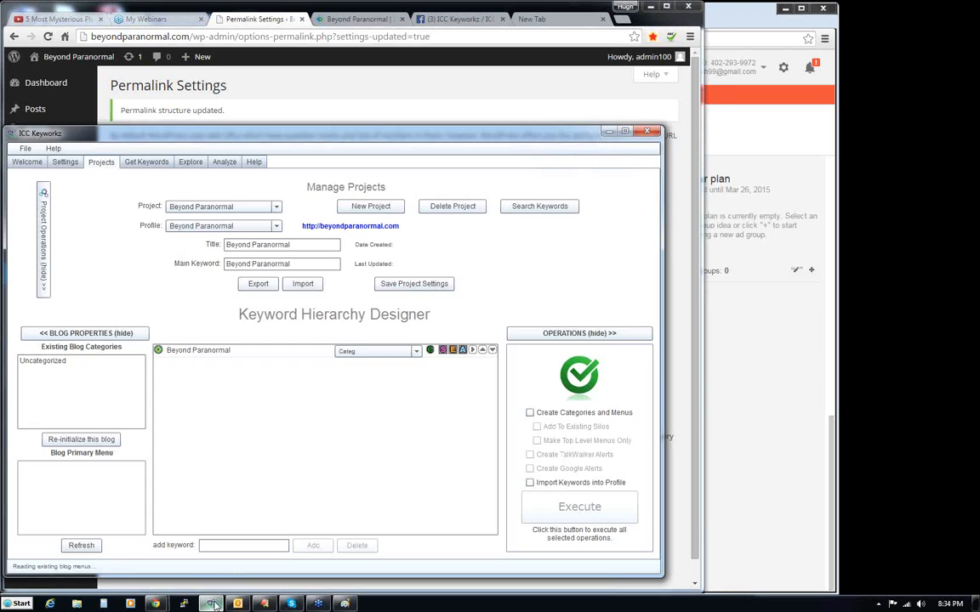
{"action": "left_click_drag", "start_coordinate": [280, 137], "coordinate": [269, 19]}
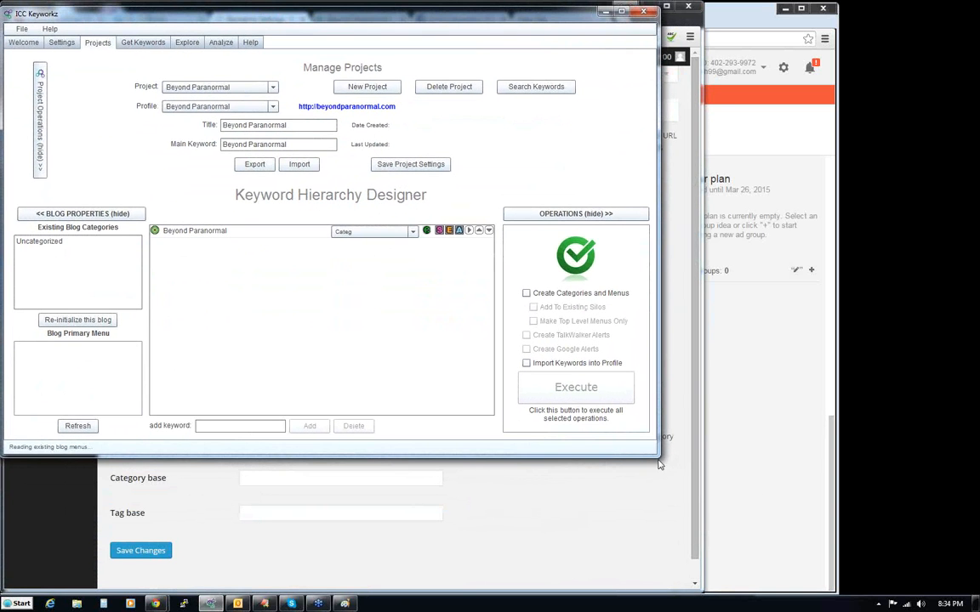
{"action": "left_click_drag", "start_coordinate": [659, 456], "coordinate": [736, 573]}
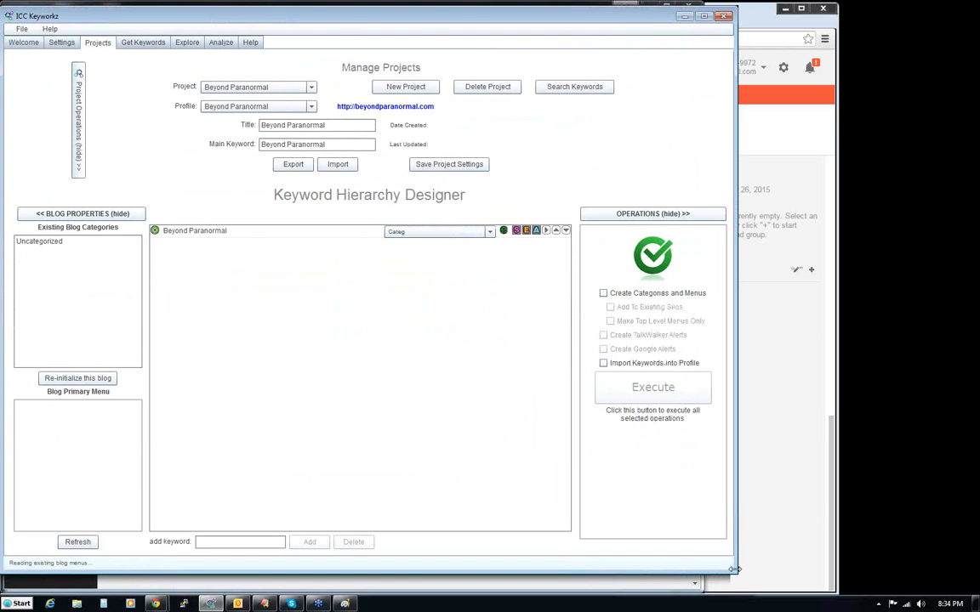
- Add the keywords Ghosts, UFOs and Earthly Phenomena to the Beyond Paranormal project's keyword hierarchy
{"action": "left_click", "coordinate": [226, 233]}
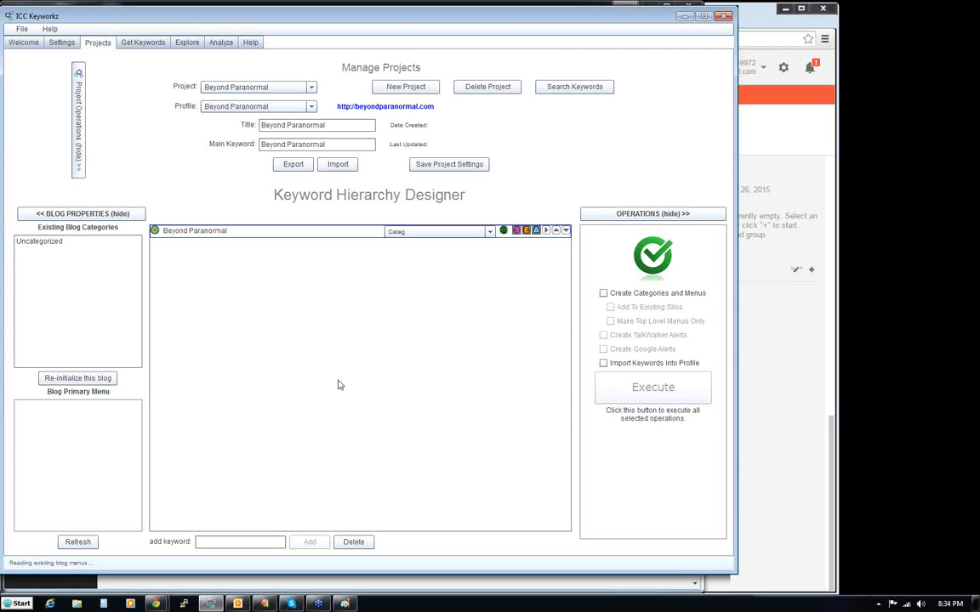
{"action": "type", "text": "Ghosts"}
{"action": "key", "text": "Return"}
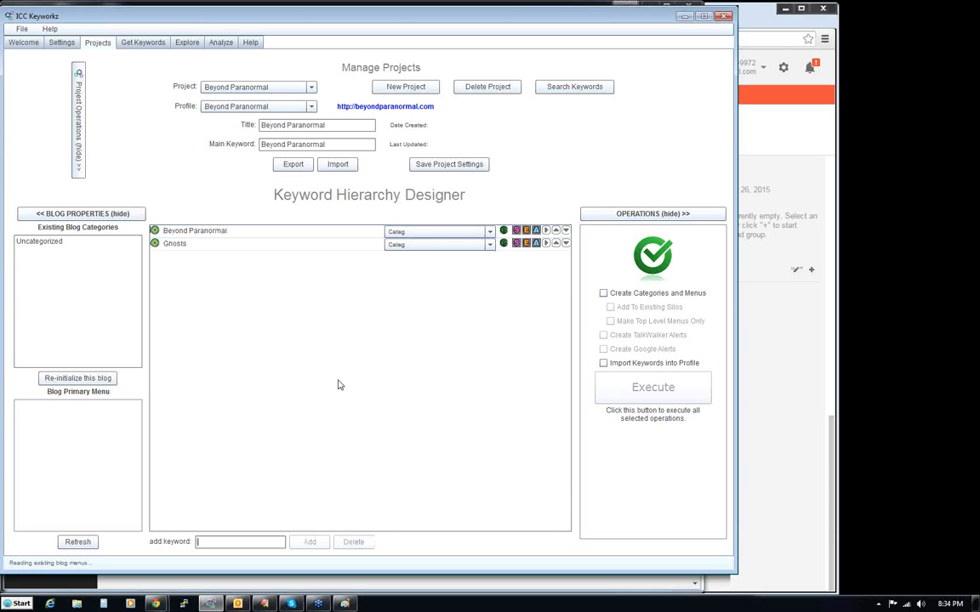
{"action": "type", "text": "UFOs"}
{"action": "key", "text": "Return"}
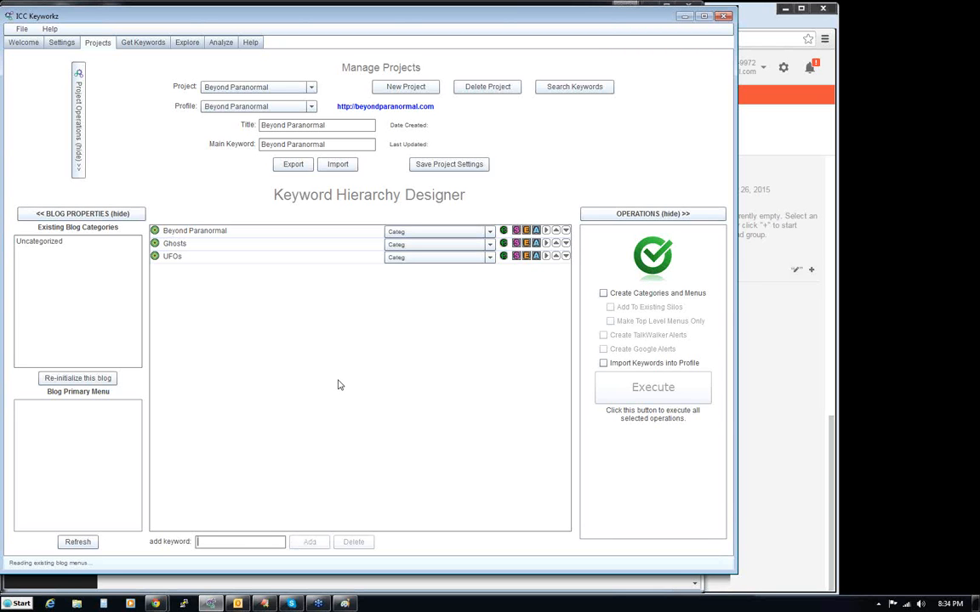
{"action": "type", "text": "Earthly PHeno"}
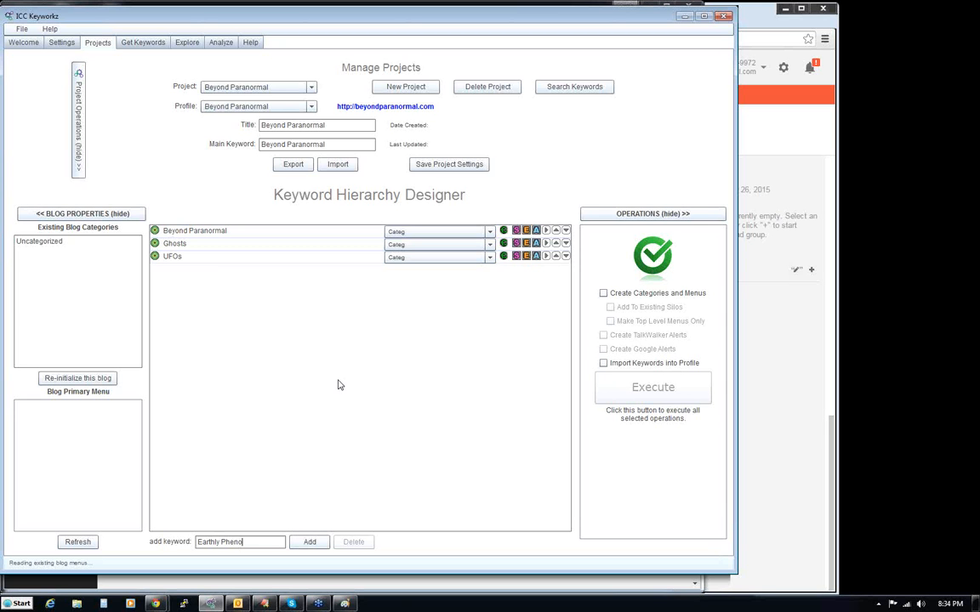
{"action": "type", "text": "mena"}
{"action": "key", "text": "Return"}
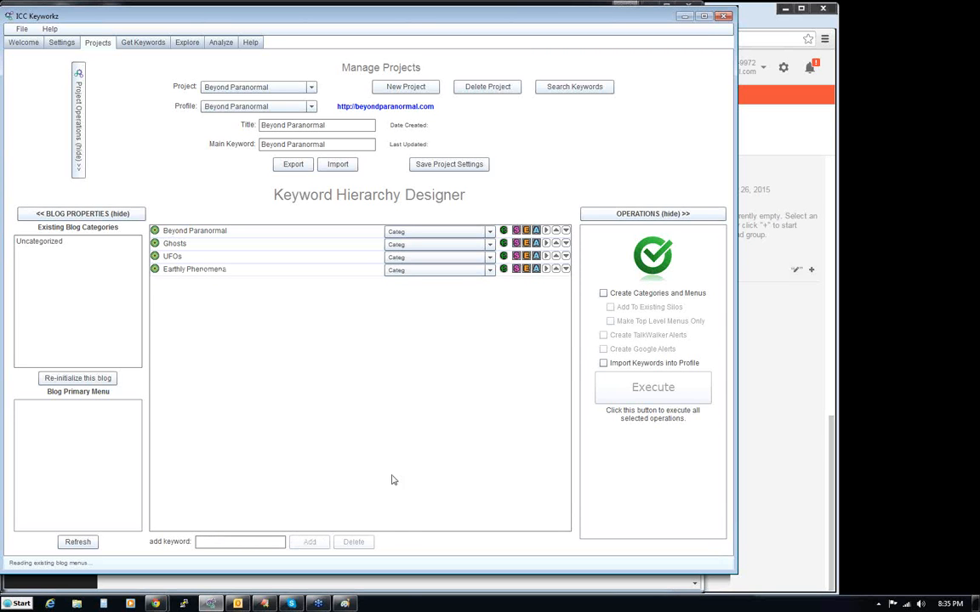
- Consult the topic list in Paint and add Psychic Phenomena to the project's keyword hierarchy in ICC Keyworkz
{"action": "left_click", "coordinate": [345, 605]}
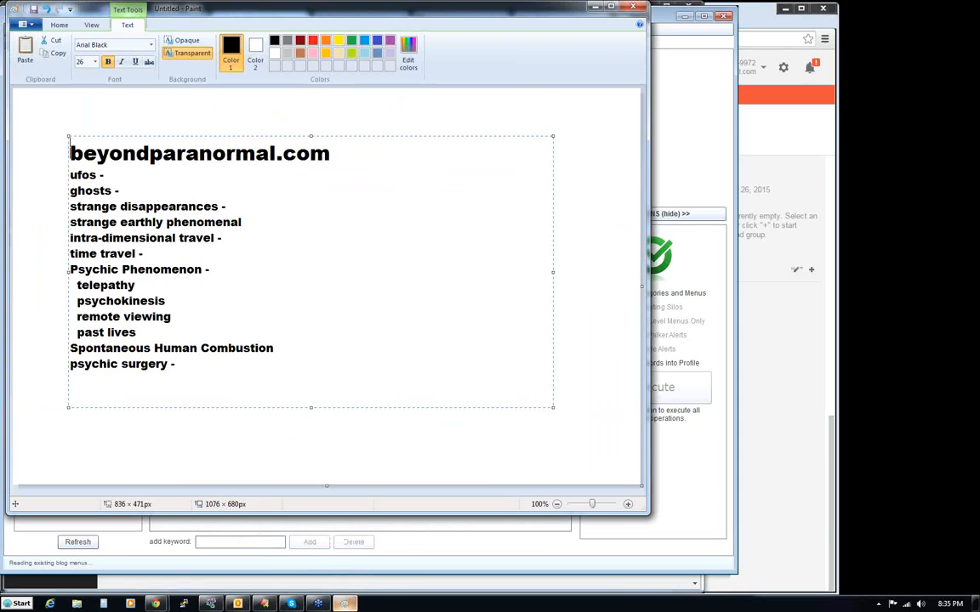
{"action": "left_click", "coordinate": [344, 605]}
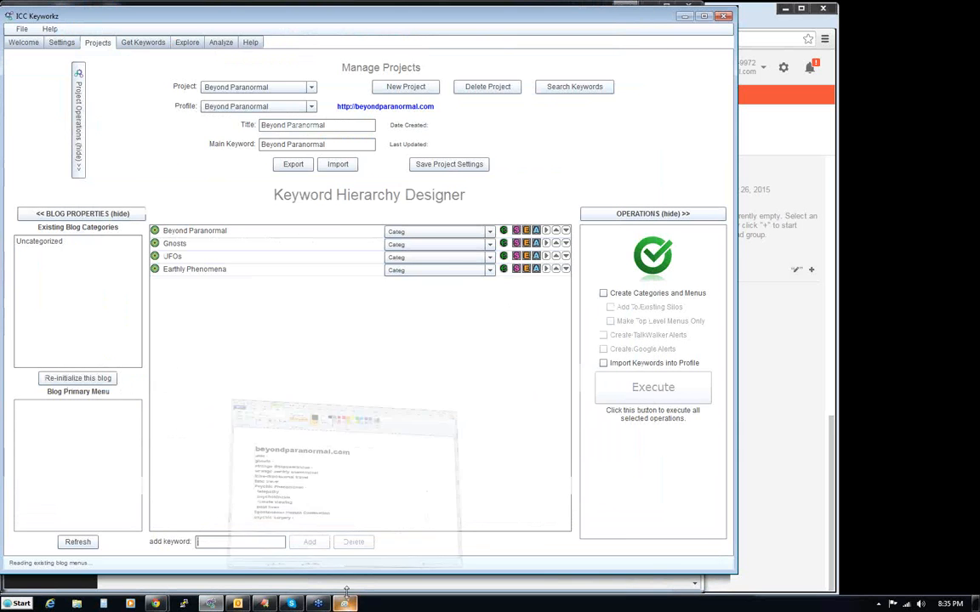
{"action": "left_click", "coordinate": [256, 542]}
{"action": "type", "text": "Psychic Phenomeno"}
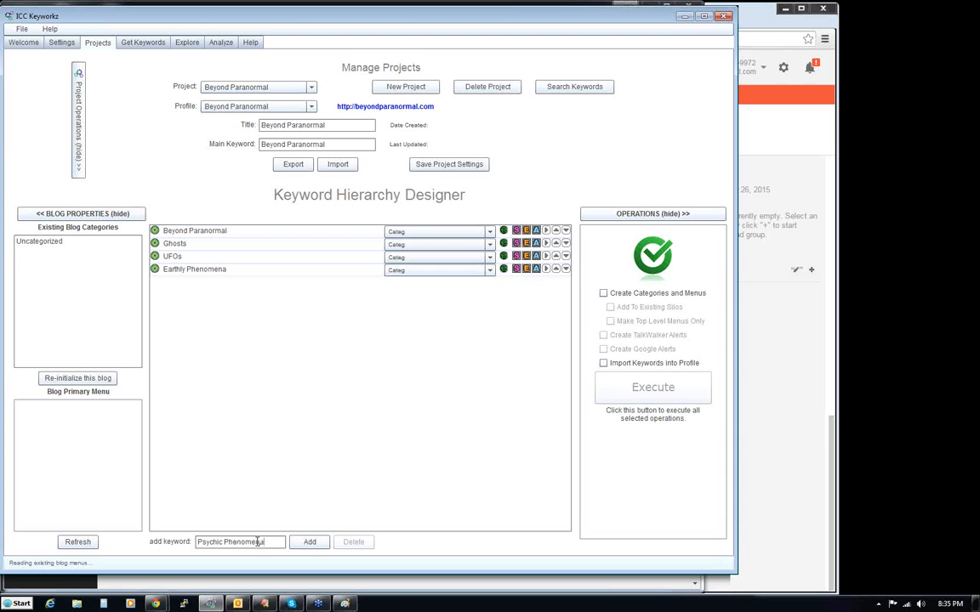
{"action": "key", "text": "Return"}
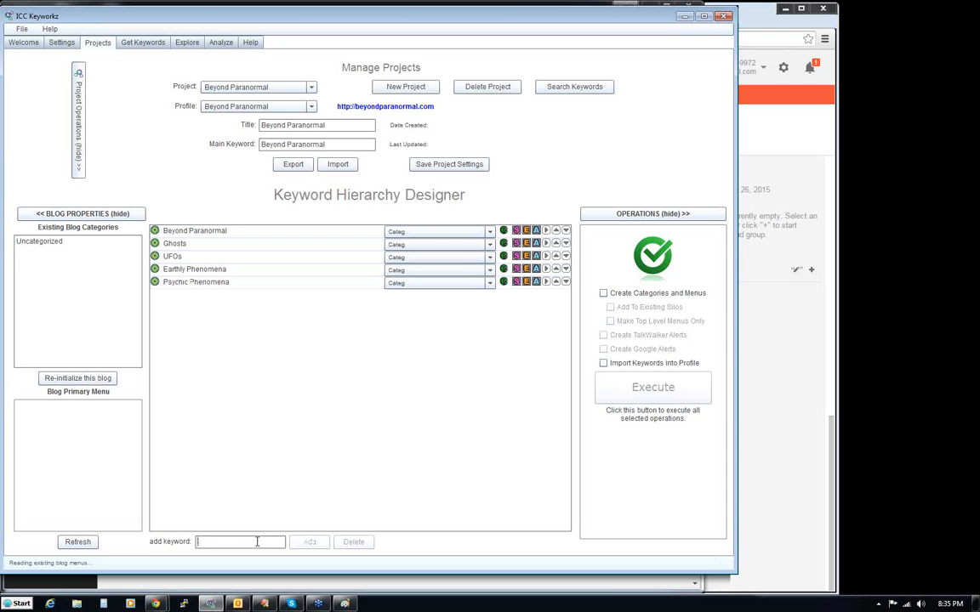
- Review the beyondparanormal.com topic list in Paint for further category ideas and return to ICC Keyworkz
{"action": "left_click", "coordinate": [343, 603]}
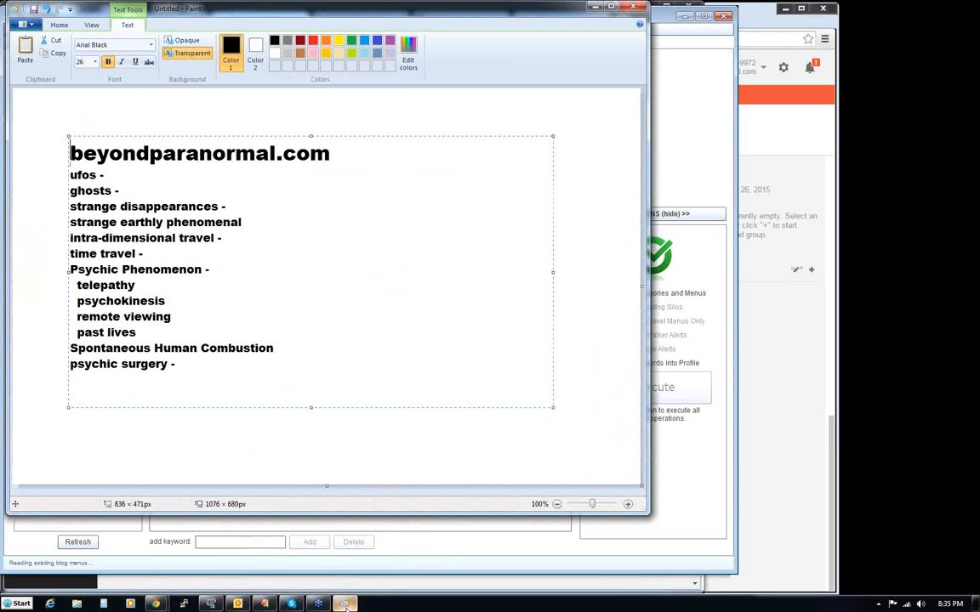
{"action": "left_click", "coordinate": [345, 604]}
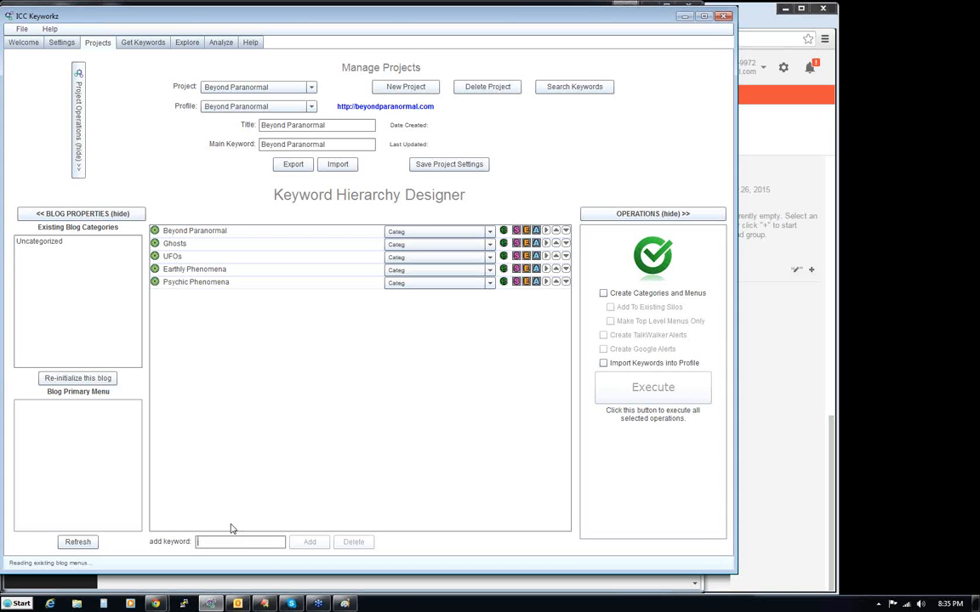
{"action": "left_click", "coordinate": [238, 605]}
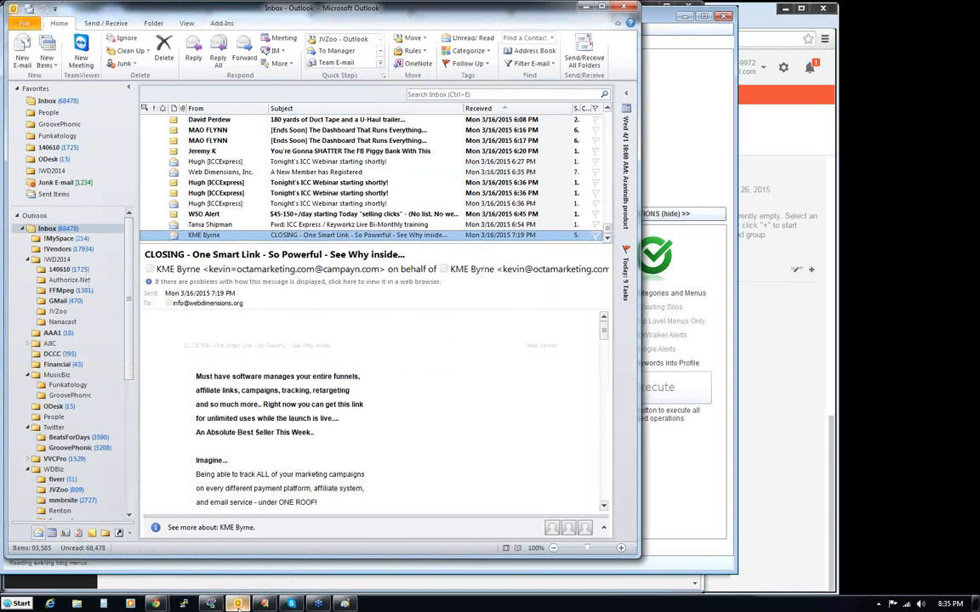
{"action": "left_click", "coordinate": [238, 604]}
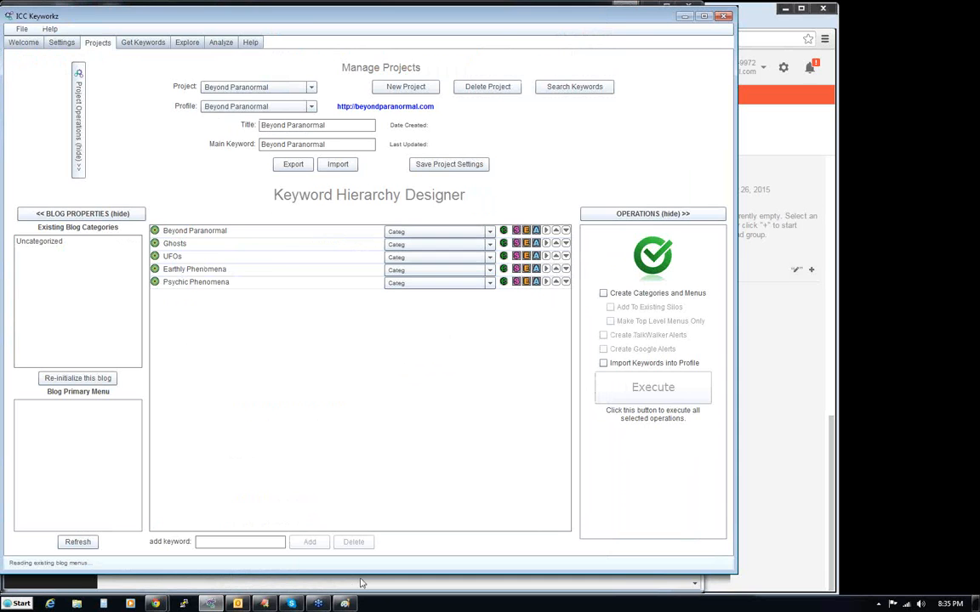
{"action": "left_click", "coordinate": [345, 605]}
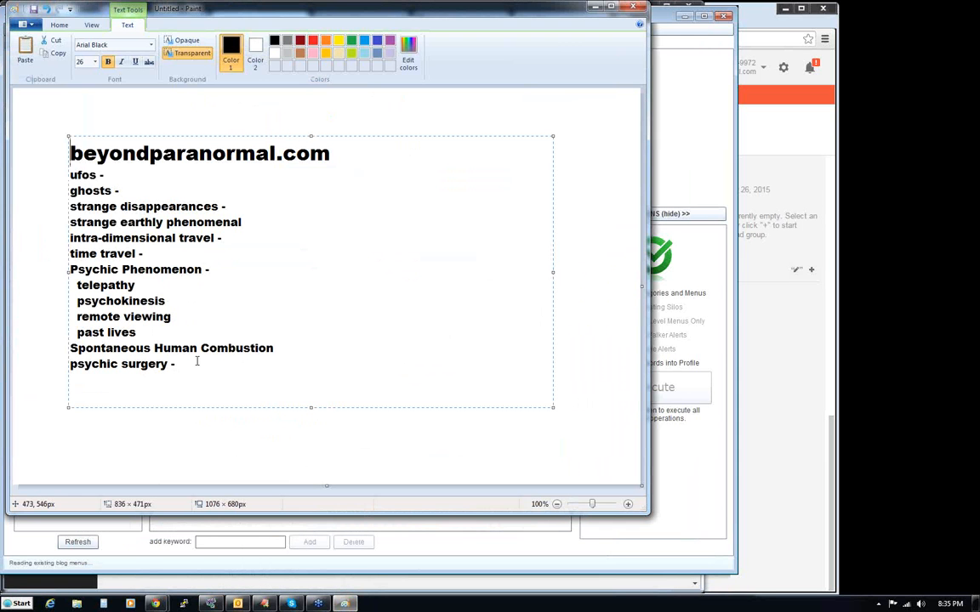
{"action": "left_click", "coordinate": [499, 547]}
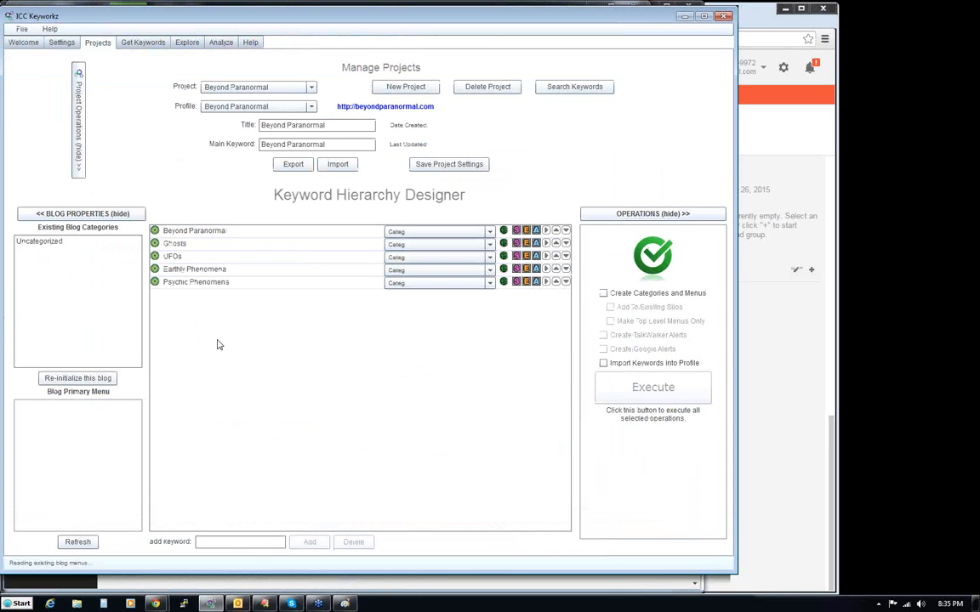
- Add the keywords Space Messages and Alien Abductions to the keyword hierarchy
{"action": "left_click", "coordinate": [206, 542]}
{"action": "type", "text": "Space Messages"}
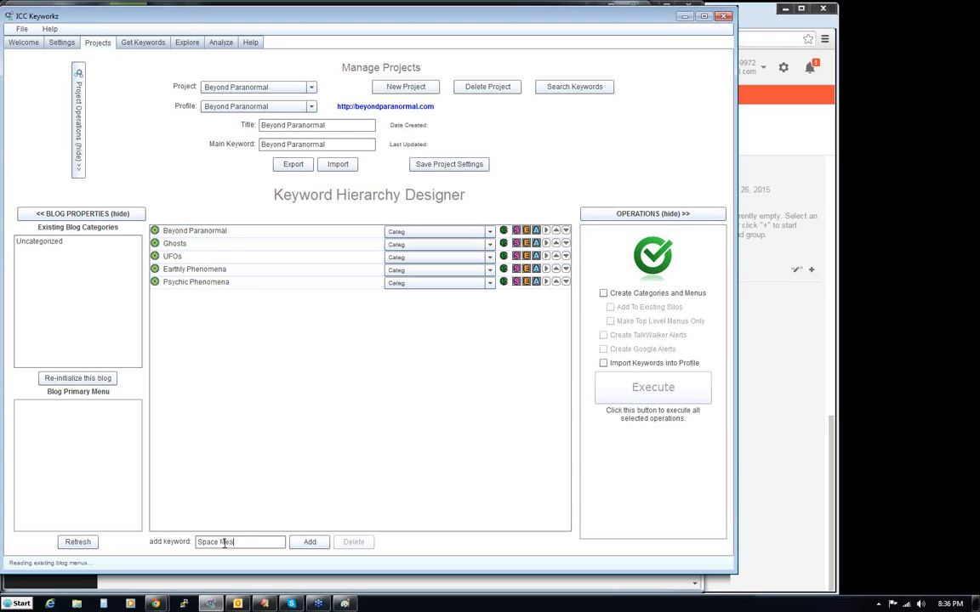
{"action": "key", "text": "Return"}
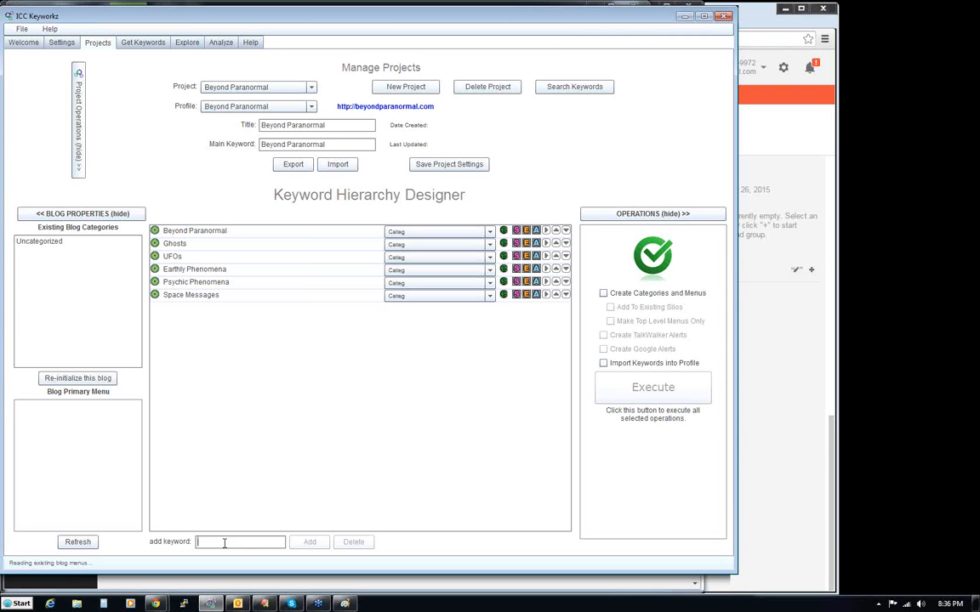
{"action": "type", "text": "Alien Abductions"}
{"action": "key", "text": "Return"}
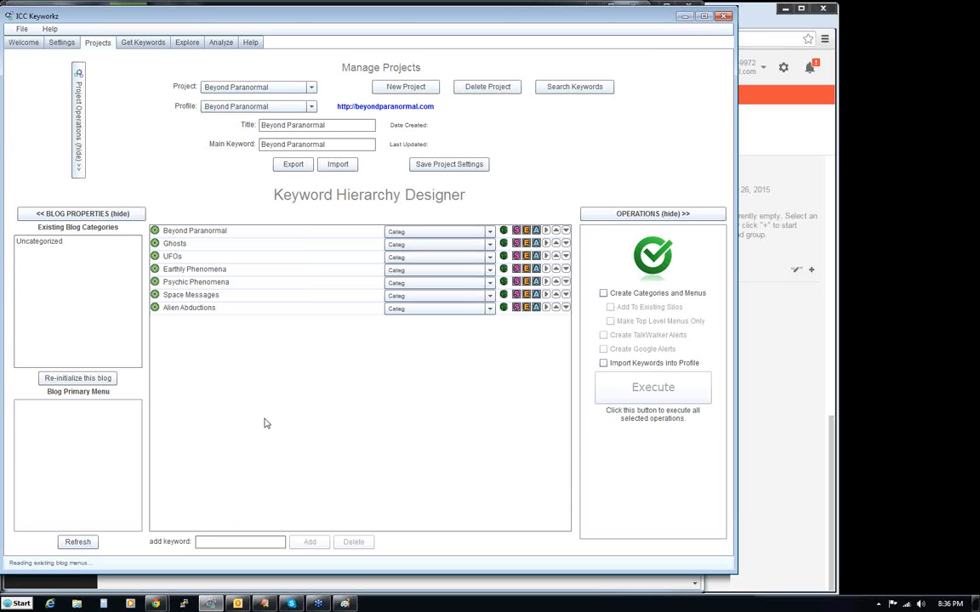
- Add the keywords Bizarre Animals and Secret Govt Experiments to the keyword hierarchy
{"action": "type", "text": "Bizarre Animals"}
{"action": "key", "text": "Return"}
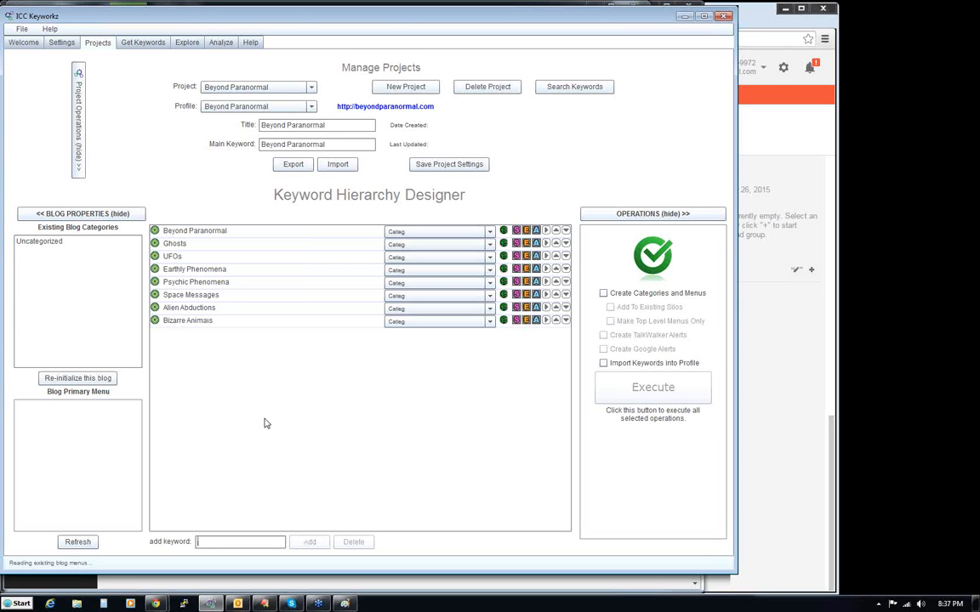
{"action": "type", "text": "Sec"}
{"action": "type", "text": "o"}
{"action": "type", "text": "et Gov"}
{"action": "type", "text": "t Exp"}
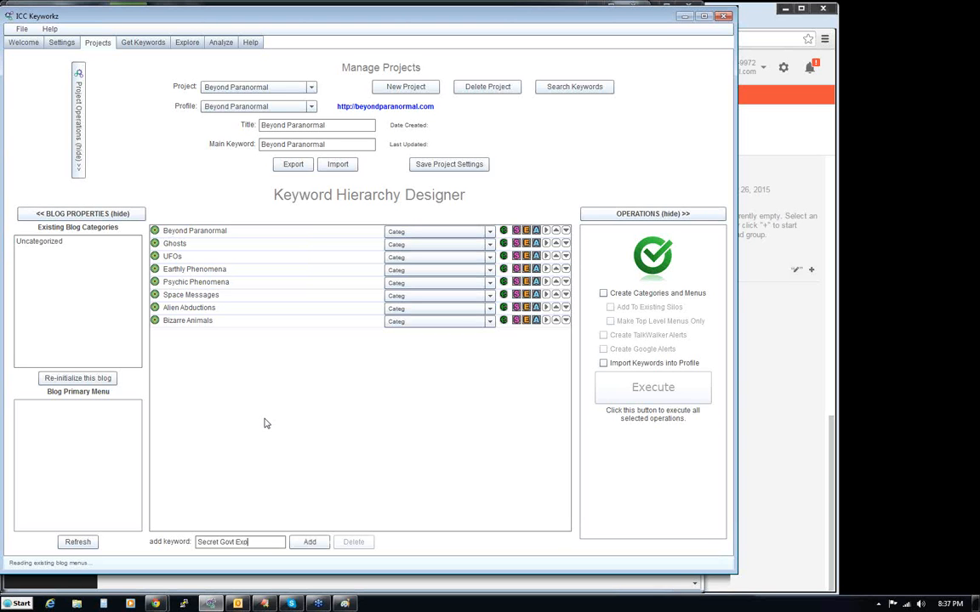
{"action": "type", "text": "eriments"}
{"action": "key", "text": "Return"}
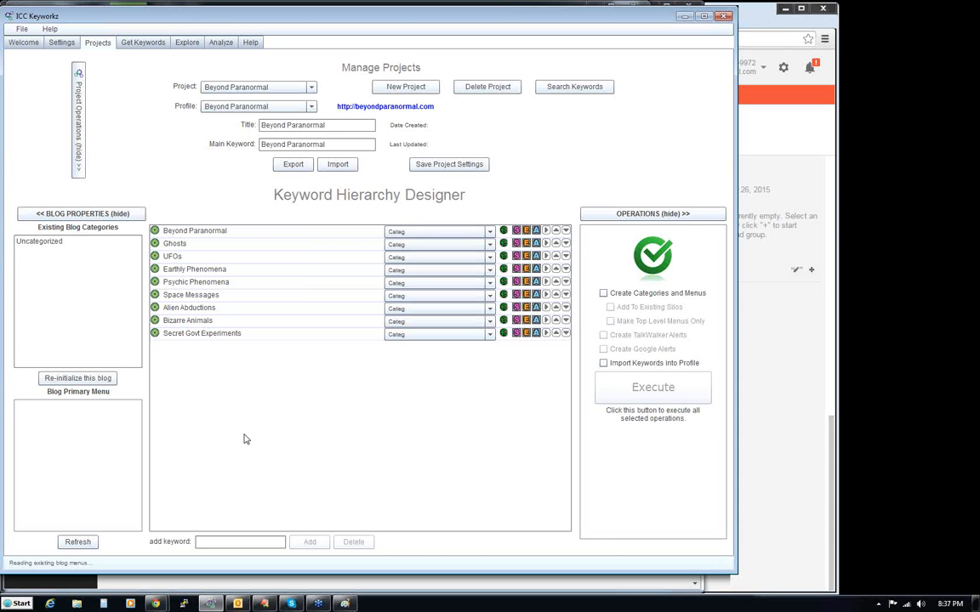
- Explore the seed keyword "paranormal" with SEM Rush data across all five sources, stop the run, and look through the suggested keywords
{"action": "left_click", "coordinate": [189, 44]}
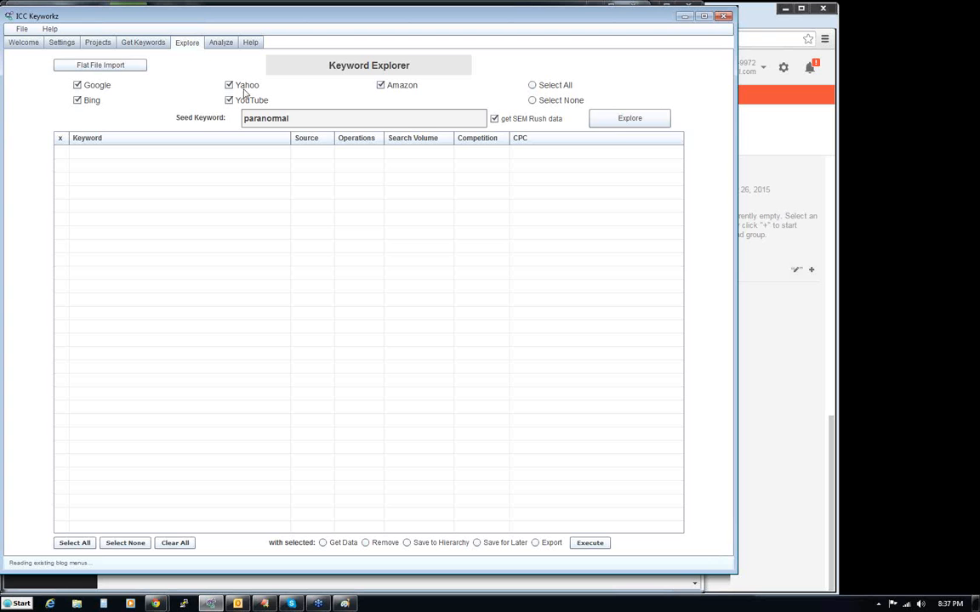
{"action": "left_click", "coordinate": [631, 118]}
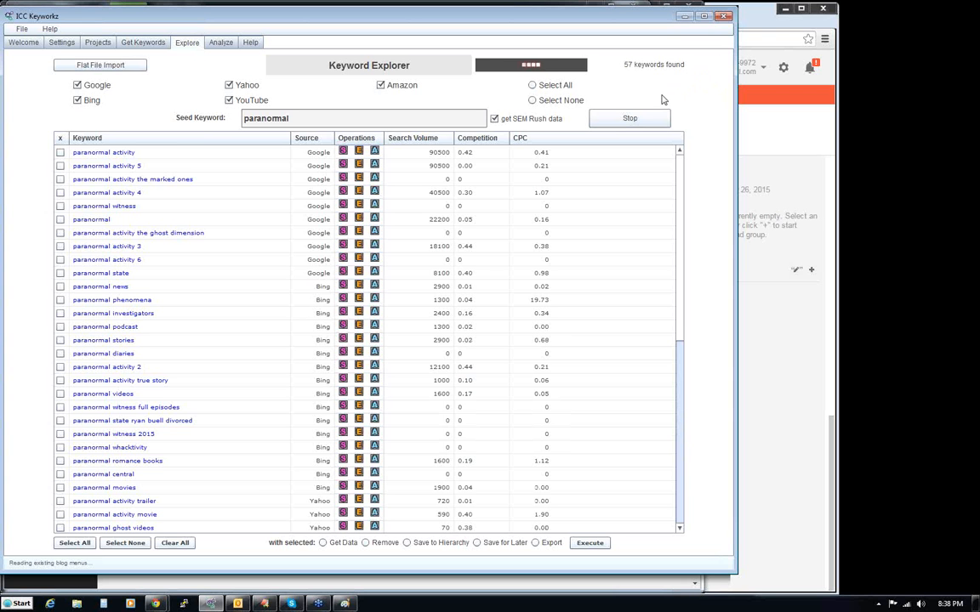
{"action": "left_click", "coordinate": [629, 121]}
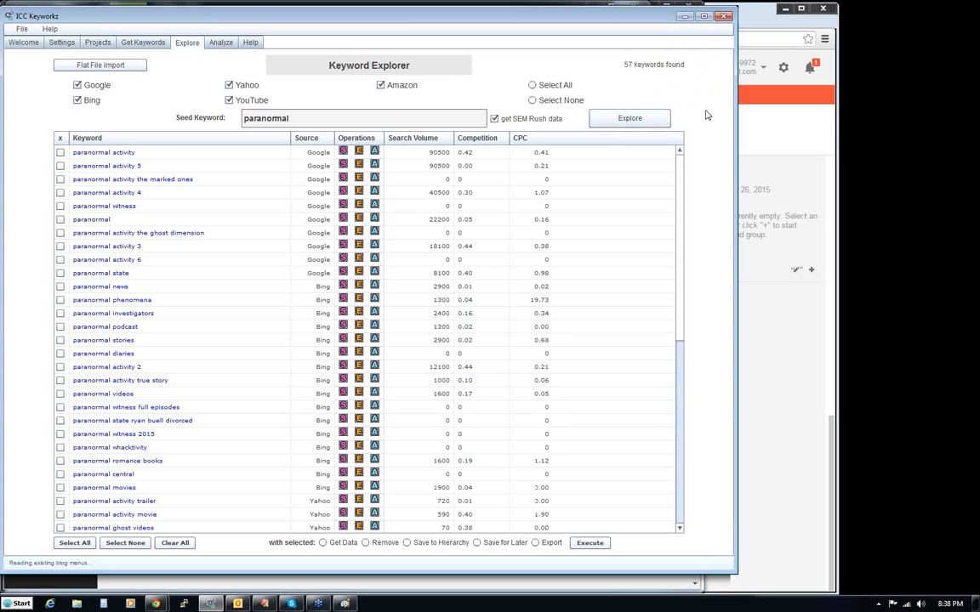
{"action": "left_click_drag", "start_coordinate": [681, 239], "coordinate": [676, 443]}
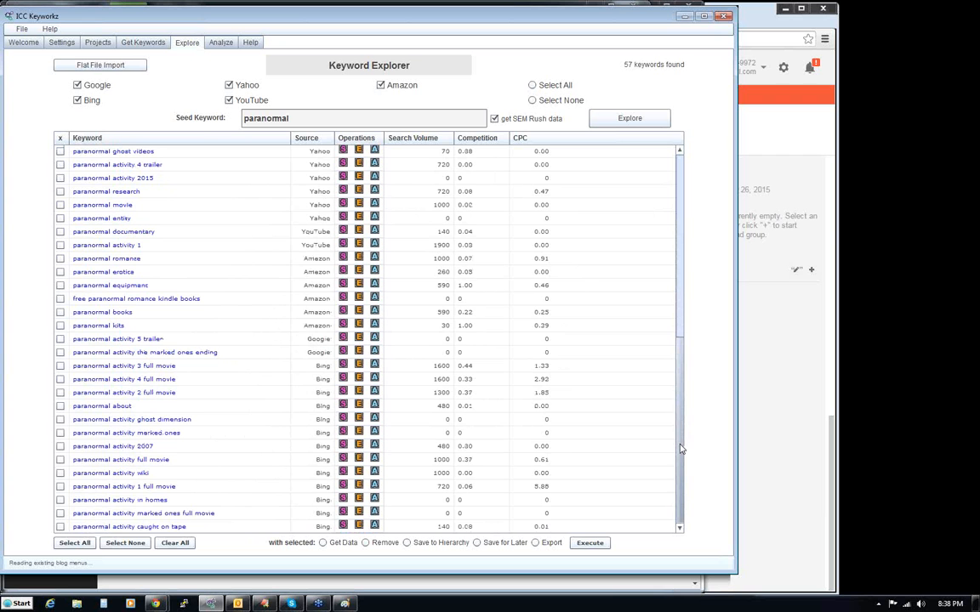
- Mark the suggested keywords paranormal videos, paranormal stories, paranormal news and paranormal activity
{"action": "left_click_drag", "start_coordinate": [681, 449], "coordinate": [681, 203]}
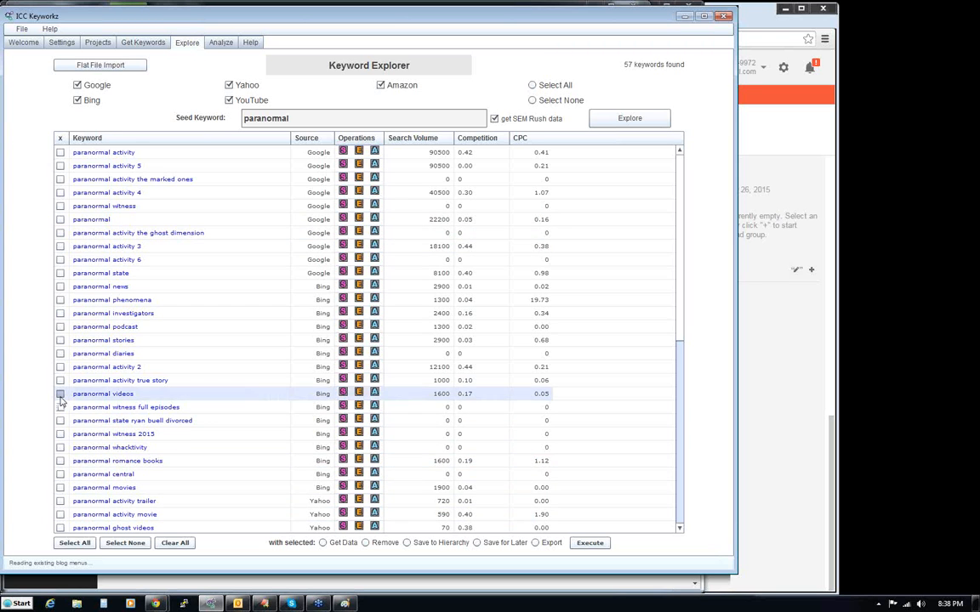
{"action": "left_click", "coordinate": [61, 341]}
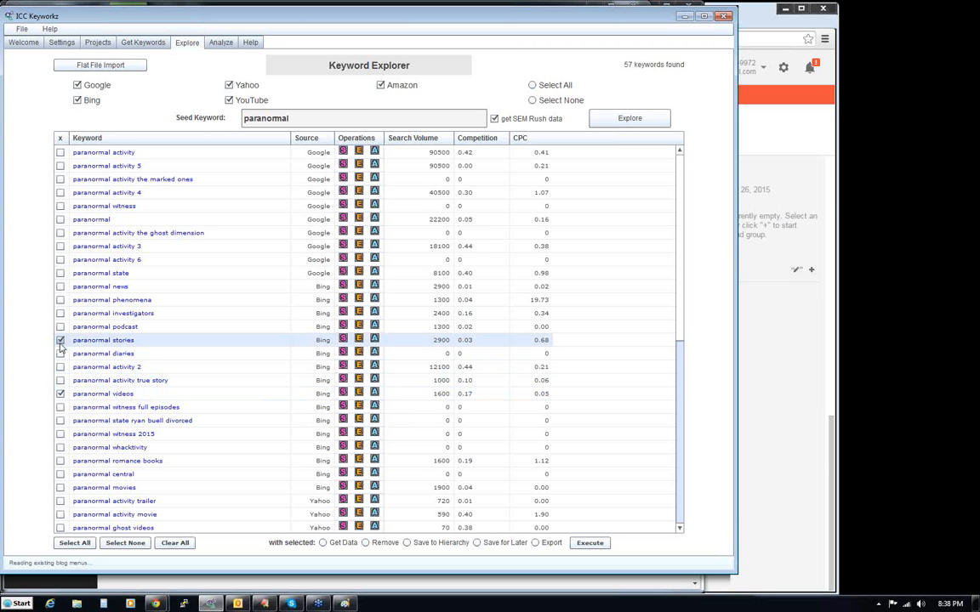
{"action": "left_click", "coordinate": [60, 287]}
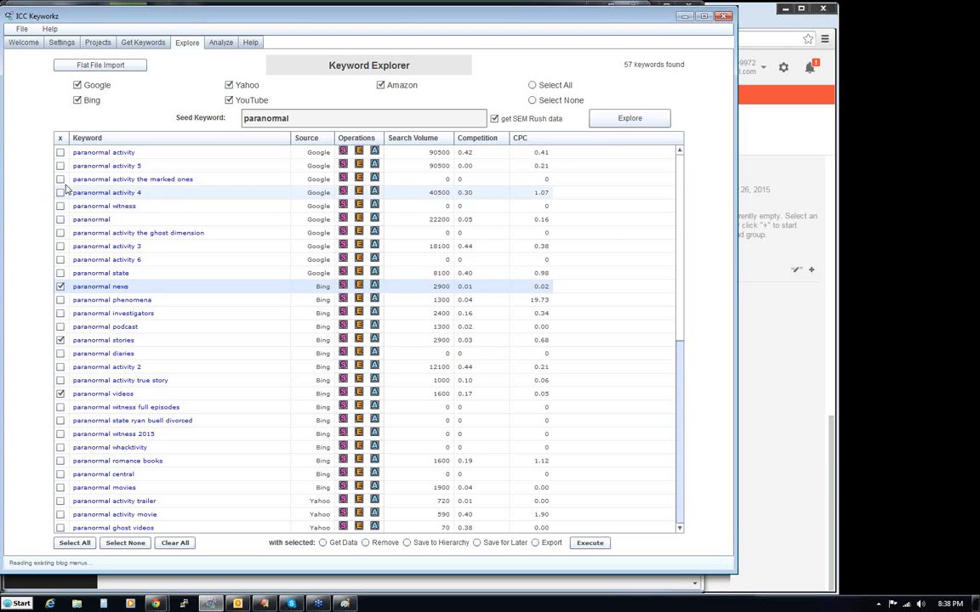
{"action": "left_click", "coordinate": [60, 152]}
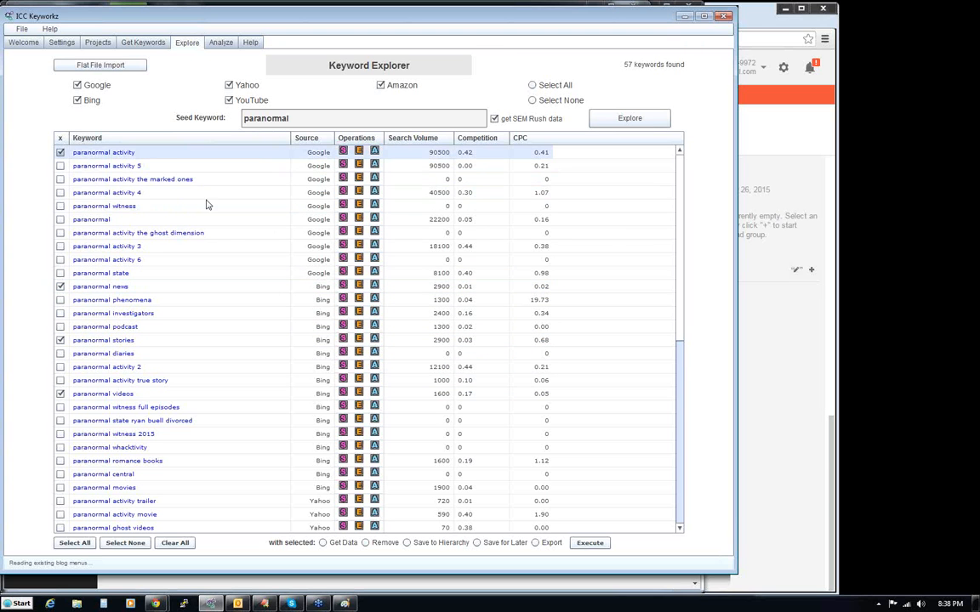
- Also mark paranormal movies, ghost videos, research, documentary and books, and save all marked keywords to the hierarchy
{"action": "scroll", "coordinate": [289, 255], "scroll_direction": "down", "scroll_amount": 5}
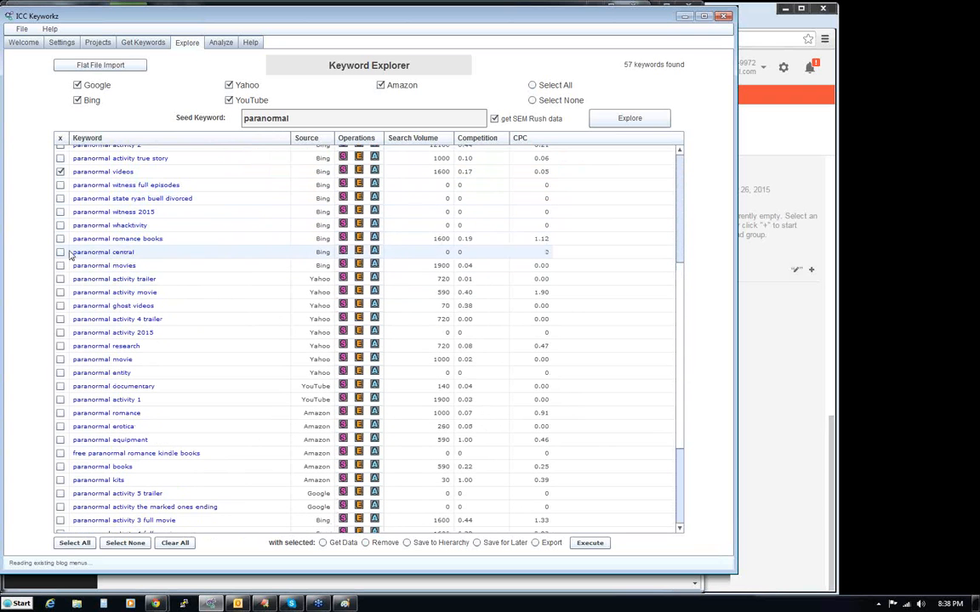
{"action": "left_click", "coordinate": [61, 266]}
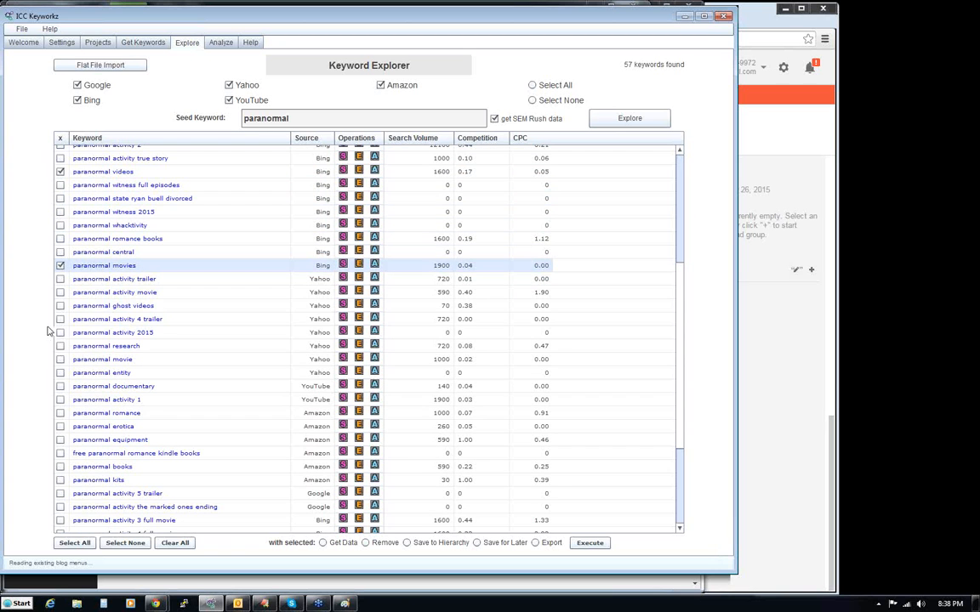
{"action": "left_click", "coordinate": [60, 306]}
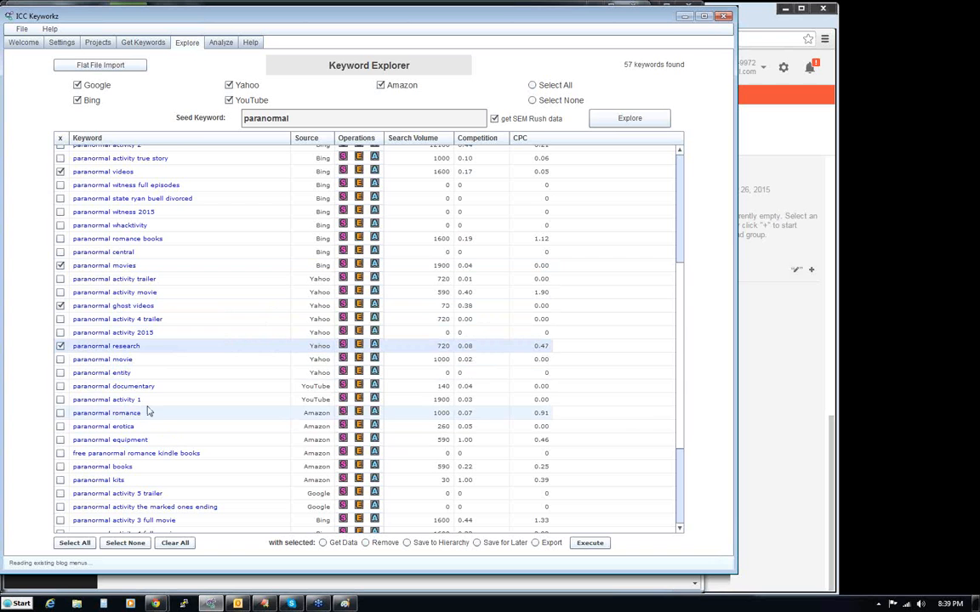
{"action": "left_click", "coordinate": [61, 387]}
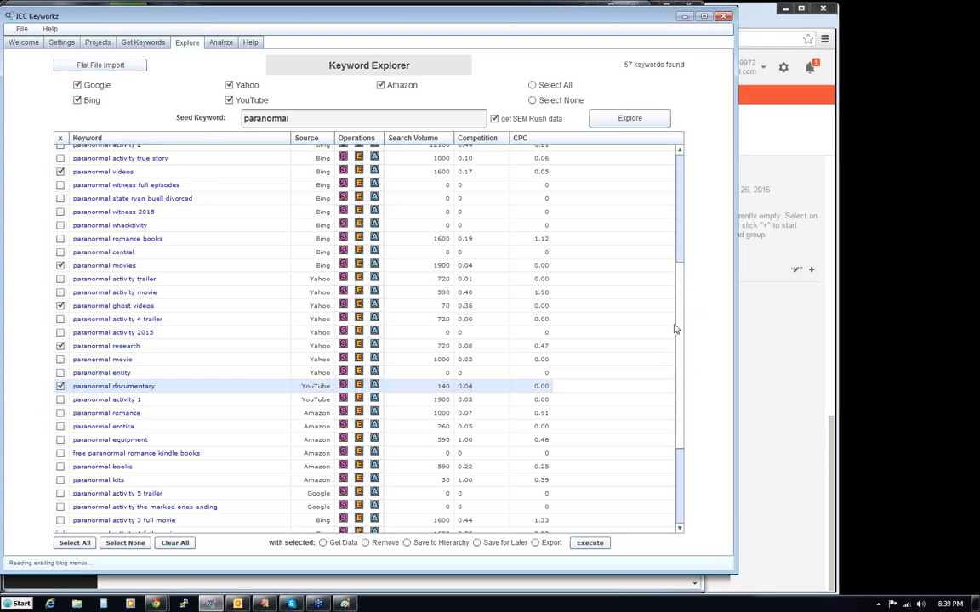
{"action": "scroll", "coordinate": [681, 322], "scroll_direction": "down", "scroll_amount": 4}
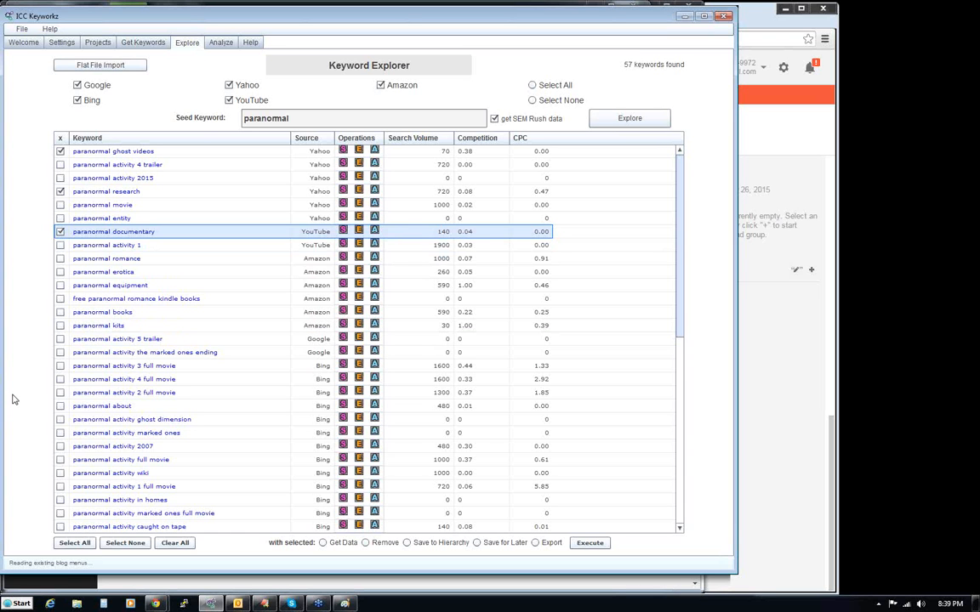
{"action": "left_click", "coordinate": [60, 313]}
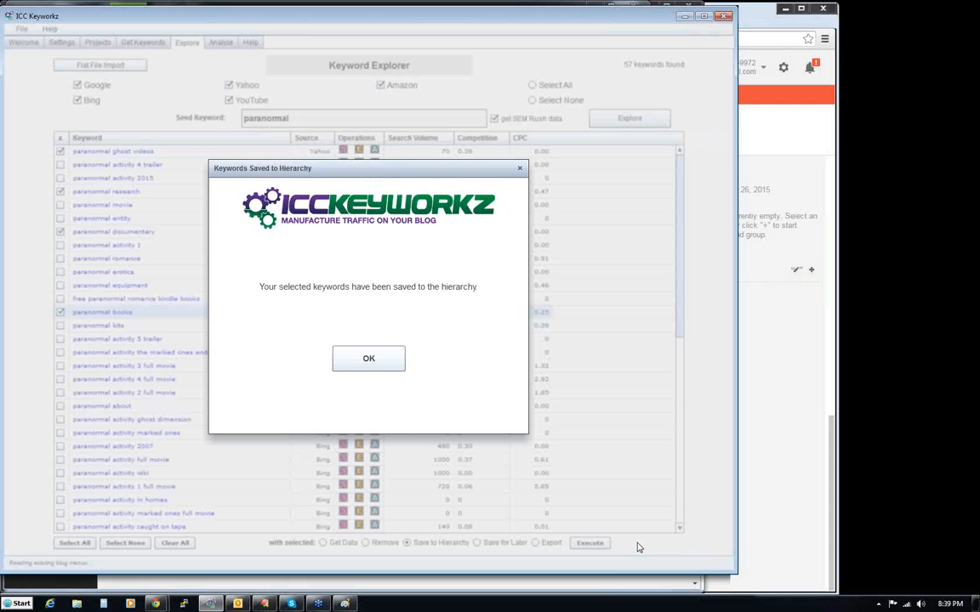
{"action": "left_click", "coordinate": [357, 357]}
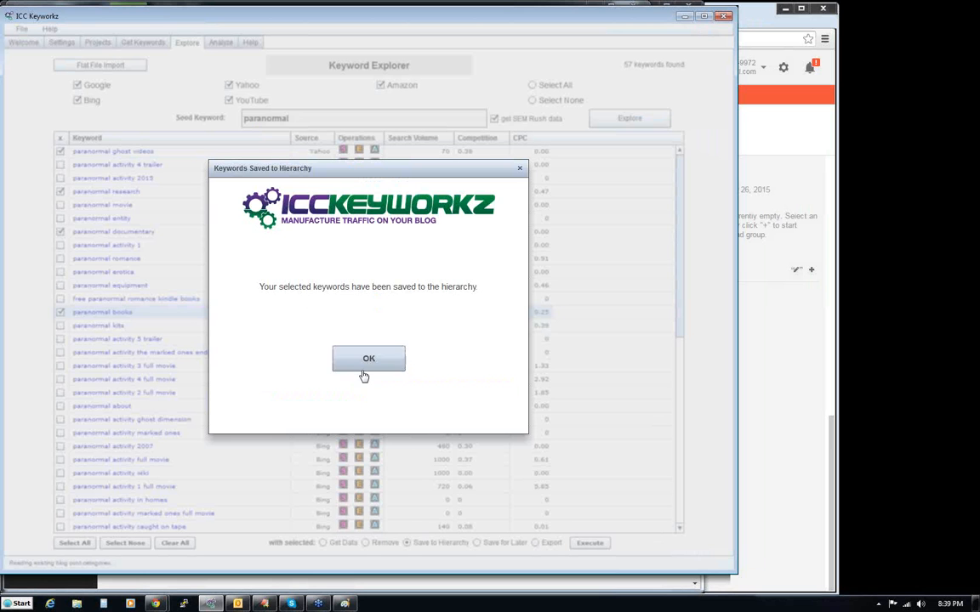
{"action": "left_click", "coordinate": [377, 360]}
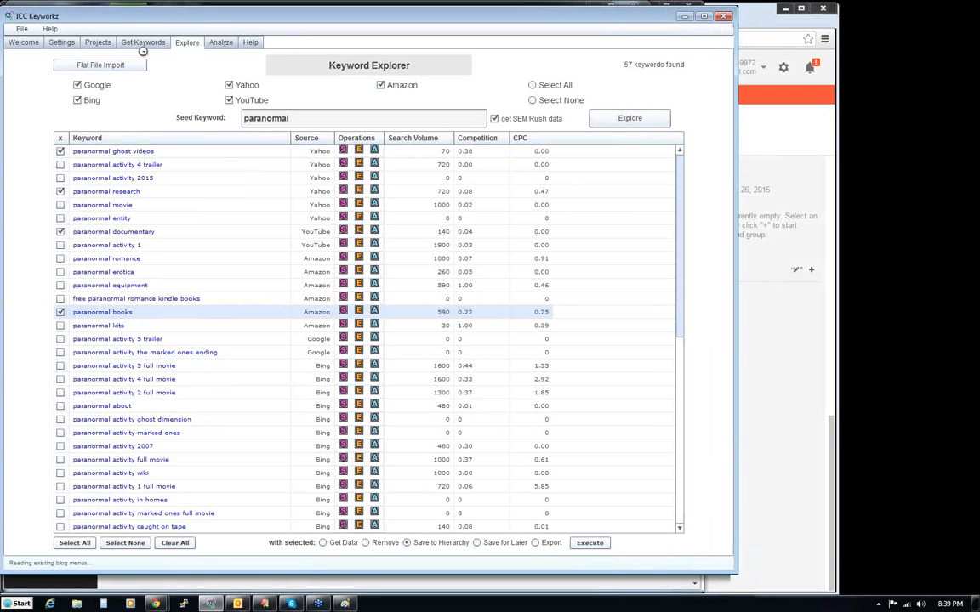
- In the project's keyword hierarchy, move the block from paranormal activity through paranormal books directly beneath Beyond Paranormal
{"action": "left_click", "coordinate": [97, 42]}
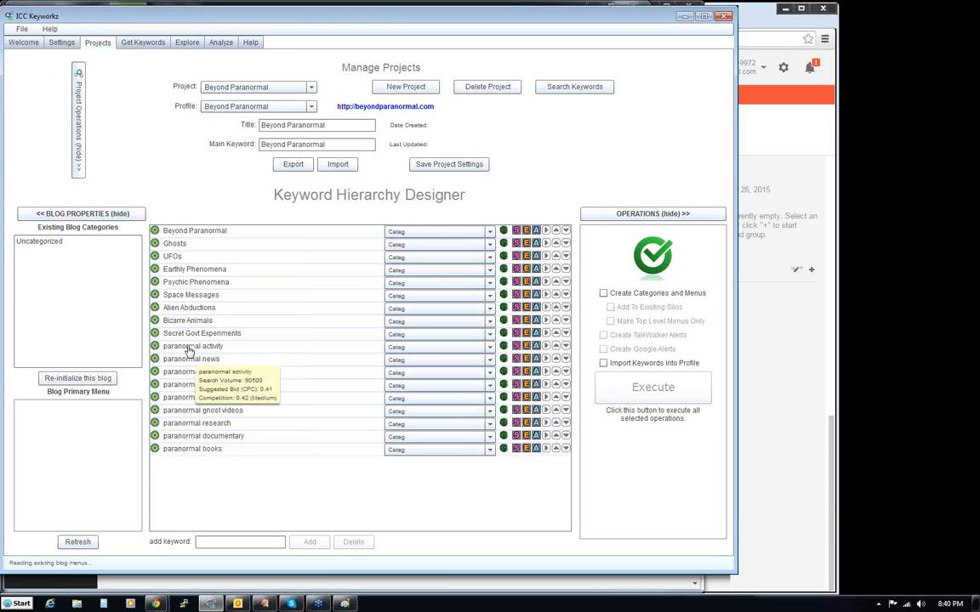
{"action": "left_click", "coordinate": [176, 232]}
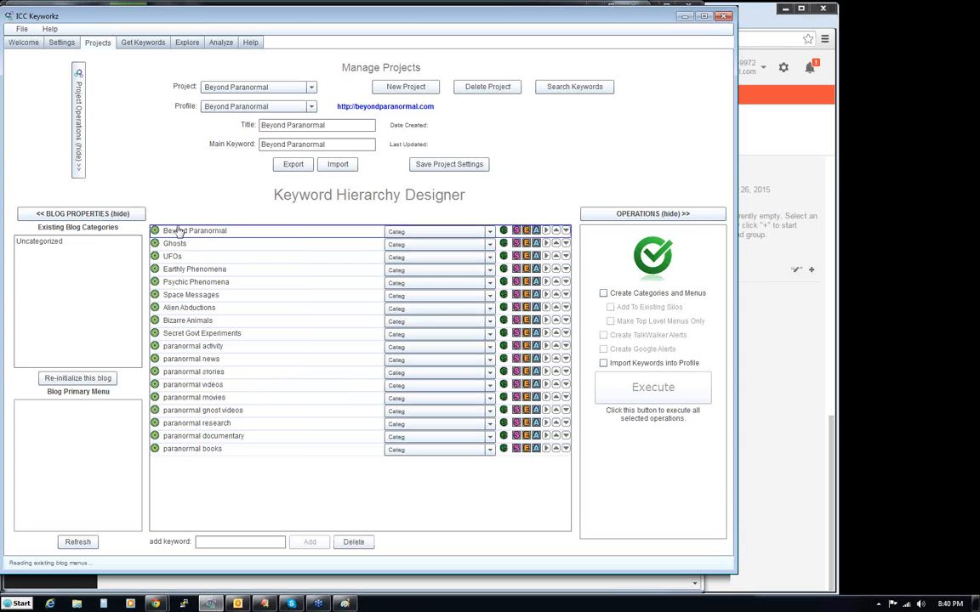
{"action": "left_click", "coordinate": [184, 346]}
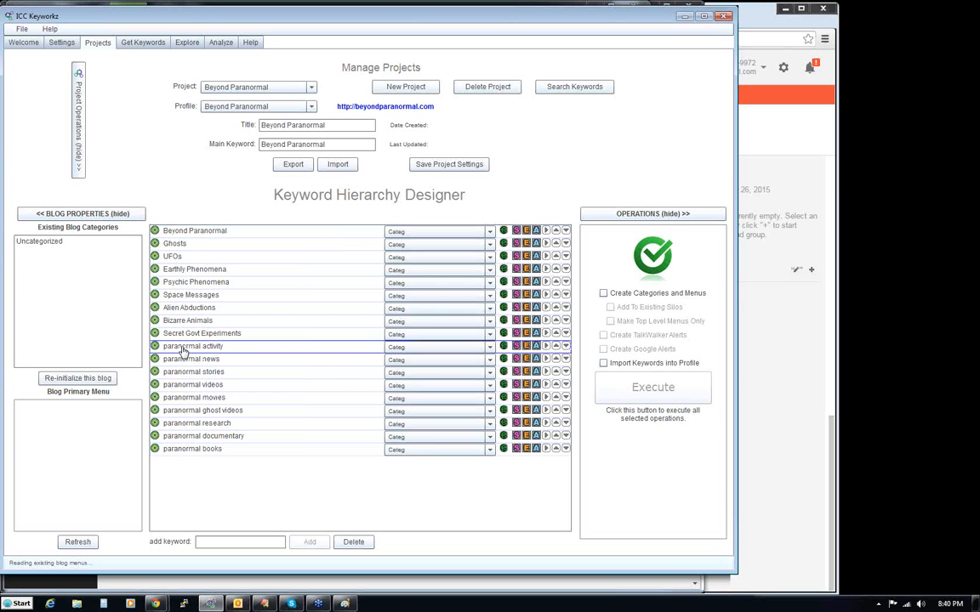
{"action": "left_click", "coordinate": [186, 450], "text": "shift"}
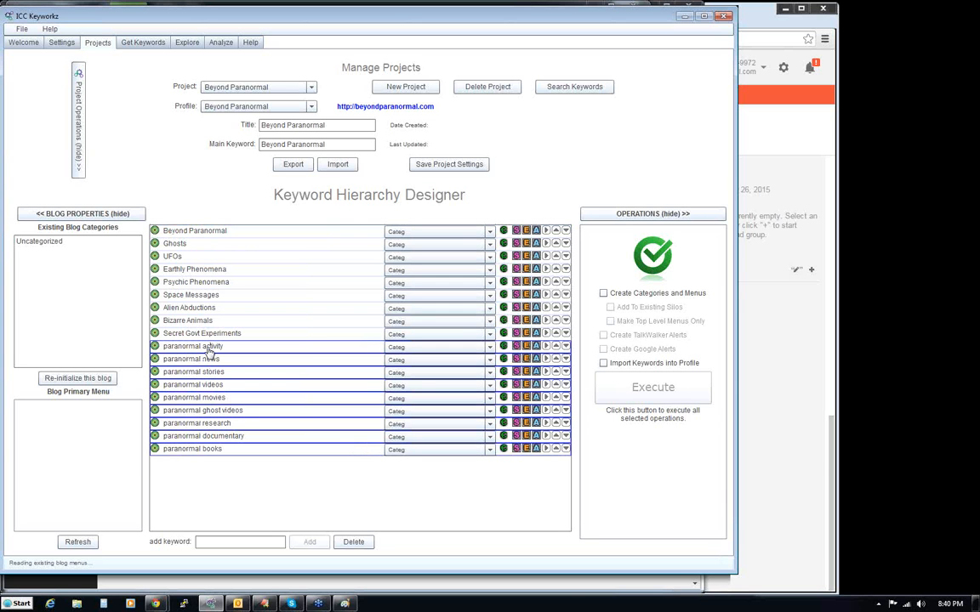
{"action": "left_click_drag", "start_coordinate": [210, 342], "coordinate": [221, 238]}
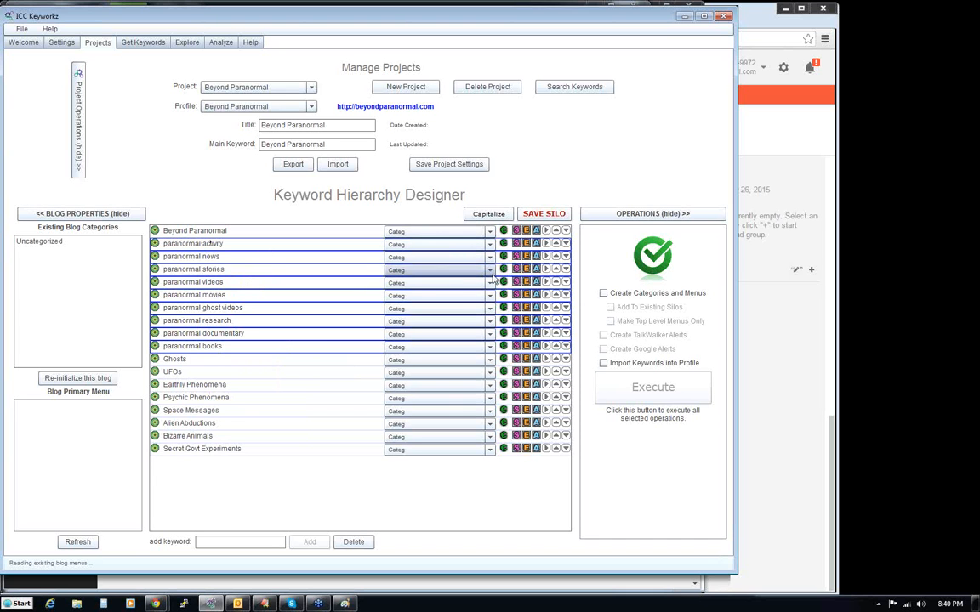
- Make the keywords from paranormal activity through paranormal documentary children of Beyond Paranormal and save the silo
{"action": "left_click", "coordinate": [546, 244]}
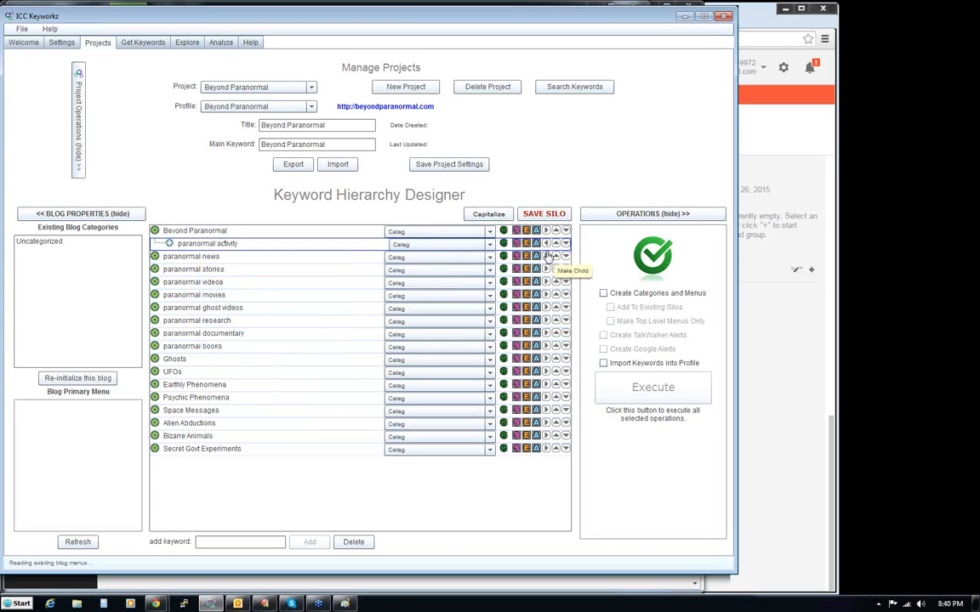
{"action": "left_click", "coordinate": [546, 256]}
{"action": "left_click", "coordinate": [546, 269]}
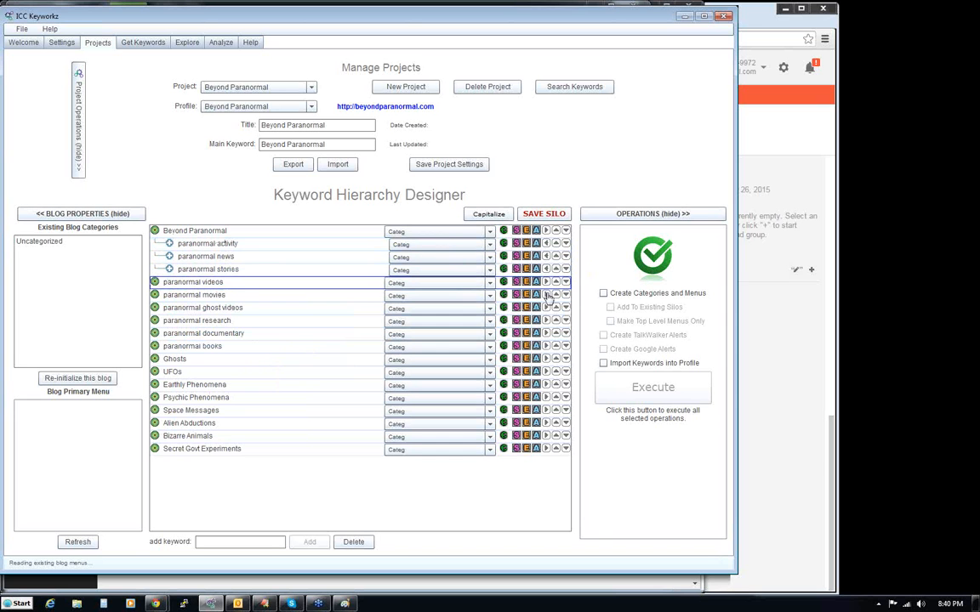
{"action": "left_click", "coordinate": [547, 282]}
{"action": "left_click", "coordinate": [546, 294]}
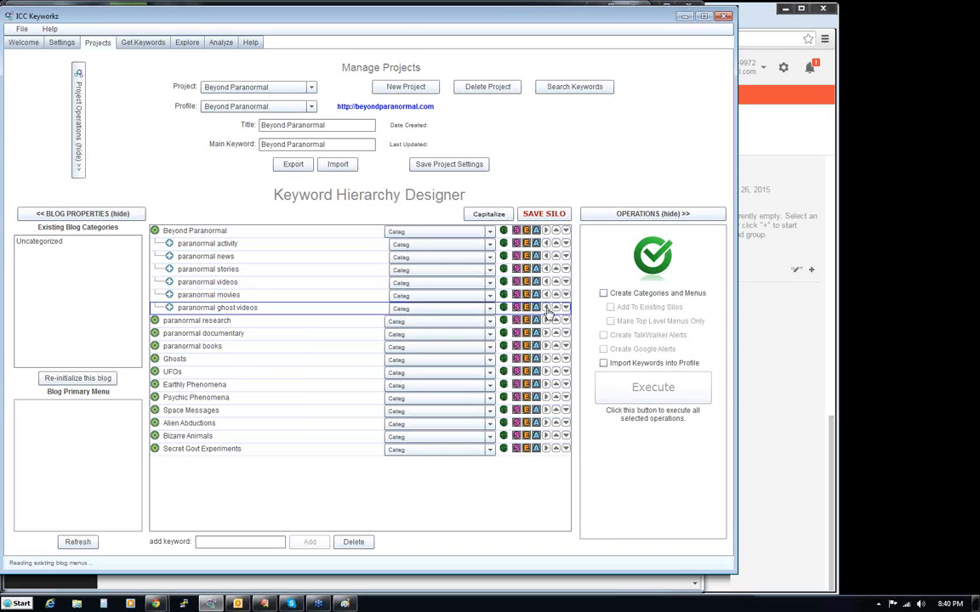
{"action": "left_click", "coordinate": [547, 311]}
{"action": "left_click", "coordinate": [547, 320]}
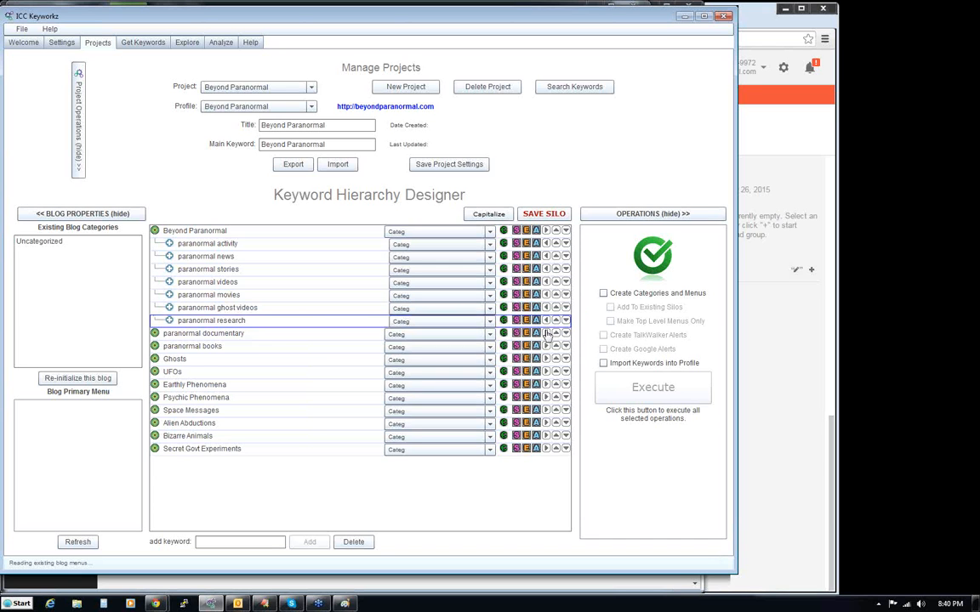
{"action": "left_click", "coordinate": [547, 334]}
{"action": "left_click", "coordinate": [547, 334]}
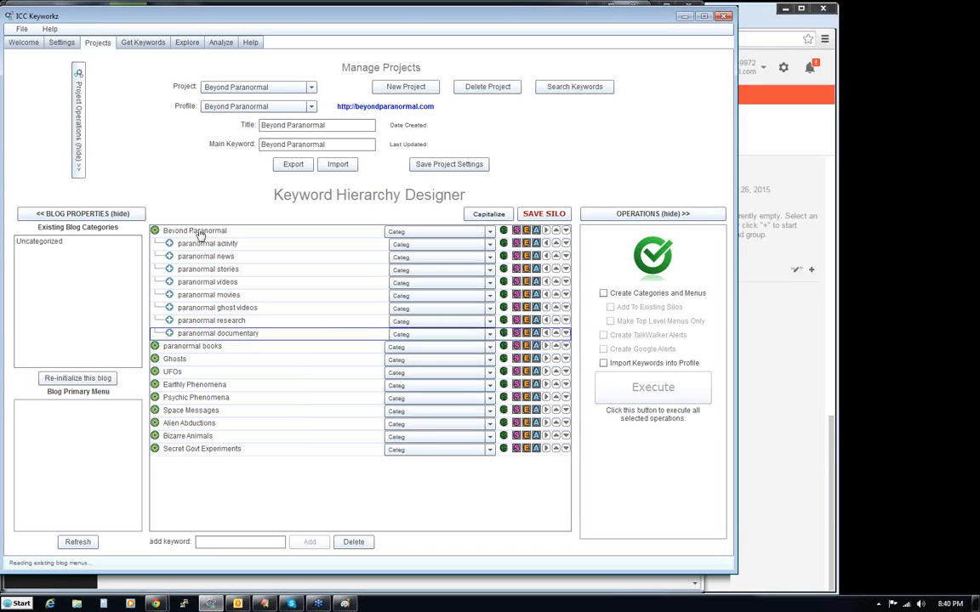
{"action": "left_click", "coordinate": [536, 218]}
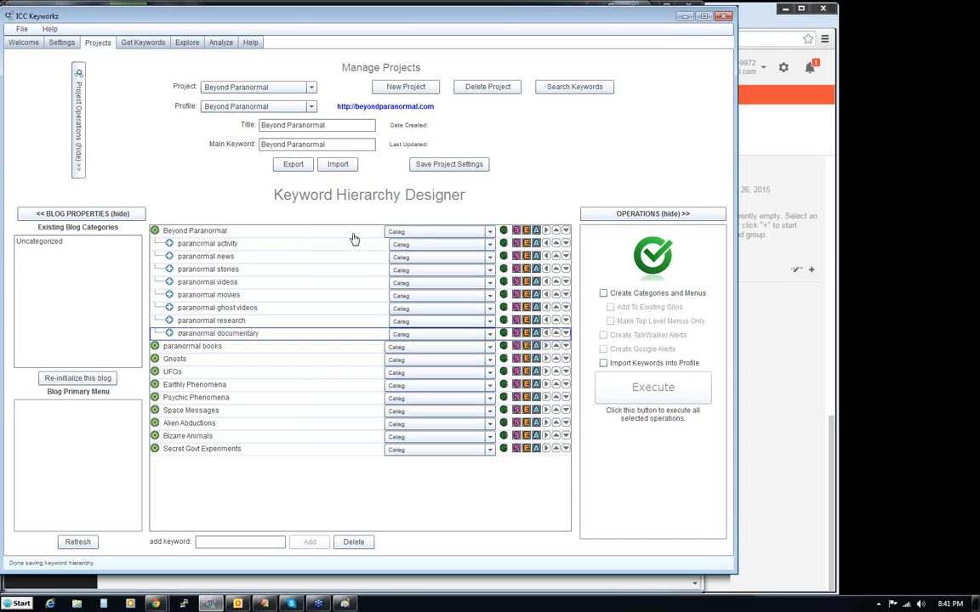
- Set the Beyond Paranormal entry's type to Page and make paranormal books its child as well
{"action": "left_click", "coordinate": [417, 233]}
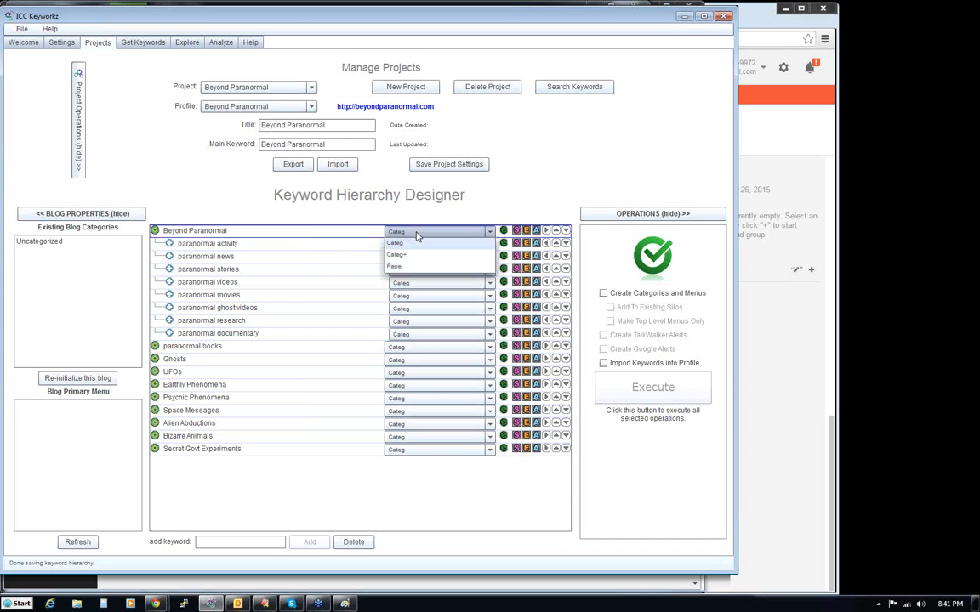
{"action": "left_click", "coordinate": [407, 267]}
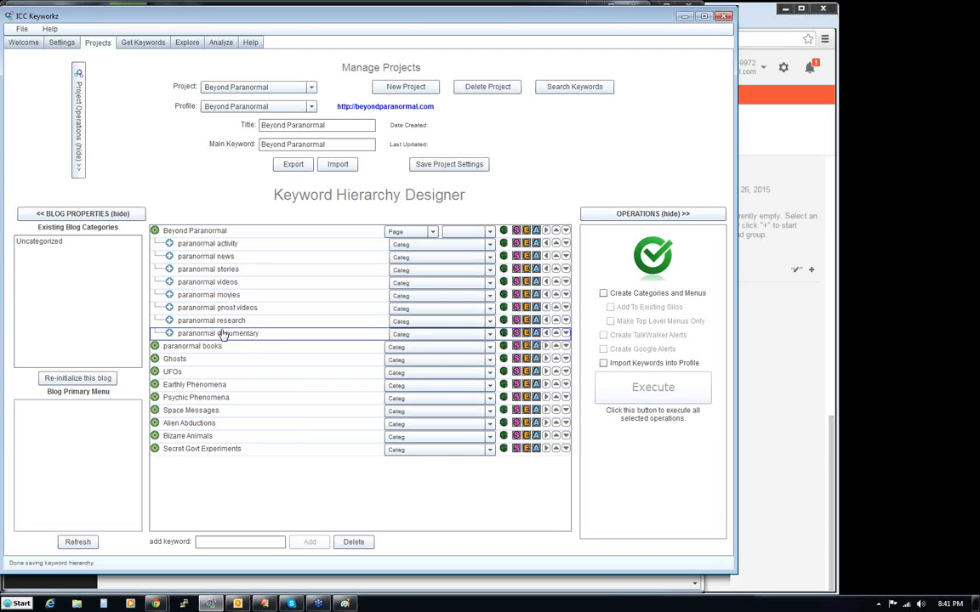
{"action": "mouse_move", "coordinate": [233, 258]}
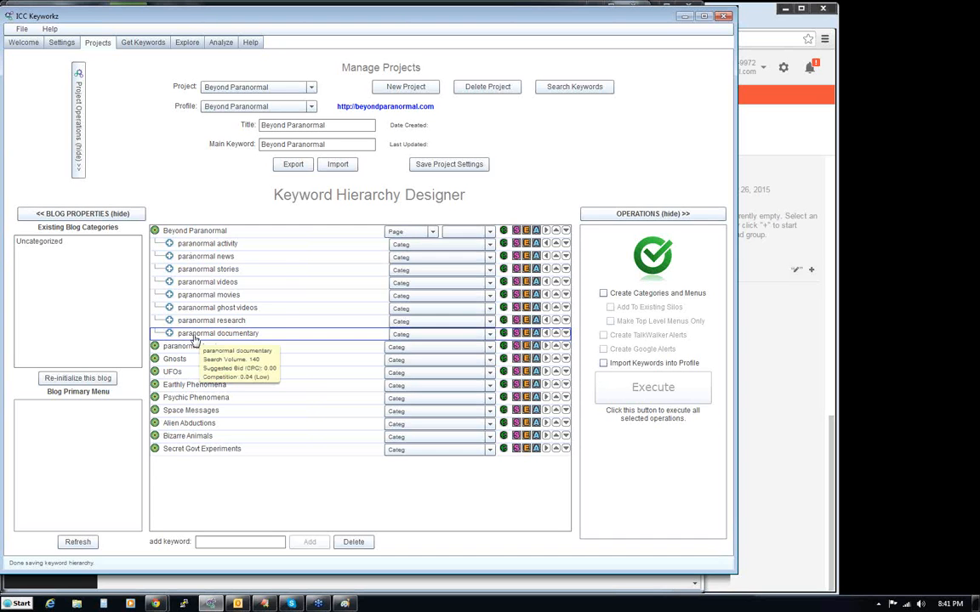
{"action": "mouse_move", "coordinate": [191, 246]}
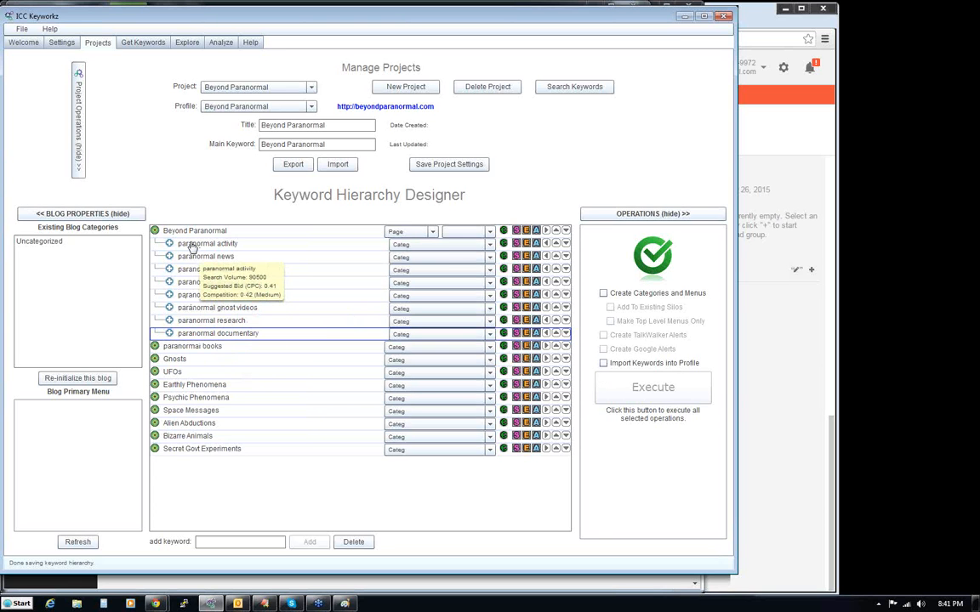
{"action": "left_click", "coordinate": [192, 347]}
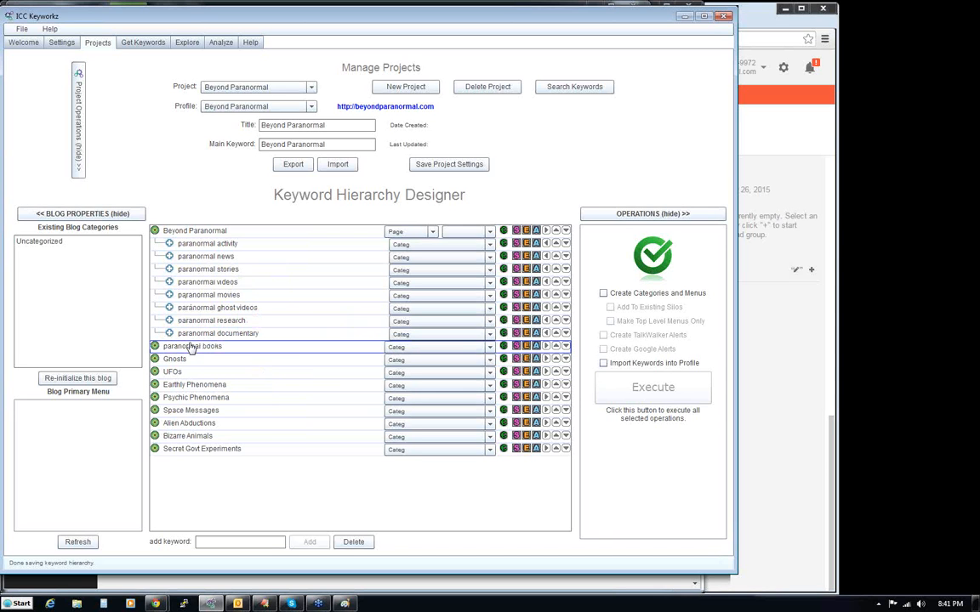
{"action": "left_click", "coordinate": [547, 348]}
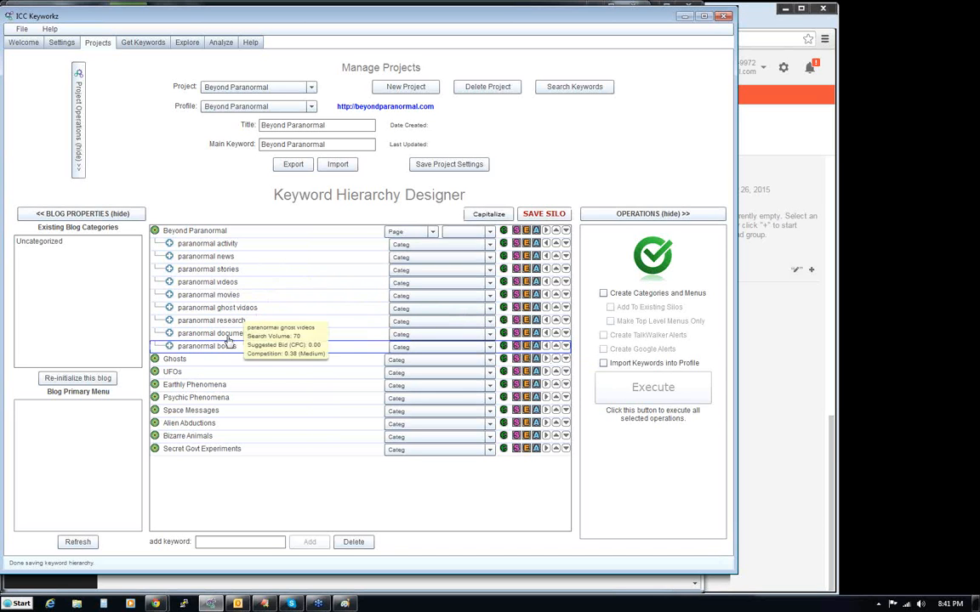
- Explore the seed keyword "ghosts" with SEM Rush data across all five sources, stop the run, and look through the suggestions
{"action": "left_click", "coordinate": [186, 44]}
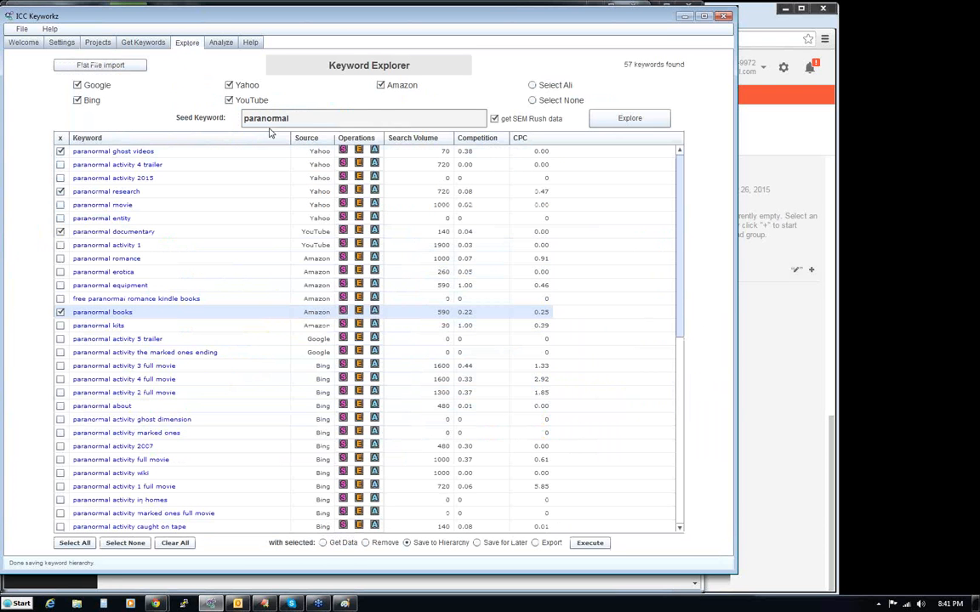
{"action": "left_click_drag", "start_coordinate": [300, 119], "coordinate": [232, 120]}
{"action": "type", "text": "hosts"}
{"action": "left_click", "coordinate": [636, 120]}
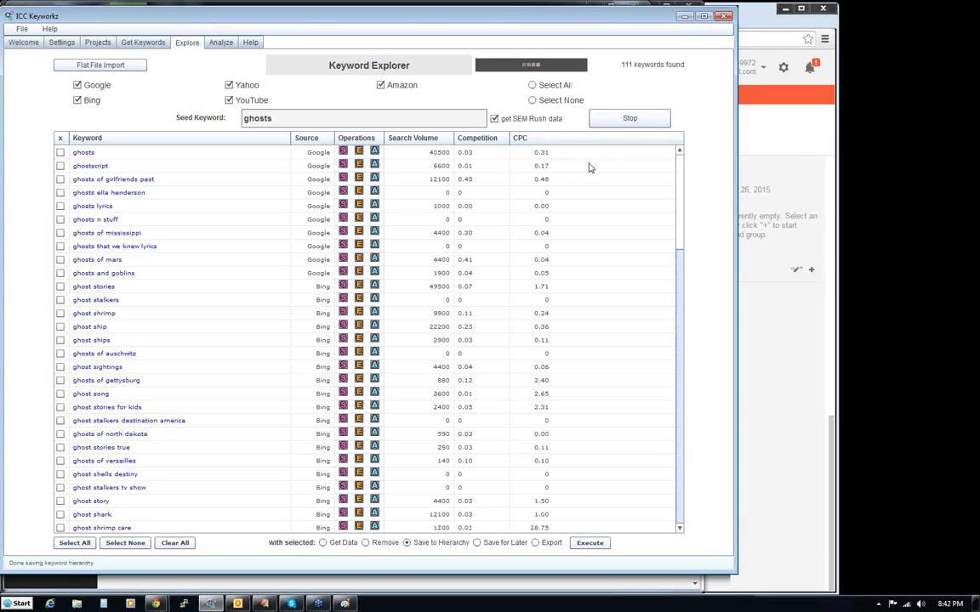
{"action": "left_click", "coordinate": [621, 125]}
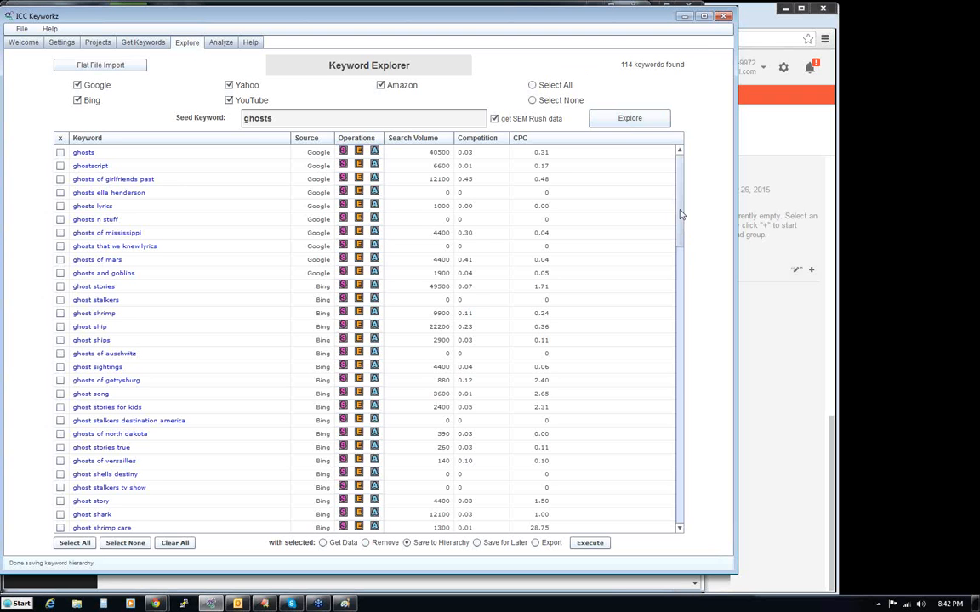
{"action": "left_click_drag", "start_coordinate": [680, 220], "coordinate": [689, 179]}
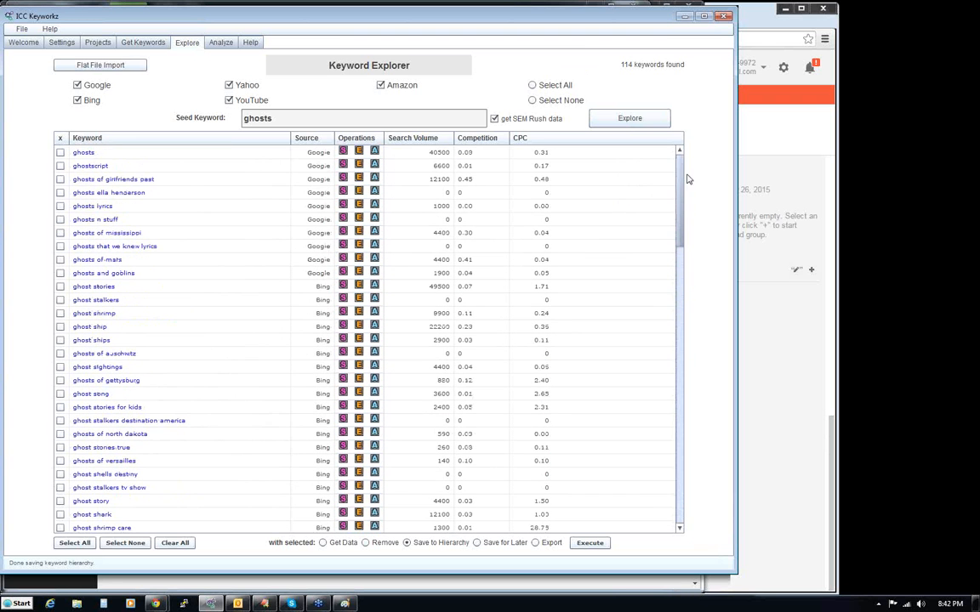
{"action": "left_click", "coordinate": [83, 543]}
- Mark ghost stories, ghost ships and ghost sightings among the explored ghosts keyword suggestions
{"action": "left_click_drag", "start_coordinate": [680, 179], "coordinate": [681, 177]}
{"action": "left_click", "coordinate": [59, 287]}
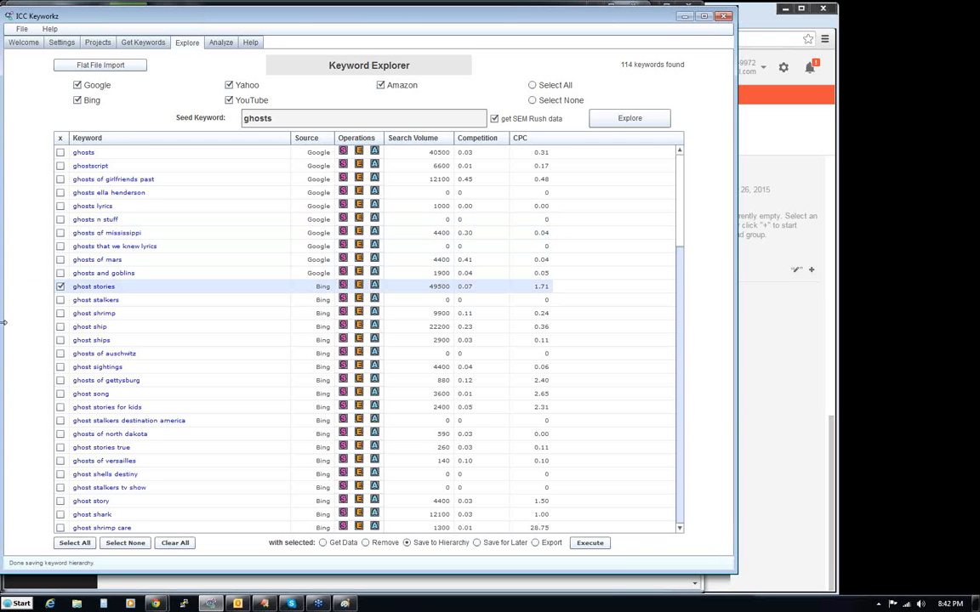
{"action": "left_click", "coordinate": [60, 340]}
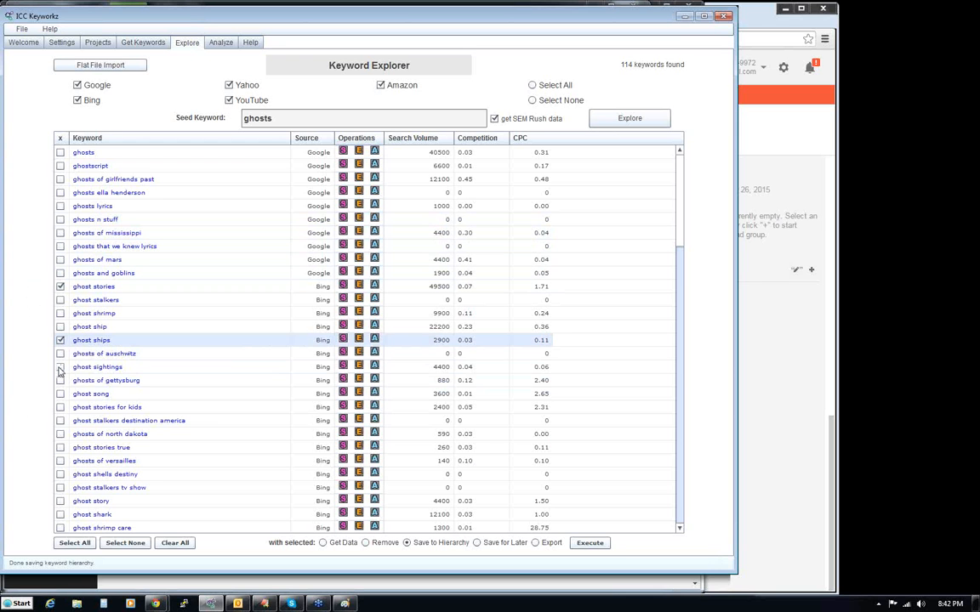
{"action": "left_click", "coordinate": [59, 367]}
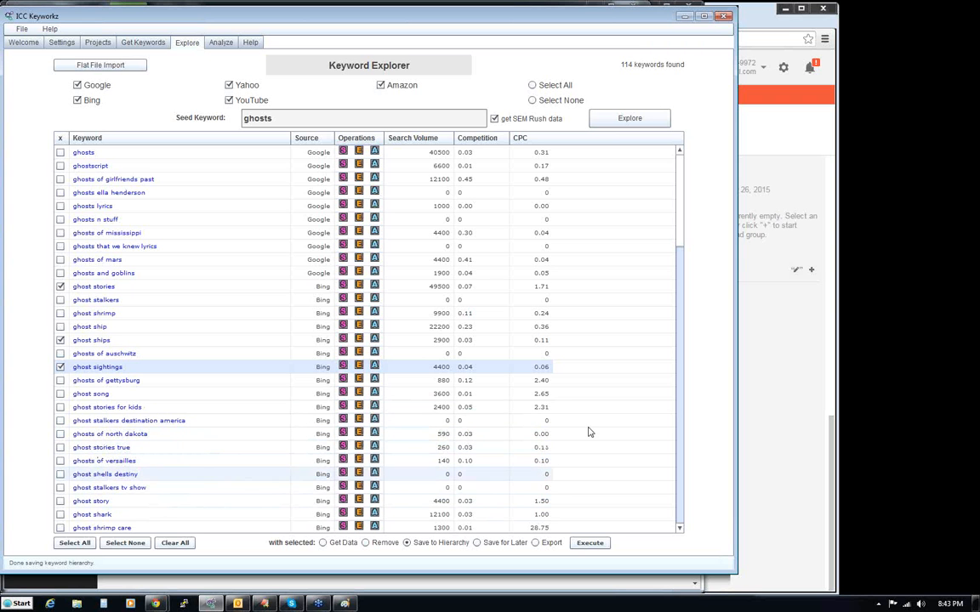
- Also mark ghosts caught on camera, pictures of ghosts, real pictures of ghosts and ghosts caught on tape
{"action": "left_click_drag", "start_coordinate": [679, 224], "coordinate": [678, 265]}
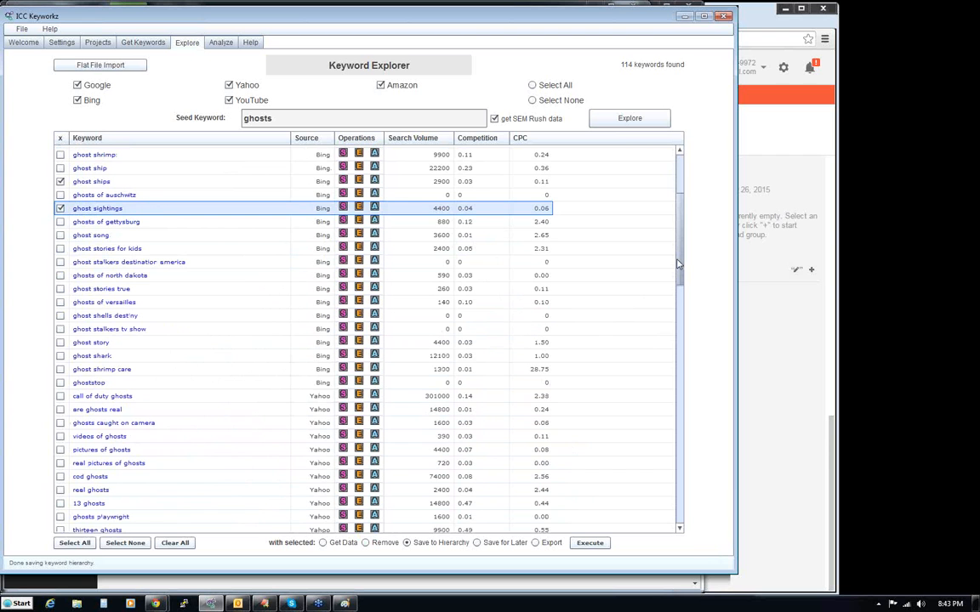
{"action": "left_click_drag", "start_coordinate": [678, 265], "coordinate": [679, 274]}
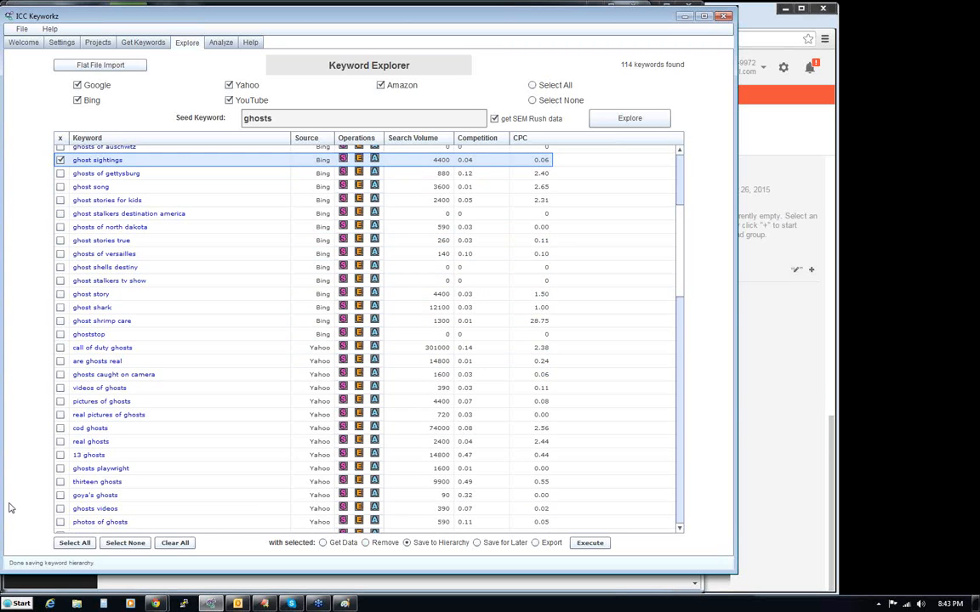
{"action": "left_click", "coordinate": [60, 375]}
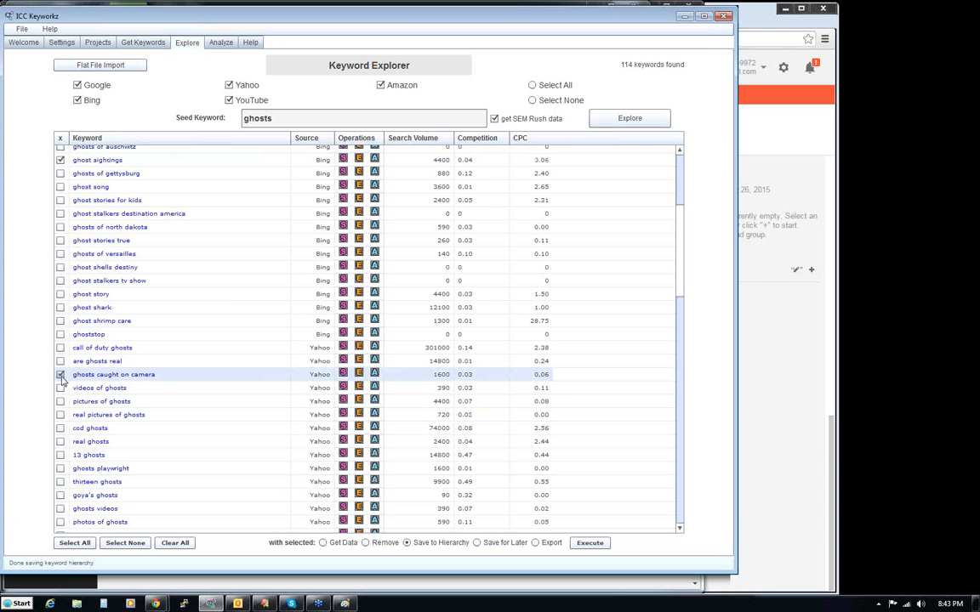
{"action": "left_click", "coordinate": [60, 401]}
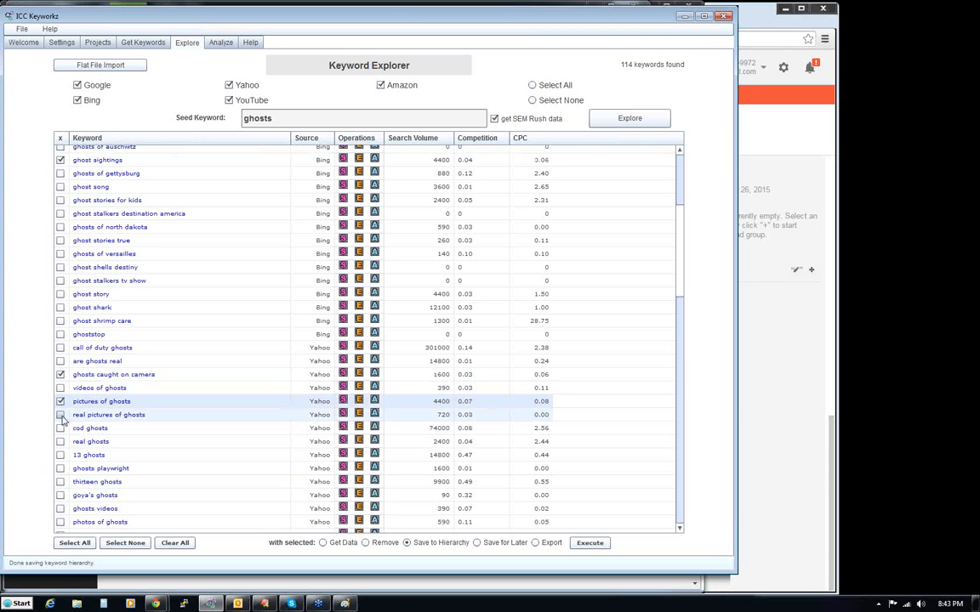
{"action": "left_click", "coordinate": [61, 415]}
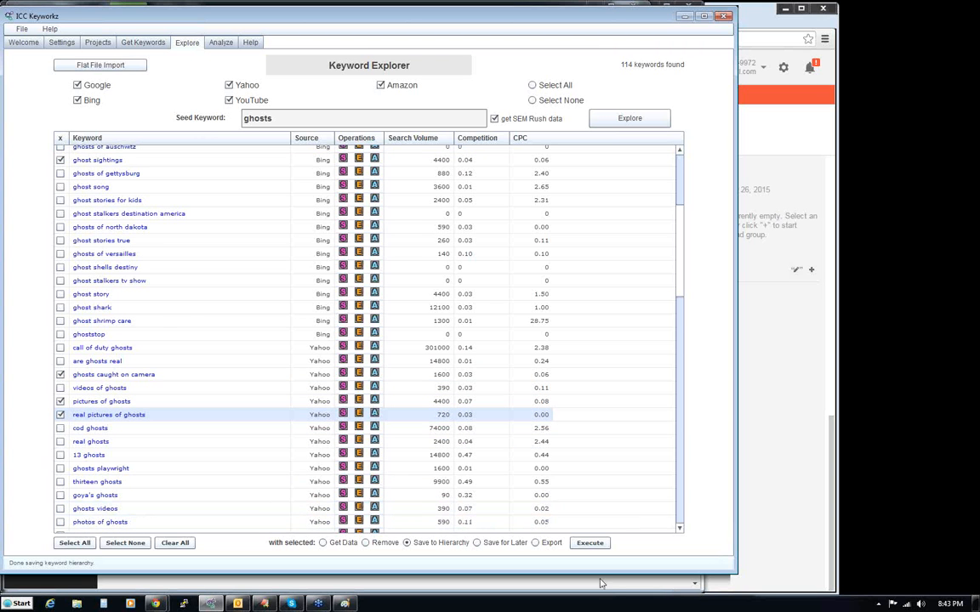
{"action": "scroll", "coordinate": [617, 455], "scroll_direction": "down", "scroll_amount": 10}
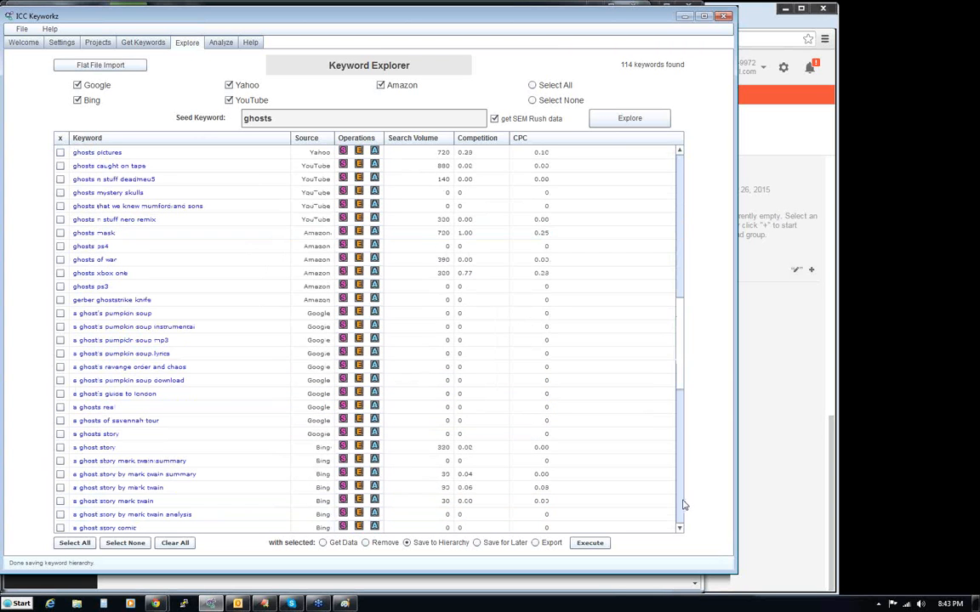
{"action": "left_click", "coordinate": [61, 166]}
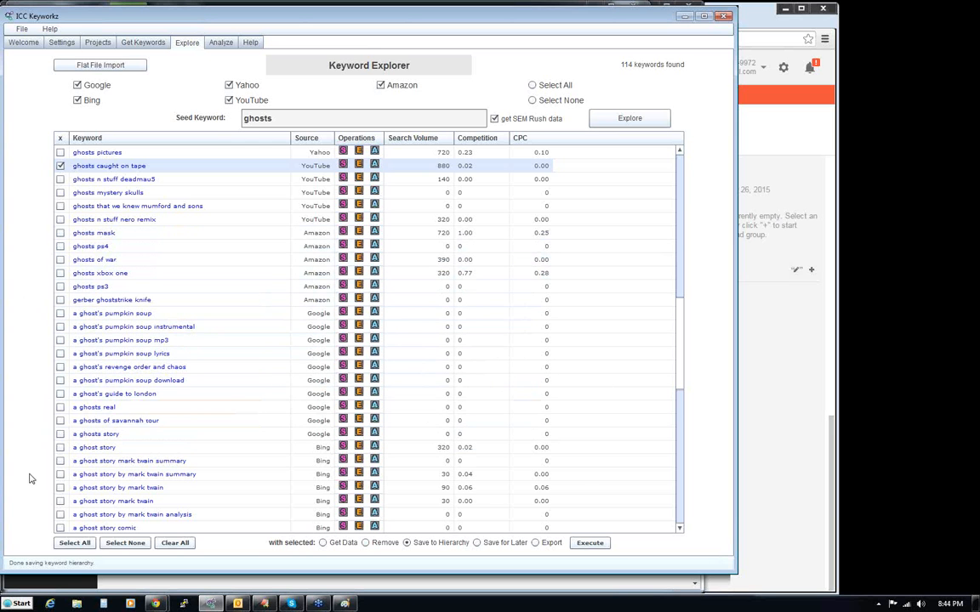
- Look through the remaining ghosts suggestions and save the marked keywords to the hierarchy
{"action": "scroll", "coordinate": [685, 320], "scroll_direction": "up", "scroll_amount": 1}
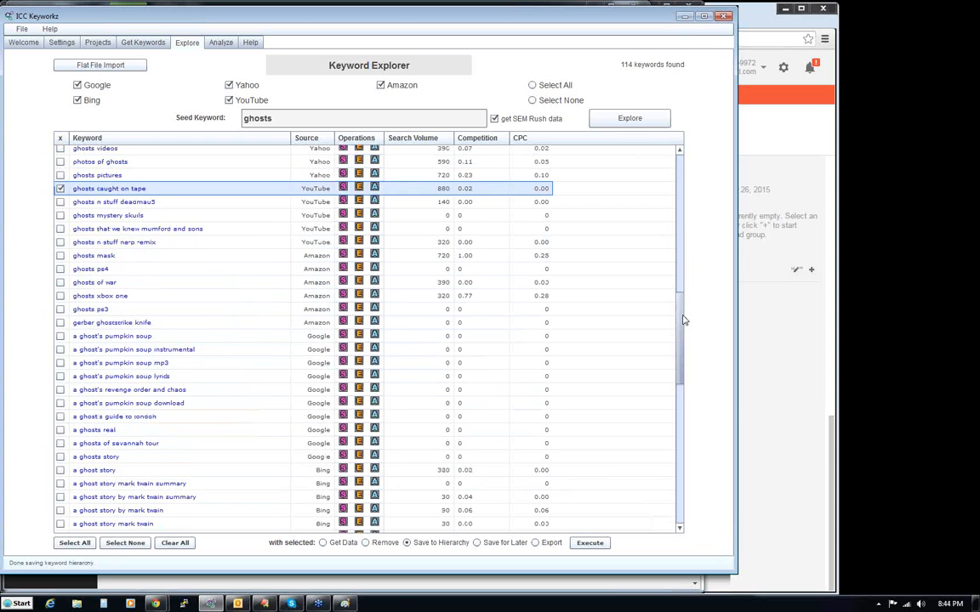
{"action": "left_click_drag", "start_coordinate": [685, 320], "coordinate": [681, 367]}
{"action": "left_click_drag", "start_coordinate": [679, 415], "coordinate": [671, 478]}
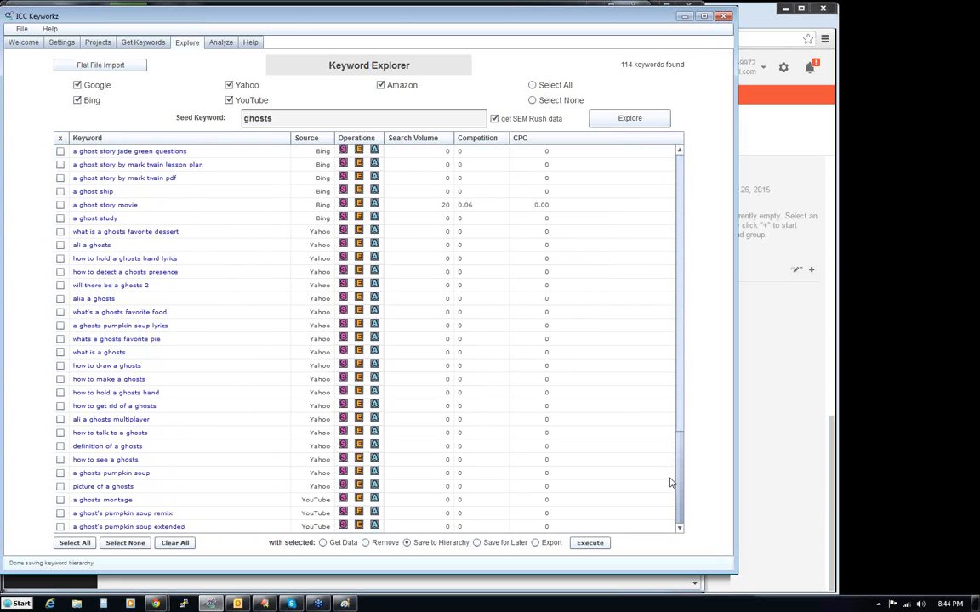
{"action": "left_click_drag", "start_coordinate": [671, 483], "coordinate": [696, 212]}
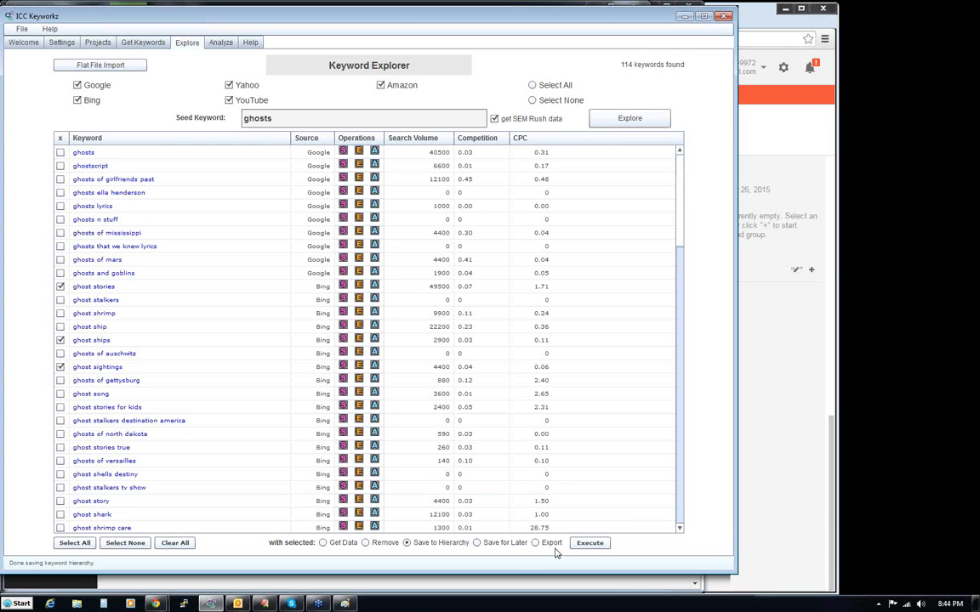
{"action": "left_click", "coordinate": [590, 543]}
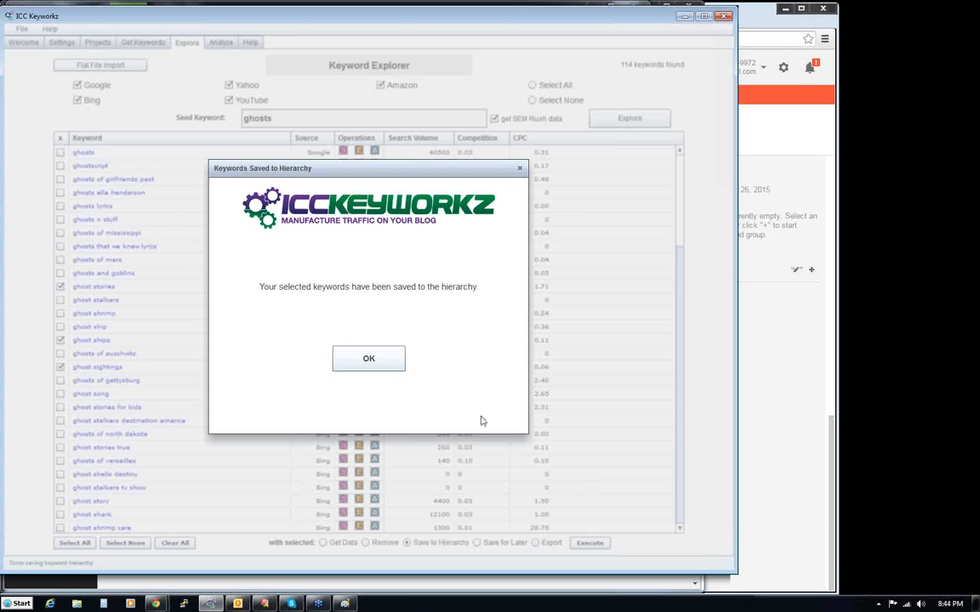
{"action": "left_click", "coordinate": [384, 358]}
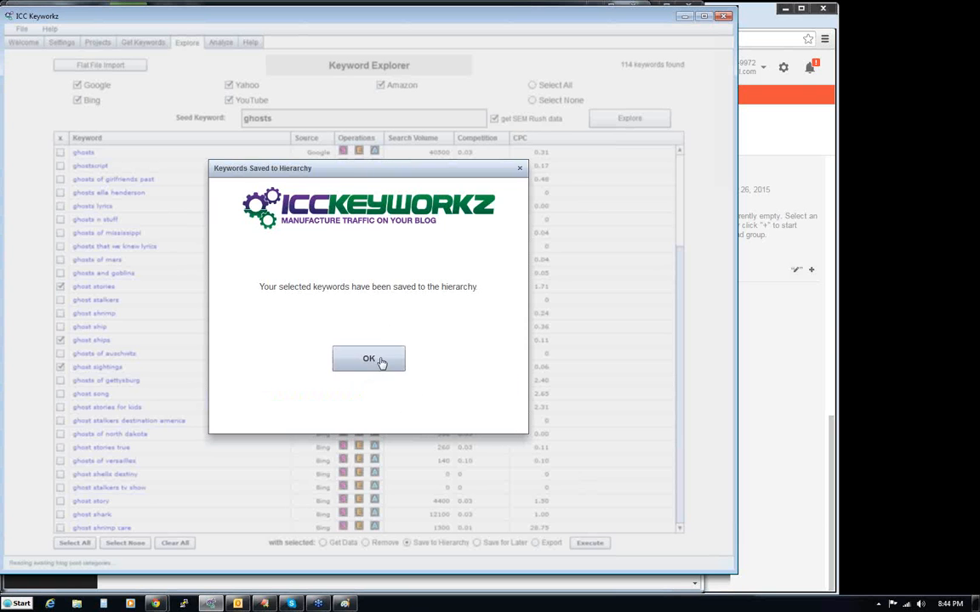
{"action": "left_click", "coordinate": [383, 360]}
{"action": "left_click", "coordinate": [383, 355]}
- In the project's keyword hierarchy, move the block from ghost stories through ghosts caught on tape directly beneath Ghosts
{"action": "left_click", "coordinate": [98, 45]}
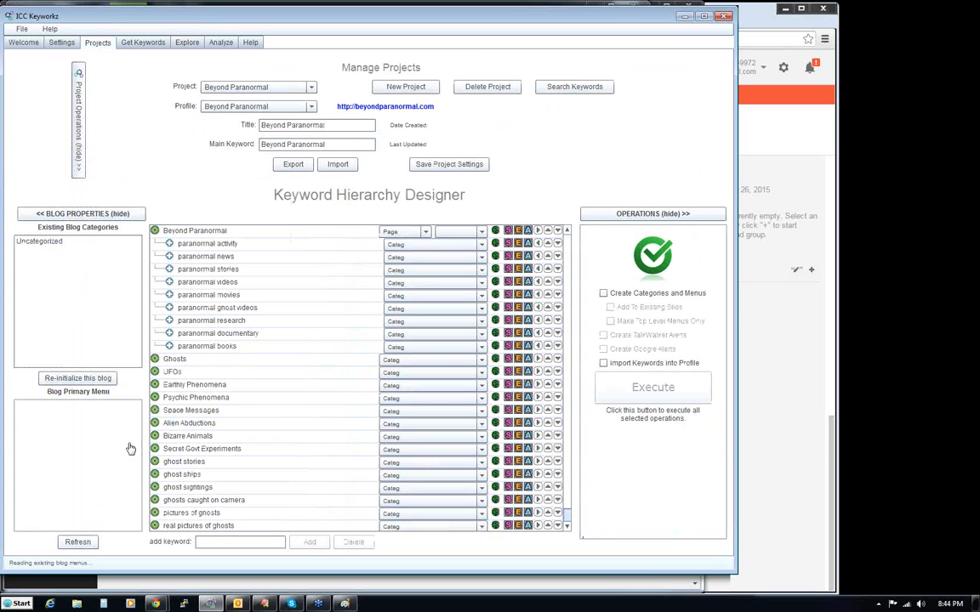
{"action": "left_click", "coordinate": [154, 462]}
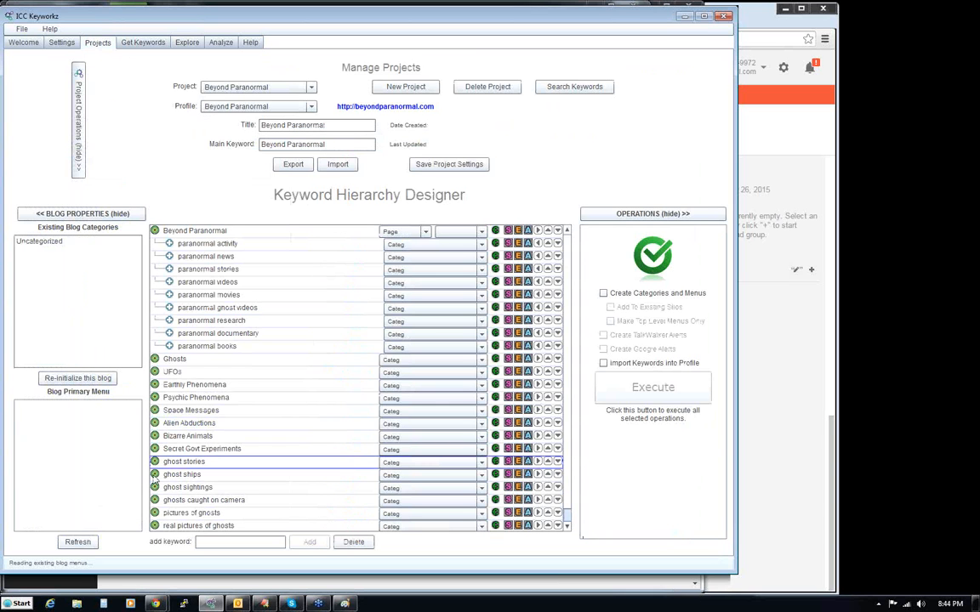
{"action": "left_click", "coordinate": [182, 489], "text": "ctrl"}
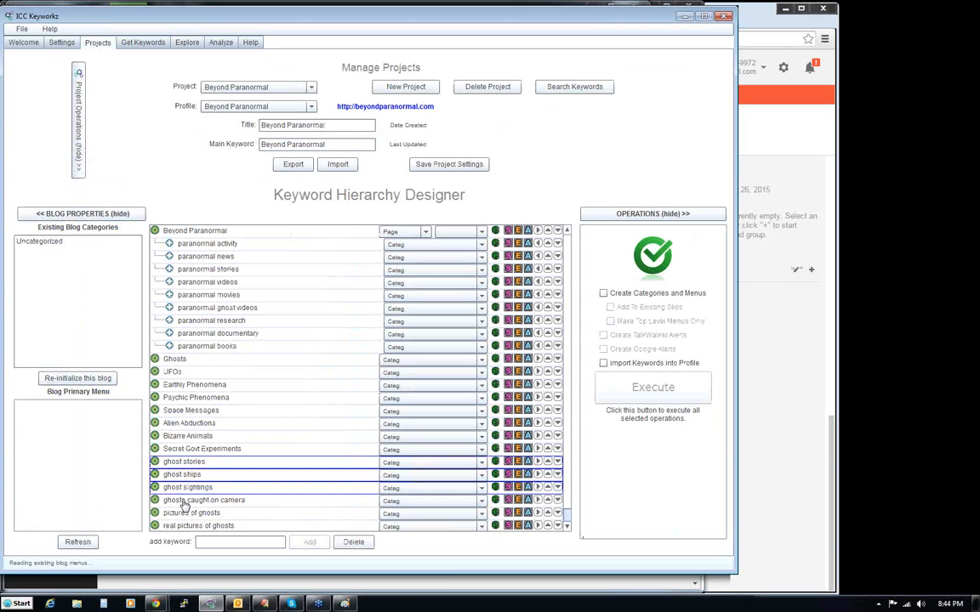
{"action": "left_click", "coordinate": [184, 502], "text": "ctrl"}
{"action": "left_click", "coordinate": [180, 513], "text": "ctrl"}
{"action": "left_click", "coordinate": [177, 527], "text": "ctrl"}
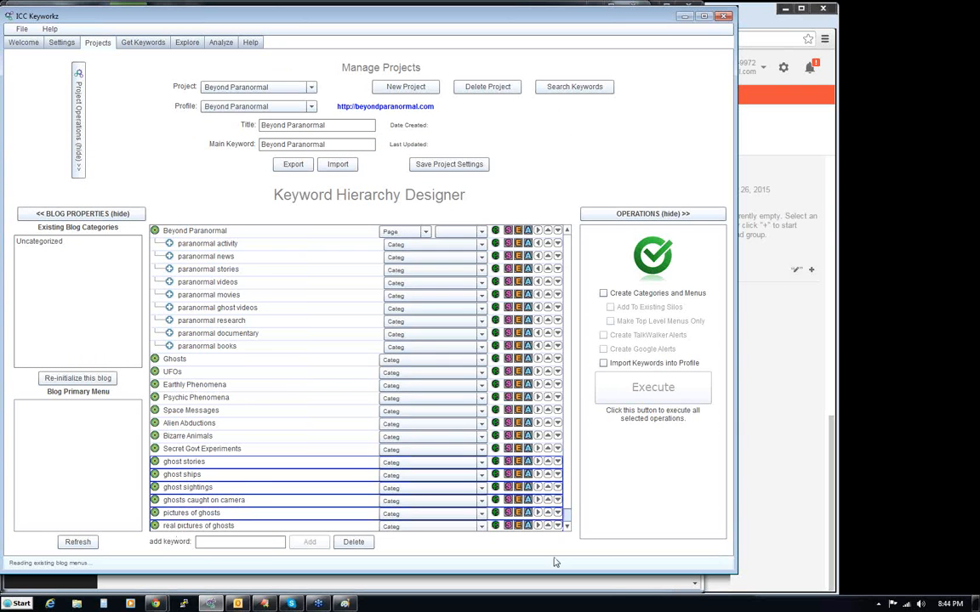
{"action": "scroll", "coordinate": [502, 472], "scroll_direction": "down", "scroll_amount": 1}
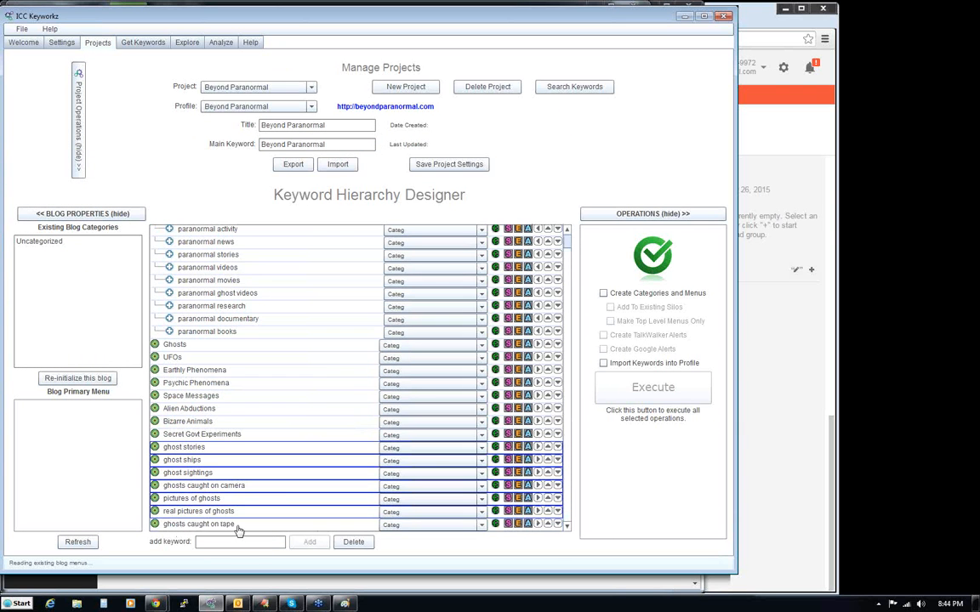
{"action": "left_click", "coordinate": [193, 526], "text": "ctrl"}
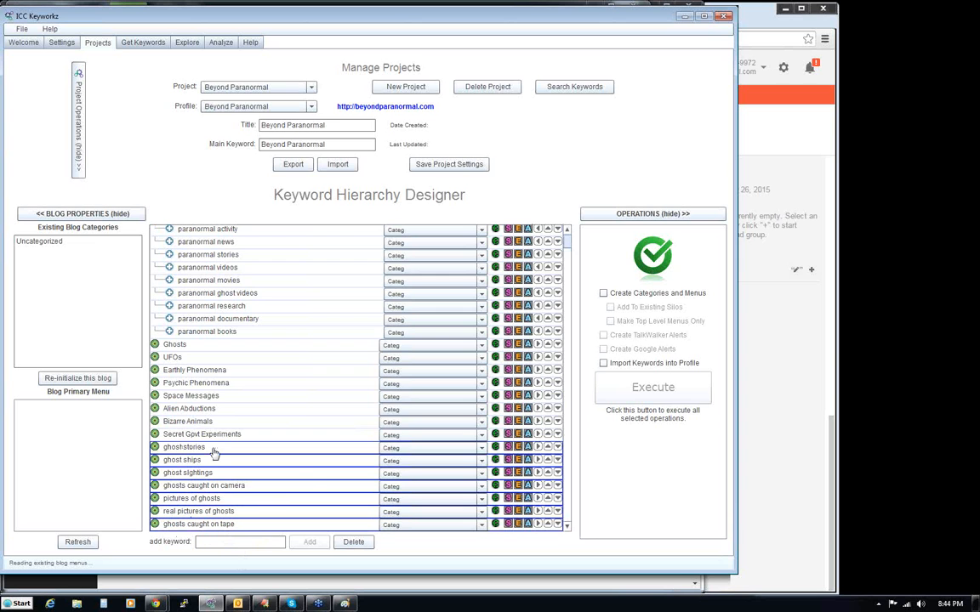
{"action": "left_click_drag", "start_coordinate": [214, 453], "coordinate": [222, 364]}
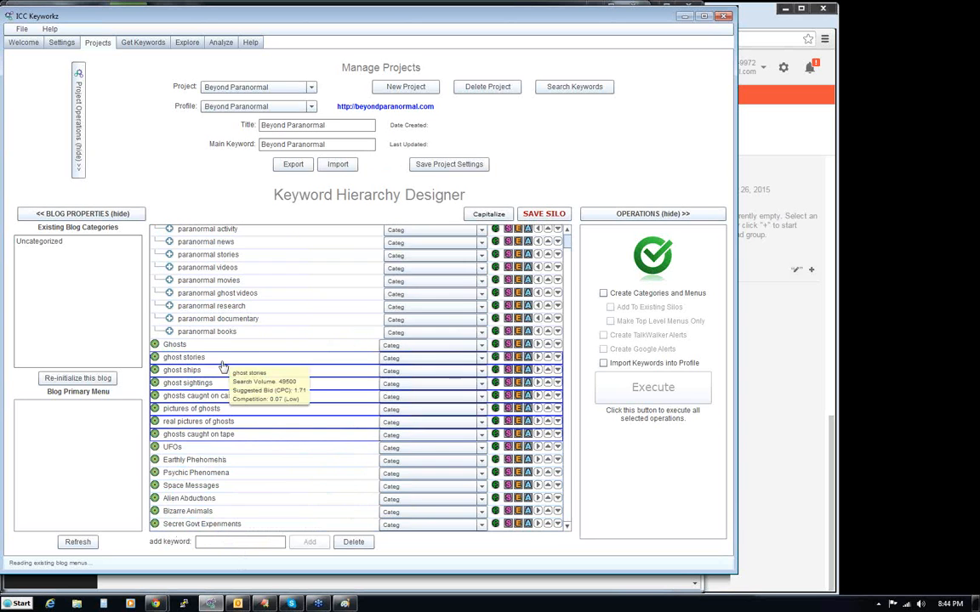
- Make the seven keywords from ghost stories through ghosts caught on tape children of Ghosts and save the silo
{"action": "left_click", "coordinate": [537, 359]}
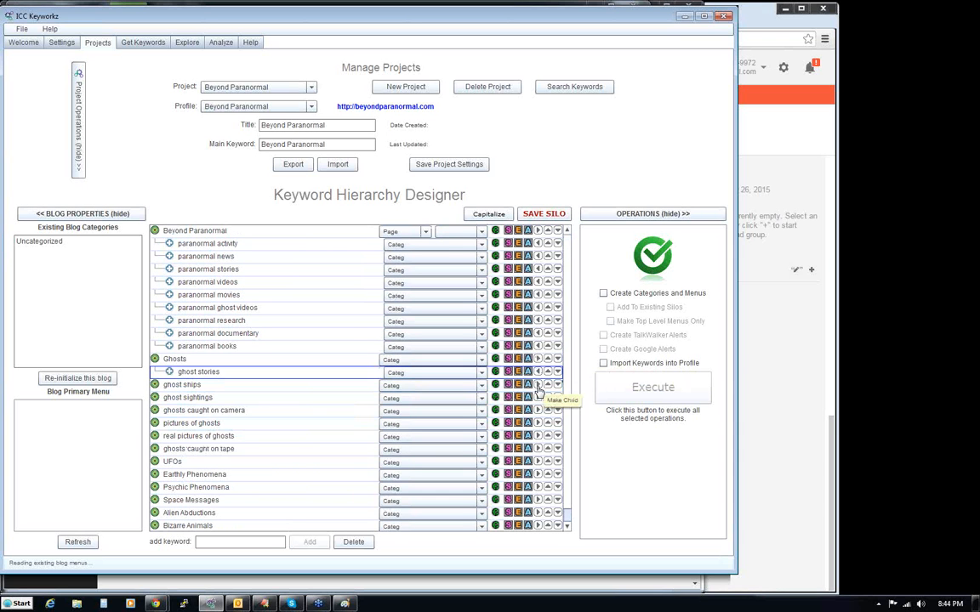
{"action": "left_click", "coordinate": [538, 384]}
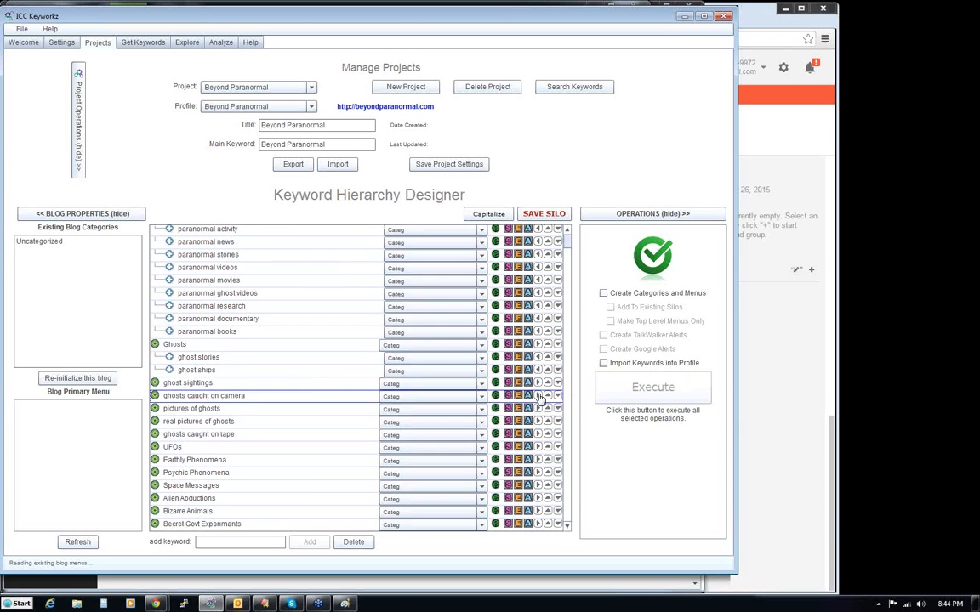
{"action": "left_click", "coordinate": [538, 397]}
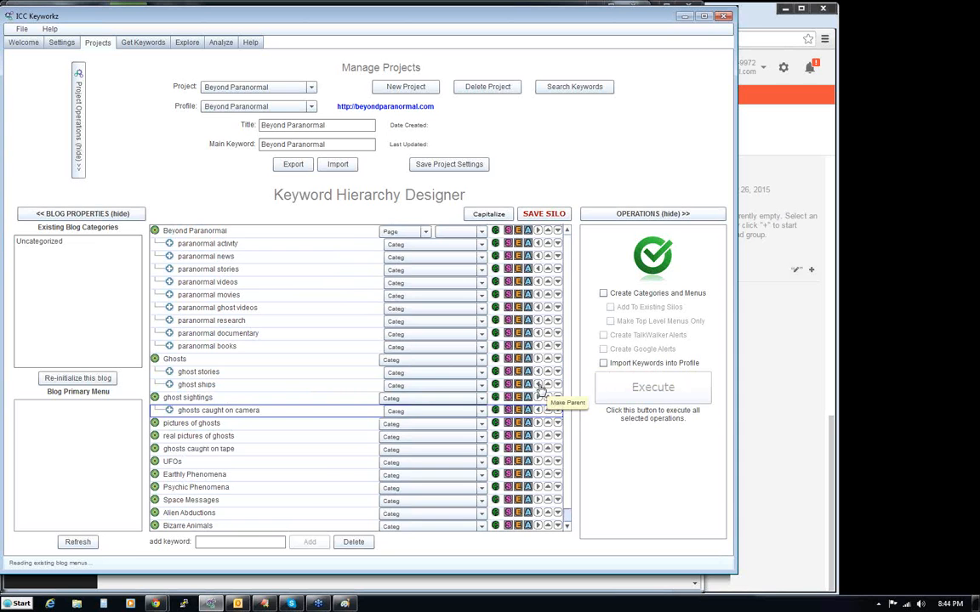
{"action": "left_click", "coordinate": [538, 397]}
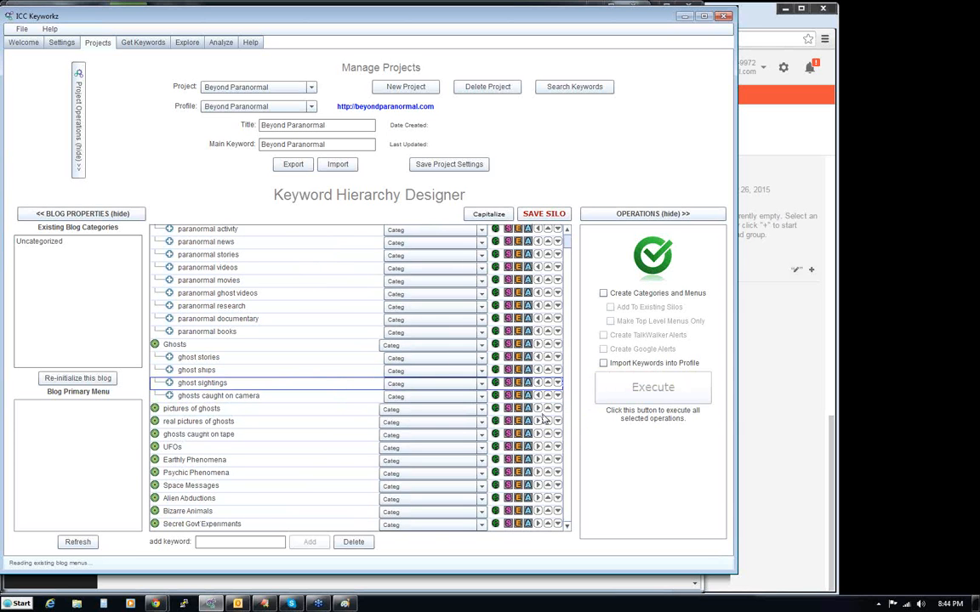
{"action": "left_click", "coordinate": [538, 410]}
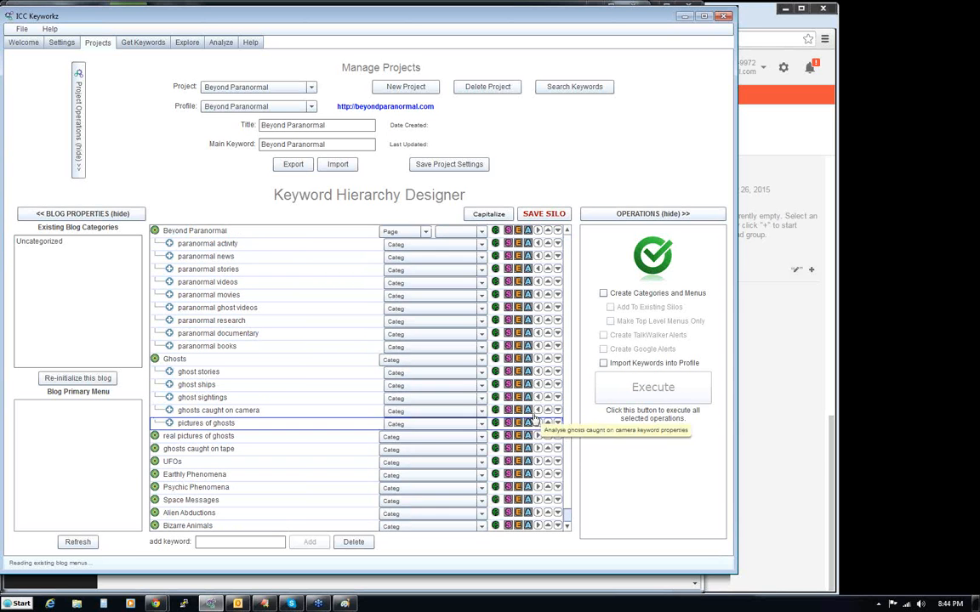
{"action": "left_click", "coordinate": [537, 437]}
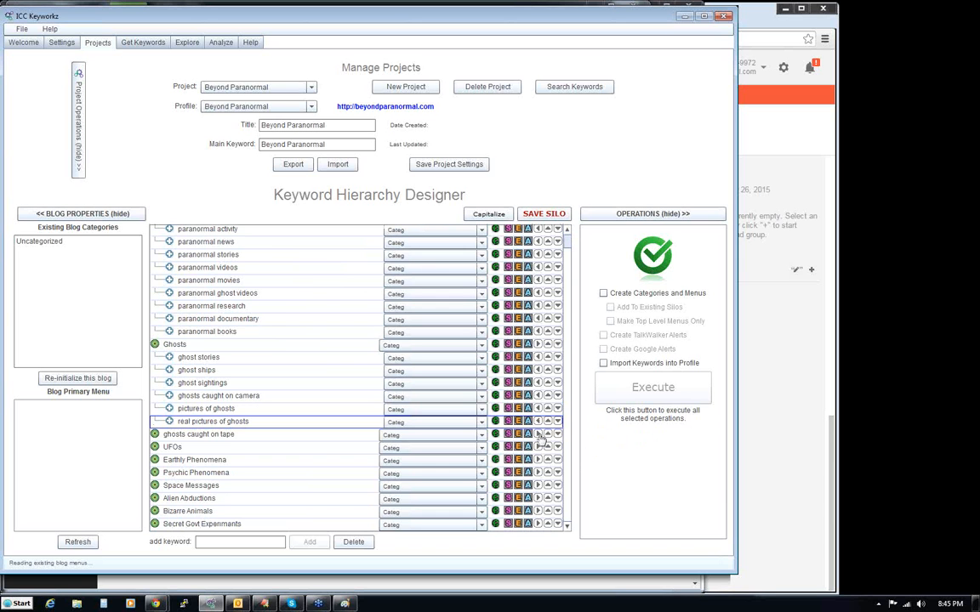
{"action": "left_click", "coordinate": [538, 435]}
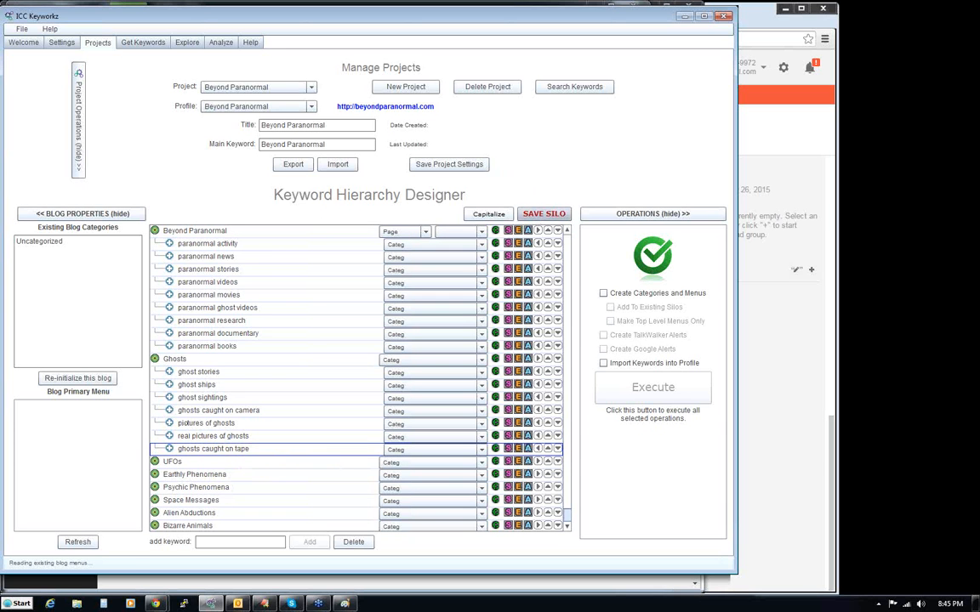
{"action": "left_click", "coordinate": [544, 214]}
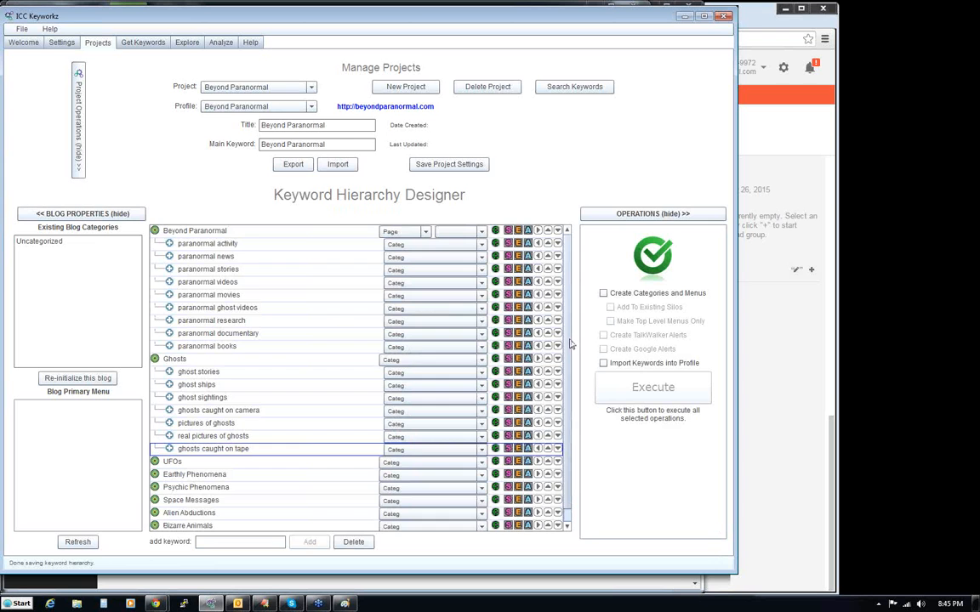
- Check the hierarchy for the next topic and explore the seed keyword "UFOs" with SEM Rush data across all five sources
{"action": "scroll", "coordinate": [570, 347], "scroll_direction": "down", "scroll_amount": 1}
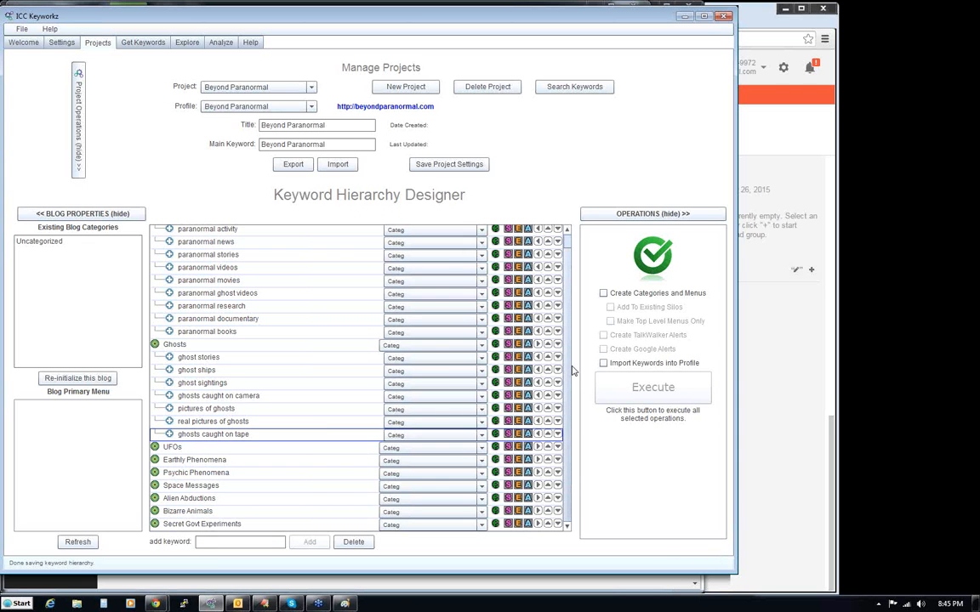
{"action": "scroll", "coordinate": [570, 378], "scroll_direction": "up", "scroll_amount": 1}
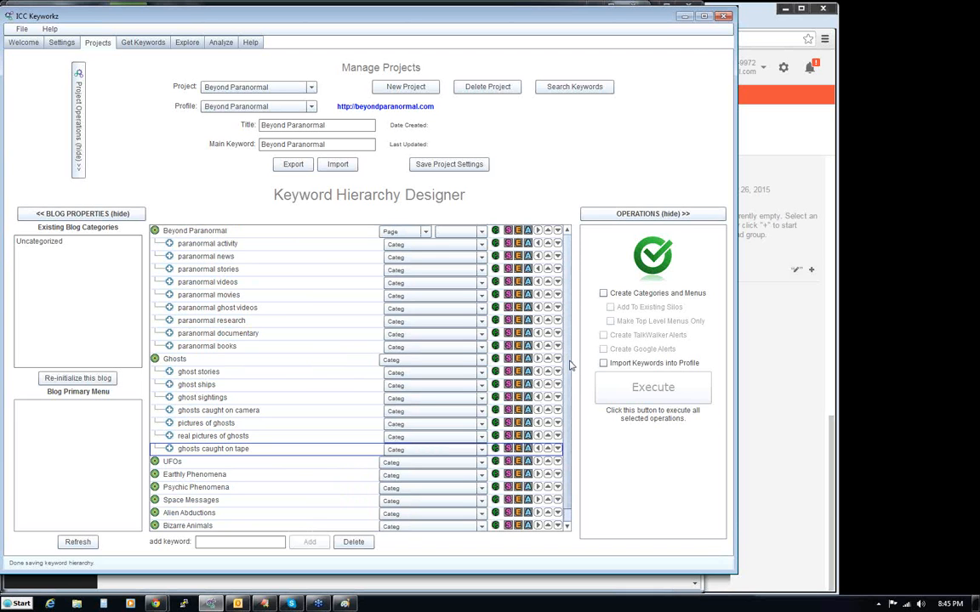
{"action": "scroll", "coordinate": [569, 396], "scroll_direction": "down", "scroll_amount": 1}
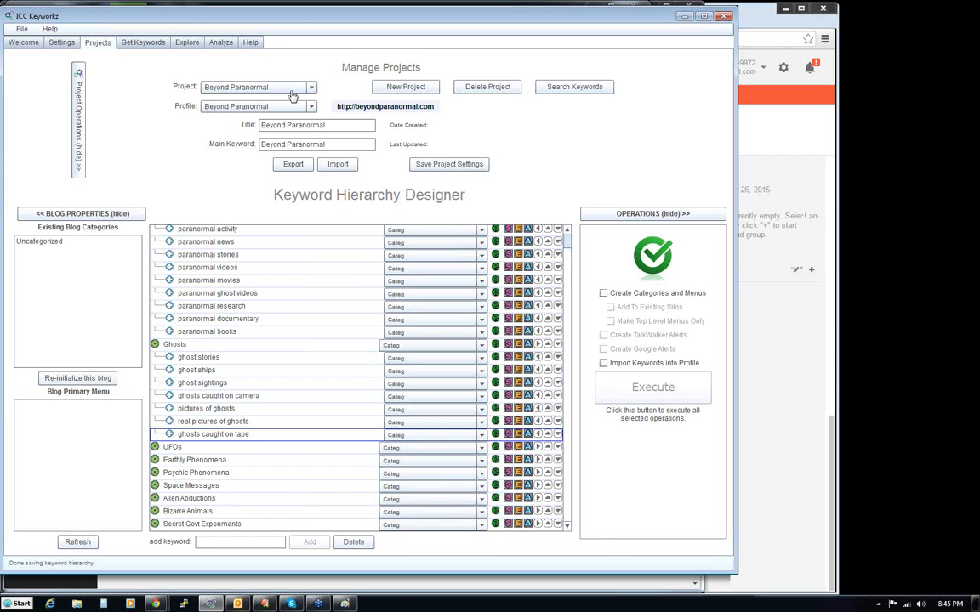
{"action": "left_click", "coordinate": [184, 43]}
{"action": "double_click", "coordinate": [263, 119]}
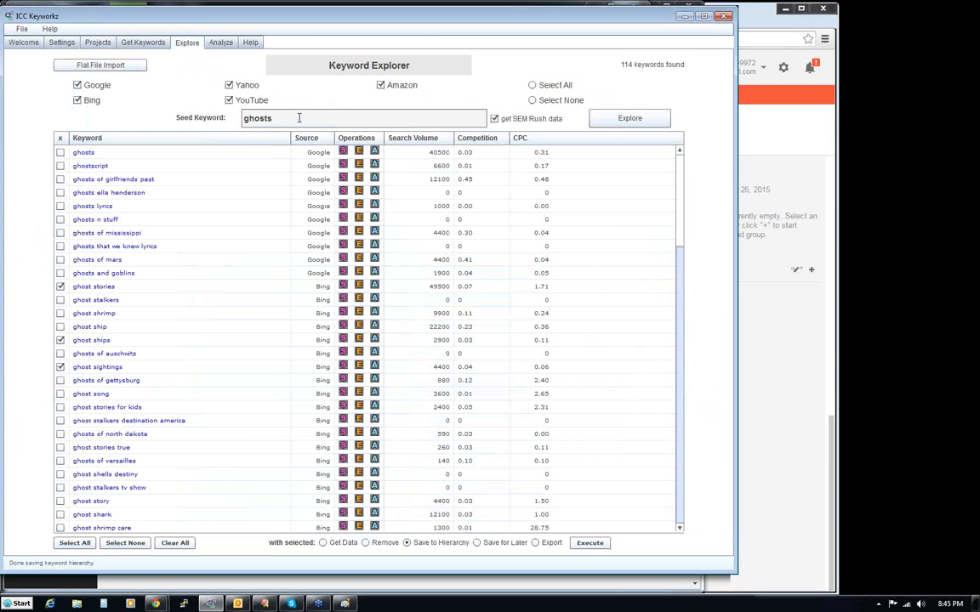
{"action": "type", "text": "u"}
{"action": "left_click", "coordinate": [631, 119]}
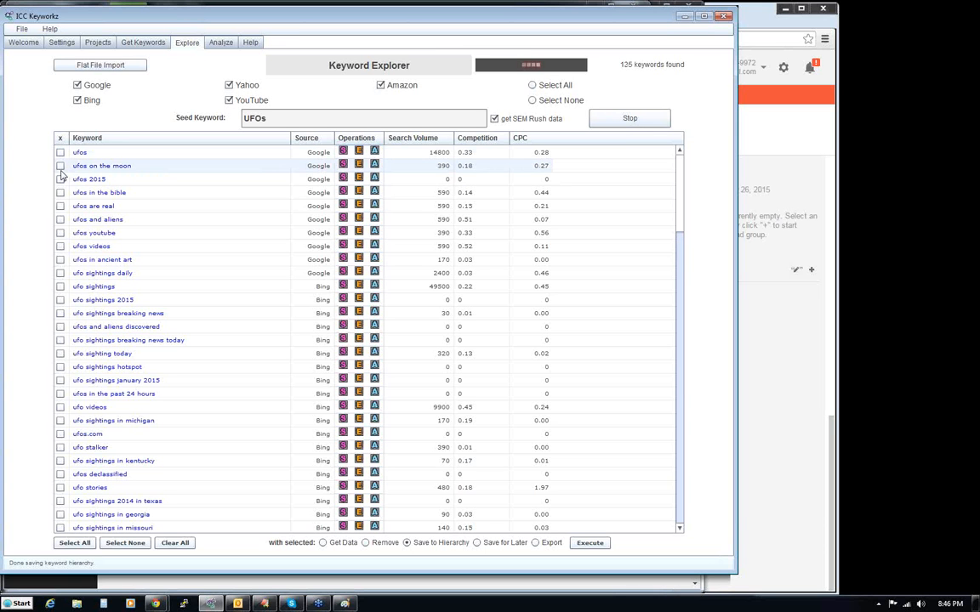
- Mark the keywords ufos on the moon, ufos in the bible, ufos and aliens, ufos videos, ufo sightings and ufo stories
{"action": "left_click", "coordinate": [60, 167]}
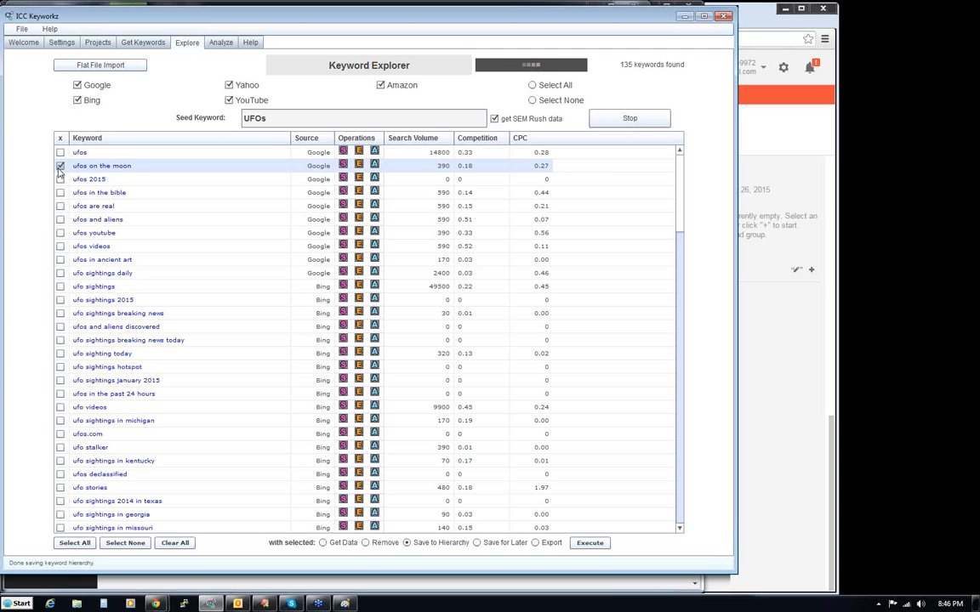
{"action": "left_click", "coordinate": [60, 193]}
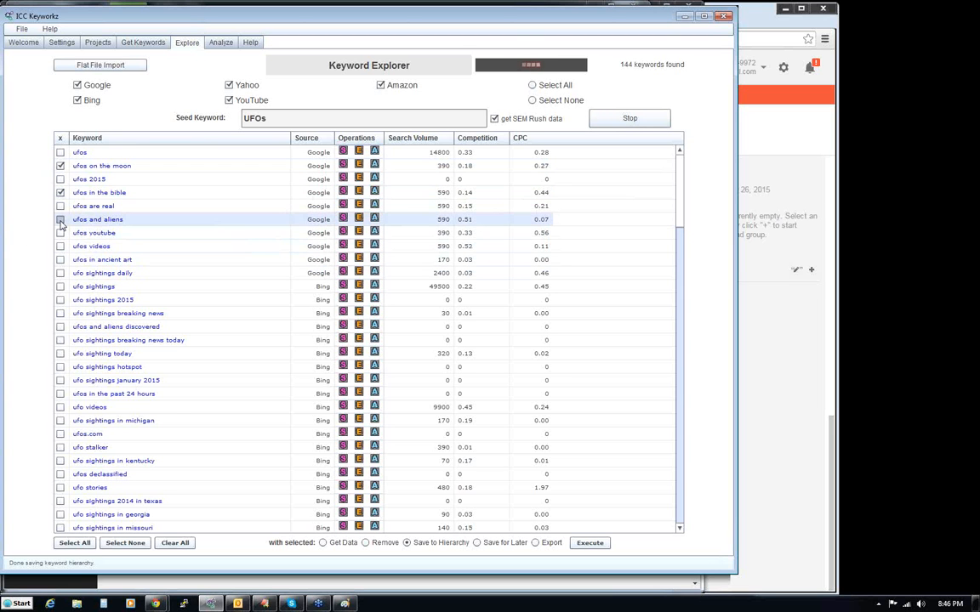
{"action": "left_click", "coordinate": [60, 221]}
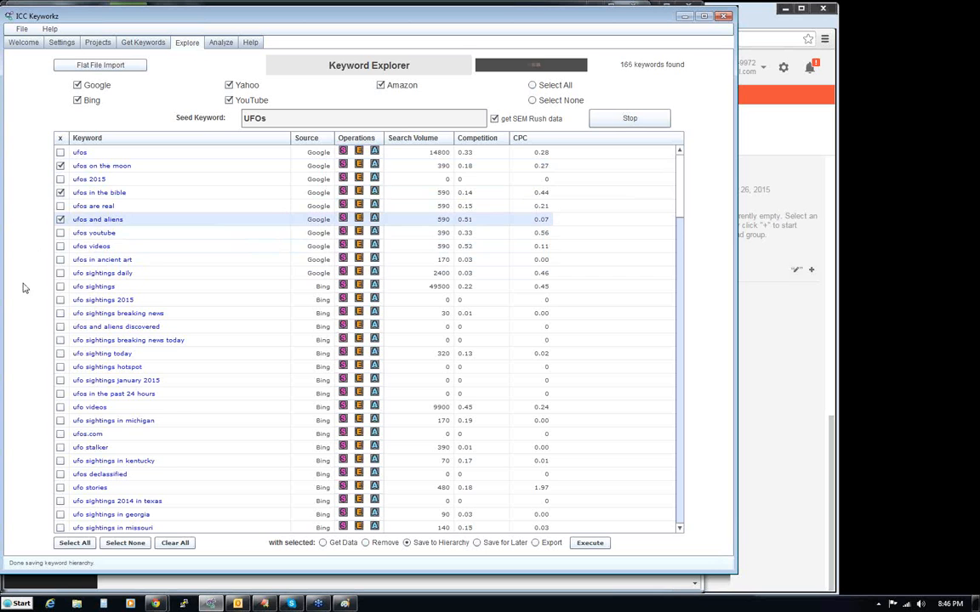
{"action": "left_click", "coordinate": [61, 247]}
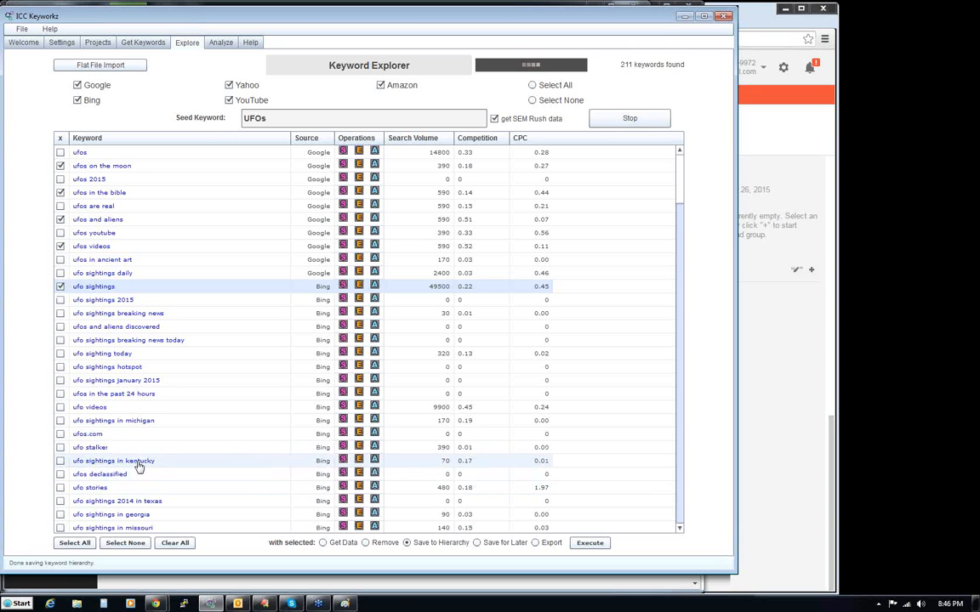
{"action": "left_click", "coordinate": [61, 488]}
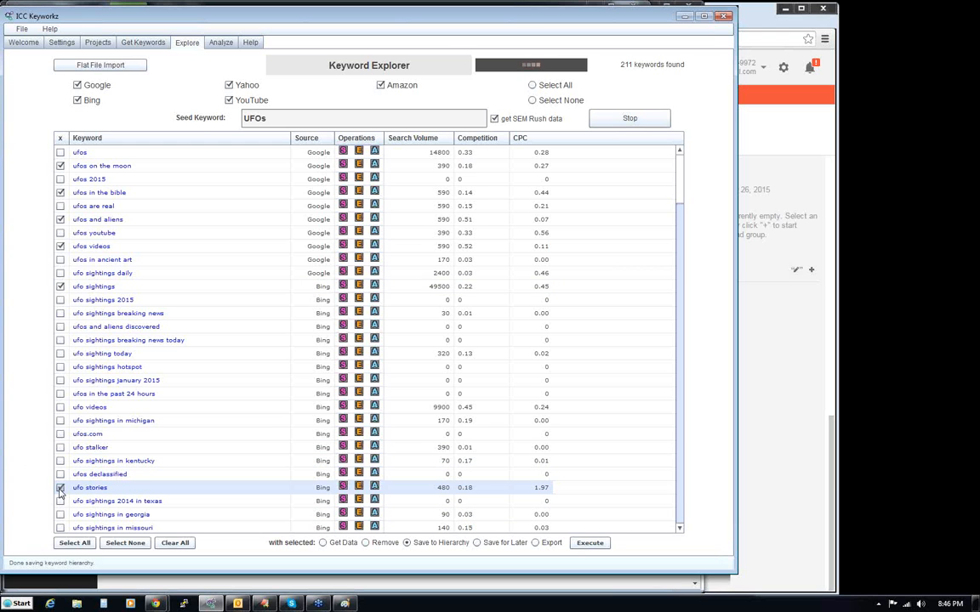
- Stop the UFOs keyword exploration and also mark ufos secret history, ufos best evidence and ufos book
{"action": "left_click", "coordinate": [681, 514]}
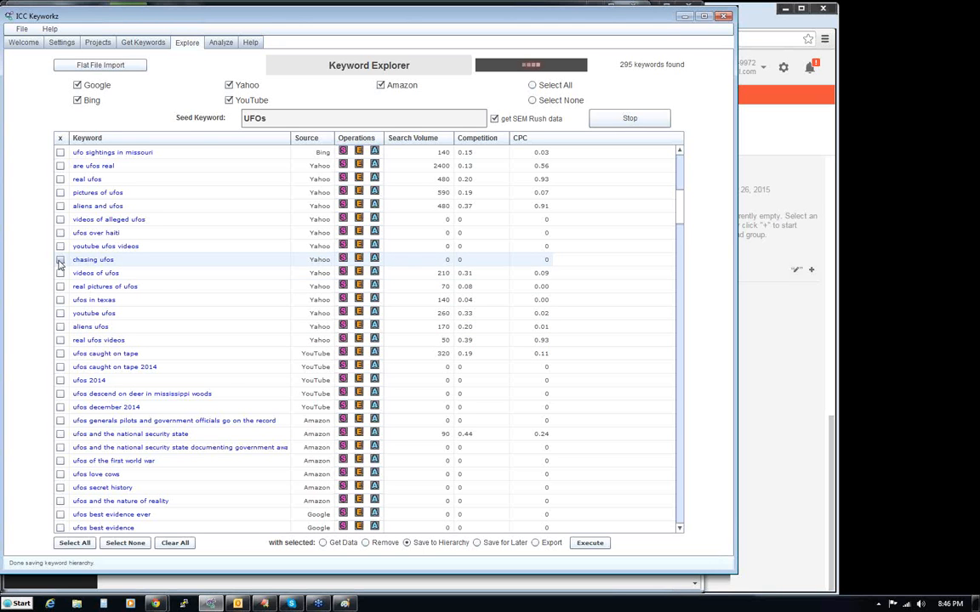
{"action": "left_click", "coordinate": [626, 118]}
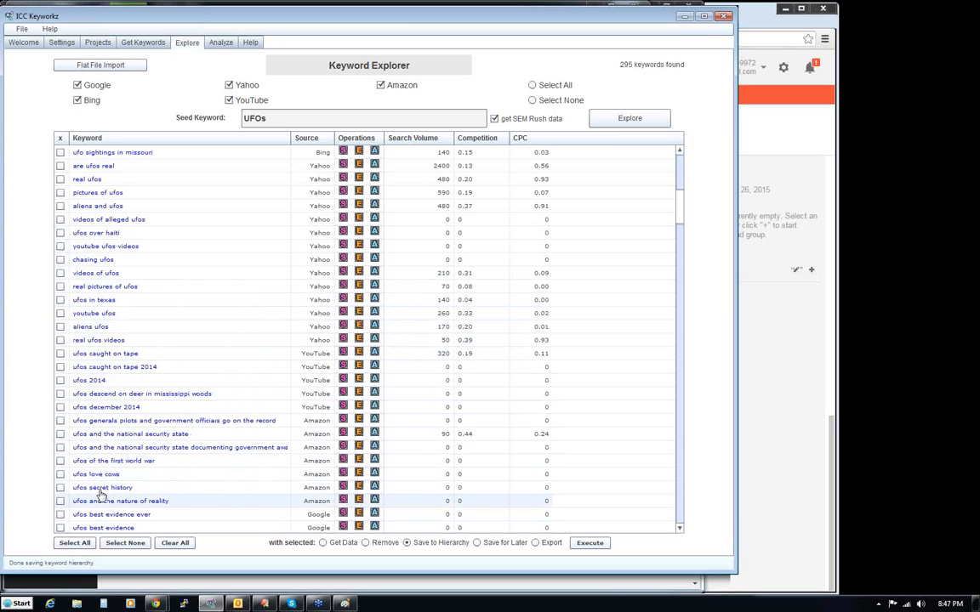
{"action": "left_click", "coordinate": [60, 489]}
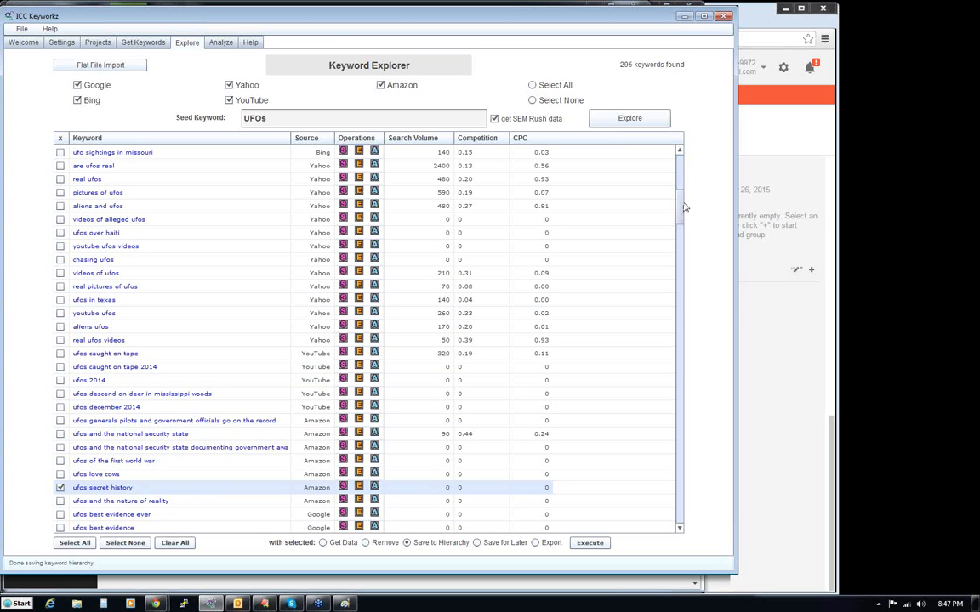
{"action": "scroll", "coordinate": [680, 223], "scroll_direction": "down", "scroll_amount": 3}
{"action": "scroll", "coordinate": [680, 223], "scroll_direction": "down", "scroll_amount": 4}
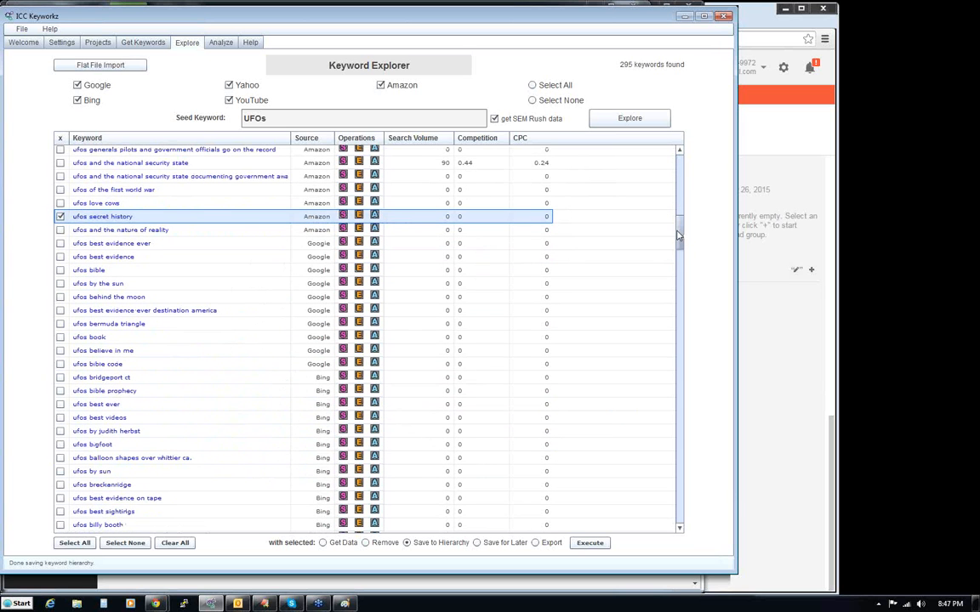
{"action": "left_click", "coordinate": [60, 257]}
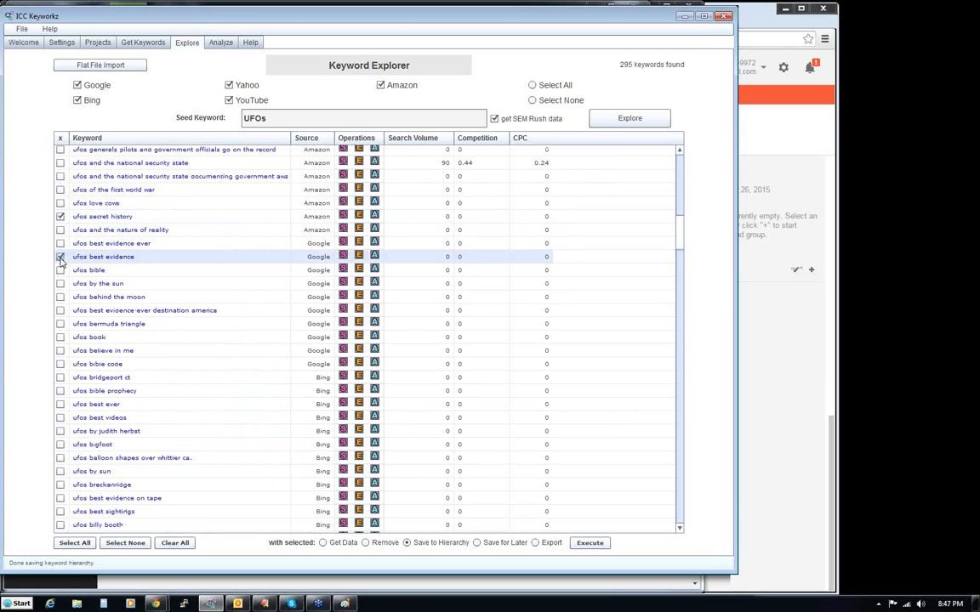
{"action": "left_click", "coordinate": [60, 338]}
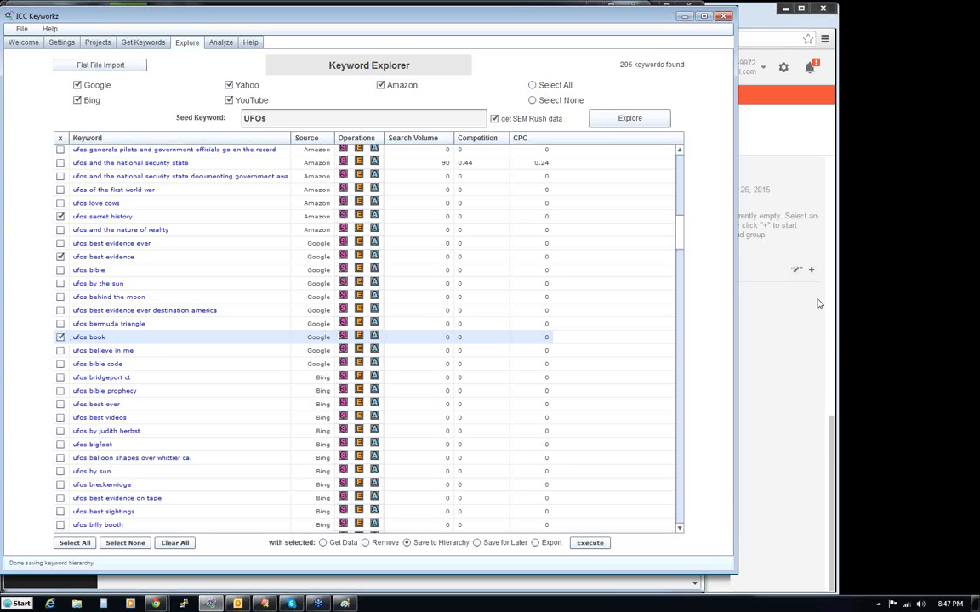
{"action": "scroll", "coordinate": [612, 209], "scroll_direction": "up", "scroll_amount": 10}
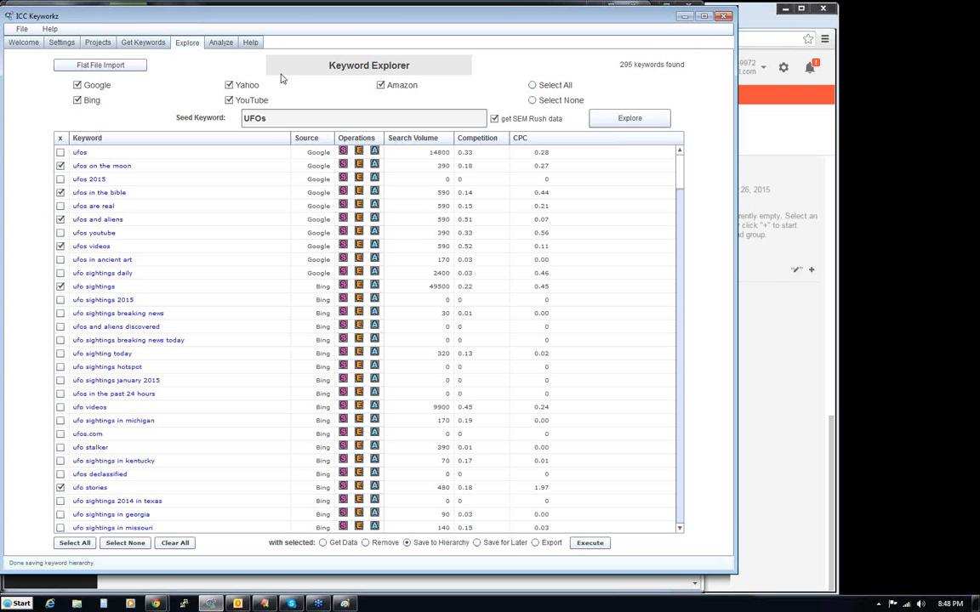
- Check the project's hierarchy, then save the marked UFOs keywords to it and dismiss the confirmation
{"action": "left_click", "coordinate": [142, 43]}
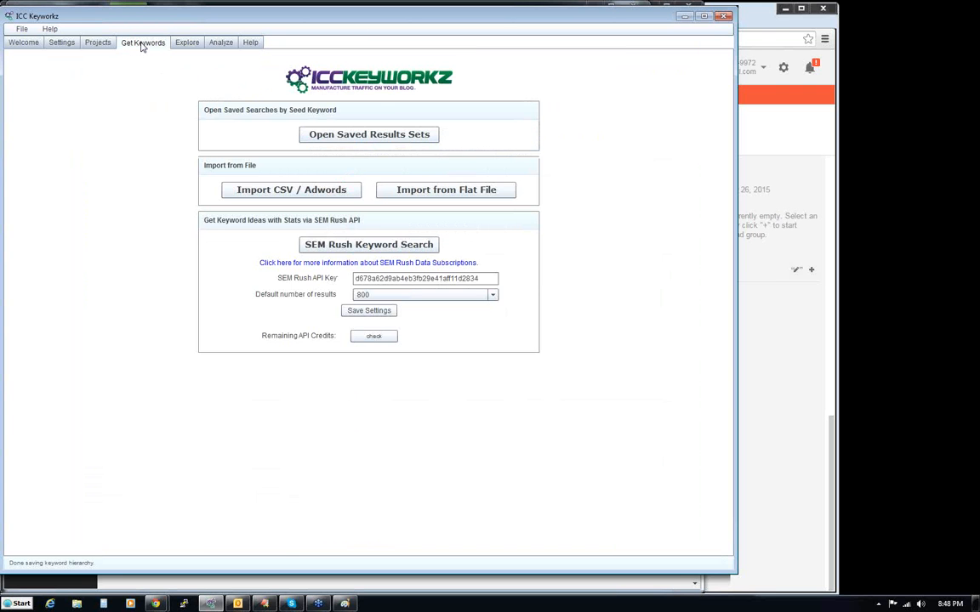
{"action": "left_click", "coordinate": [98, 43]}
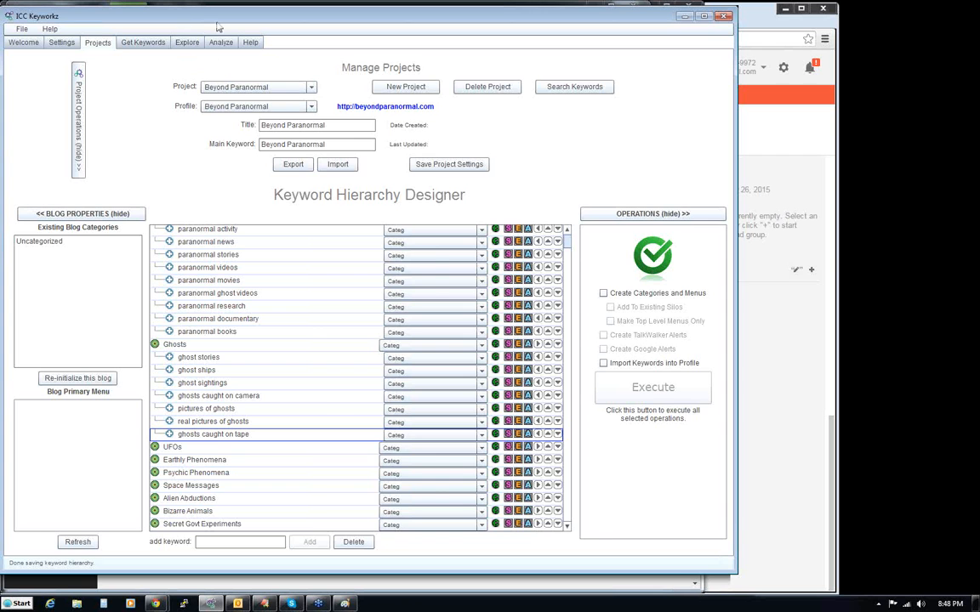
{"action": "left_click", "coordinate": [188, 43]}
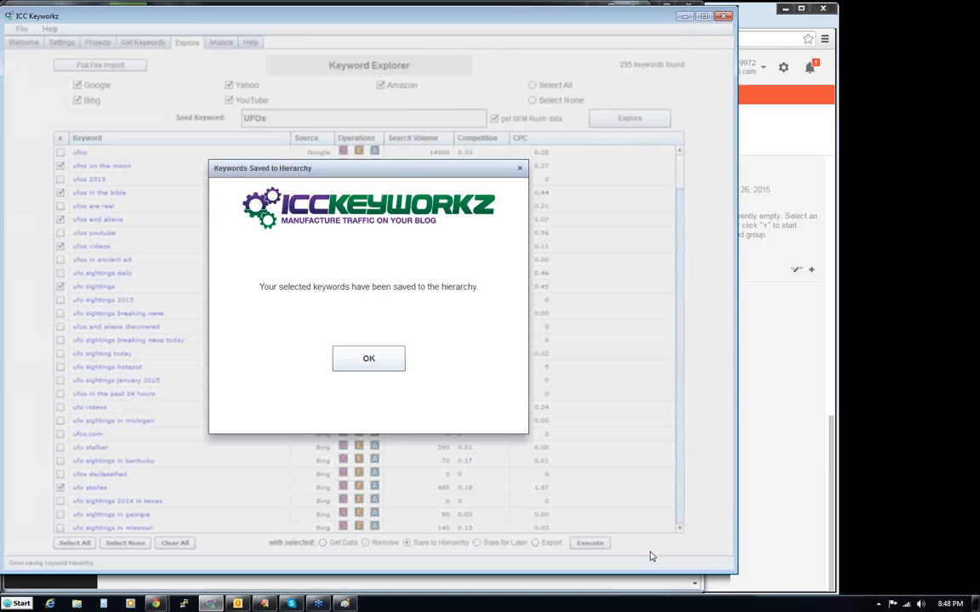
{"action": "left_click", "coordinate": [369, 358]}
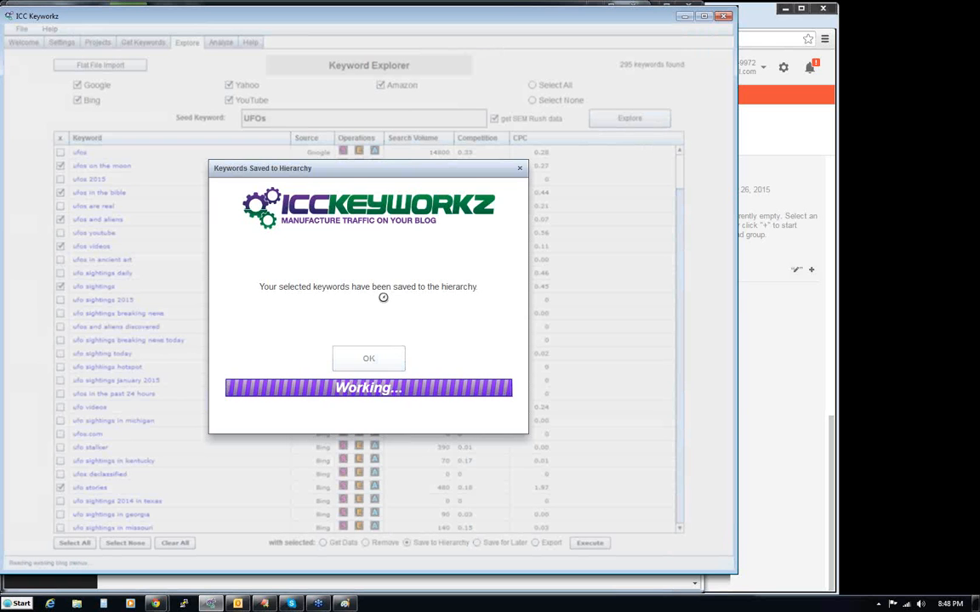
{"action": "left_click", "coordinate": [365, 358]}
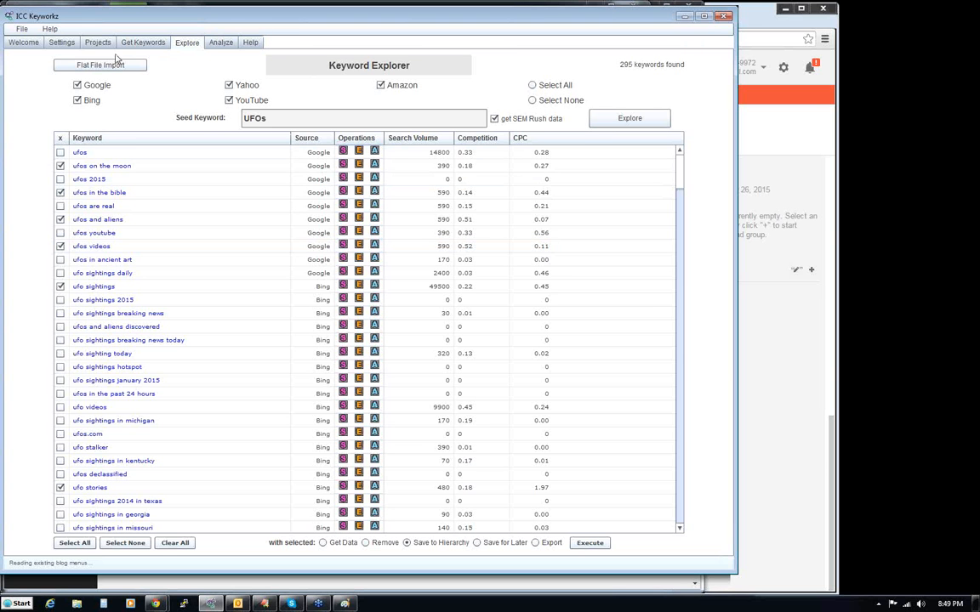
- Review the SEM Rush configuration in the settings and return to the keyword explorer
{"action": "left_click", "coordinate": [60, 44]}
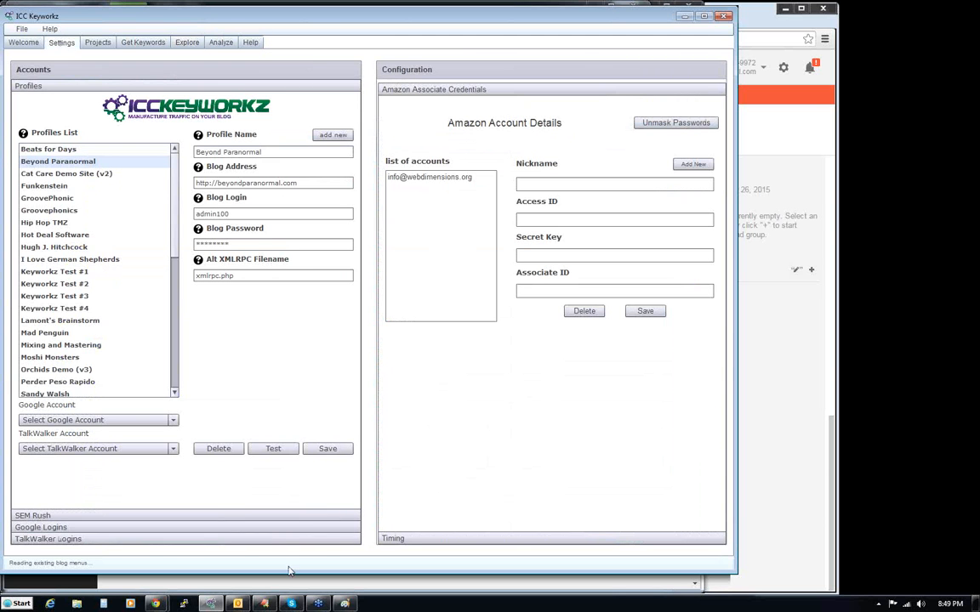
{"action": "left_click", "coordinate": [86, 521]}
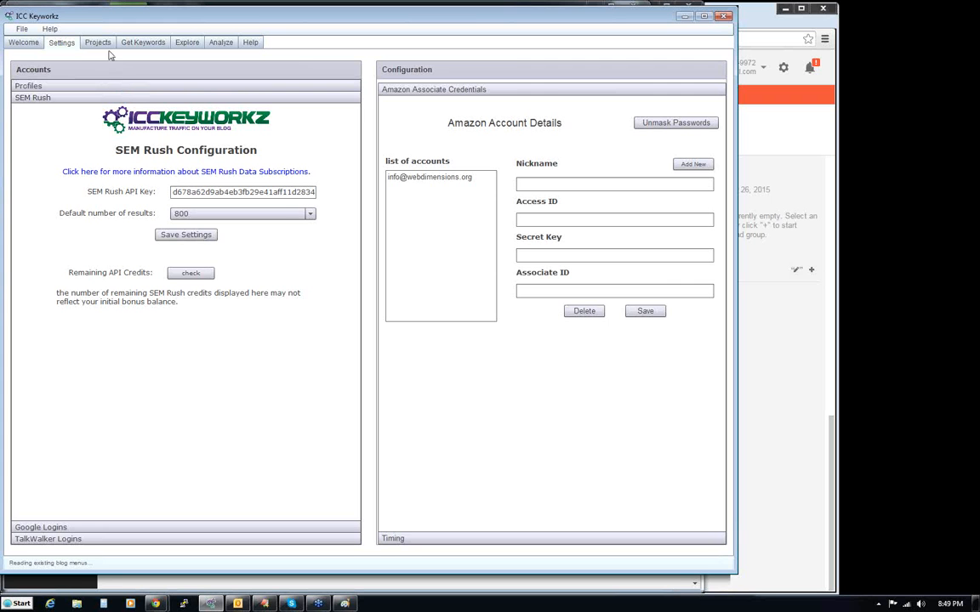
{"action": "left_click", "coordinate": [180, 42]}
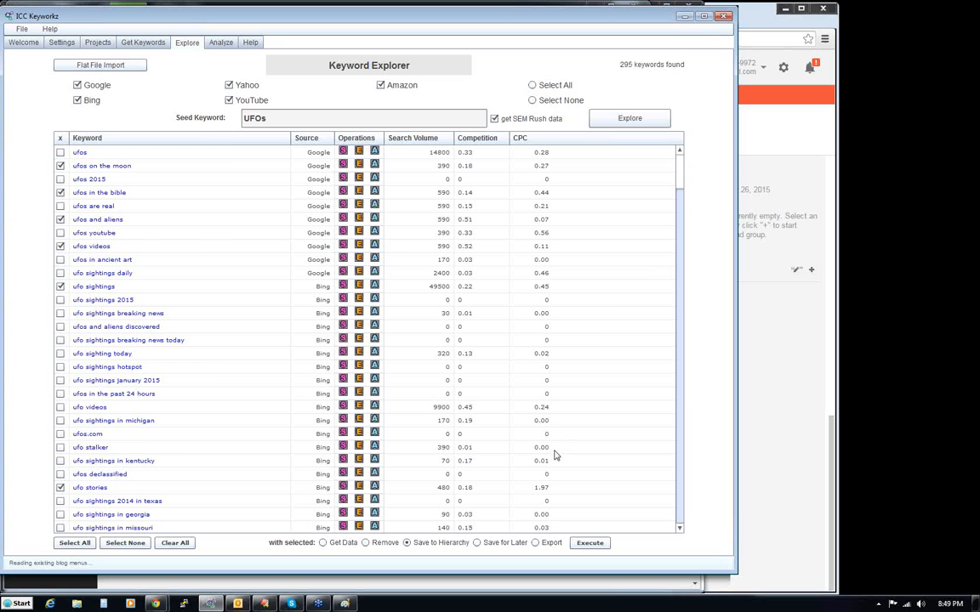
- Select the nine keywords from ufos on the moon through ufos book in the hierarchy and move them directly below UFOs
{"action": "left_click", "coordinate": [95, 43]}
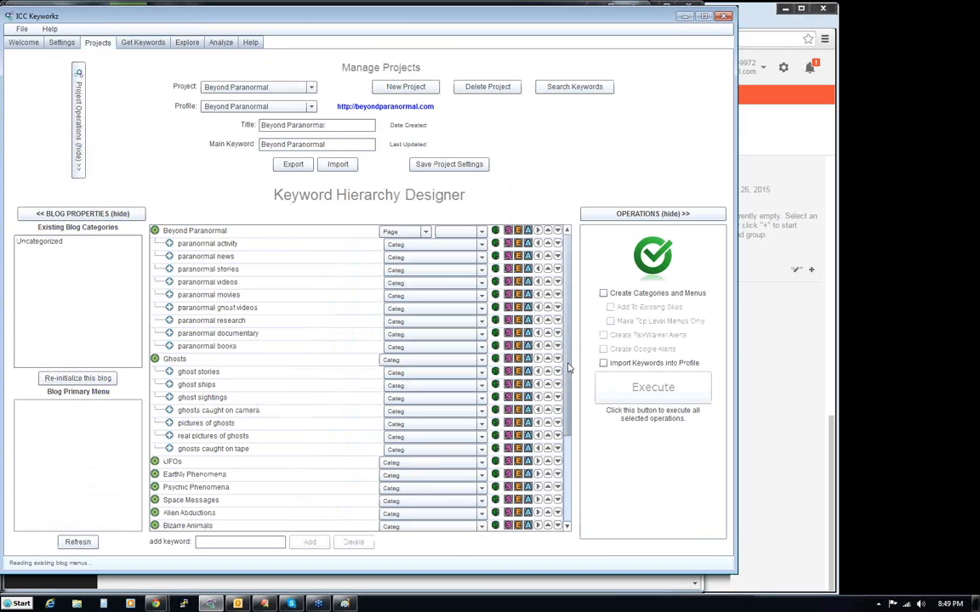
{"action": "scroll", "coordinate": [552, 484], "scroll_direction": "down", "scroll_amount": 3}
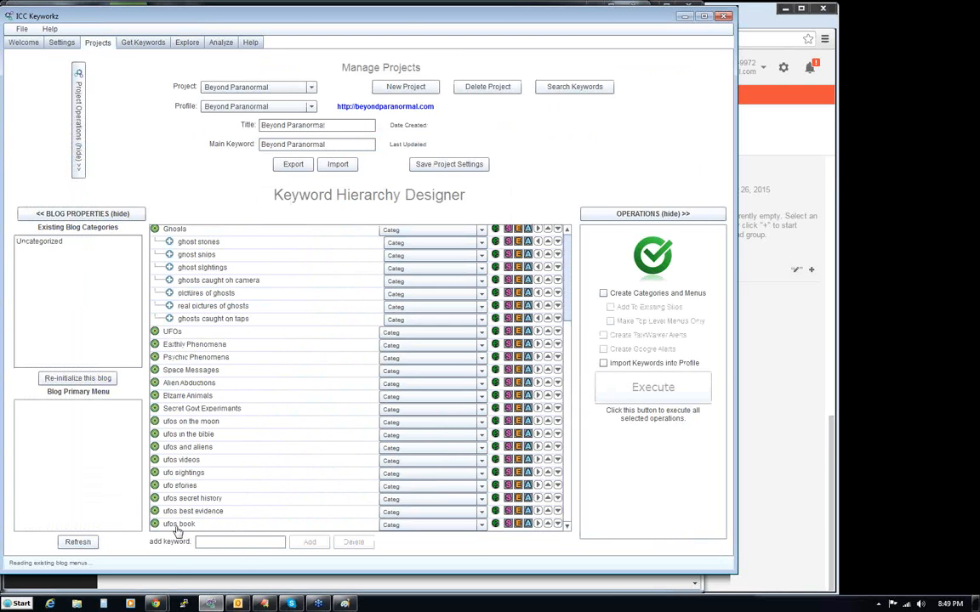
{"action": "left_click_drag", "start_coordinate": [174, 532], "coordinate": [183, 423]}
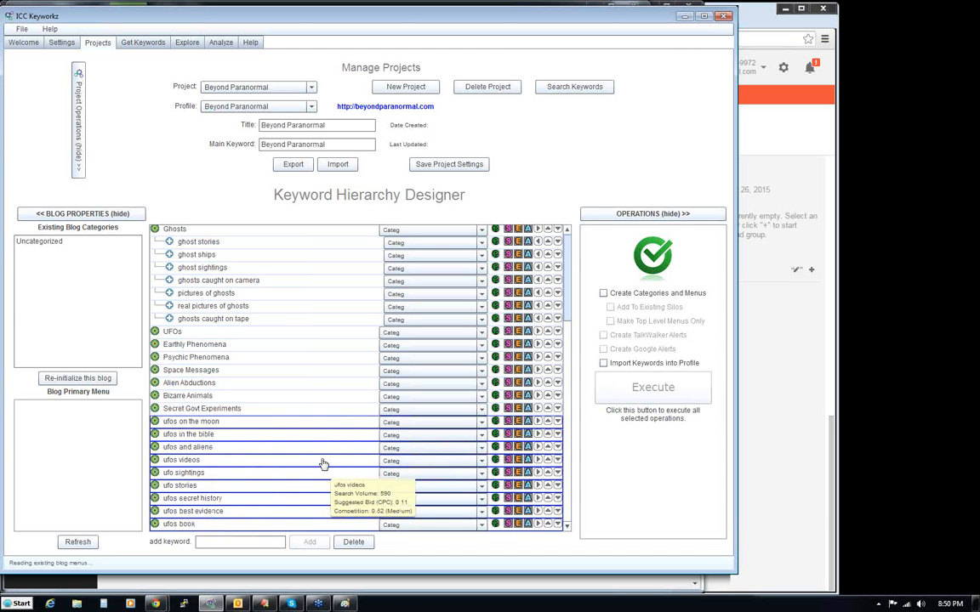
{"action": "left_click_drag", "start_coordinate": [207, 427], "coordinate": [202, 345]}
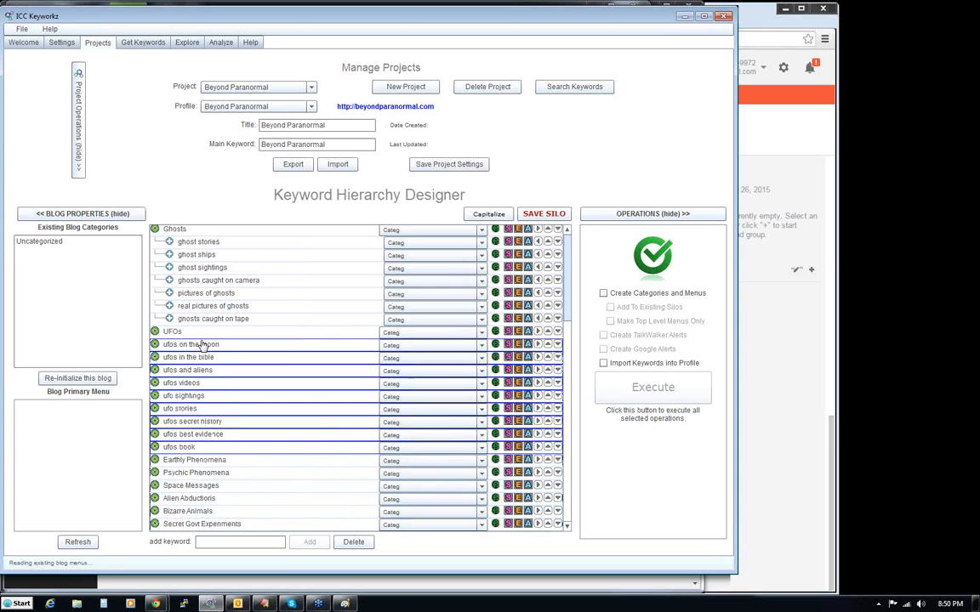
- Make ufos on the moon, ufos in the bible, ufos and aliens, ufos videos and ufo sightings children of UFOs
{"action": "left_click", "coordinate": [538, 346]}
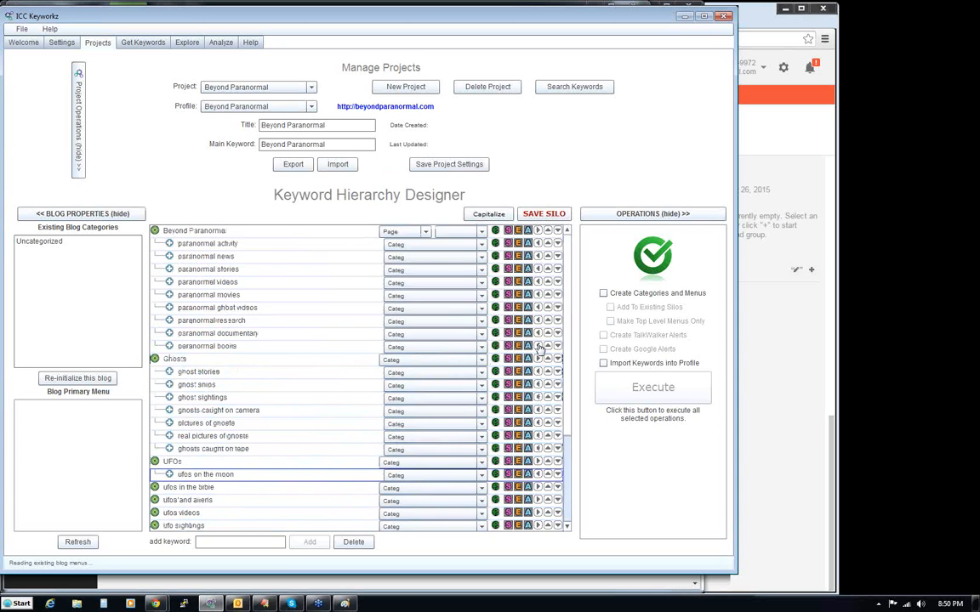
{"action": "left_click", "coordinate": [538, 488]}
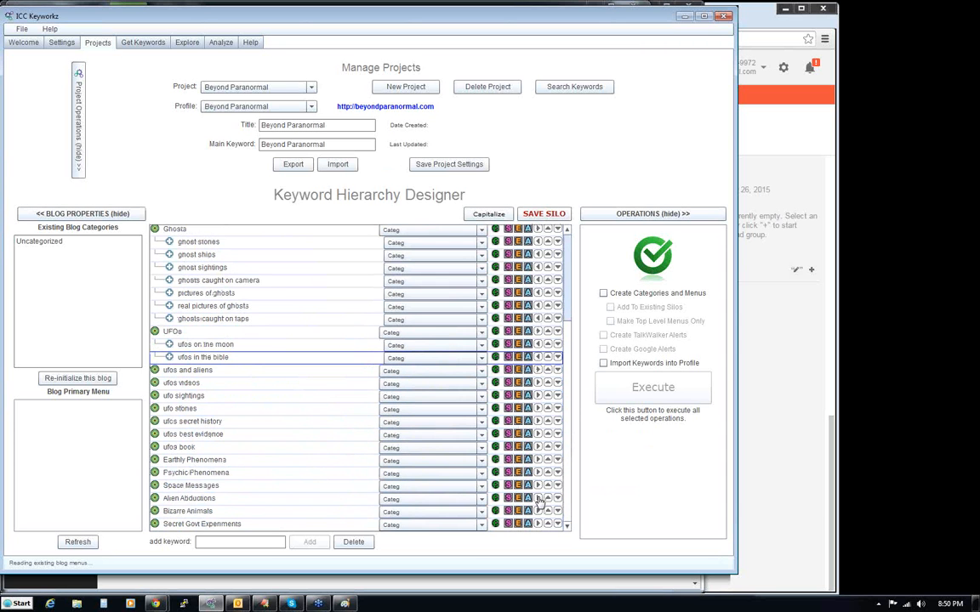
{"action": "left_click", "coordinate": [539, 371]}
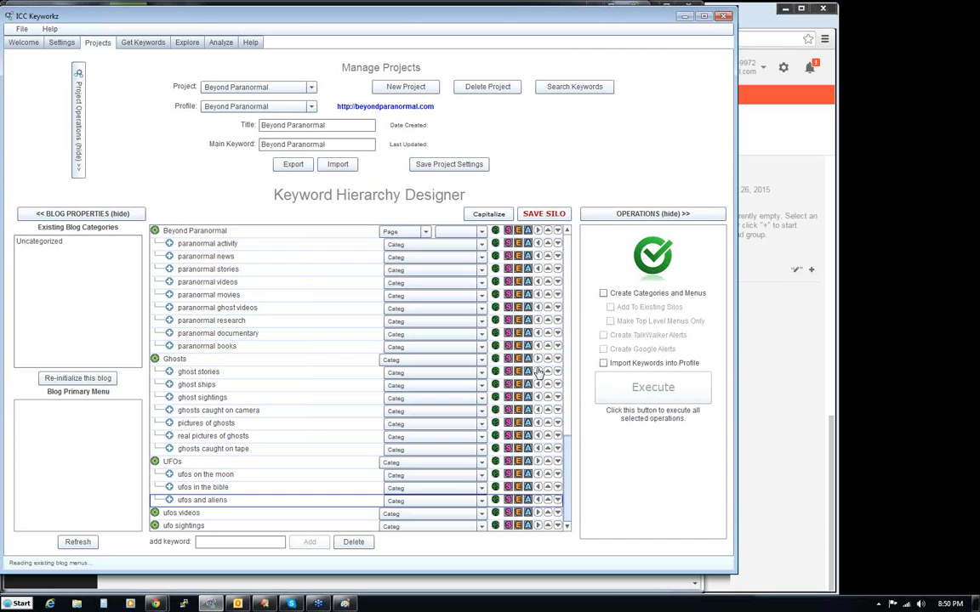
{"action": "left_click", "coordinate": [539, 514]}
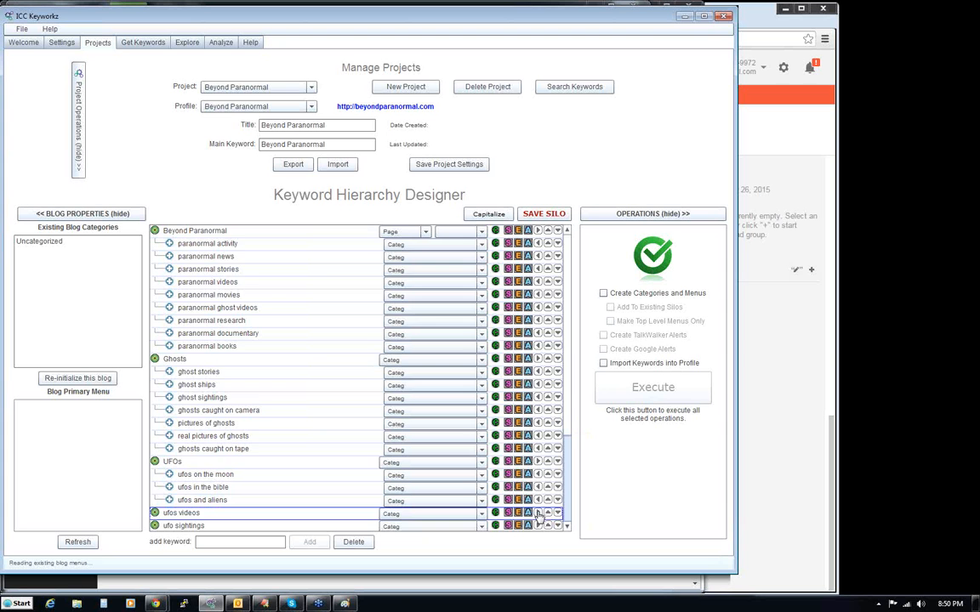
{"action": "left_click", "coordinate": [537, 397]}
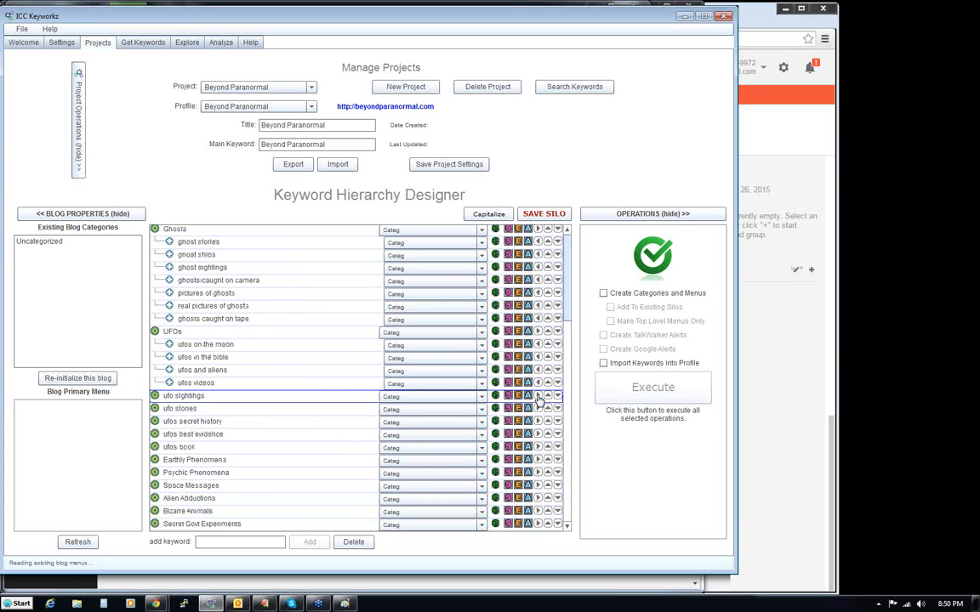
- Make ufo stories, ufos secret history, ufos best evidence and ufos book children of UFOs and save the silo
{"action": "left_click", "coordinate": [568, 527]}
{"action": "left_click", "coordinate": [568, 528]}
{"action": "left_click", "coordinate": [568, 528]}
{"action": "left_click", "coordinate": [568, 527]}
{"action": "left_click", "coordinate": [568, 527]}
{"action": "left_click", "coordinate": [567, 527]}
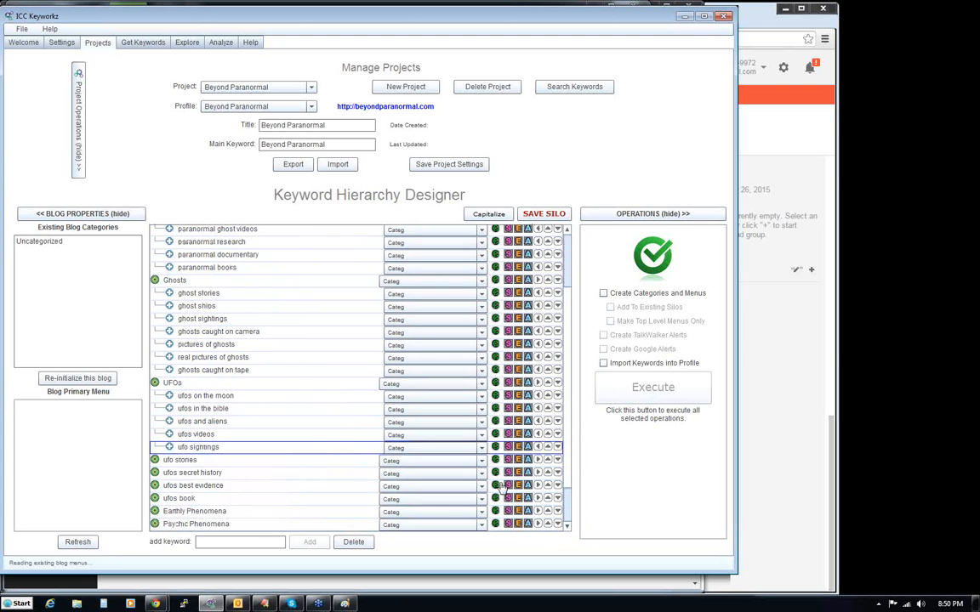
{"action": "left_click", "coordinate": [538, 460]}
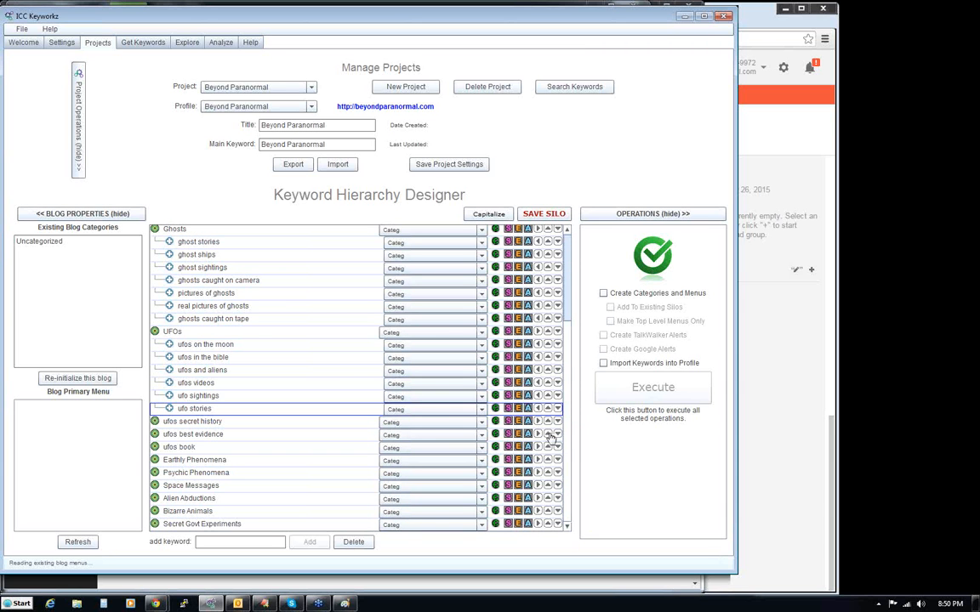
{"action": "left_click", "coordinate": [539, 422]}
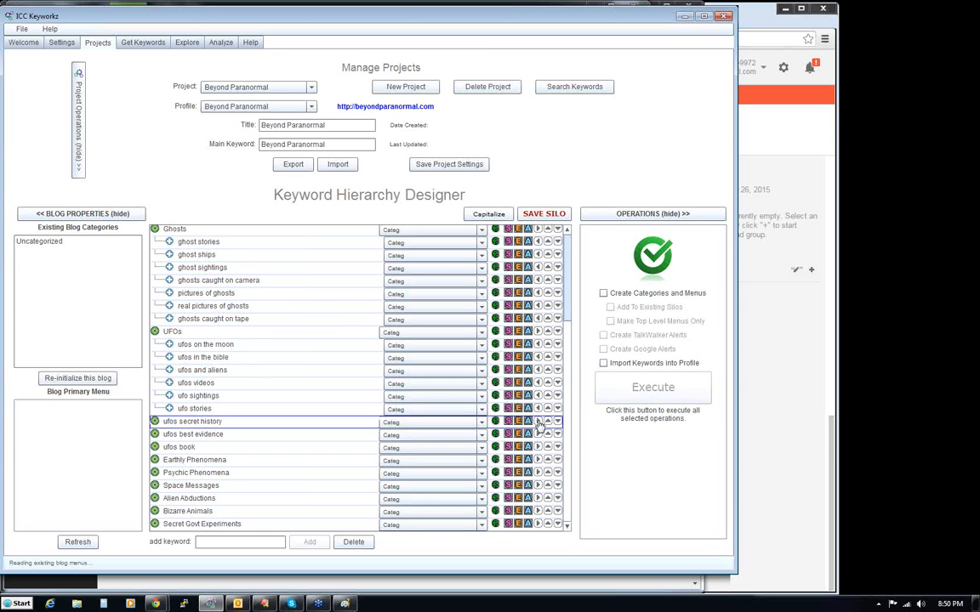
{"action": "left_click", "coordinate": [567, 525]}
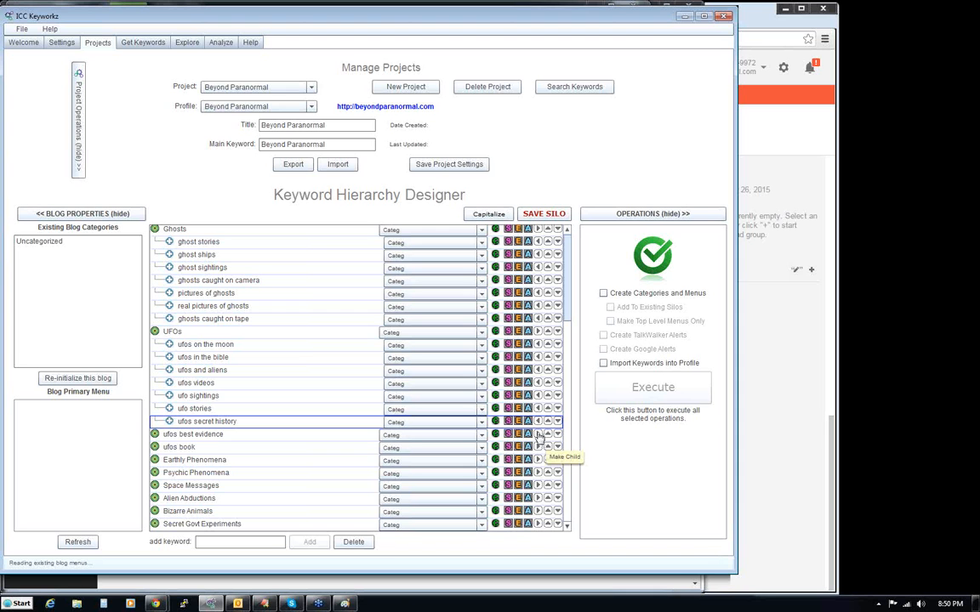
{"action": "left_click", "coordinate": [538, 435]}
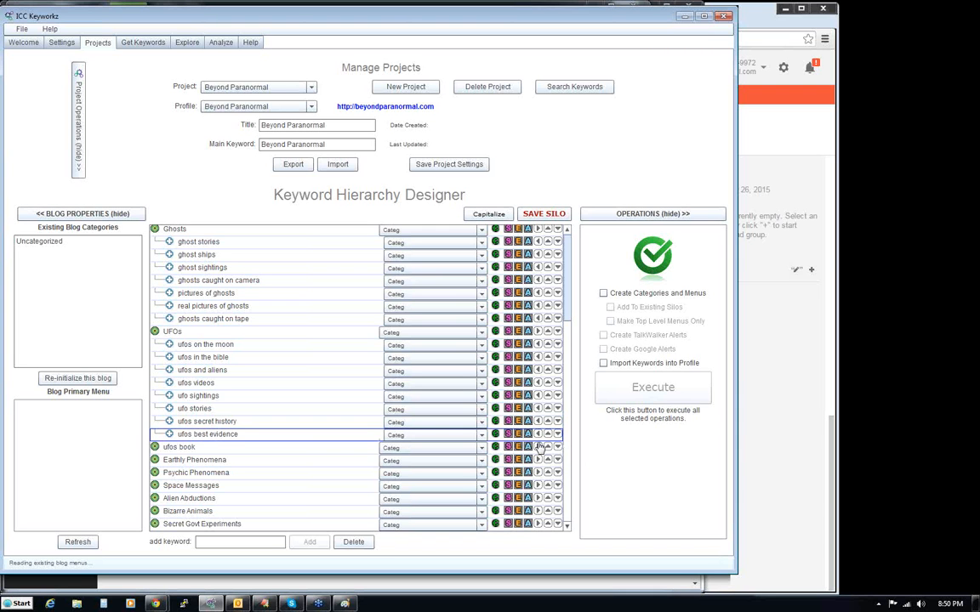
{"action": "left_click", "coordinate": [537, 448]}
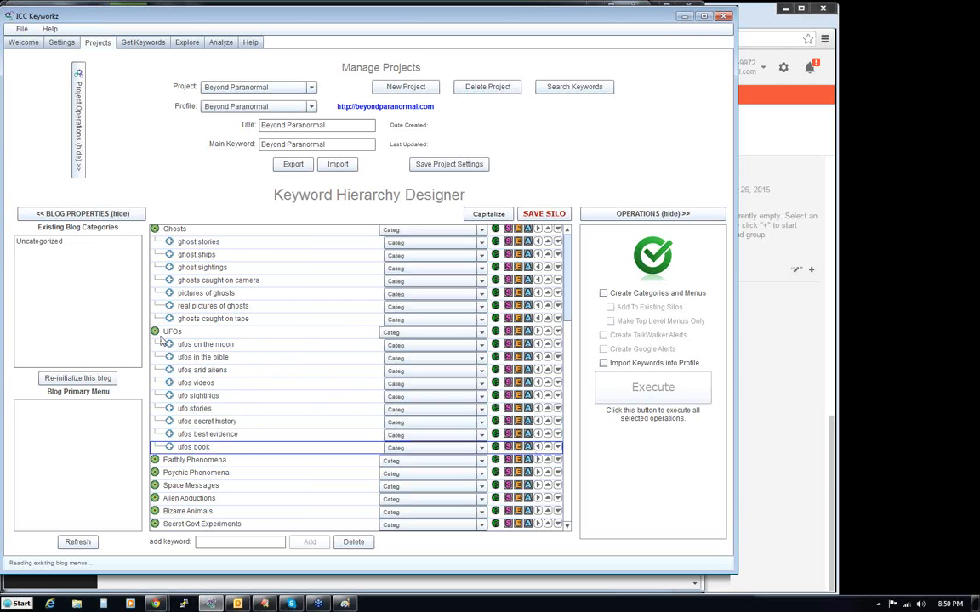
{"action": "scroll", "coordinate": [218, 269], "scroll_direction": "up", "scroll_amount": 3}
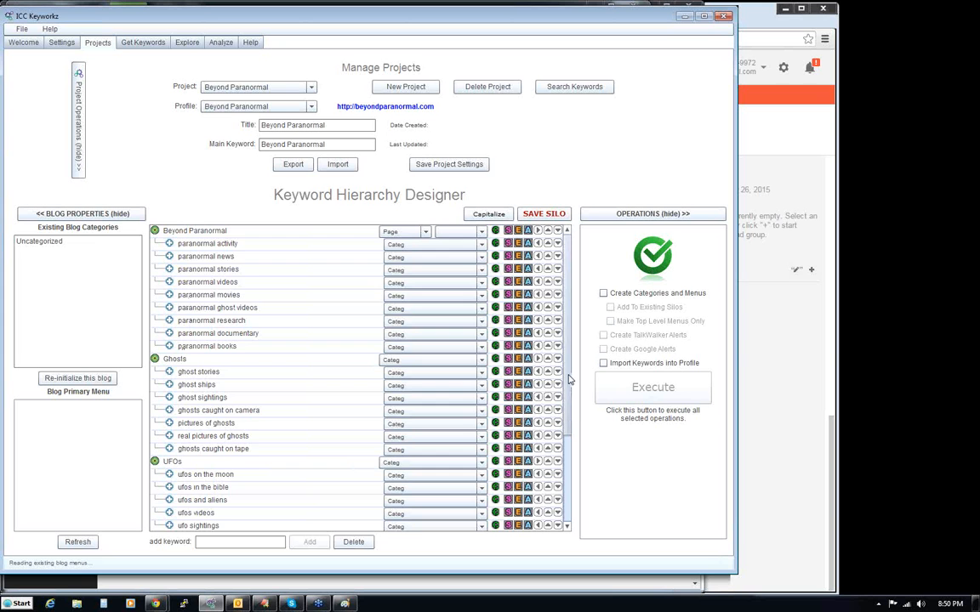
{"action": "left_click_drag", "start_coordinate": [569, 372], "coordinate": [569, 445]}
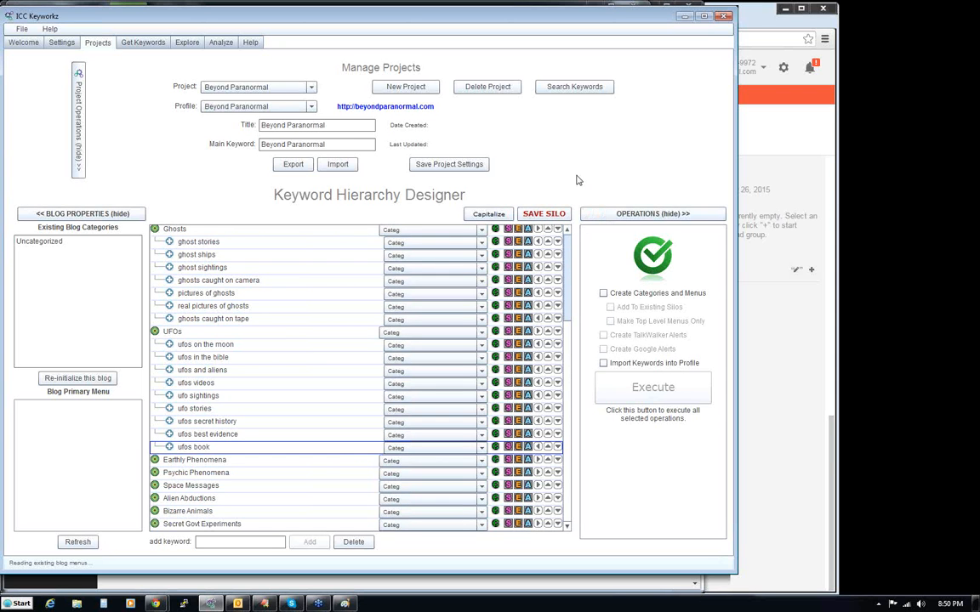
{"action": "left_click", "coordinate": [543, 215]}
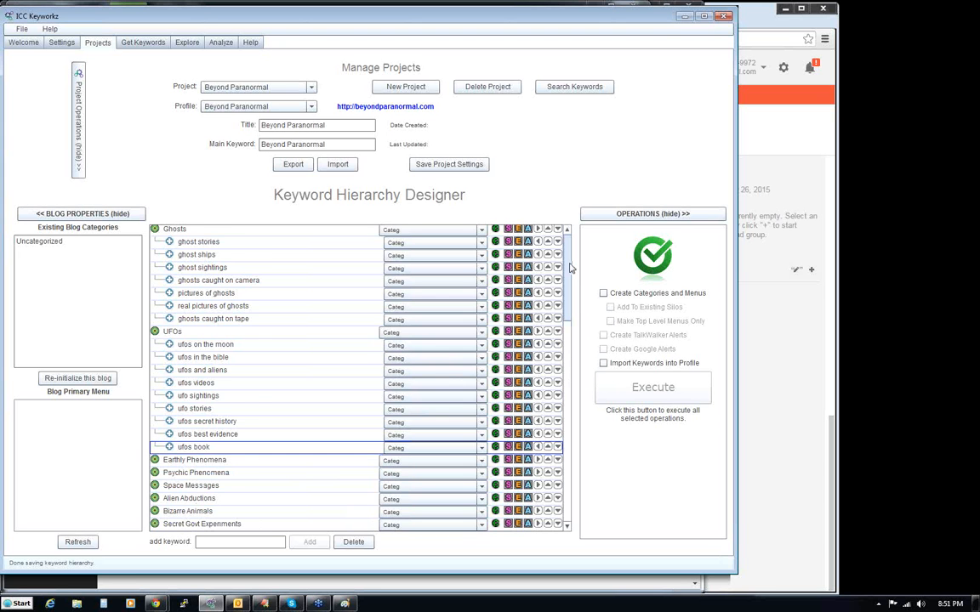
- Set the object type of the Ghosts and UFOs parents to Page and of paranormal activity to Categ+
{"action": "scroll", "coordinate": [570, 269], "scroll_direction": "up", "scroll_amount": 3}
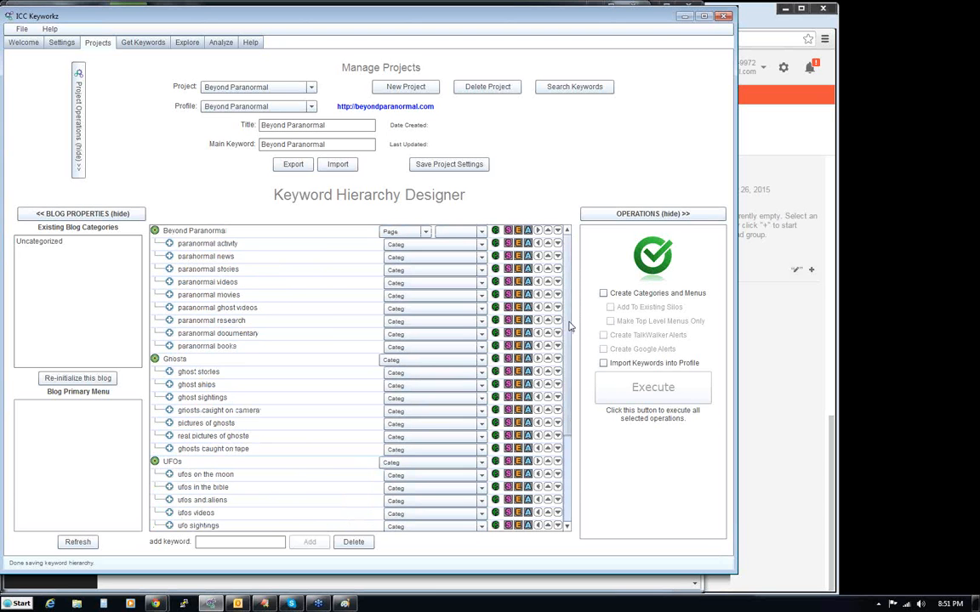
{"action": "left_click_drag", "start_coordinate": [570, 327], "coordinate": [571, 287]}
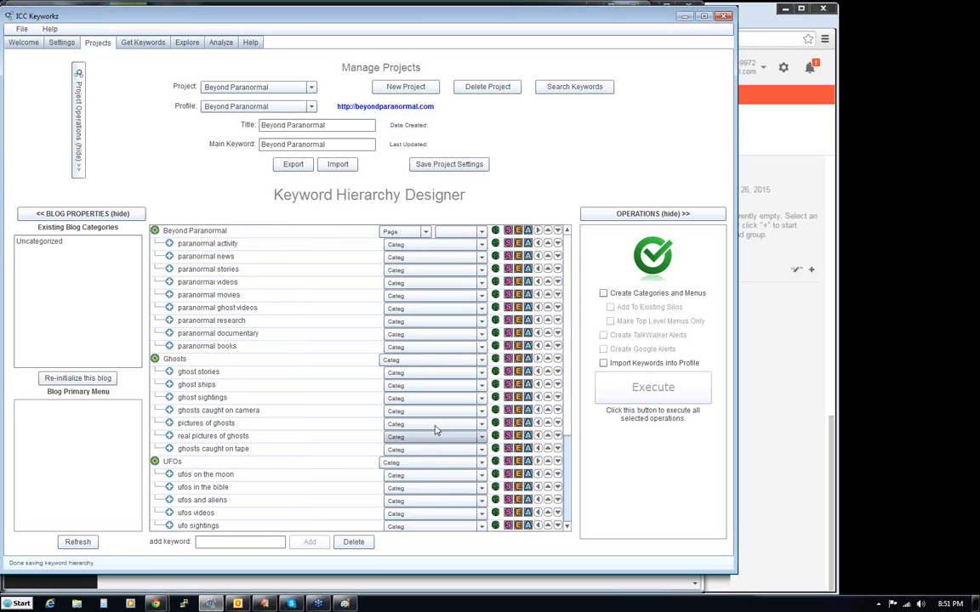
{"action": "left_click", "coordinate": [414, 364]}
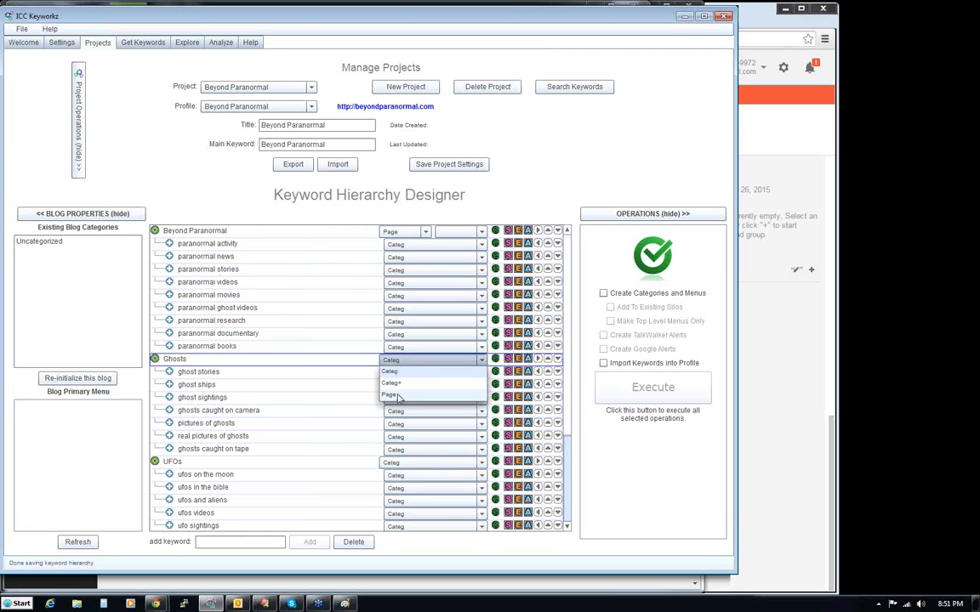
{"action": "left_click", "coordinate": [398, 396]}
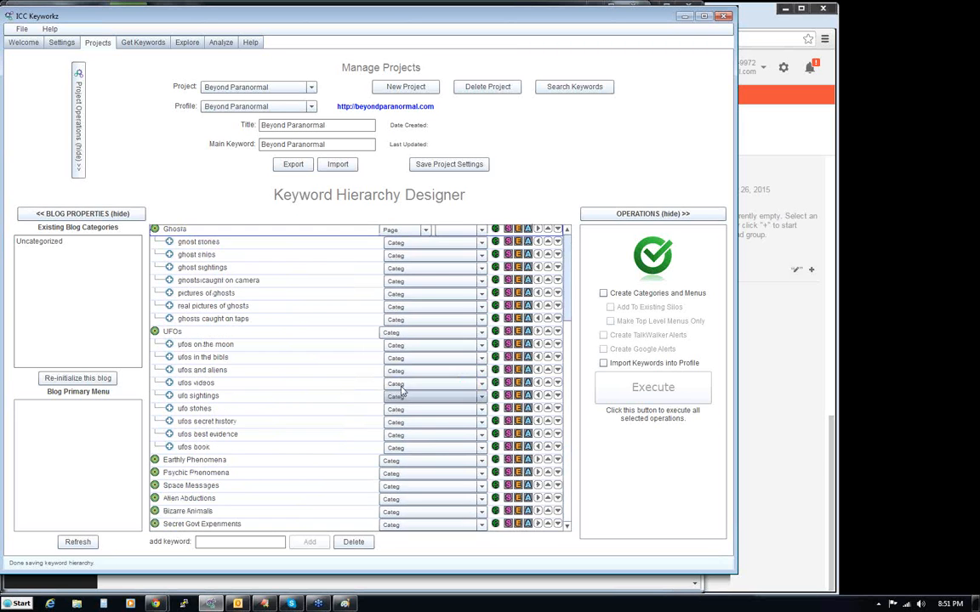
{"action": "left_click", "coordinate": [568, 292]}
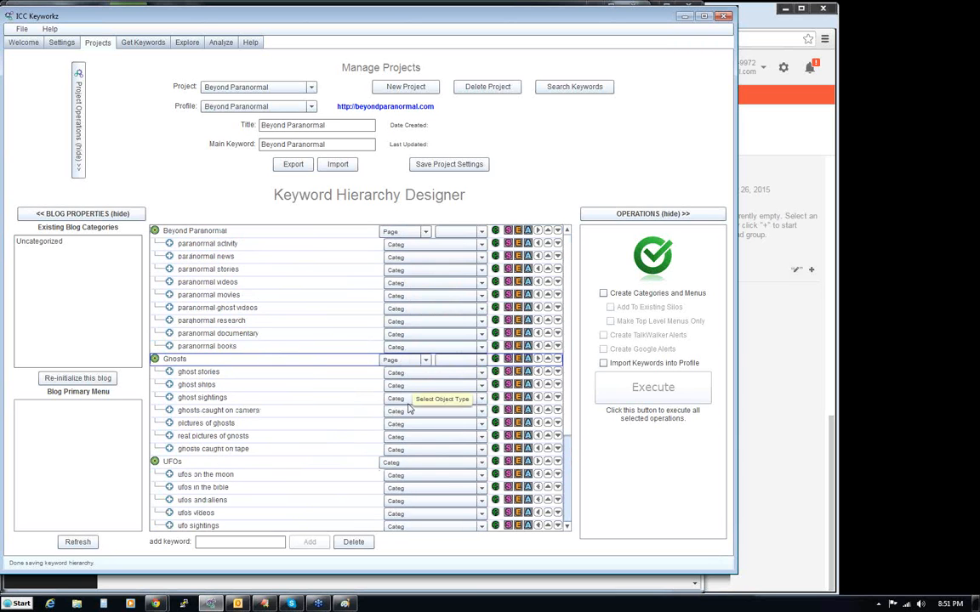
{"action": "left_click", "coordinate": [391, 465]}
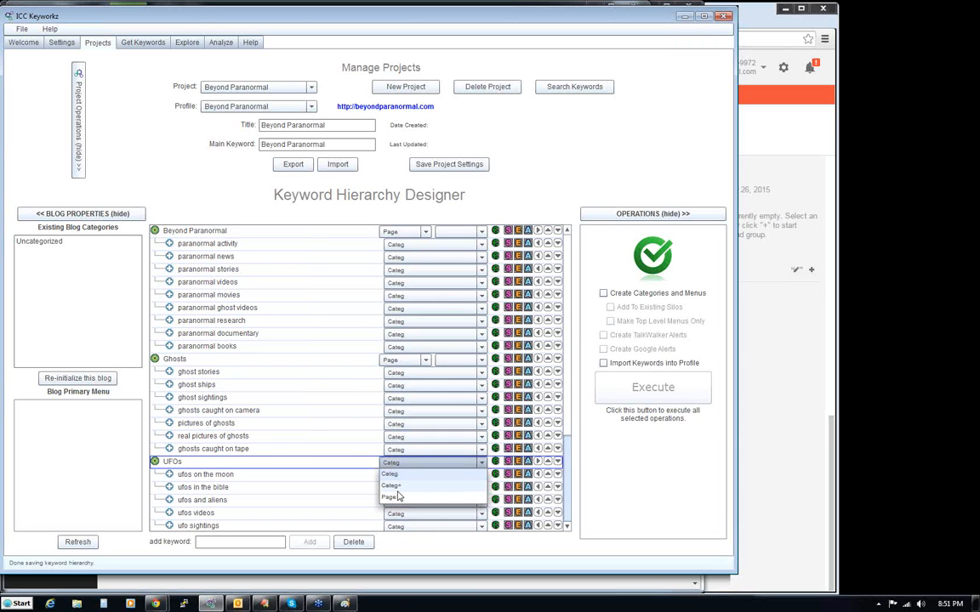
{"action": "left_click", "coordinate": [395, 500]}
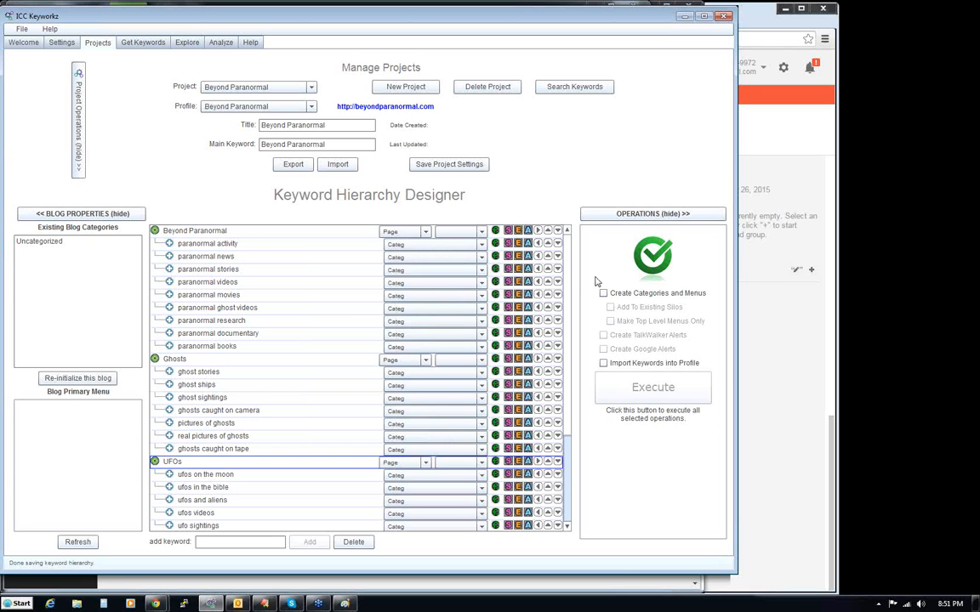
{"action": "left_click", "coordinate": [482, 245]}
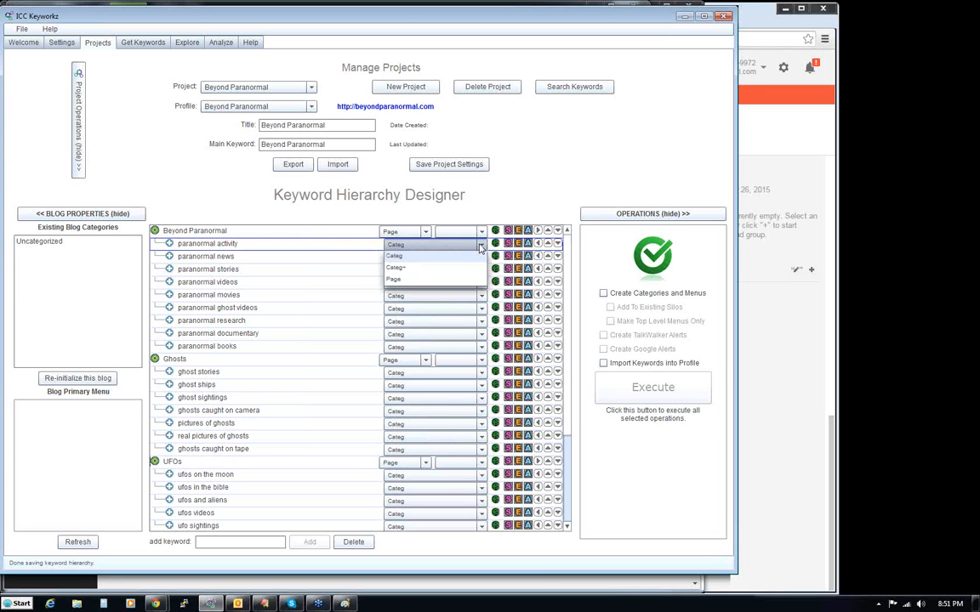
{"action": "left_click", "coordinate": [408, 273]}
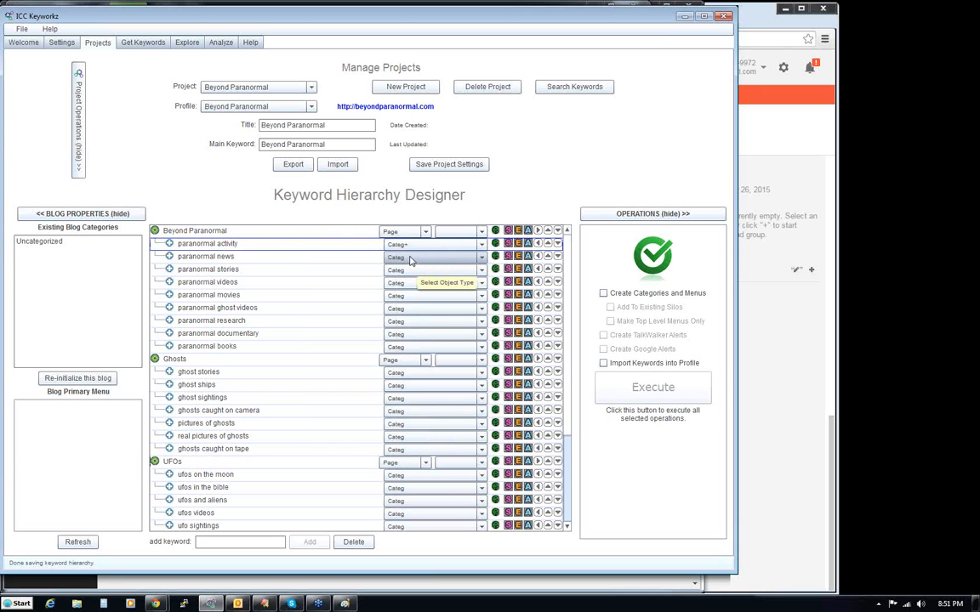
- Set the object type of paranormal news, paranormal stories, paranormal videos and paranormal movies to Categ+
{"action": "left_click", "coordinate": [409, 258]}
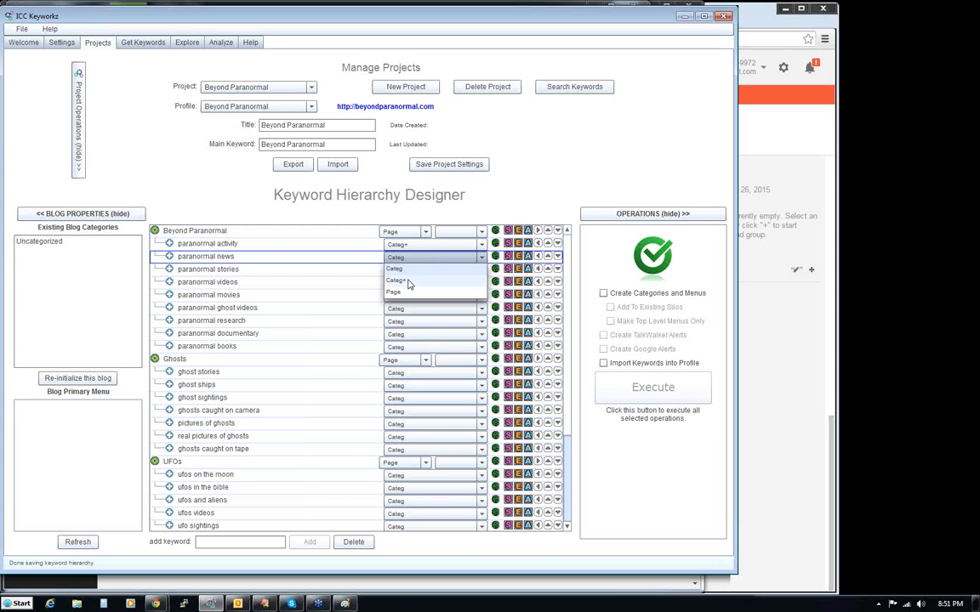
{"action": "left_click", "coordinate": [409, 280]}
{"action": "left_click", "coordinate": [409, 271]}
{"action": "left_click", "coordinate": [410, 292]}
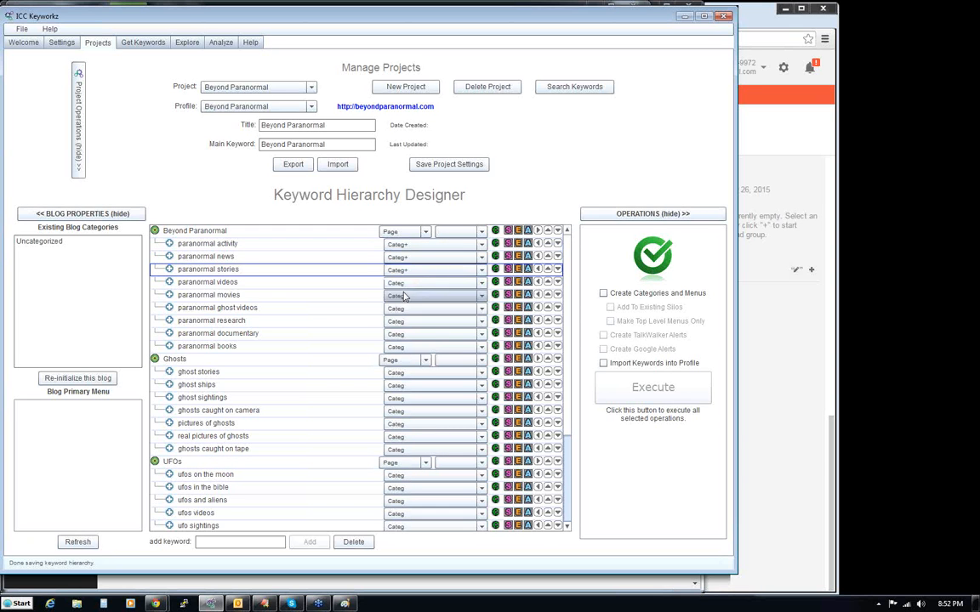
{"action": "left_click", "coordinate": [430, 283]}
{"action": "left_click", "coordinate": [424, 306]}
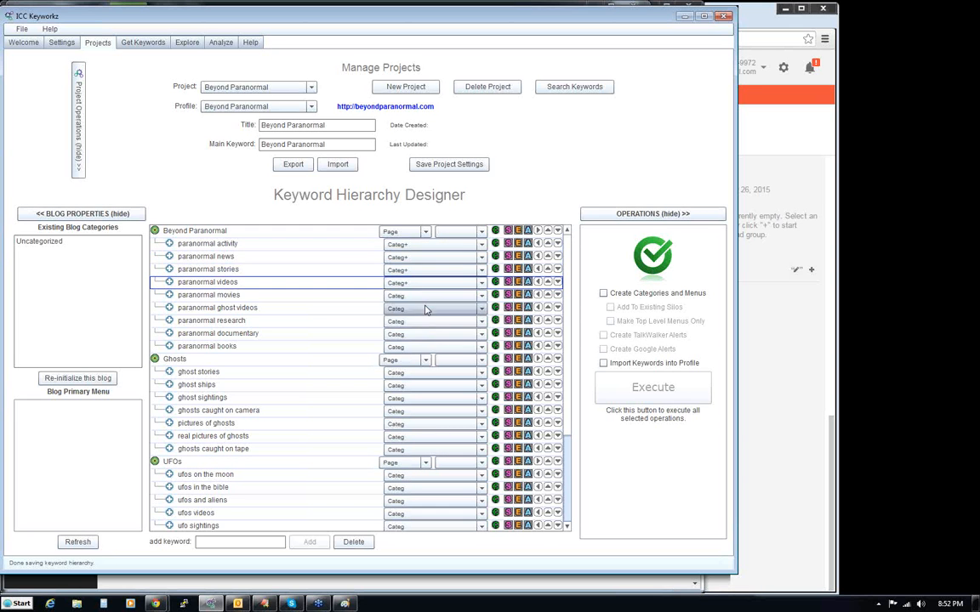
{"action": "left_click", "coordinate": [425, 295]}
{"action": "left_click", "coordinate": [427, 322]}
- Set the object type of paranormal ghost videos, paranormal research, paranormal documentary and paranormal books to Categ+
{"action": "left_click", "coordinate": [425, 309]}
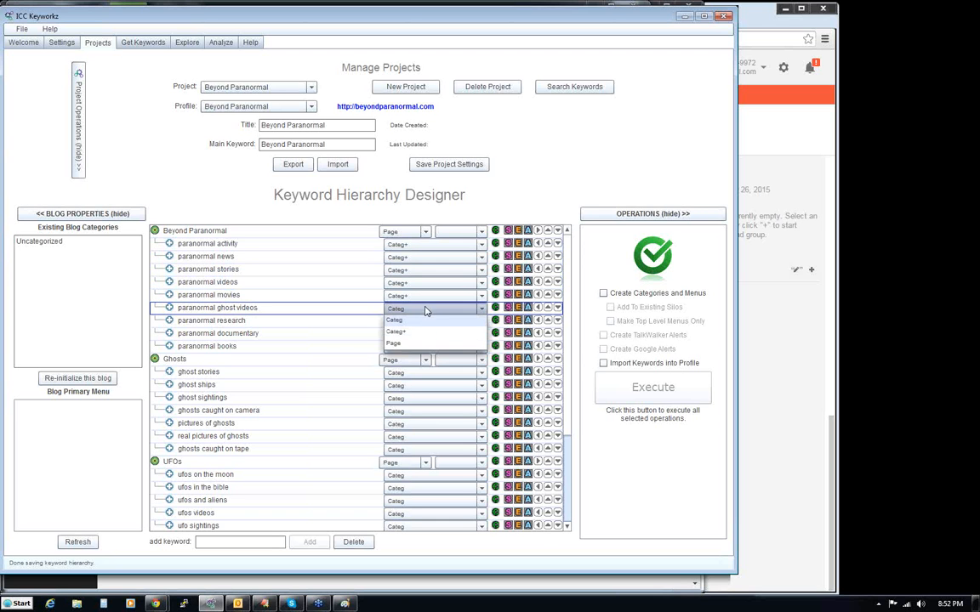
{"action": "left_click", "coordinate": [427, 332]}
{"action": "left_click", "coordinate": [426, 322]}
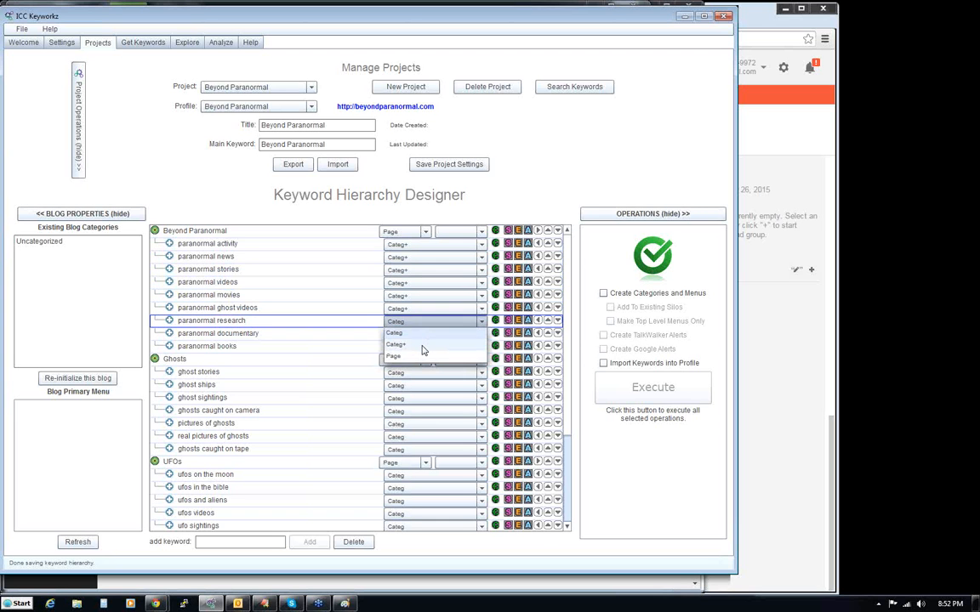
{"action": "left_click", "coordinate": [425, 345]}
{"action": "left_click", "coordinate": [426, 335]}
{"action": "left_click", "coordinate": [425, 358]}
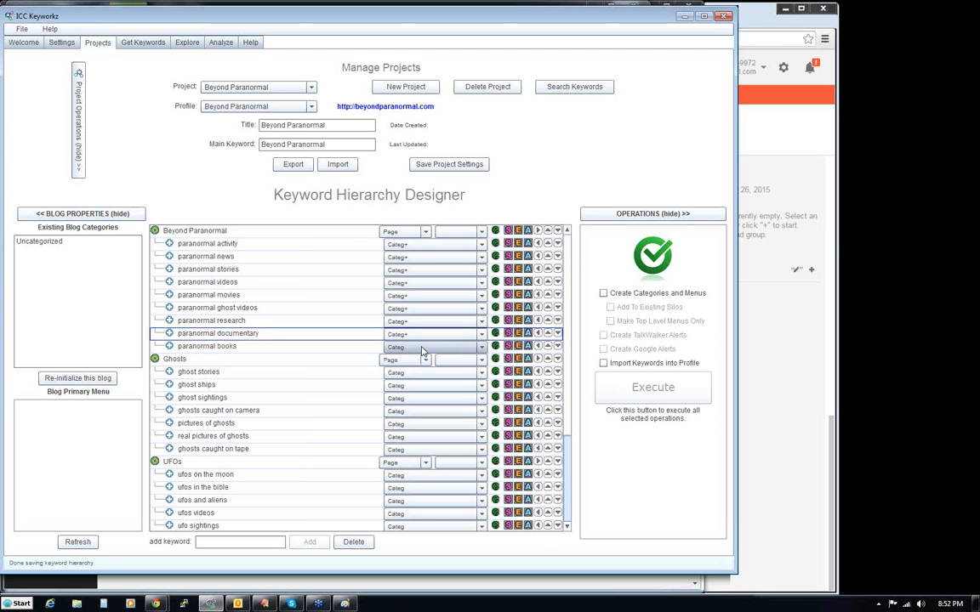
{"action": "left_click", "coordinate": [426, 347]}
{"action": "left_click", "coordinate": [417, 371]}
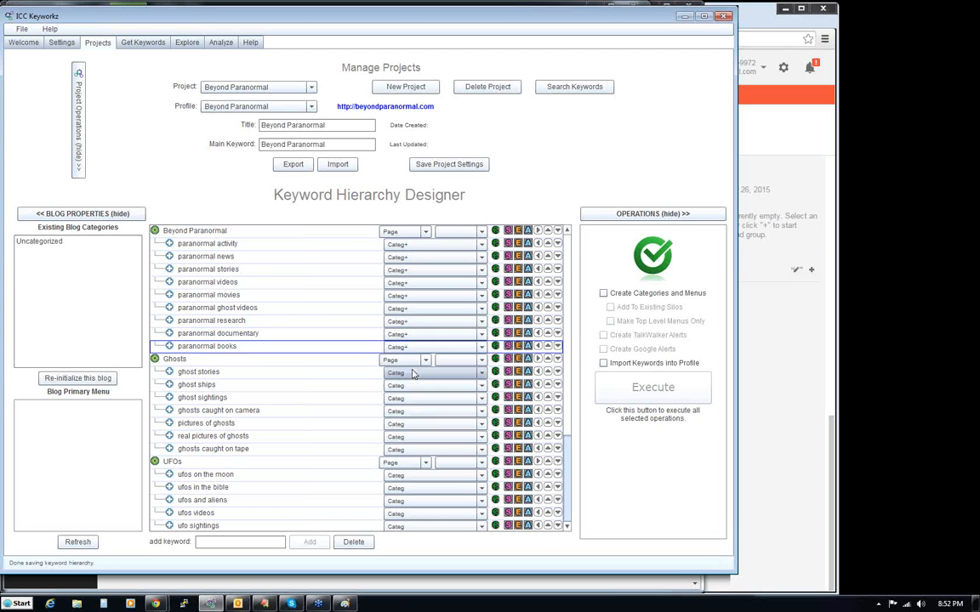
- View the content editor for the paranormal activity keyword and leave it without adding content
{"action": "left_click", "coordinate": [496, 245]}
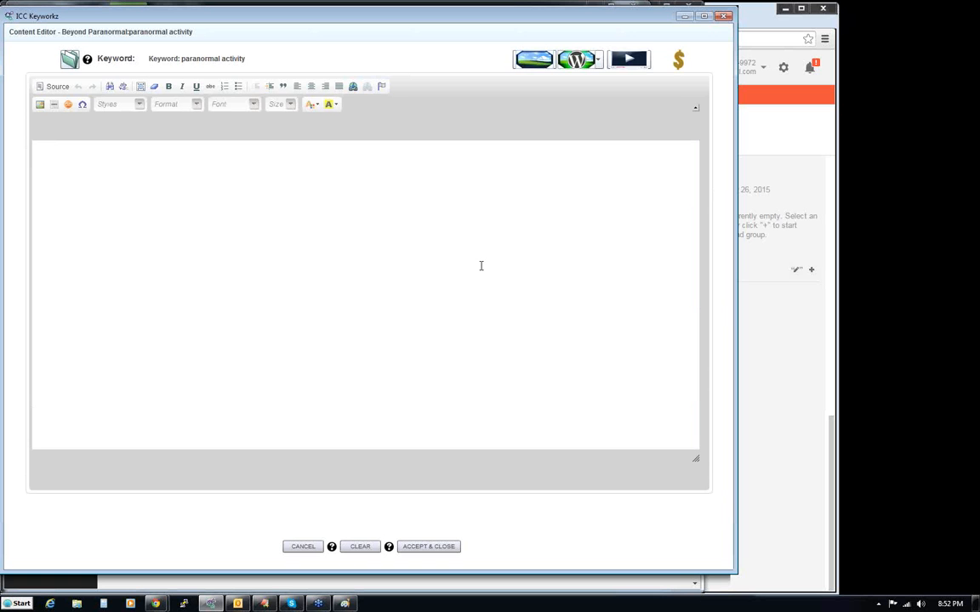
{"action": "left_click", "coordinate": [301, 547]}
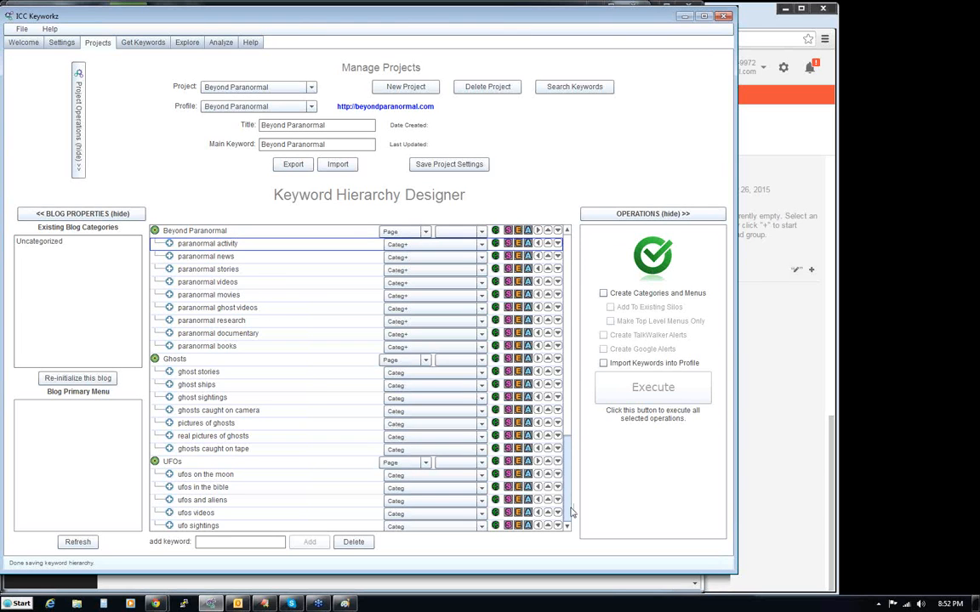
- Explore keyword ideas with Earthly Phenomena as the seed, stop the search and review the suggestions and their search volumes
{"action": "scroll", "coordinate": [515, 459], "scroll_direction": "down", "scroll_amount": 3}
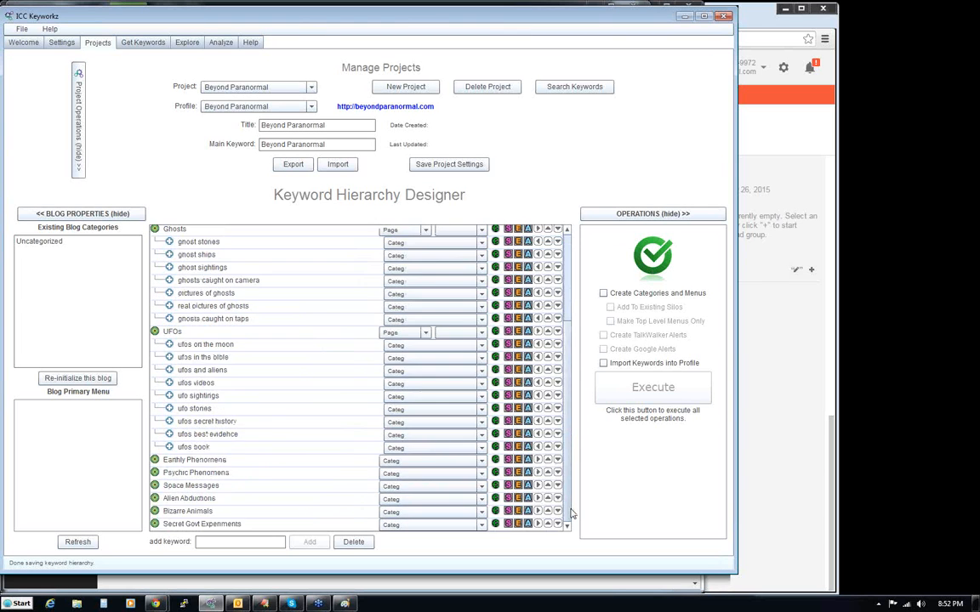
{"action": "left_click", "coordinate": [200, 464]}
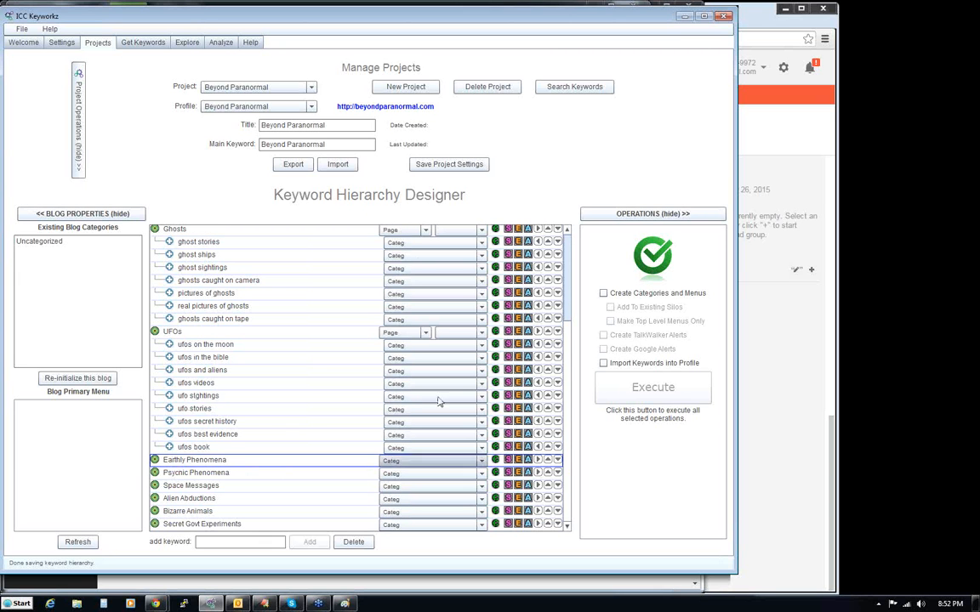
{"action": "left_click", "coordinate": [519, 460]}
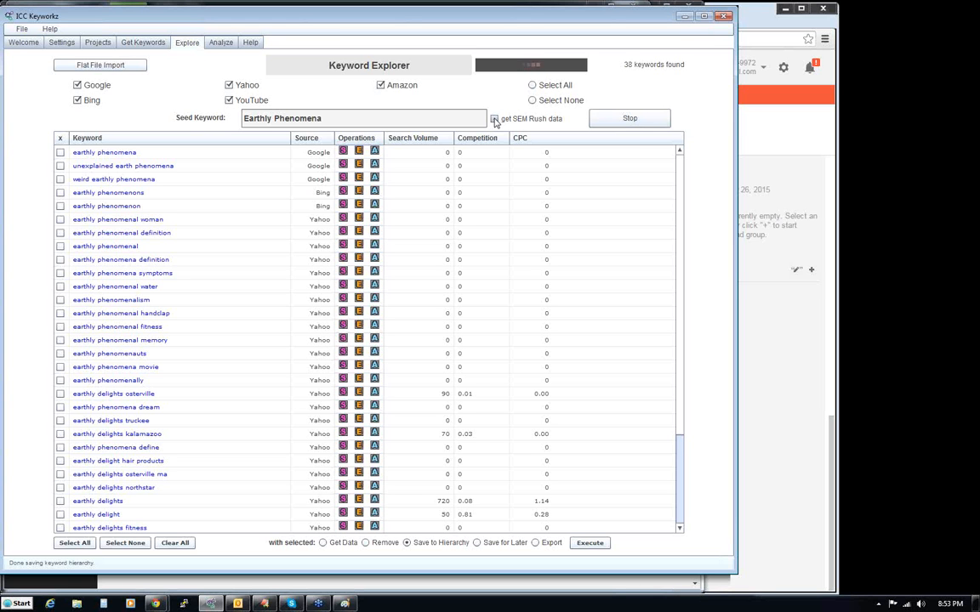
{"action": "left_click", "coordinate": [601, 112]}
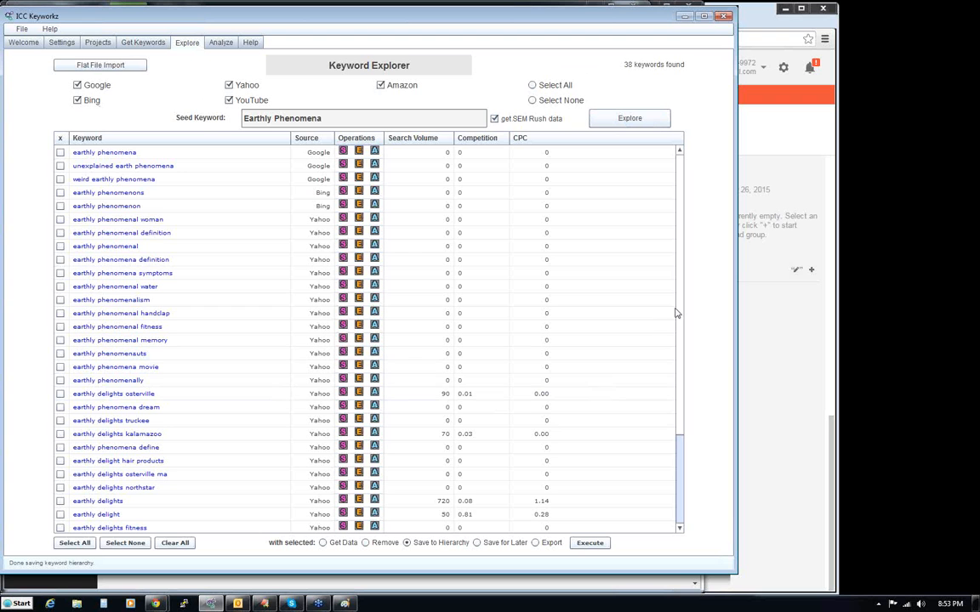
{"action": "left_click_drag", "start_coordinate": [678, 309], "coordinate": [675, 422]}
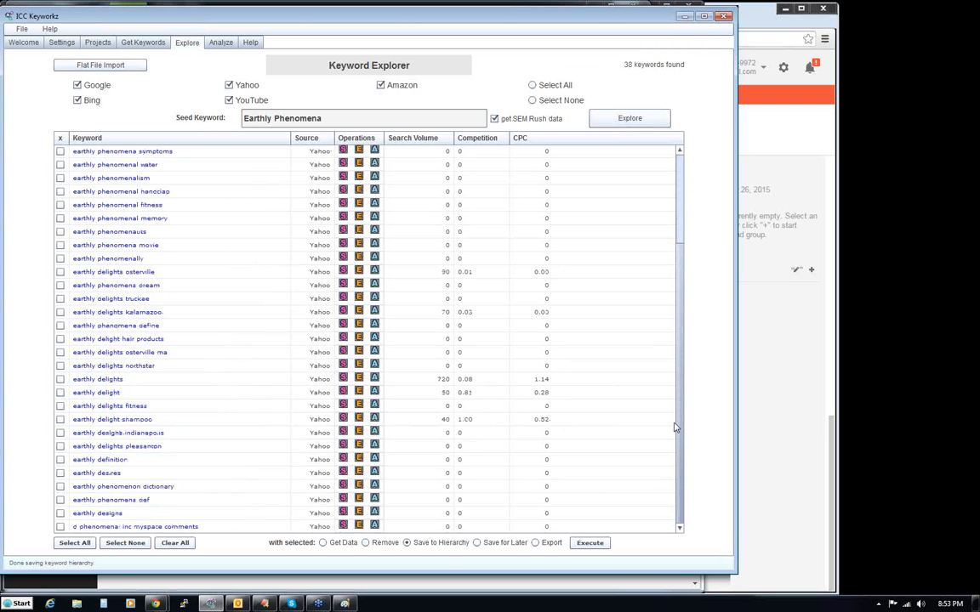
{"action": "scroll", "coordinate": [686, 367], "scroll_direction": "up", "scroll_amount": 1}
{"action": "scroll", "coordinate": [685, 366], "scroll_direction": "up", "scroll_amount": 2}
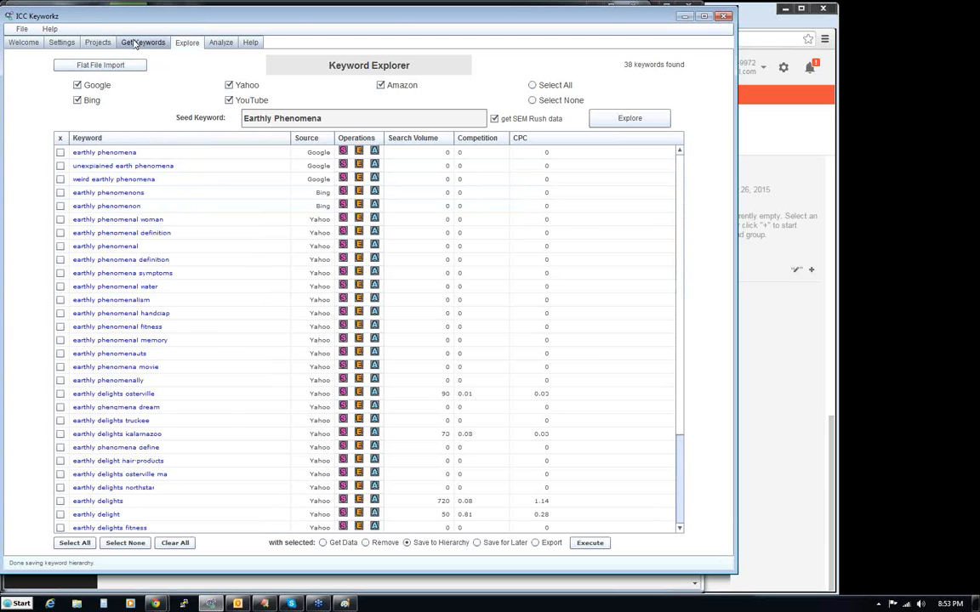
- Delete the Earthly Phenomena keyword from the project hierarchy and confirm the deletion
{"action": "left_click", "coordinate": [97, 42]}
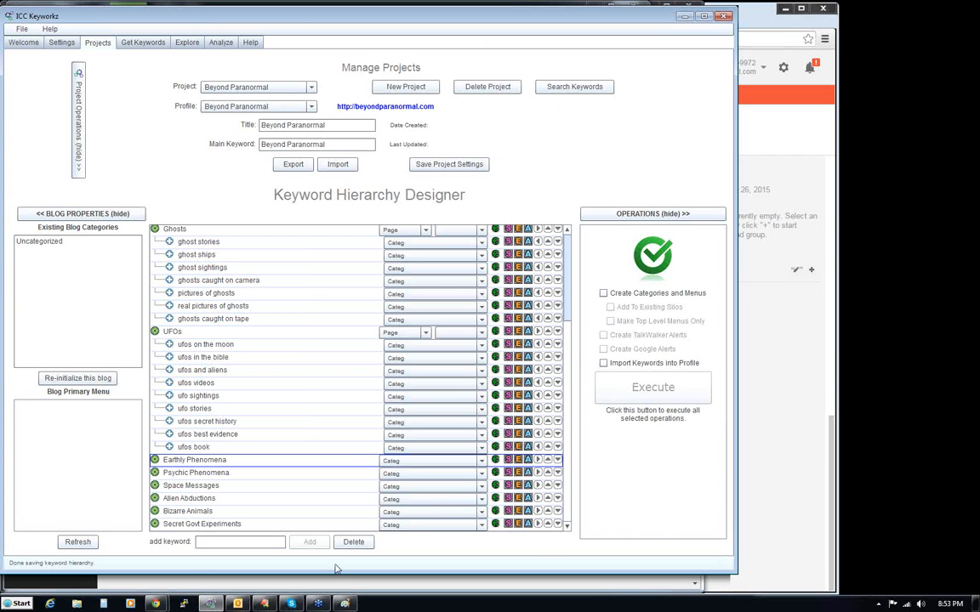
{"action": "left_click", "coordinate": [360, 549]}
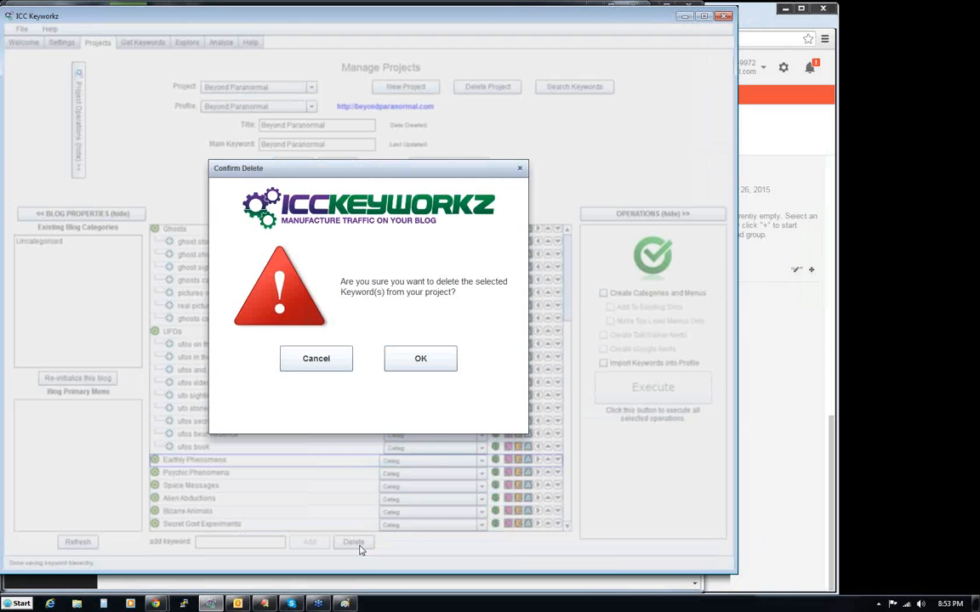
{"action": "left_click", "coordinate": [419, 357]}
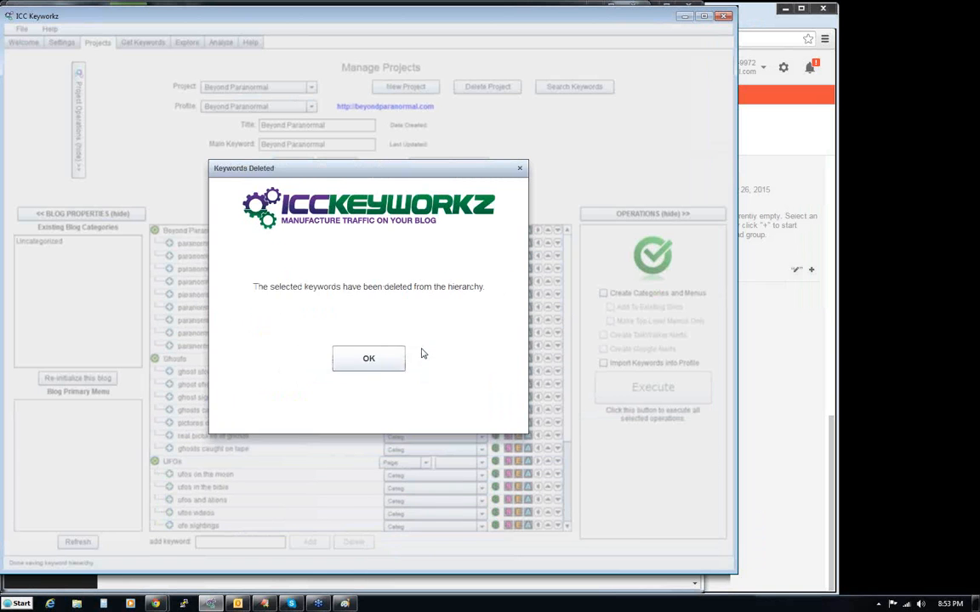
{"action": "left_click", "coordinate": [377, 364]}
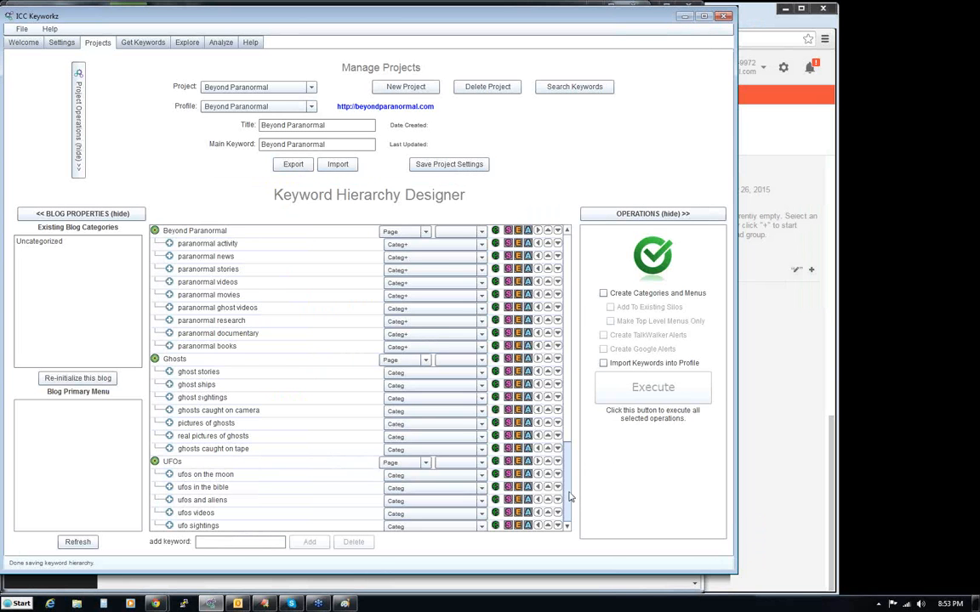
- Start exploring keyword ideas from the hierarchy with Psychic Phenomena as the seed keyword
{"action": "scroll", "coordinate": [570, 502], "scroll_direction": "down", "scroll_amount": 3}
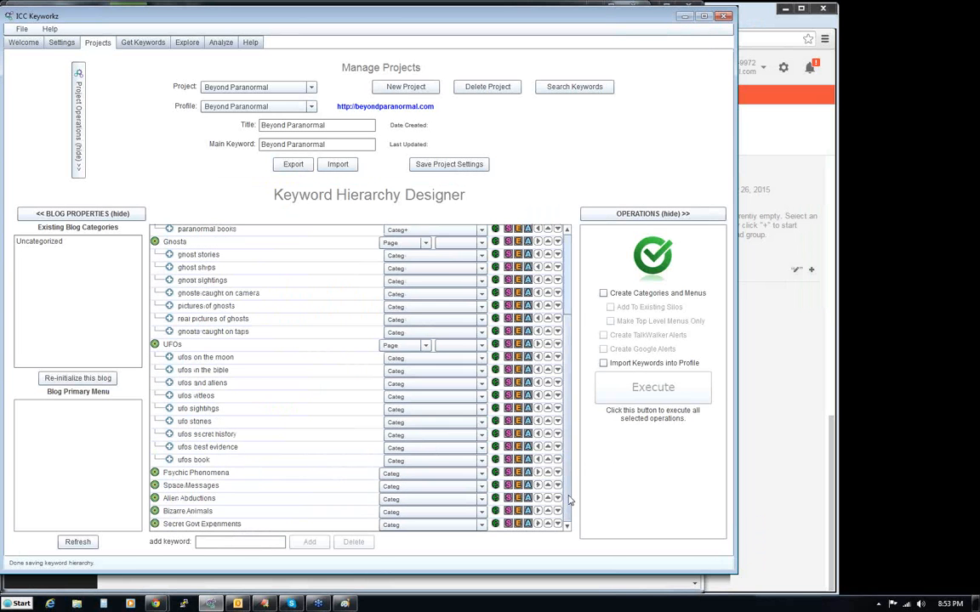
{"action": "left_click", "coordinate": [204, 473]}
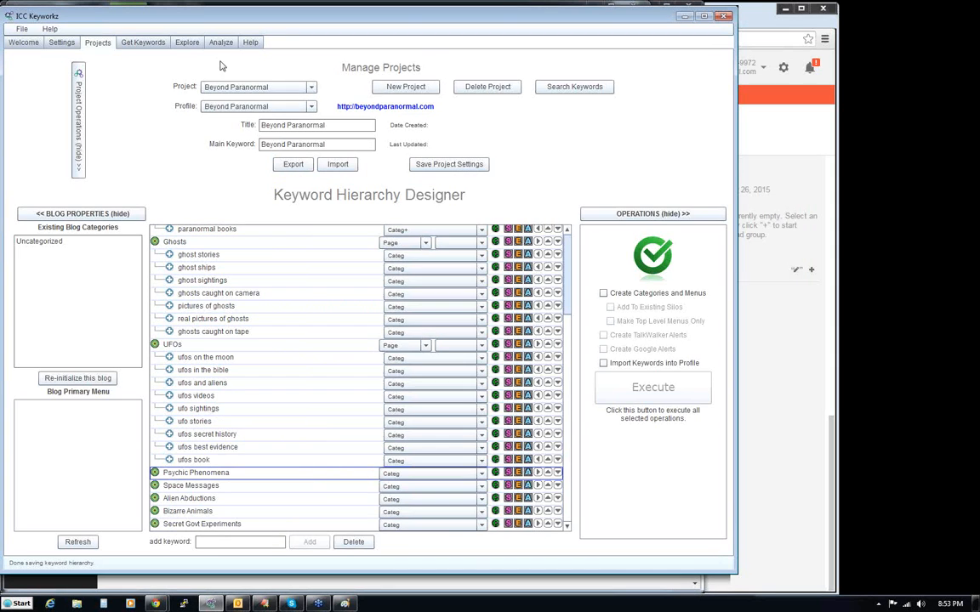
{"action": "left_click", "coordinate": [187, 44]}
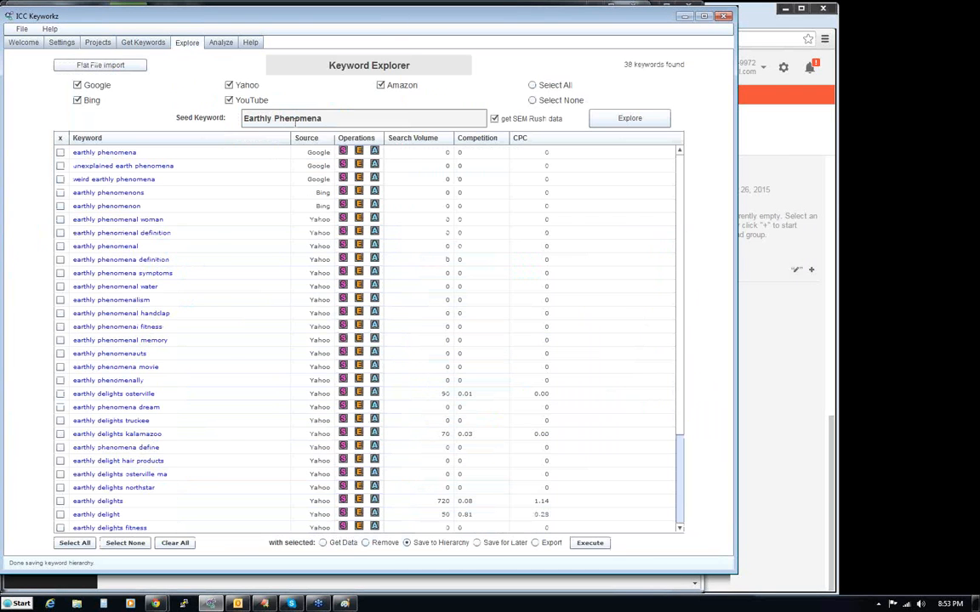
{"action": "left_click", "coordinate": [96, 44]}
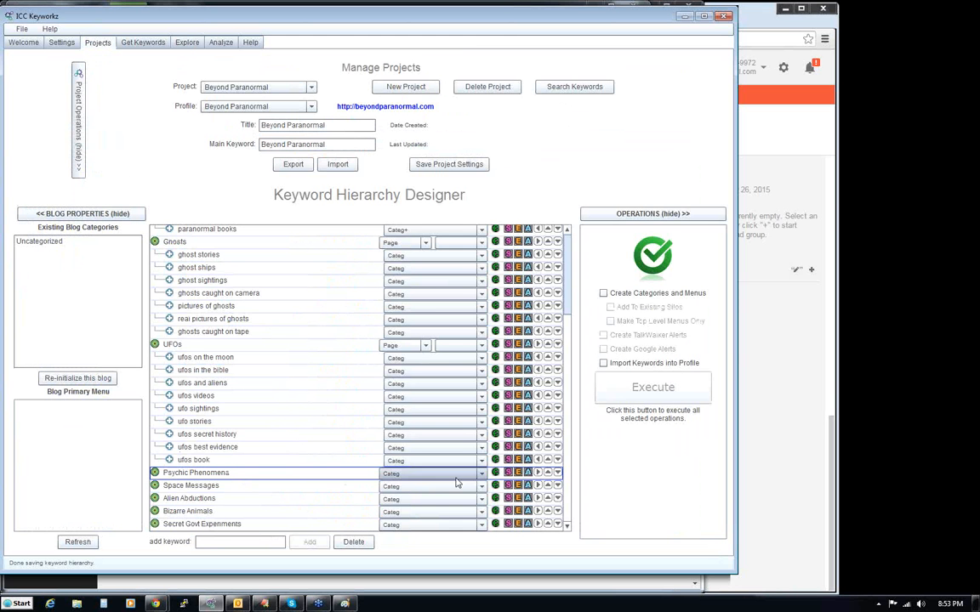
{"action": "left_click", "coordinate": [518, 474]}
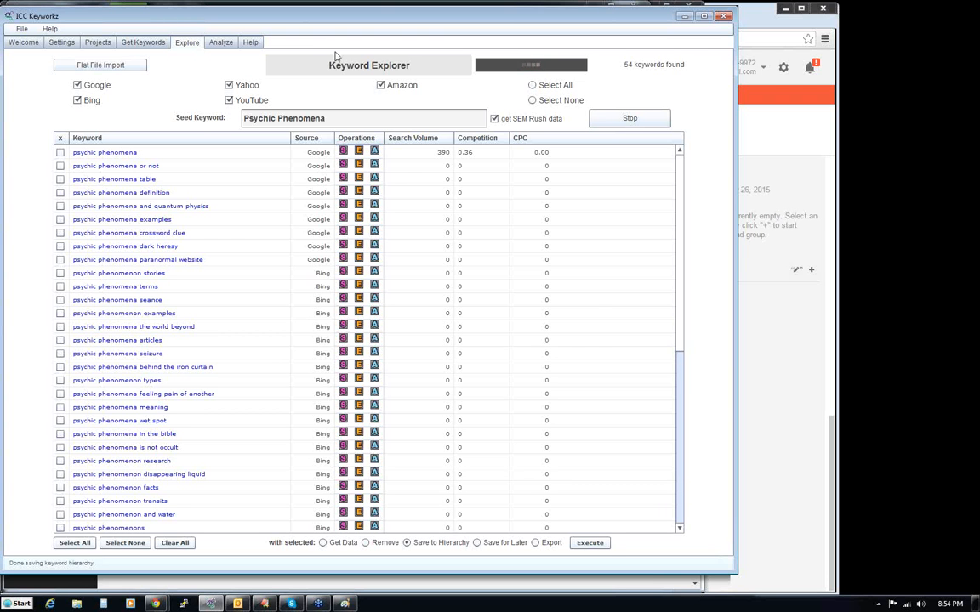
- Review the Psychic Phenomena keyword suggestions and their search volumes, and stop the search
{"action": "scroll", "coordinate": [680, 389], "scroll_direction": "down", "scroll_amount": 5}
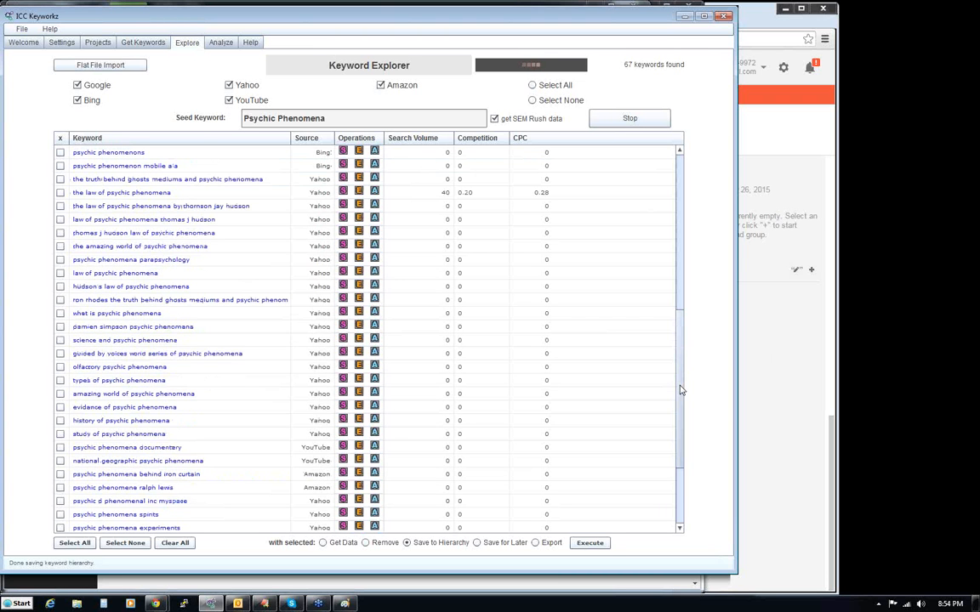
{"action": "scroll", "coordinate": [680, 378], "scroll_direction": "down", "scroll_amount": 1}
{"action": "scroll", "coordinate": [680, 379], "scroll_direction": "down", "scroll_amount": 3}
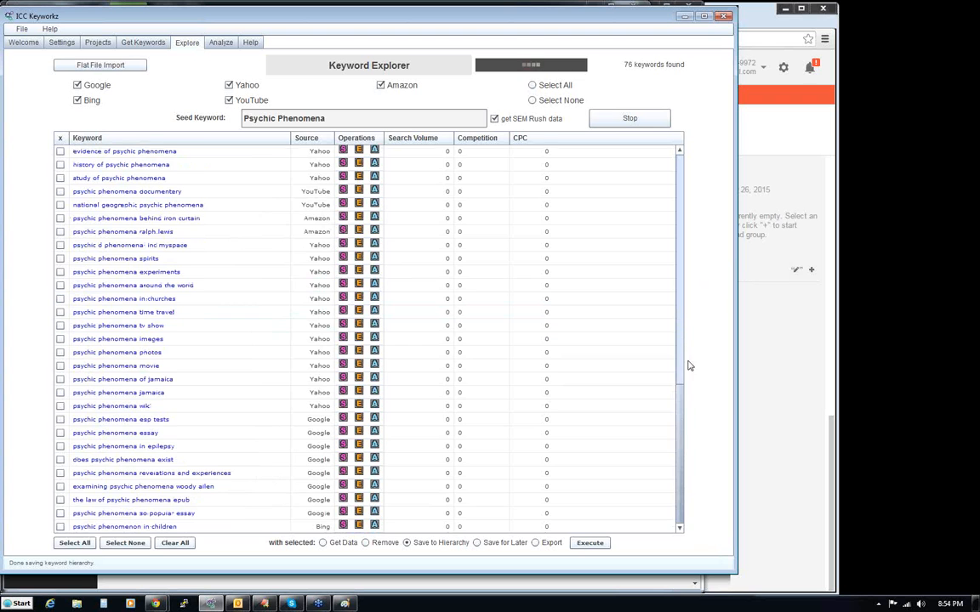
{"action": "left_click_drag", "start_coordinate": [680, 357], "coordinate": [682, 169]}
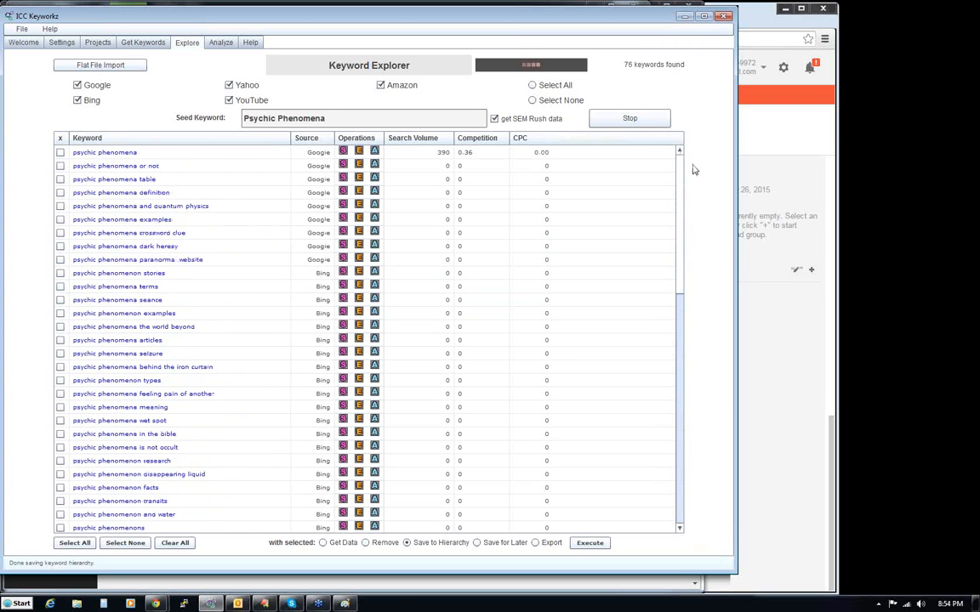
{"action": "left_click", "coordinate": [627, 122]}
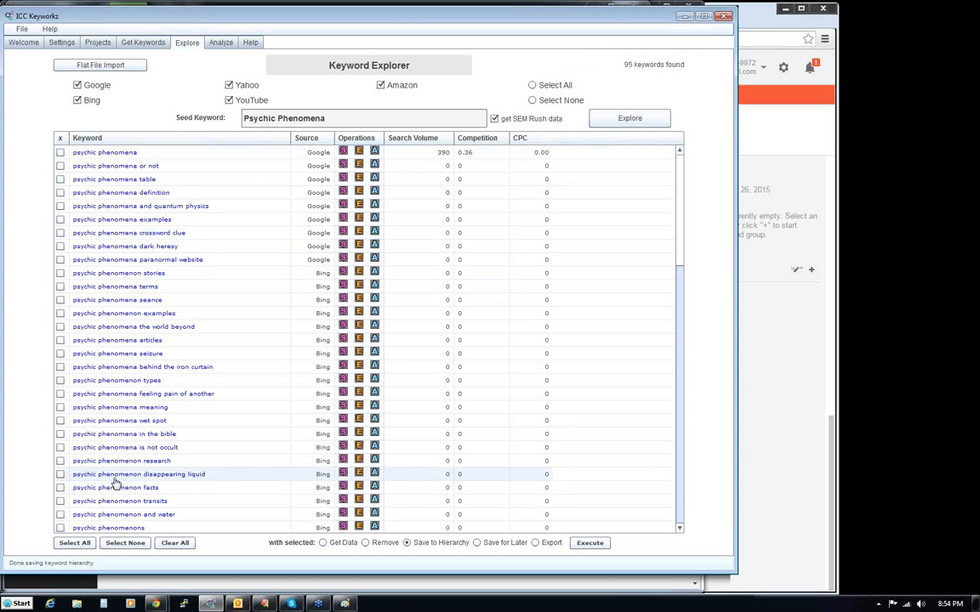
- Explore keyword ideas for the seed keyword esp, look through the suggestions and stop the search
{"action": "triple_click", "coordinate": [280, 118]}
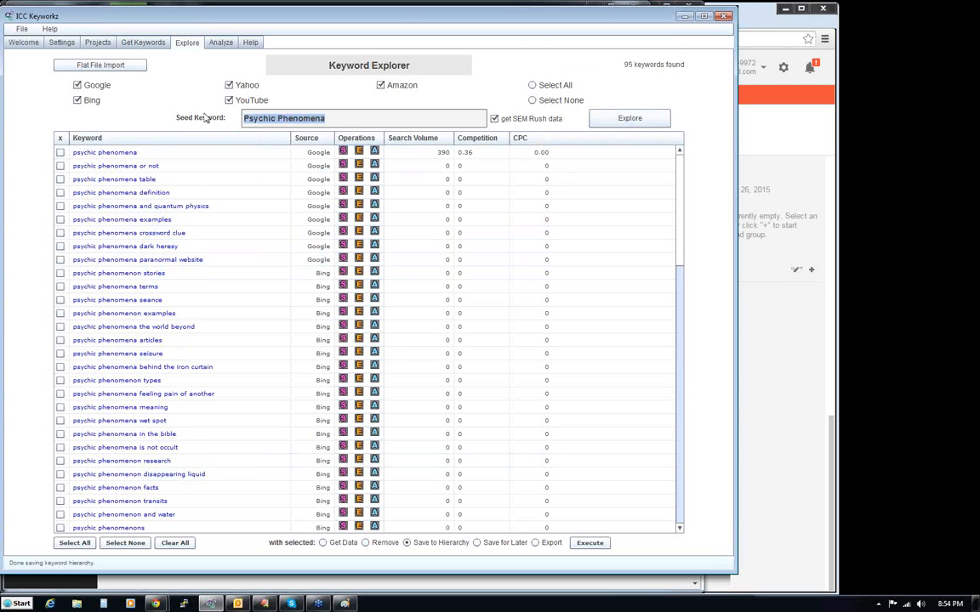
{"action": "type", "text": "esp"}
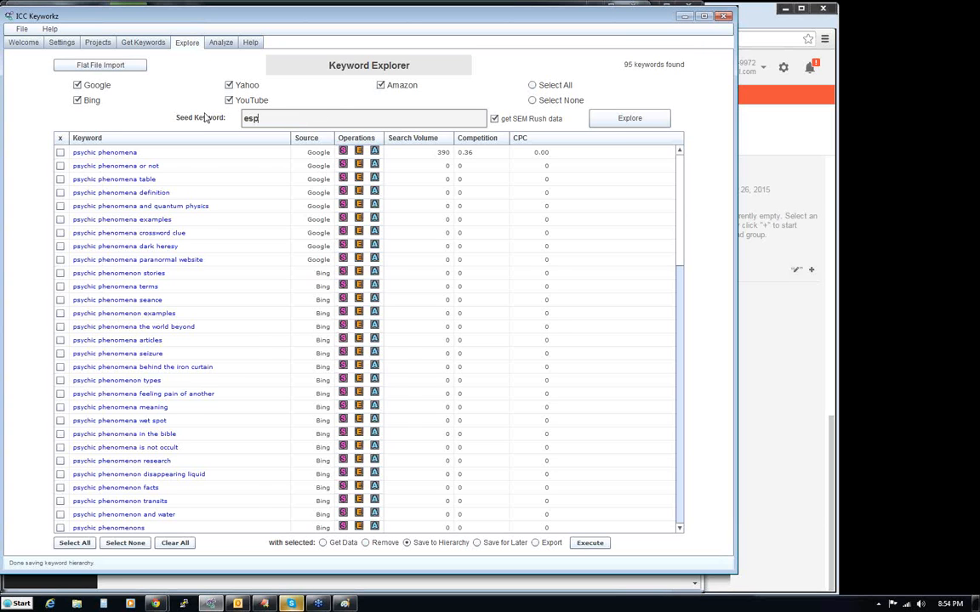
{"action": "key", "text": "Return"}
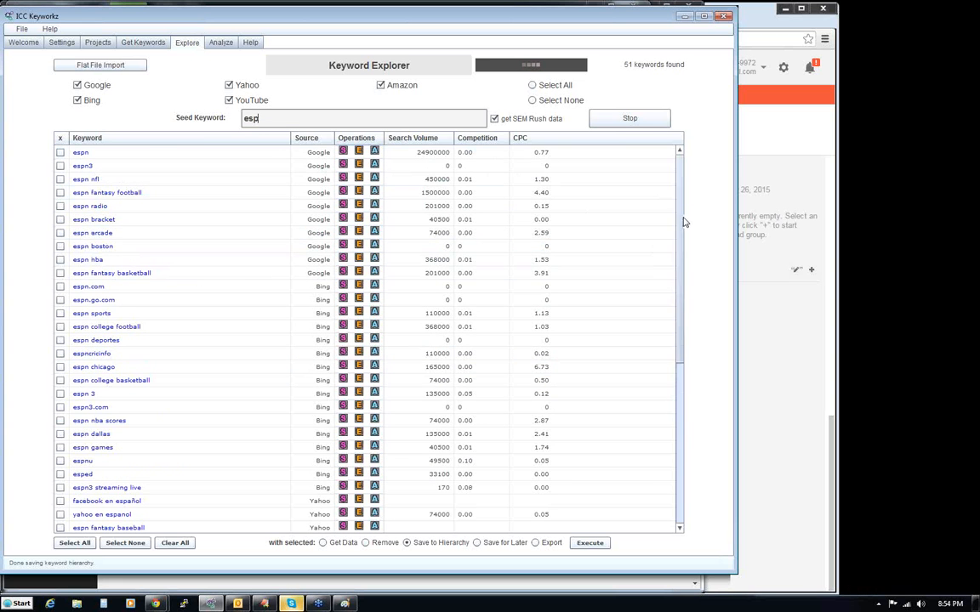
{"action": "left_click_drag", "start_coordinate": [683, 218], "coordinate": [686, 419]}
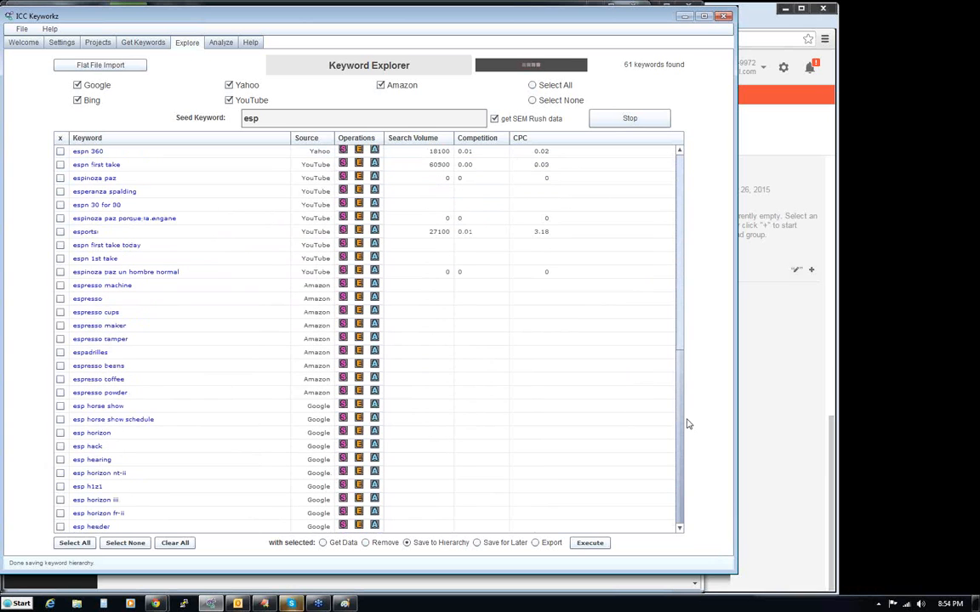
{"action": "left_click", "coordinate": [683, 467]}
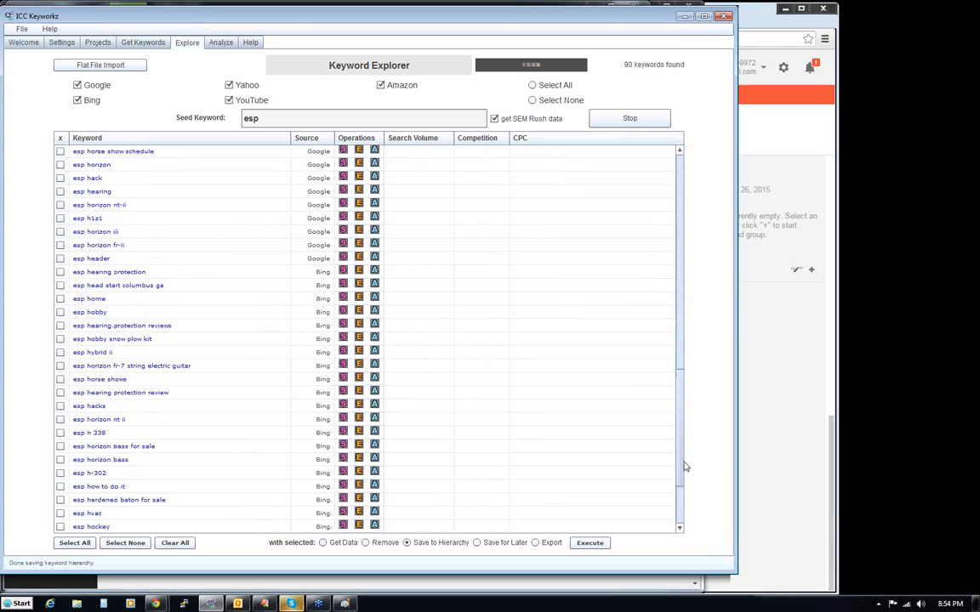
{"action": "left_click_drag", "start_coordinate": [682, 462], "coordinate": [680, 471]}
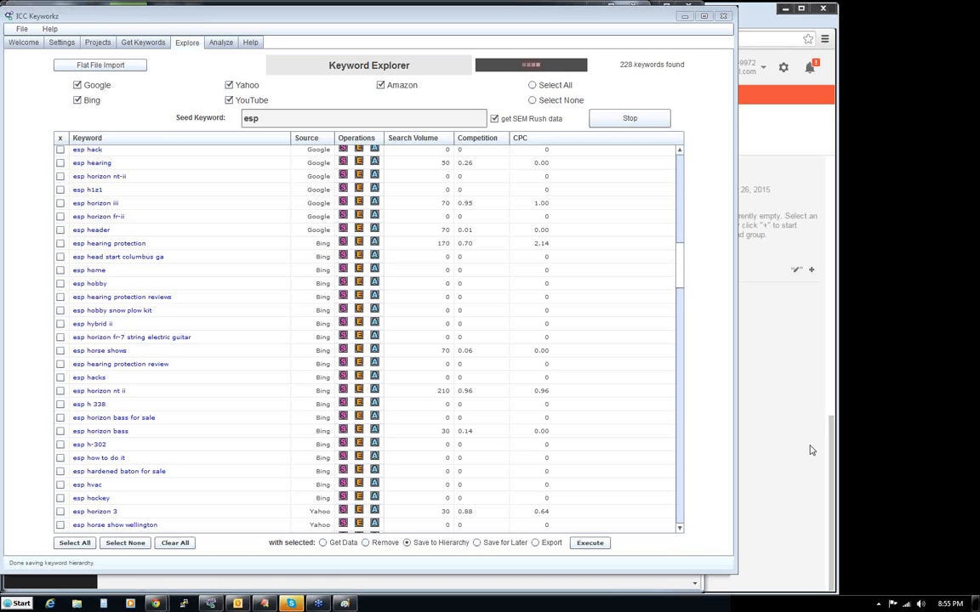
{"action": "left_click", "coordinate": [598, 119]}
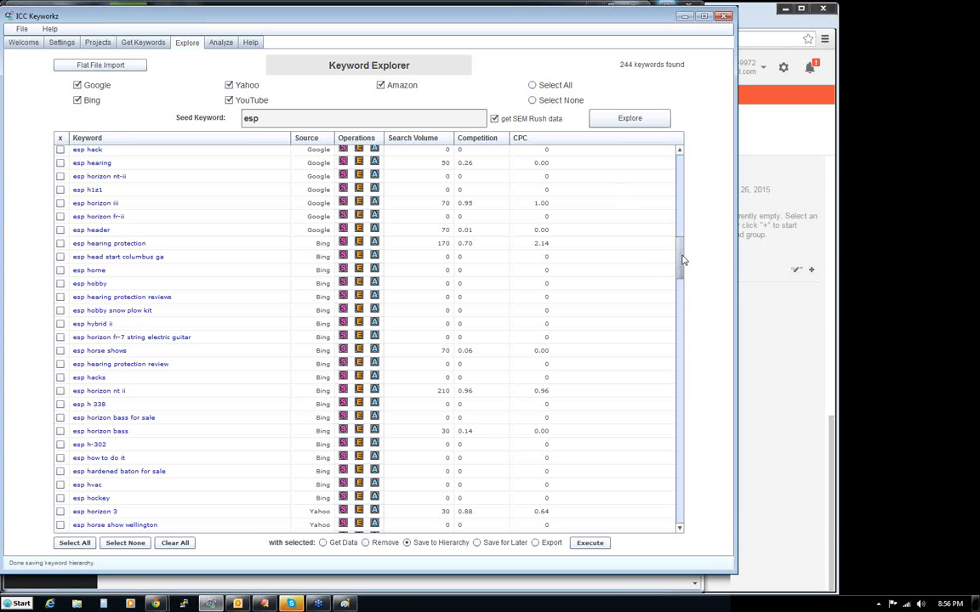
- Examine the full list of esp keyword suggestions with their search volume, competition and CPC
{"action": "left_click_drag", "start_coordinate": [682, 260], "coordinate": [686, 443]}
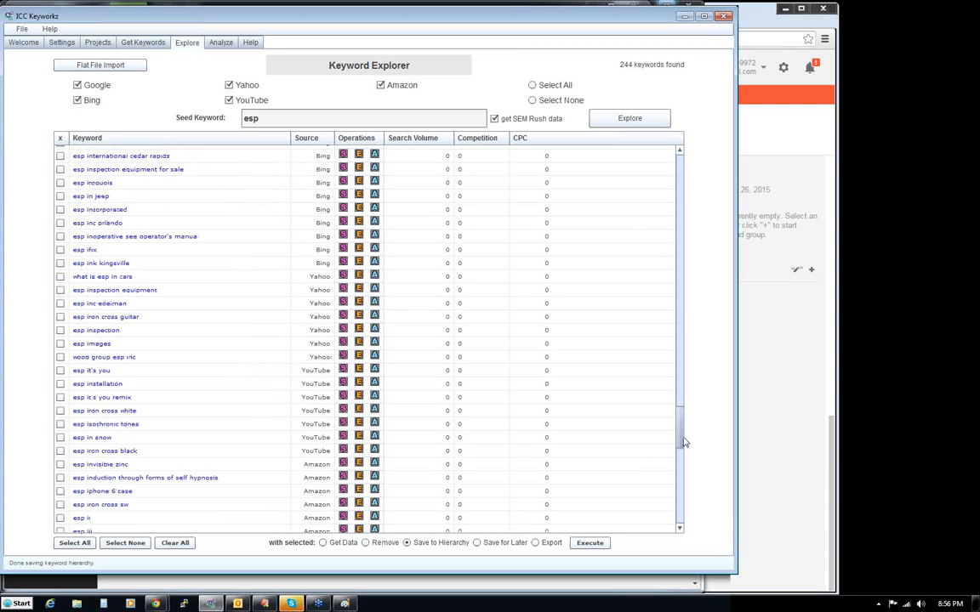
{"action": "mouse_move", "coordinate": [685, 442]}
{"action": "left_mouse_down"}
{"action": "mouse_move", "coordinate": [684, 456]}
{"action": "mouse_move", "coordinate": [690, 385]}
{"action": "left_mouse_up"}
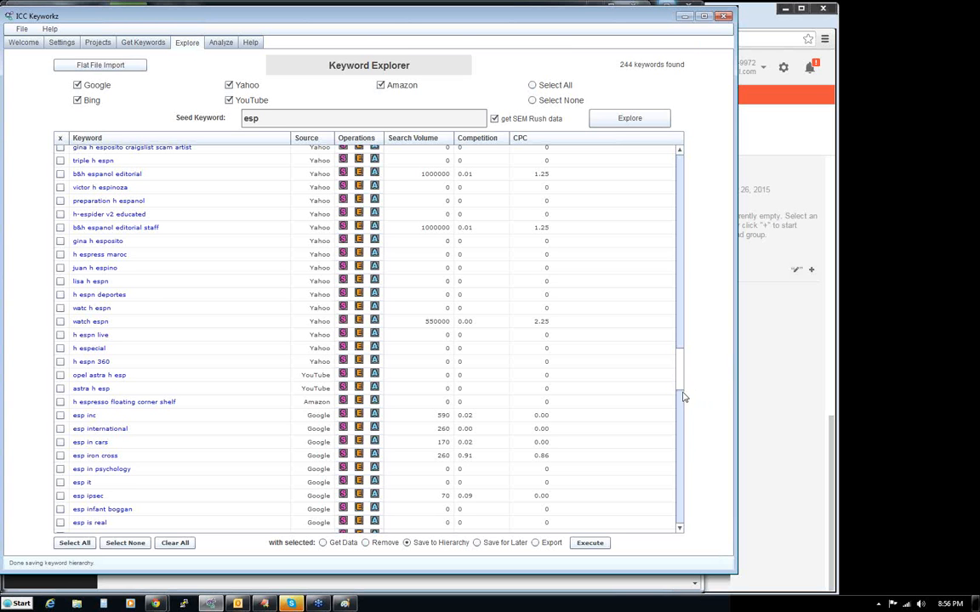
{"action": "left_click_drag", "start_coordinate": [685, 397], "coordinate": [689, 163]}
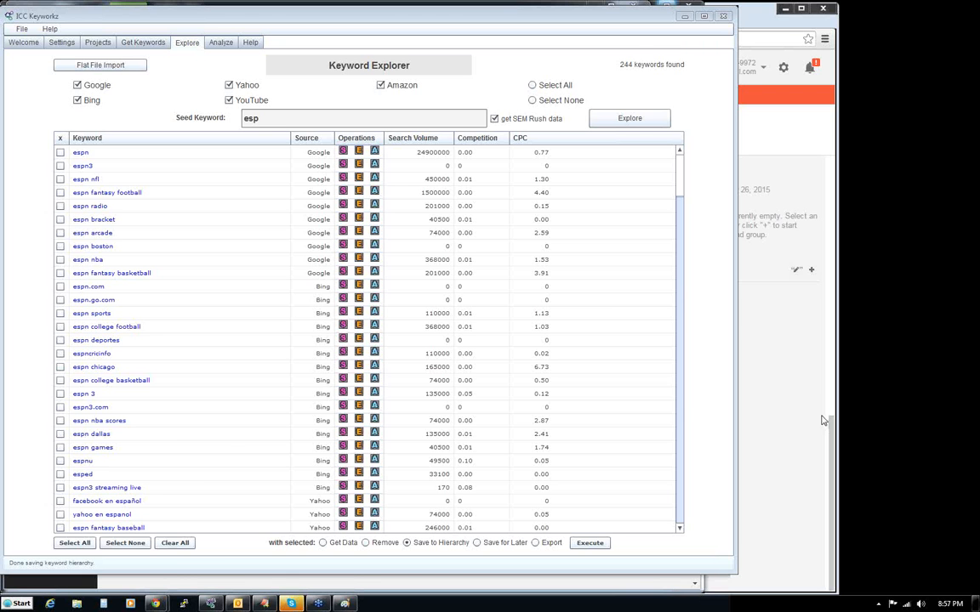
- Review the Beyond Paranormal project's keyword hierarchy from the first topic down to the last
{"action": "left_click", "coordinate": [92, 42]}
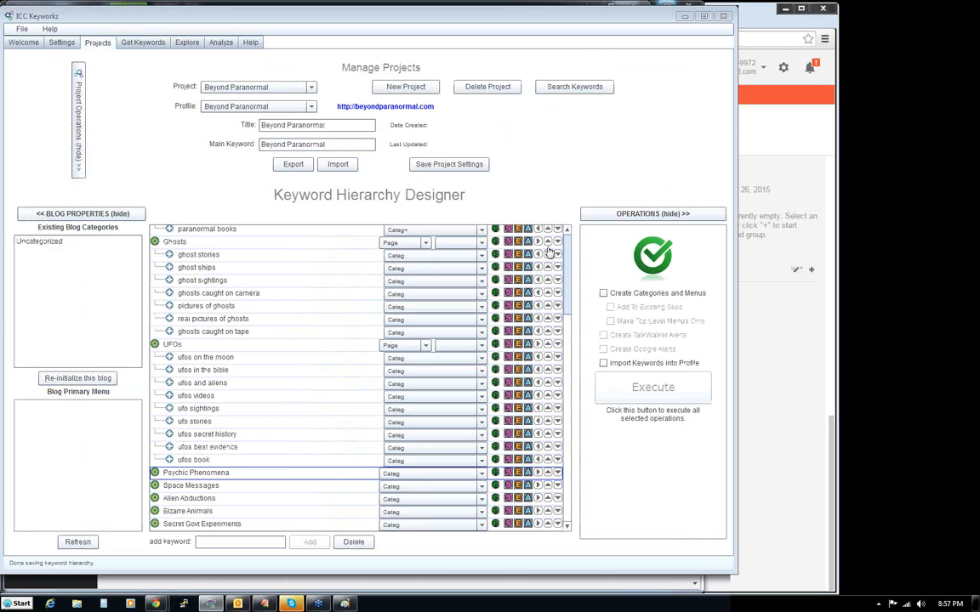
{"action": "left_click", "coordinate": [569, 306]}
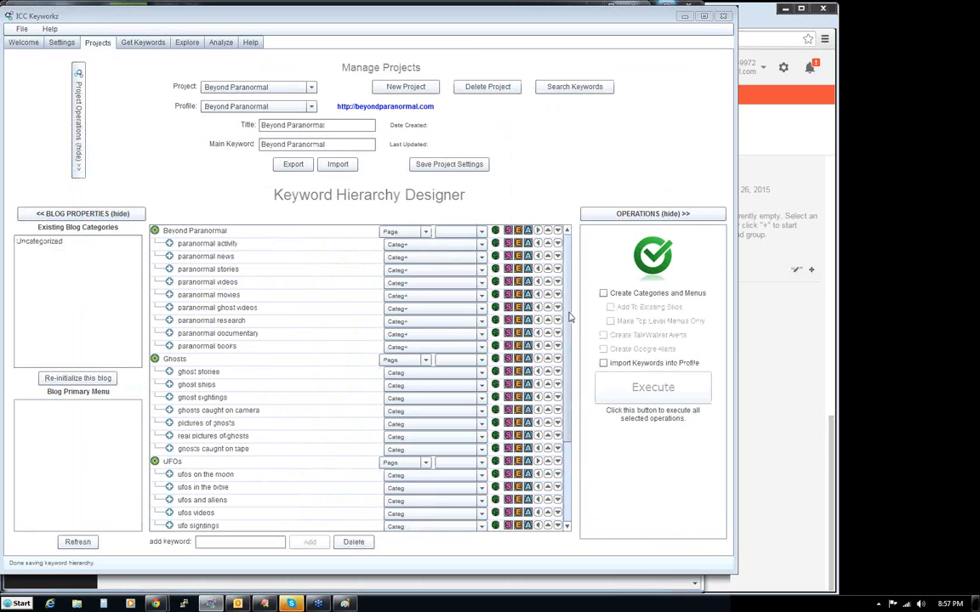
{"action": "left_click_drag", "start_coordinate": [570, 309], "coordinate": [572, 284]}
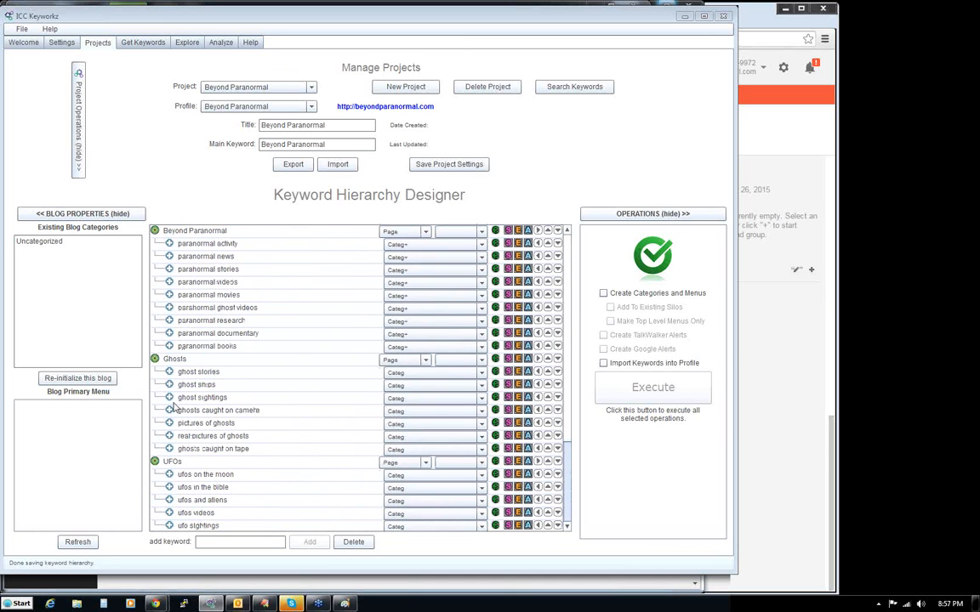
{"action": "scroll", "coordinate": [568, 414], "scroll_direction": "down", "scroll_amount": 3}
{"action": "left_click_drag", "start_coordinate": [568, 413], "coordinate": [568, 437]}
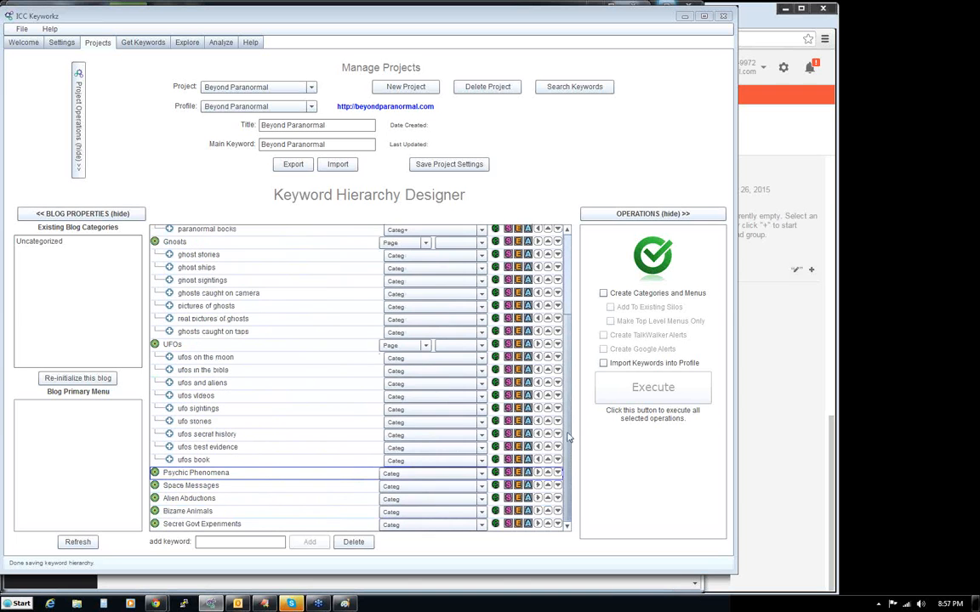
- Inspect the Beyond Paranormal profile settings and the SEM Rush configuration
{"action": "left_click", "coordinate": [184, 42]}
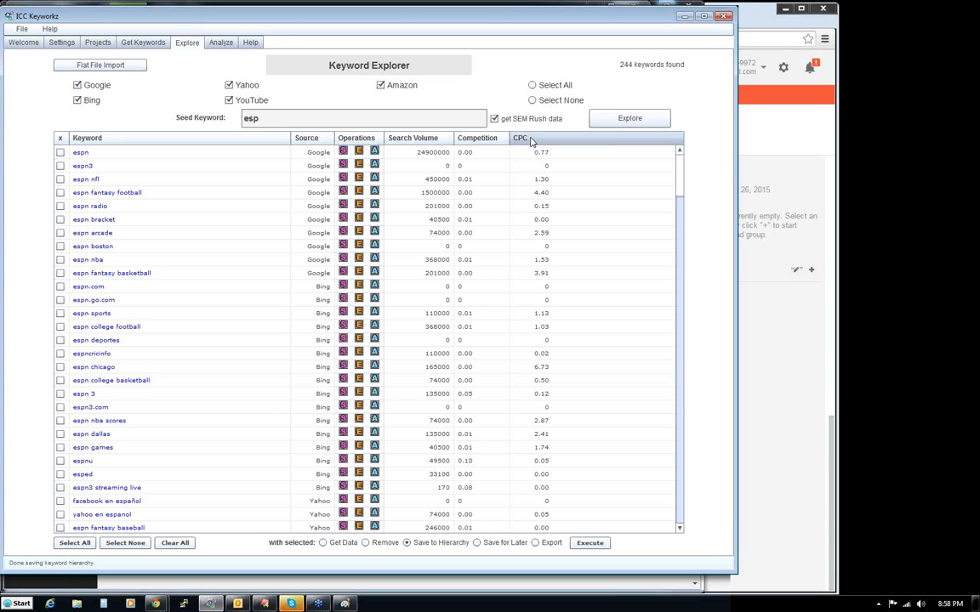
{"action": "left_click", "coordinate": [62, 43]}
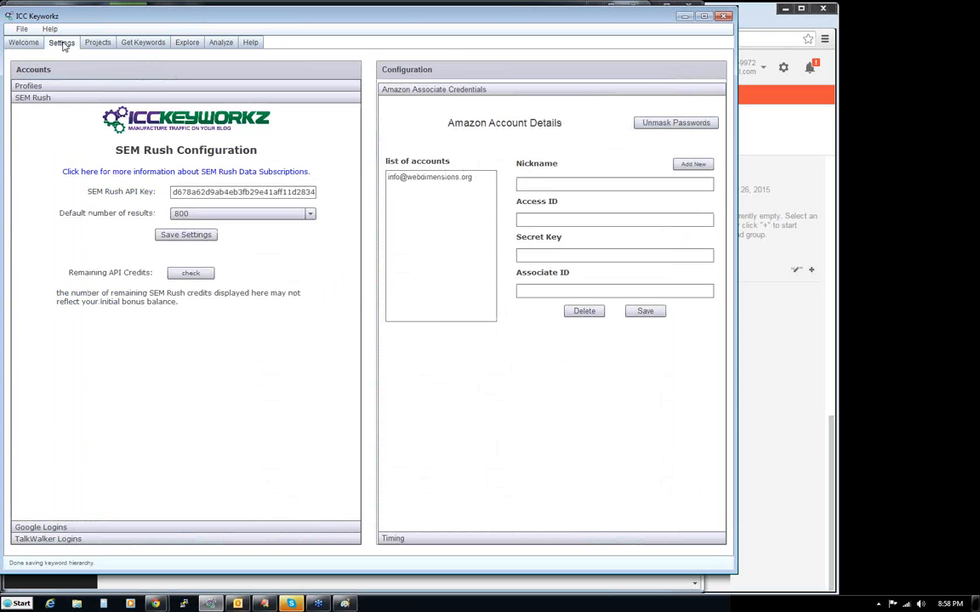
{"action": "left_click", "coordinate": [91, 85]}
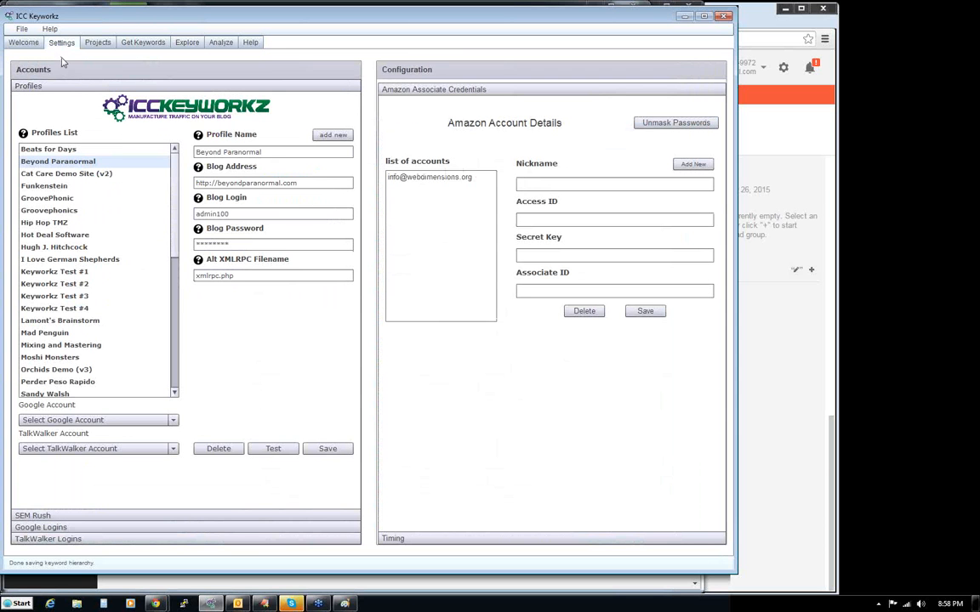
{"action": "left_click", "coordinate": [81, 518]}
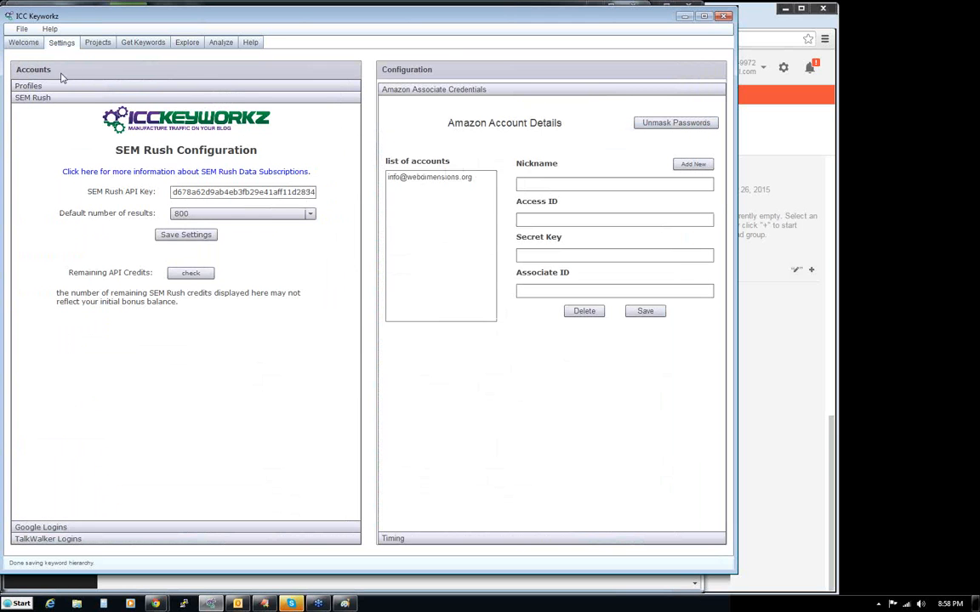
- Add the keyword ESP to the Beyond Paranormal project's keyword hierarchy
{"action": "left_click", "coordinate": [99, 48]}
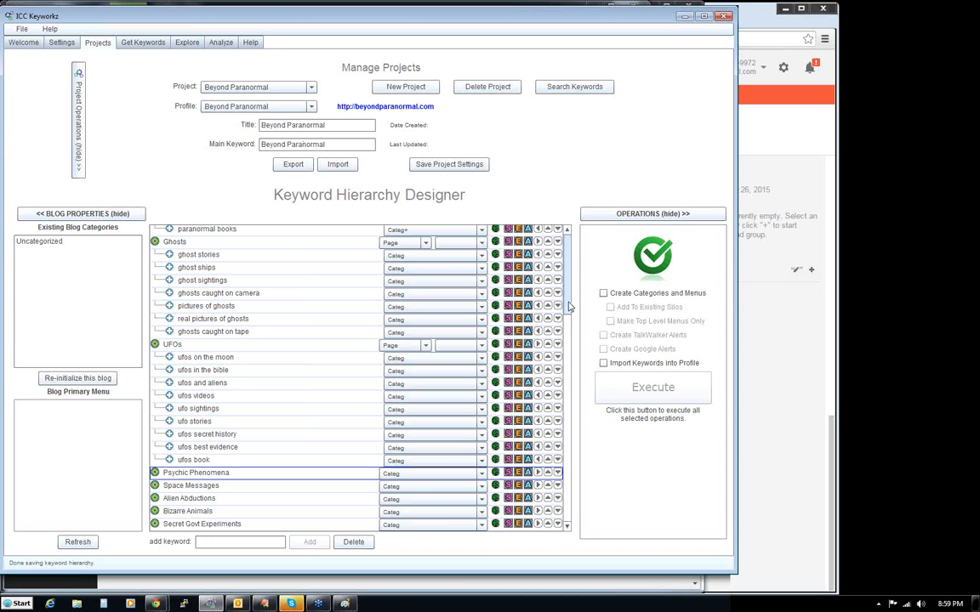
{"action": "scroll", "coordinate": [569, 307], "scroll_direction": "up", "scroll_amount": 3}
{"action": "scroll", "coordinate": [569, 307], "scroll_direction": "down", "scroll_amount": 5}
{"action": "scroll", "coordinate": [572, 287], "scroll_direction": "up", "scroll_amount": 5}
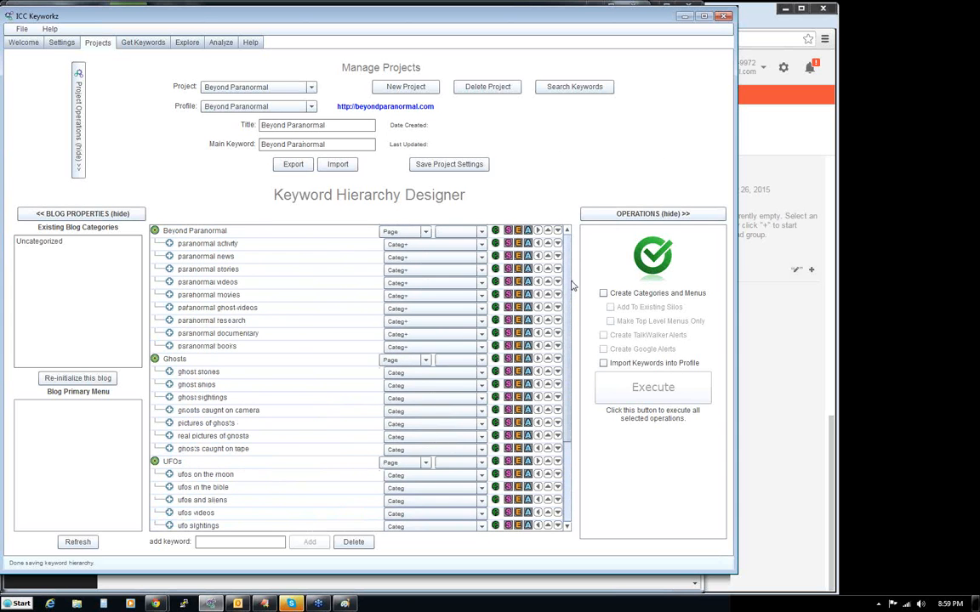
{"action": "scroll", "coordinate": [572, 286], "scroll_direction": "down", "scroll_amount": 3}
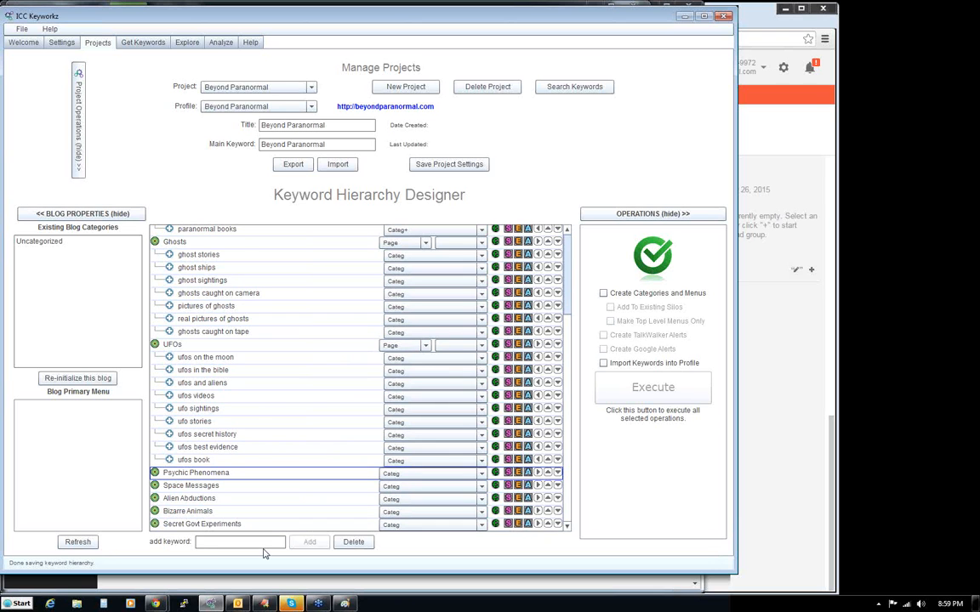
{"action": "type", "text": "ESP"}
{"action": "key", "text": "Return"}
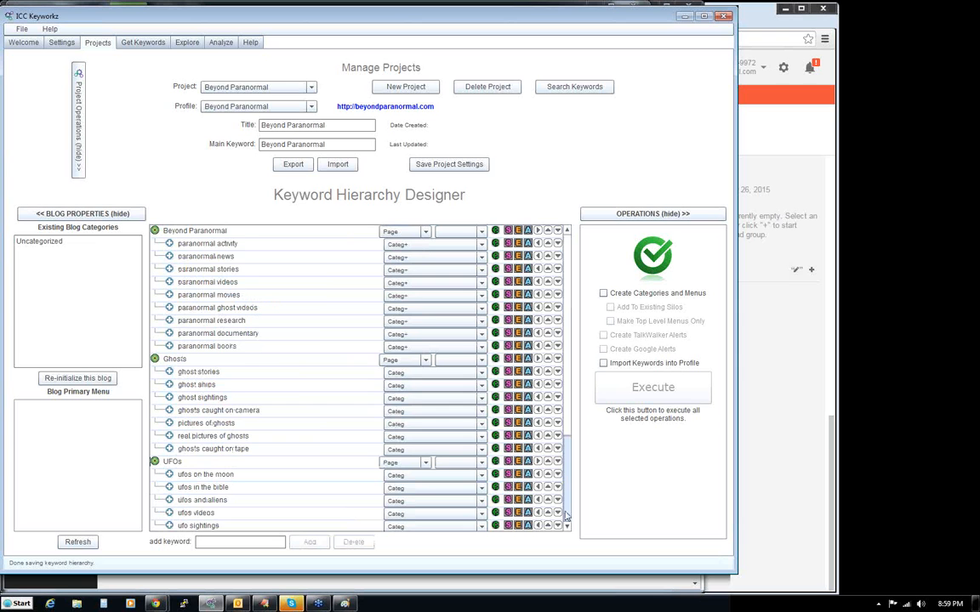
- Hide the project operations section so the Keyword Hierarchy Designer has more room
{"action": "scroll", "coordinate": [566, 515], "scroll_direction": "down", "scroll_amount": 3}
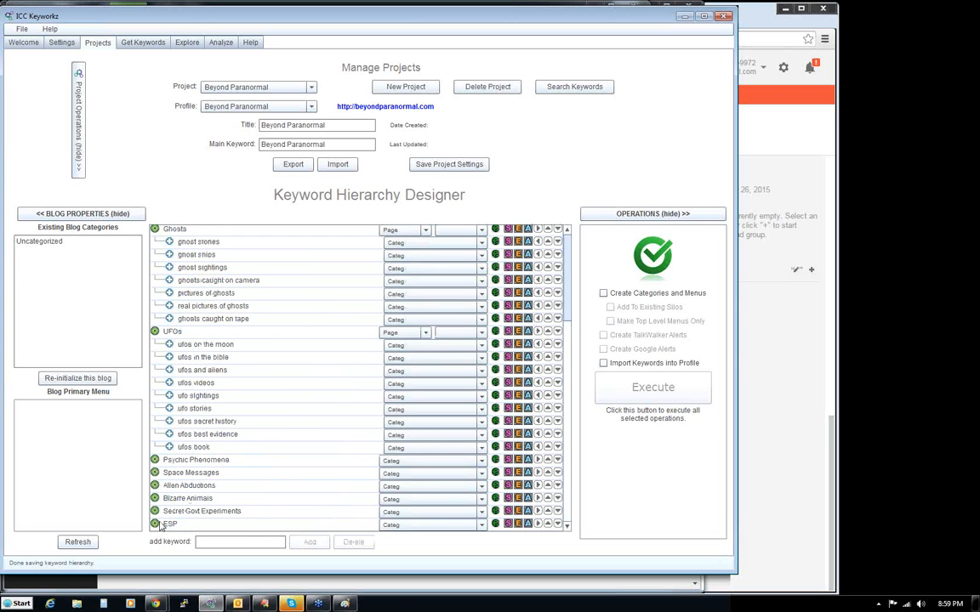
{"action": "left_click", "coordinate": [201, 541]}
{"action": "left_click", "coordinate": [77, 123]}
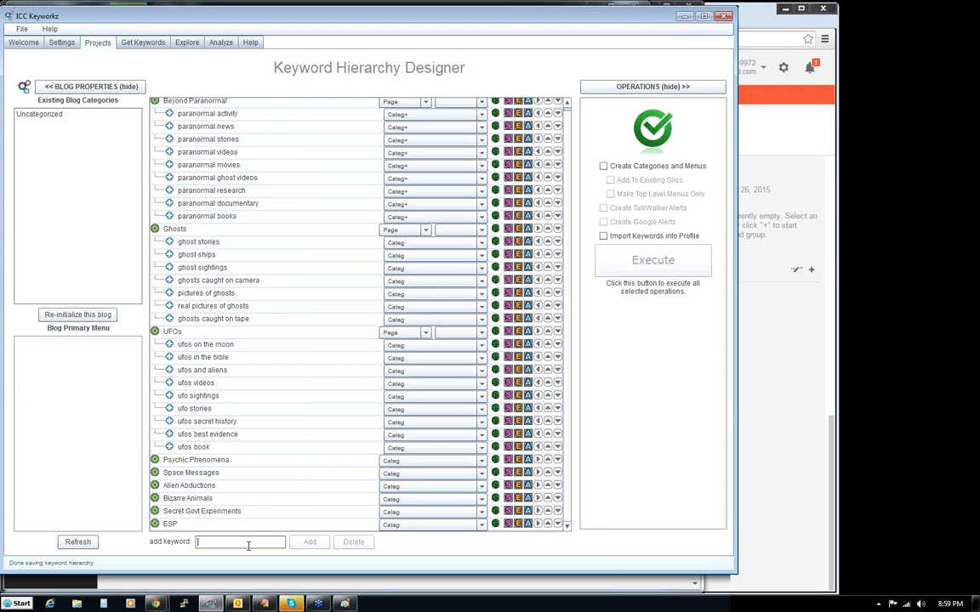
- Add the keyword Psychokinesis to the hierarchy
{"action": "type", "text": "Psyhco"}
{"action": "key", "text": "BackSpace"}
{"action": "key", "text": "BackSpace"}
{"action": "key", "text": "BackSpace"}
{"action": "type", "text": "cholinesis"}
{"action": "key", "text": "Return"}
- Add the keywords Telekinesis and Psychometry to the hierarchy
{"action": "type", "text": "Telek"}
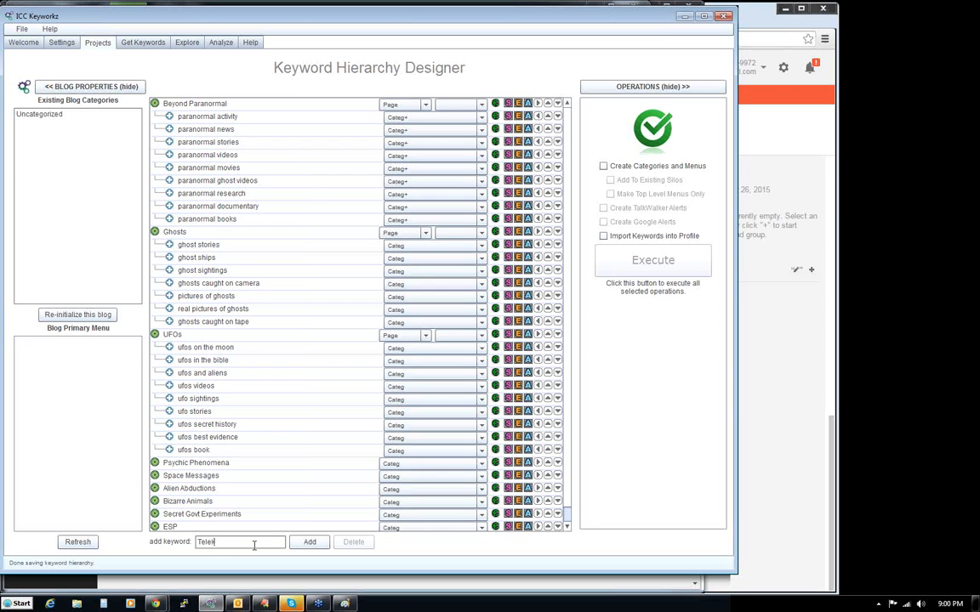
{"action": "type", "text": "inesis"}
{"action": "key", "text": "Return"}
{"action": "type", "text": "Psychometry"}
{"action": "key", "text": "Return"}
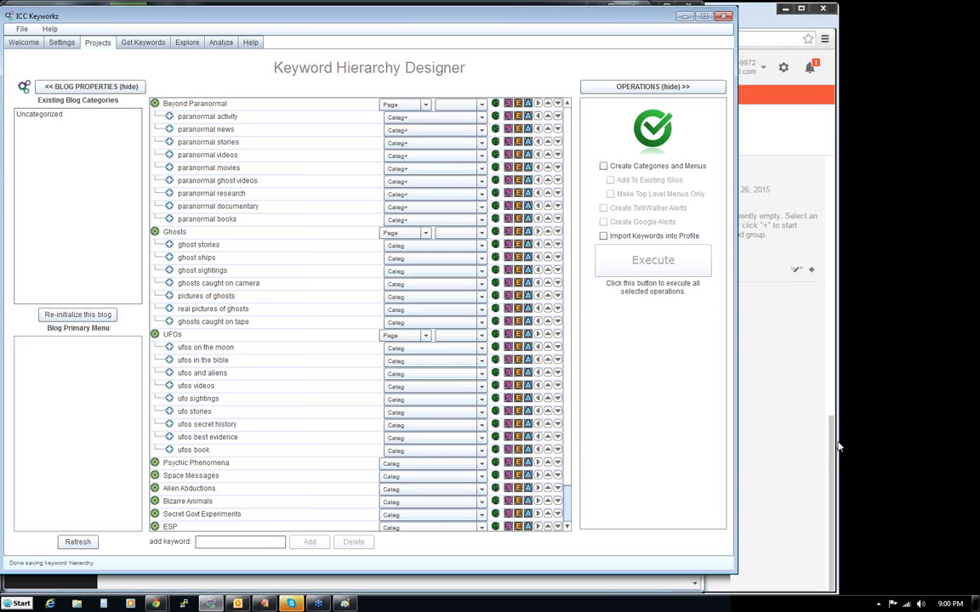
- Move ESP, Psychokinesis, Telekinesis and Psychometry, in that order, directly below Psychic Phenomena in the hierarchy
{"action": "scroll", "coordinate": [569, 516], "scroll_direction": "down", "scroll_amount": 1}
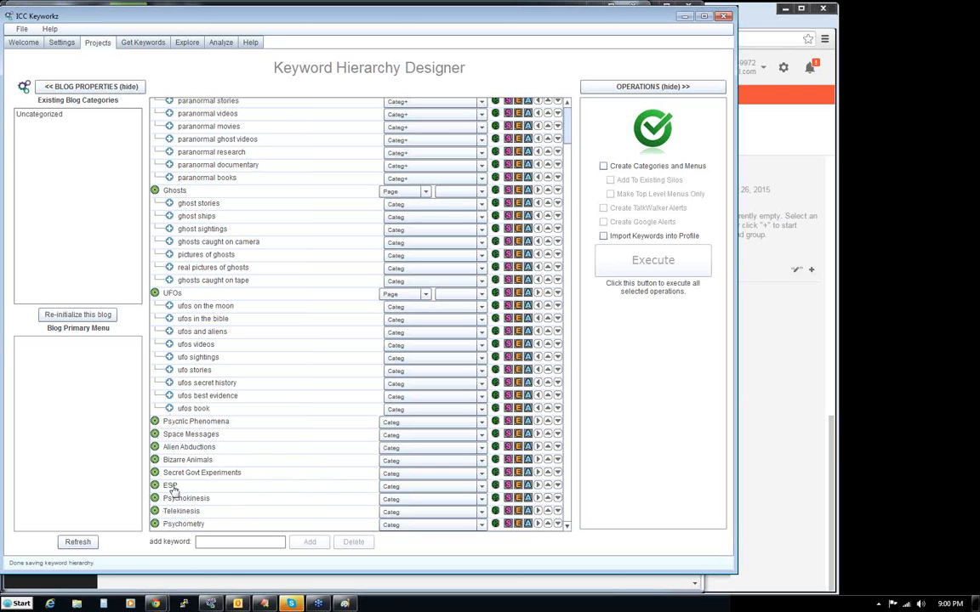
{"action": "left_click_drag", "start_coordinate": [158, 446], "coordinate": [182, 449]}
{"action": "left_click_drag", "start_coordinate": [184, 434], "coordinate": [183, 435]}
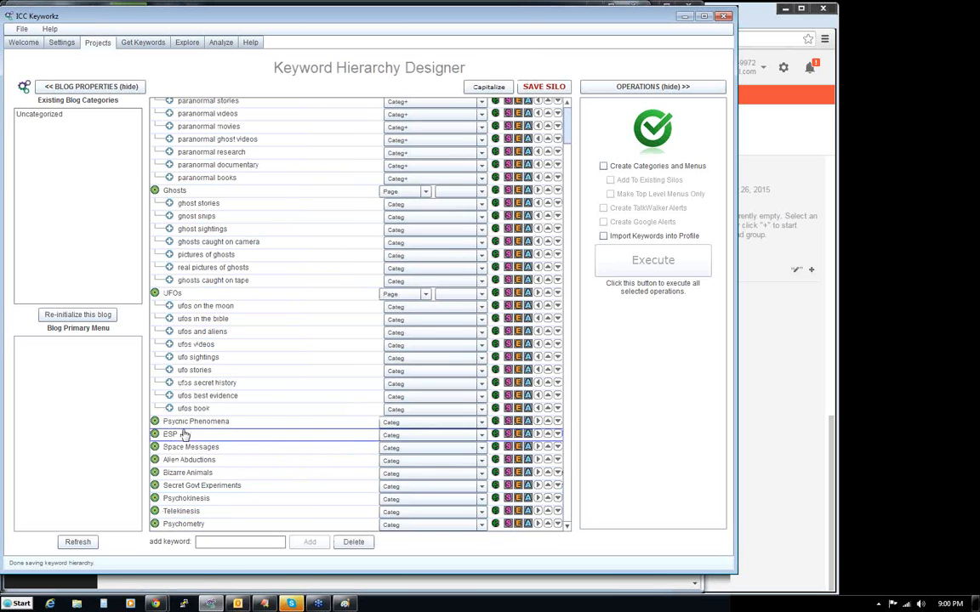
{"action": "left_click_drag", "start_coordinate": [187, 498], "coordinate": [189, 452]}
{"action": "left_click_drag", "start_coordinate": [190, 511], "coordinate": [192, 464]}
{"action": "left_click_drag", "start_coordinate": [184, 524], "coordinate": [194, 474]}
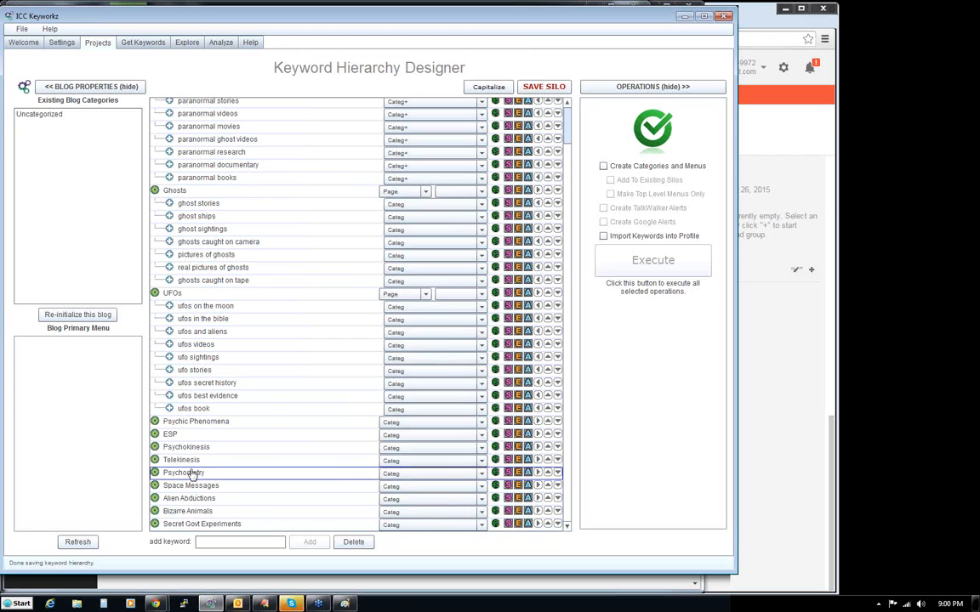
- Make Psychometry, Telekinesis and Psychokinesis child keywords of ESP
{"action": "left_click", "coordinate": [538, 473]}
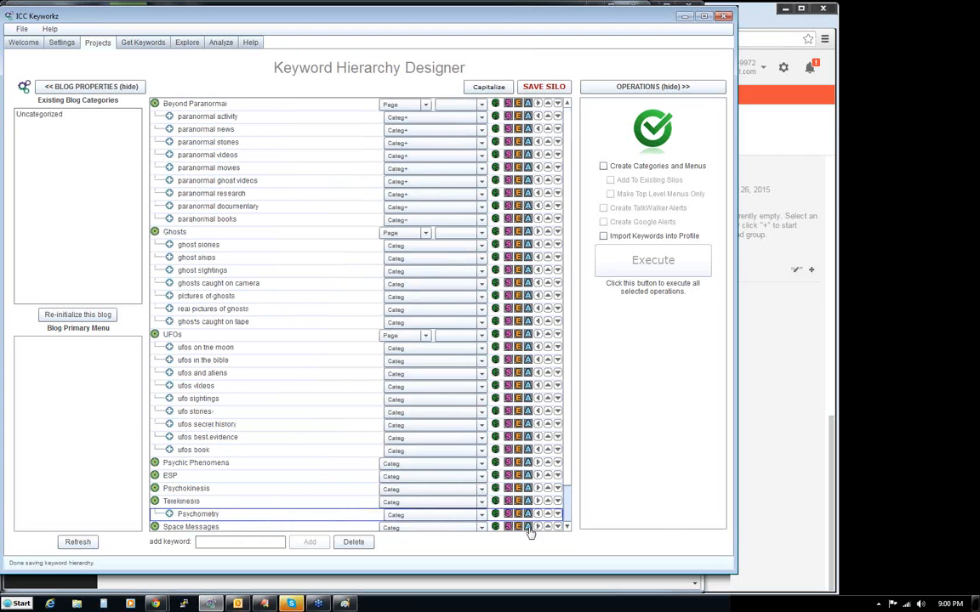
{"action": "left_click", "coordinate": [538, 502]}
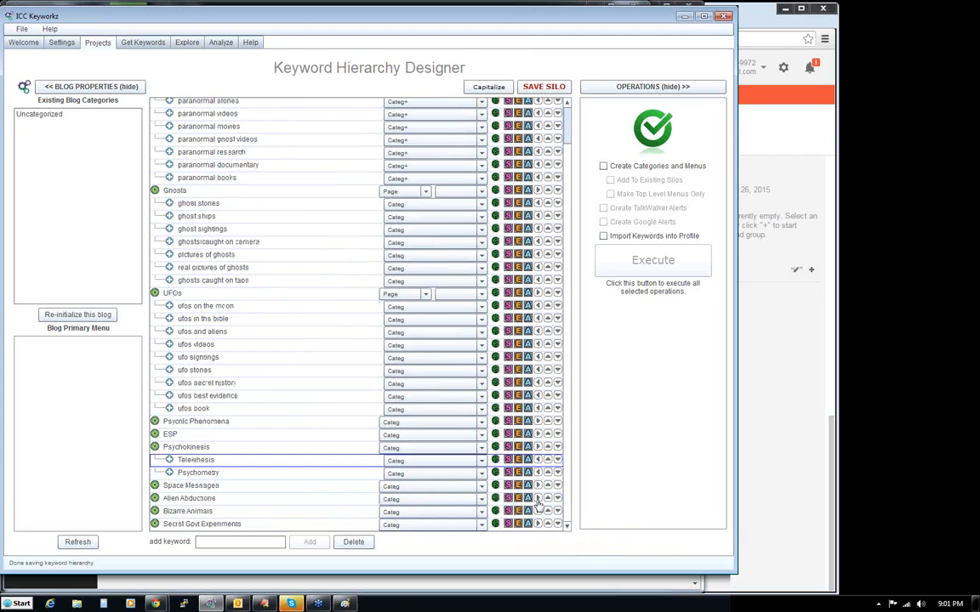
{"action": "left_click", "coordinate": [538, 446]}
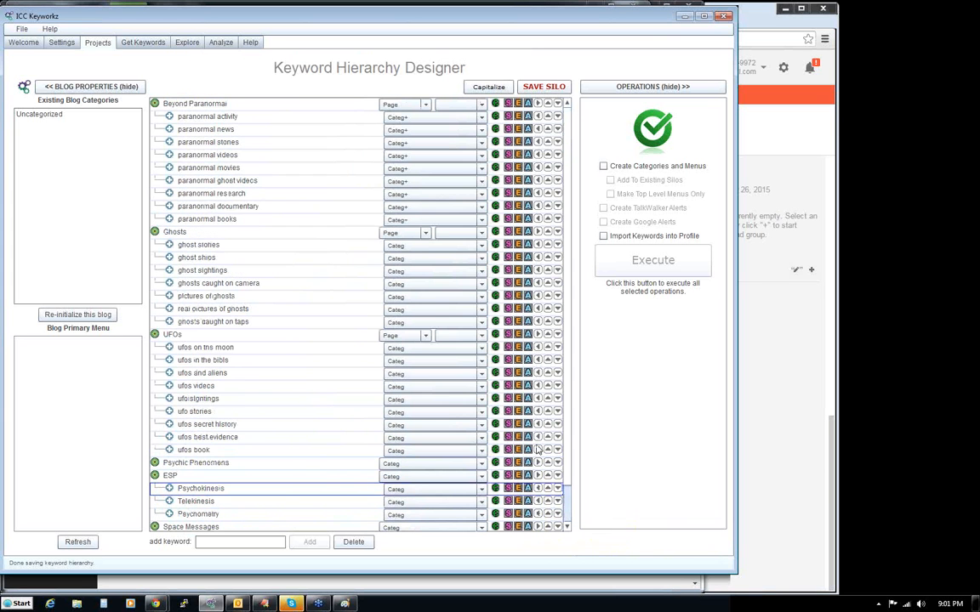
{"action": "left_click_drag", "start_coordinate": [568, 479], "coordinate": [569, 528]}
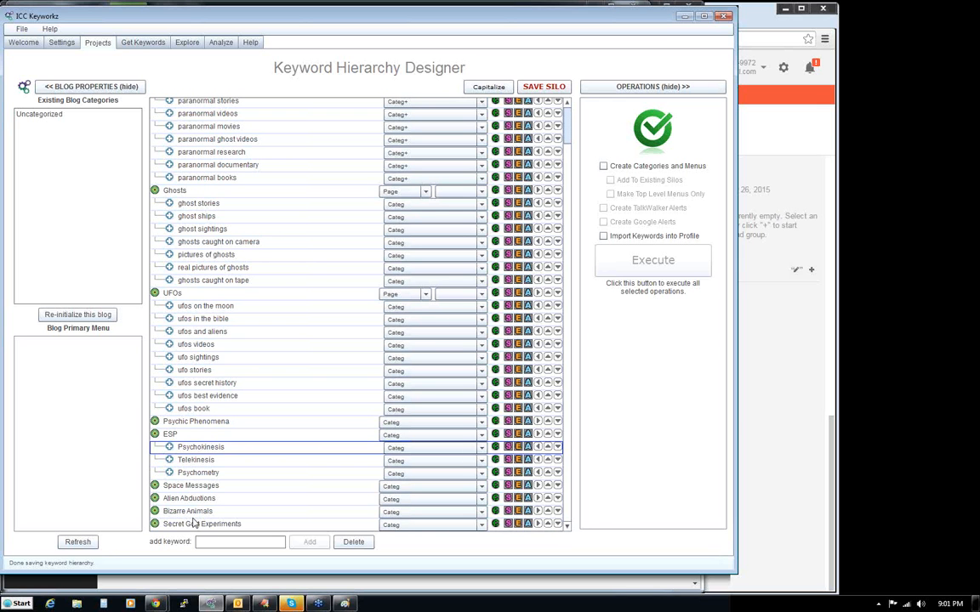
{"action": "left_click", "coordinate": [170, 436]}
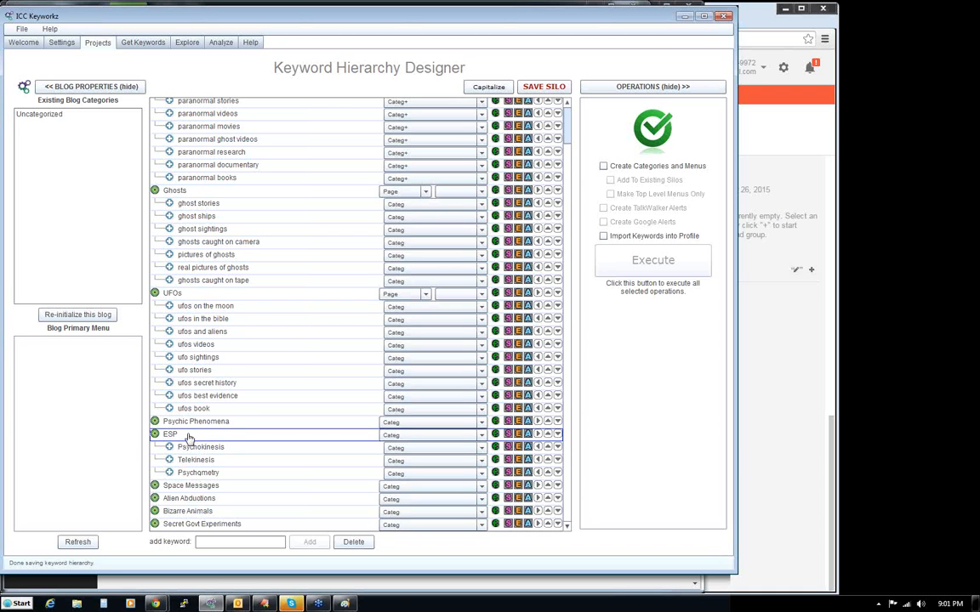
{"action": "left_click", "coordinate": [230, 543]}
{"action": "left_click", "coordinate": [966, 562]}
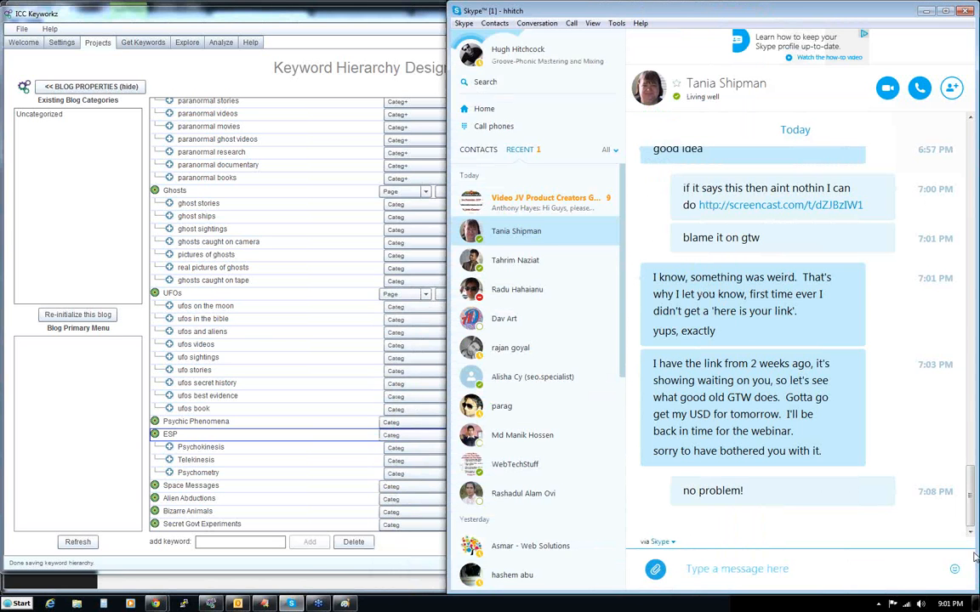
{"action": "left_click", "coordinate": [456, 11]}
{"action": "left_click", "coordinate": [476, 92]}
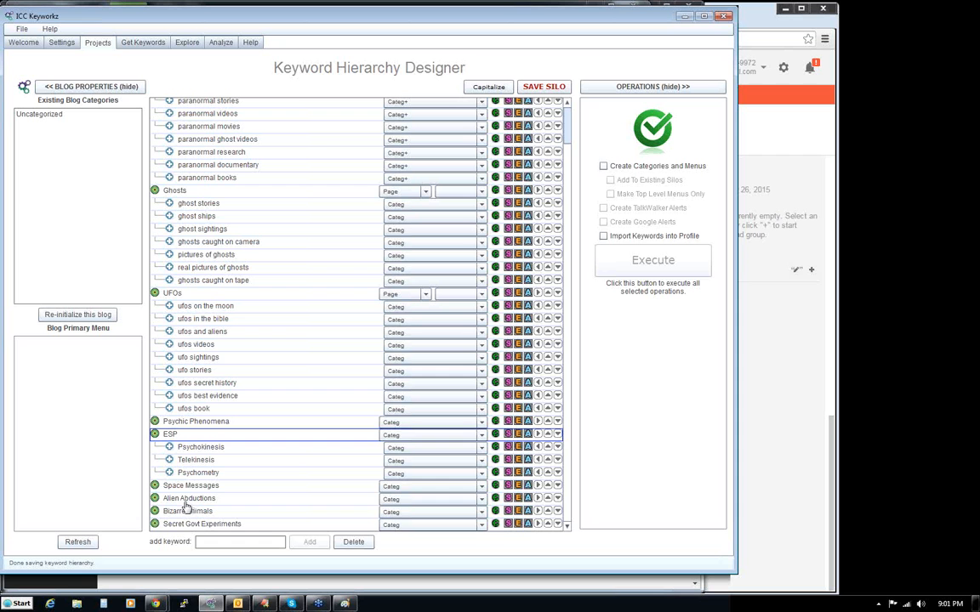
- Delete the Space Messages keyword from the hierarchy and confirm the deletion
{"action": "left_click", "coordinate": [190, 489]}
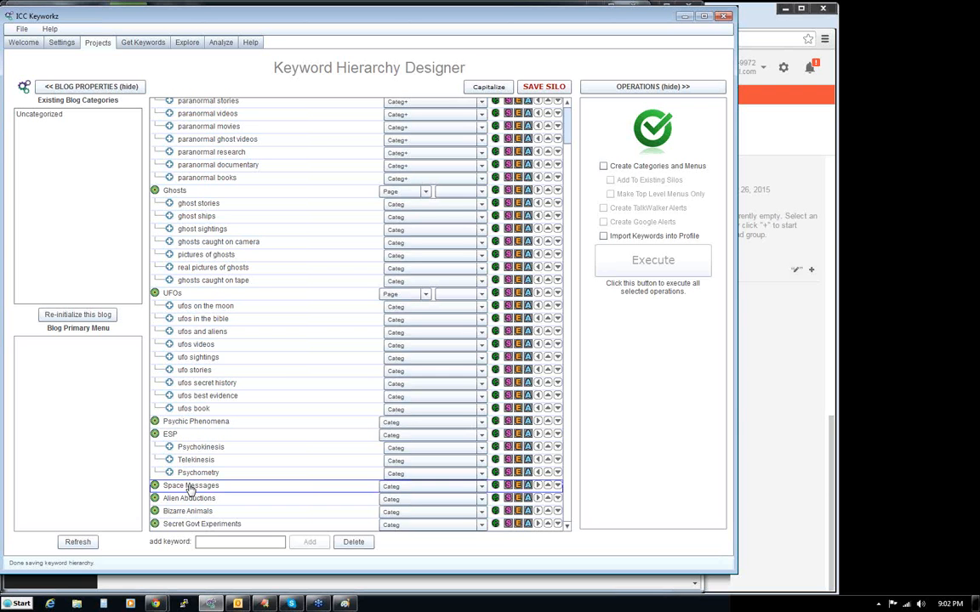
{"action": "left_click", "coordinate": [352, 542]}
{"action": "left_click", "coordinate": [422, 358]}
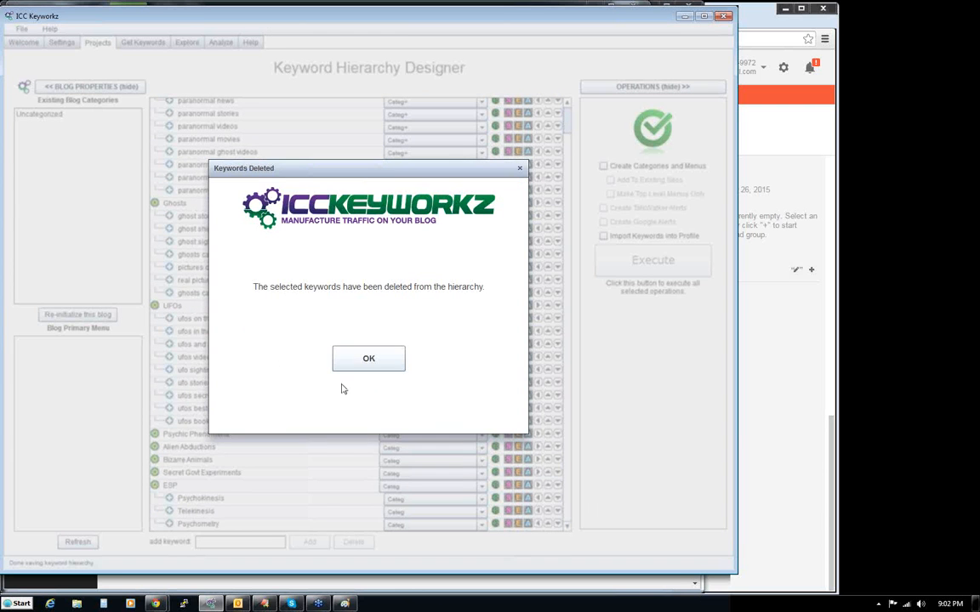
{"action": "left_click", "coordinate": [369, 358]}
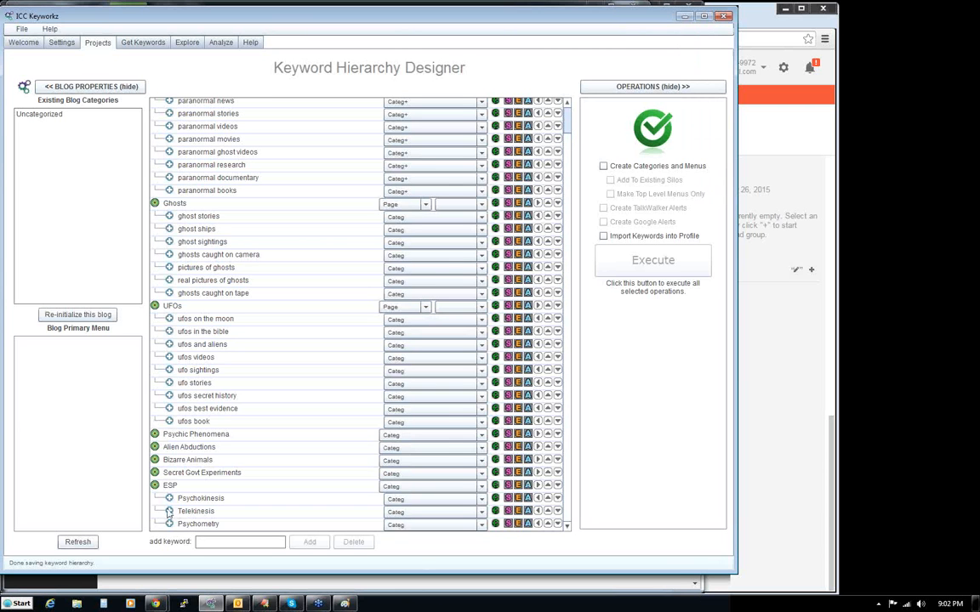
- Delete the Secret Govt Experiments keyword from the hierarchy and confirm the deletion
{"action": "left_click", "coordinate": [182, 473]}
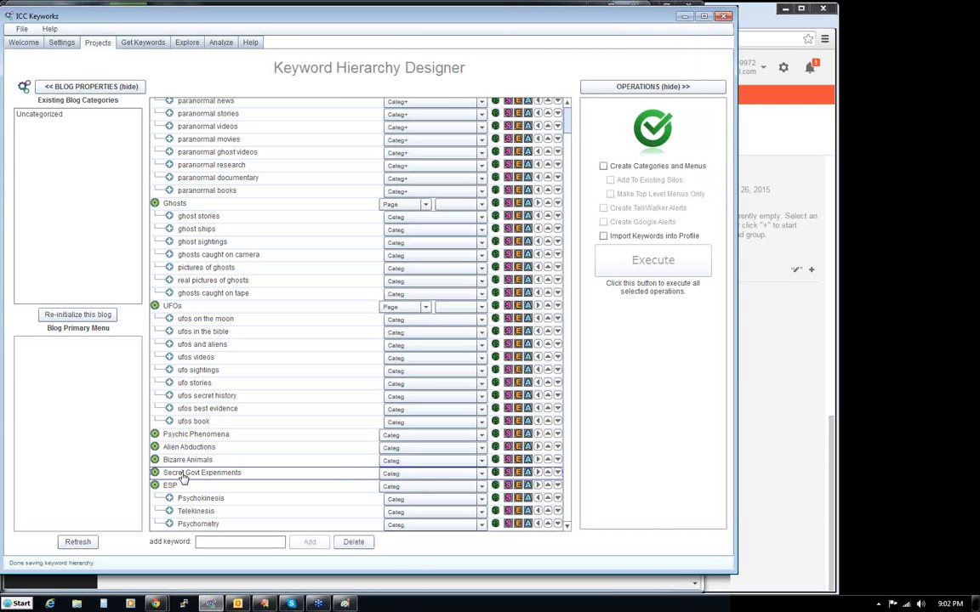
{"action": "left_click", "coordinate": [357, 543]}
{"action": "left_click", "coordinate": [407, 363]}
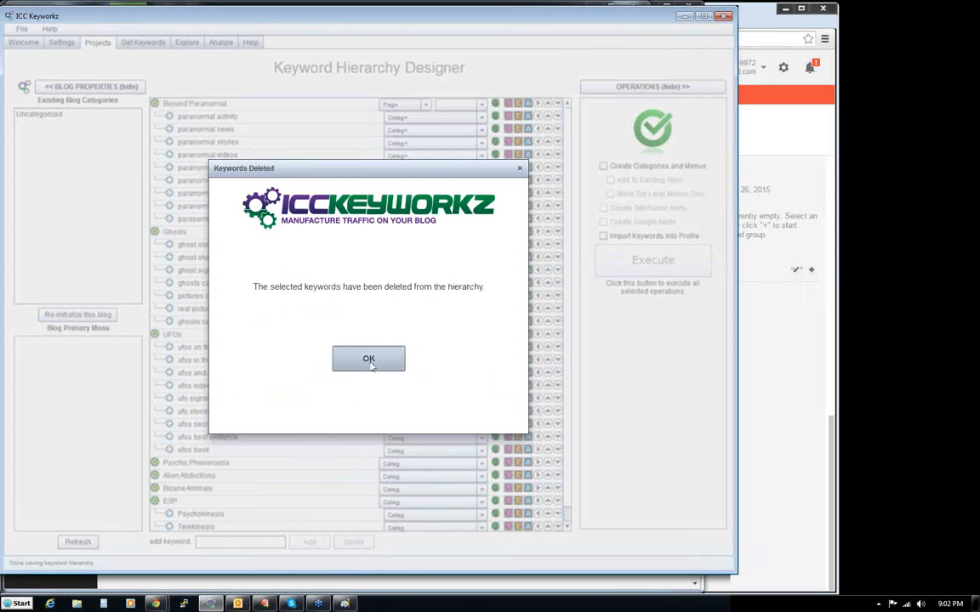
{"action": "left_click", "coordinate": [339, 358]}
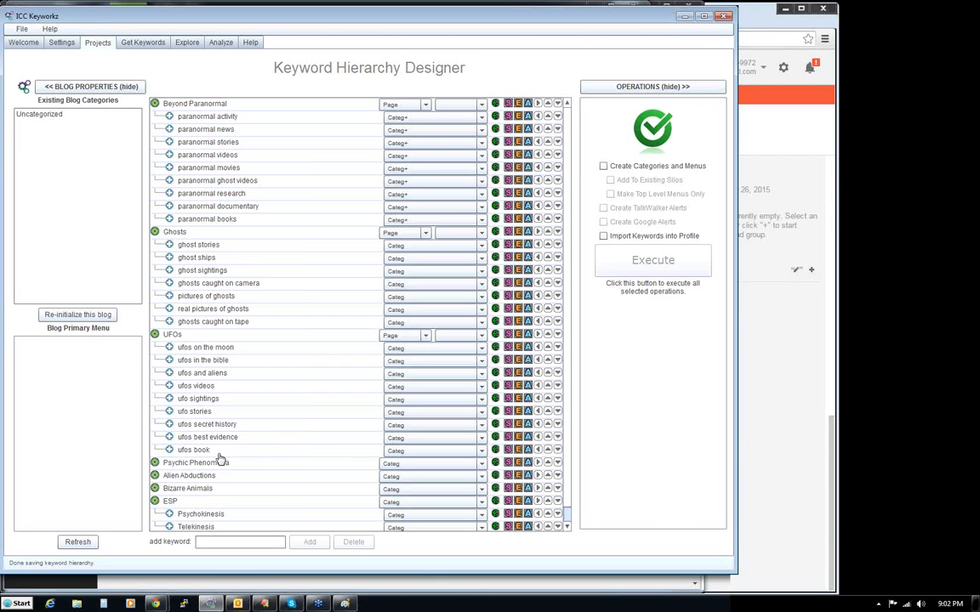
- Delete the Bizarre Animals keyword from the hierarchy and confirm the deletion
{"action": "left_click", "coordinate": [194, 491]}
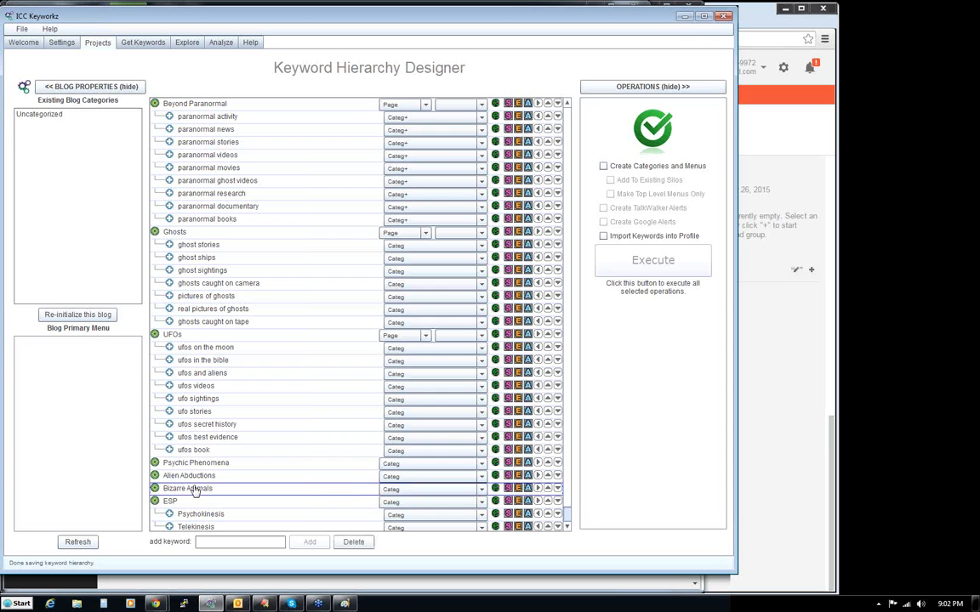
{"action": "left_click", "coordinate": [354, 542]}
{"action": "left_click", "coordinate": [416, 361]}
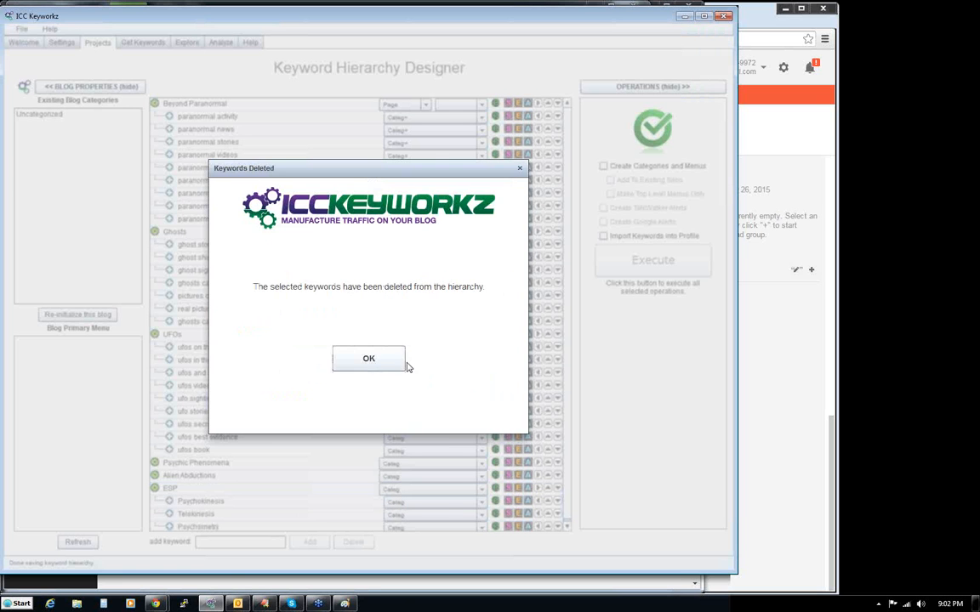
{"action": "left_click", "coordinate": [375, 367]}
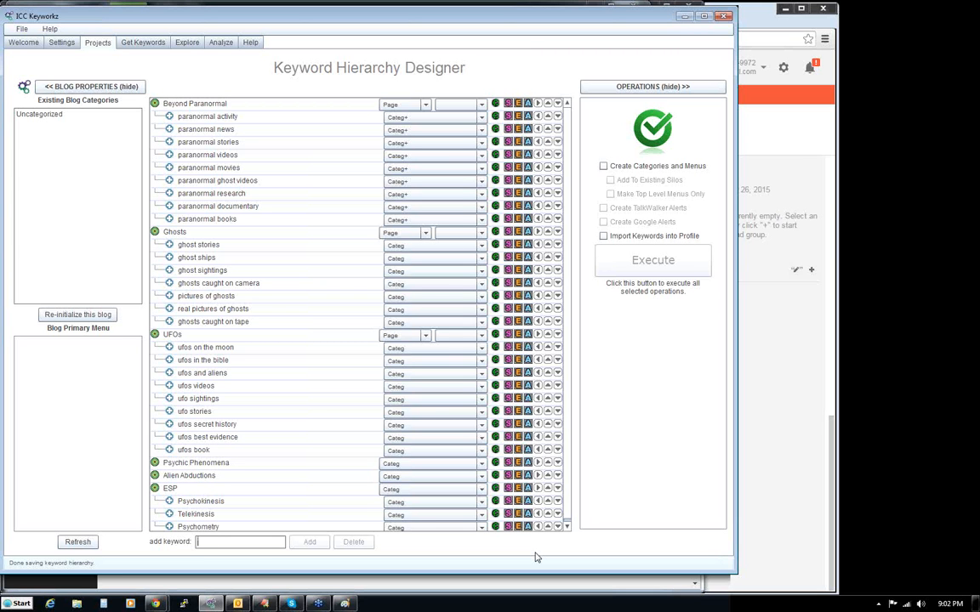
{"action": "left_click", "coordinate": [143, 41]}
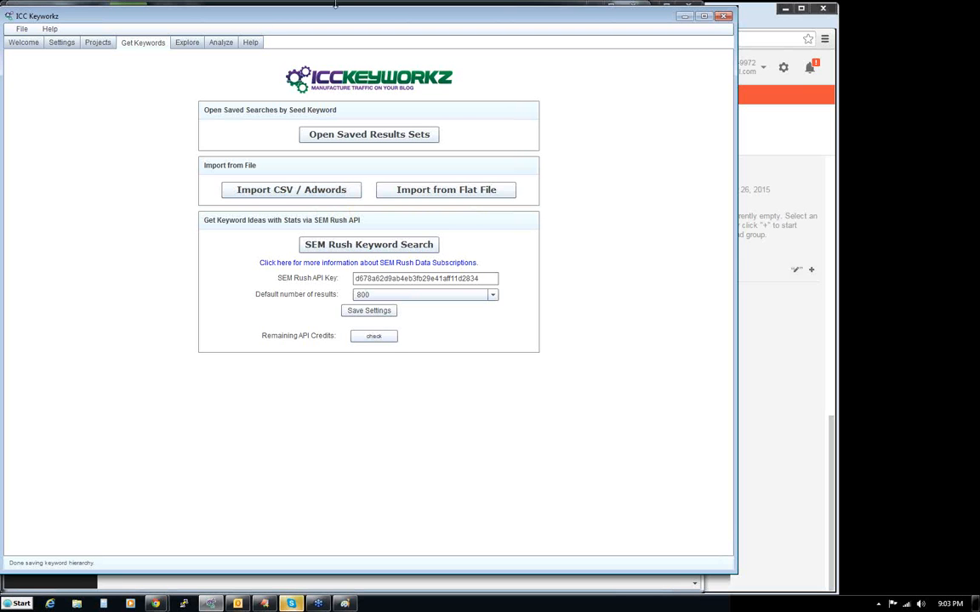
{"action": "left_click", "coordinate": [95, 43]}
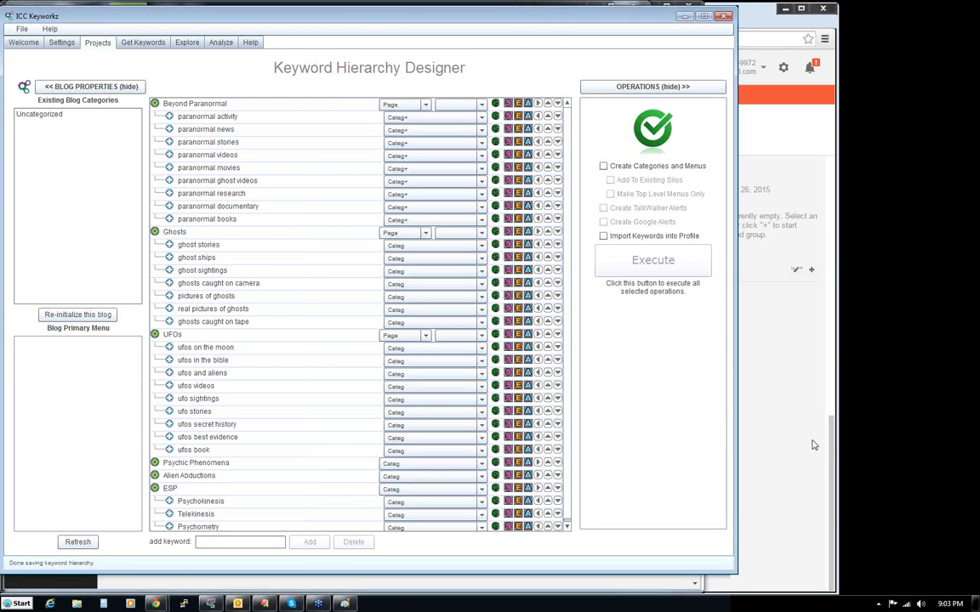
- Add the keyword Pyrokinesis under ESP and make it a child keyword alongside Psychokinesis
{"action": "left_click", "coordinate": [216, 490]}
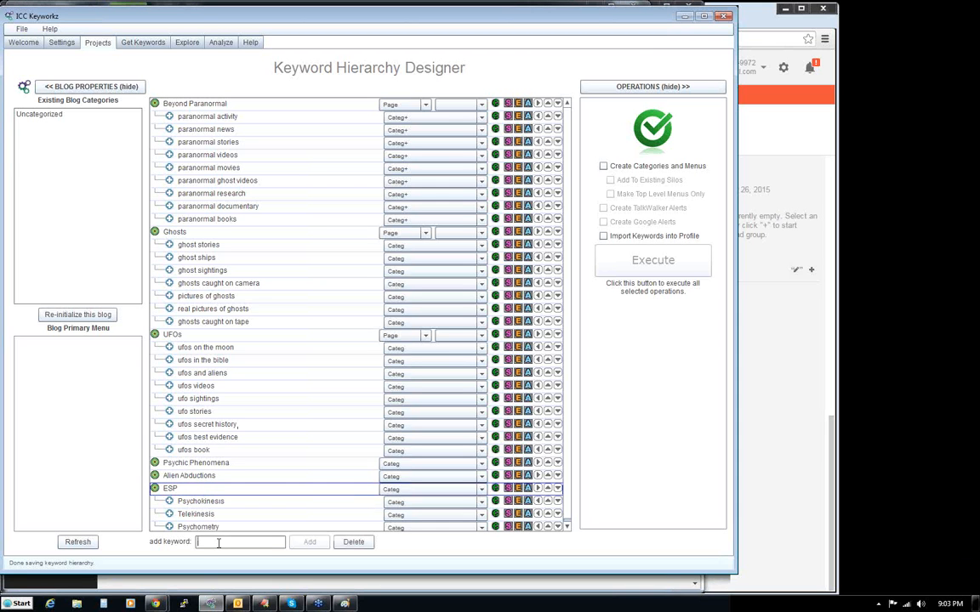
{"action": "type", "text": "F"}
{"action": "key", "text": "Return"}
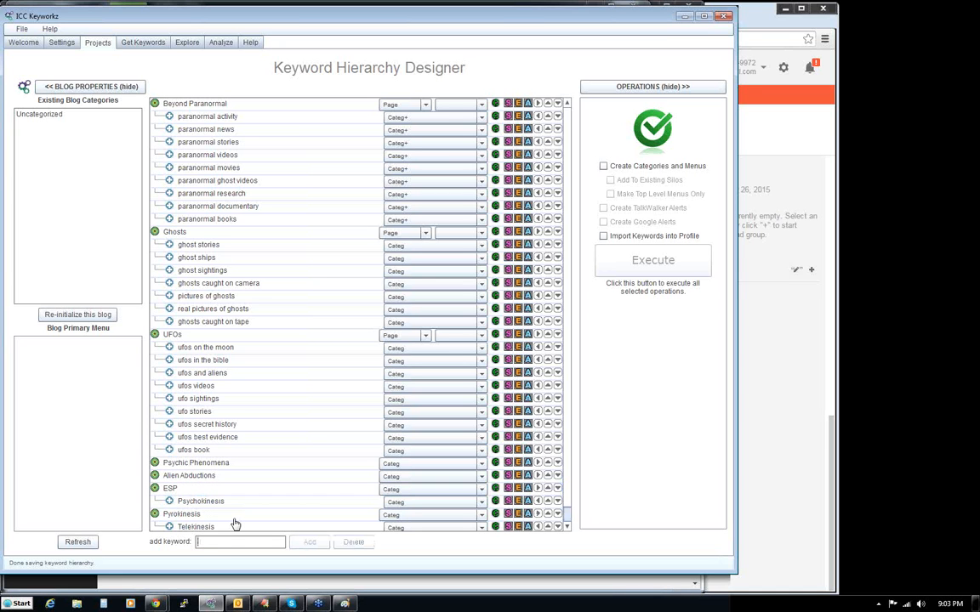
{"action": "left_click", "coordinate": [537, 515]}
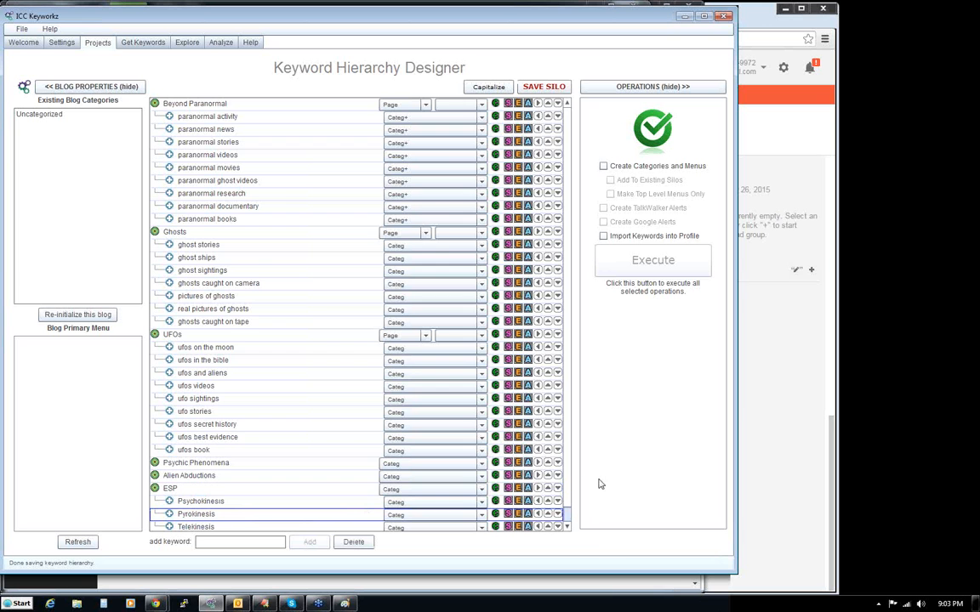
- Demote ESP to a child keyword on the same level as Psychokinesis, Pyrokinesis, Telekinesis and Psychometry
{"action": "scroll", "coordinate": [568, 490], "scroll_direction": "down", "scroll_amount": 1}
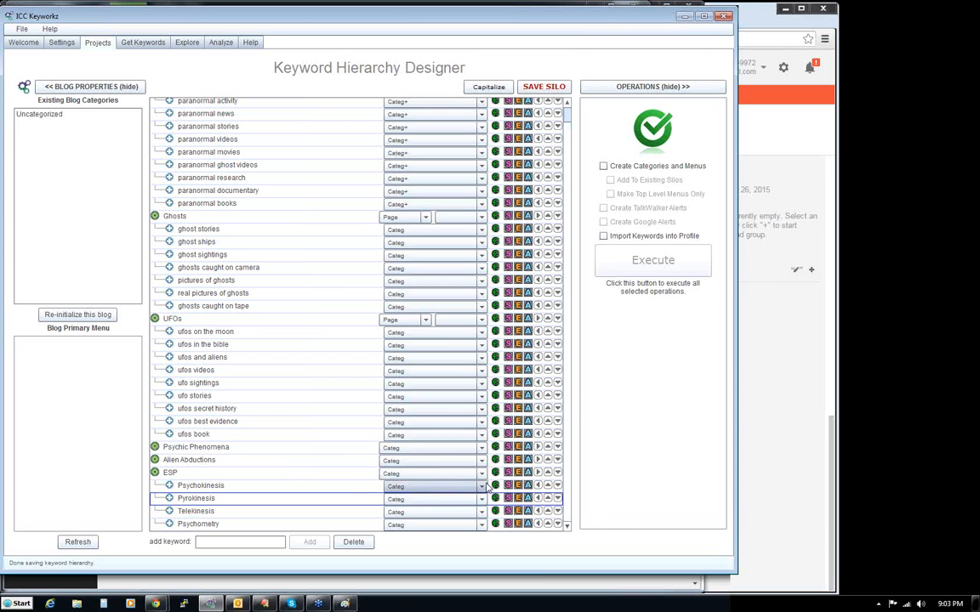
{"action": "left_click", "coordinate": [536, 473]}
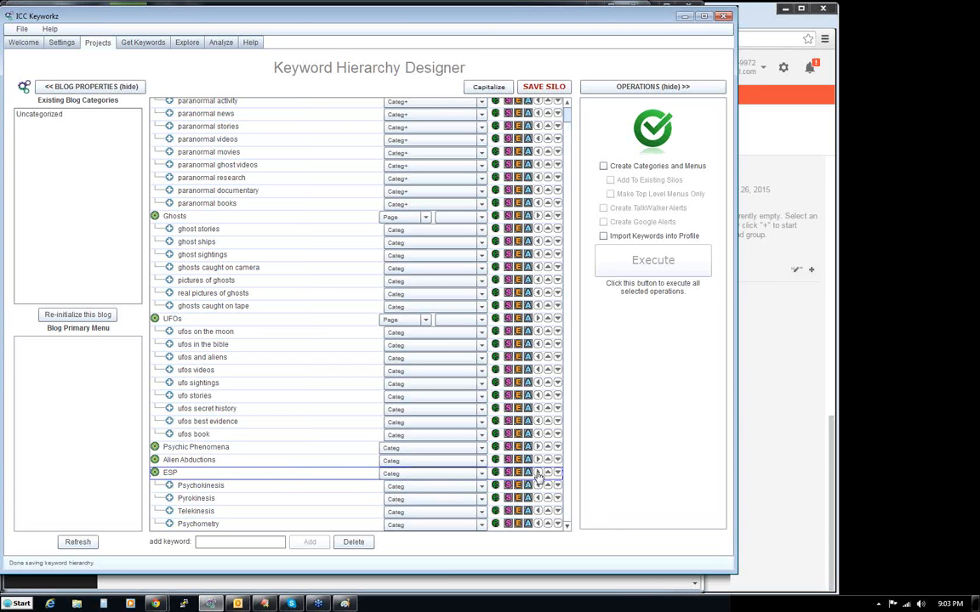
{"action": "left_click", "coordinate": [537, 474]}
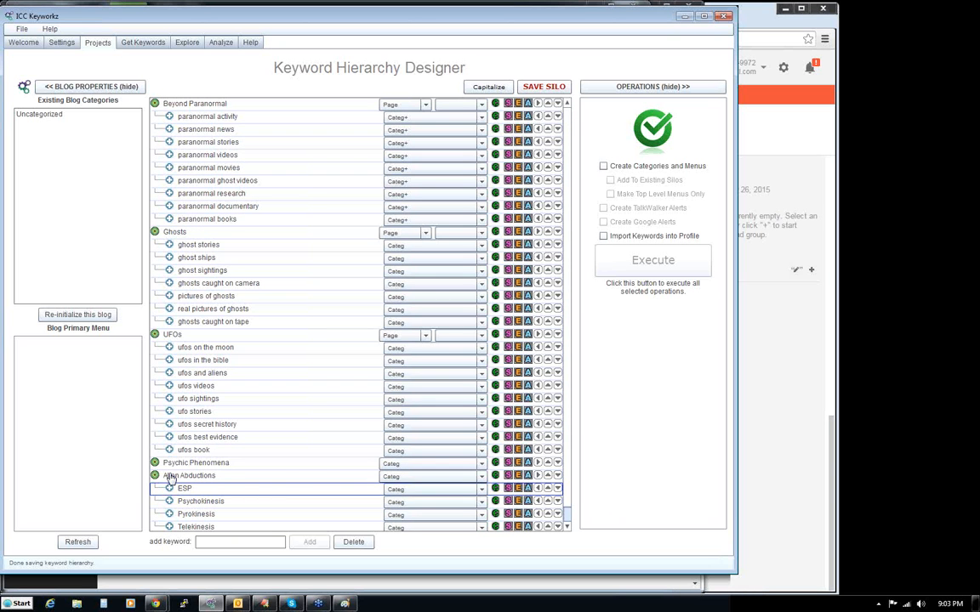
- Delete the Alien Abductions keyword from the hierarchy and confirm the deletion
{"action": "left_click", "coordinate": [180, 477]}
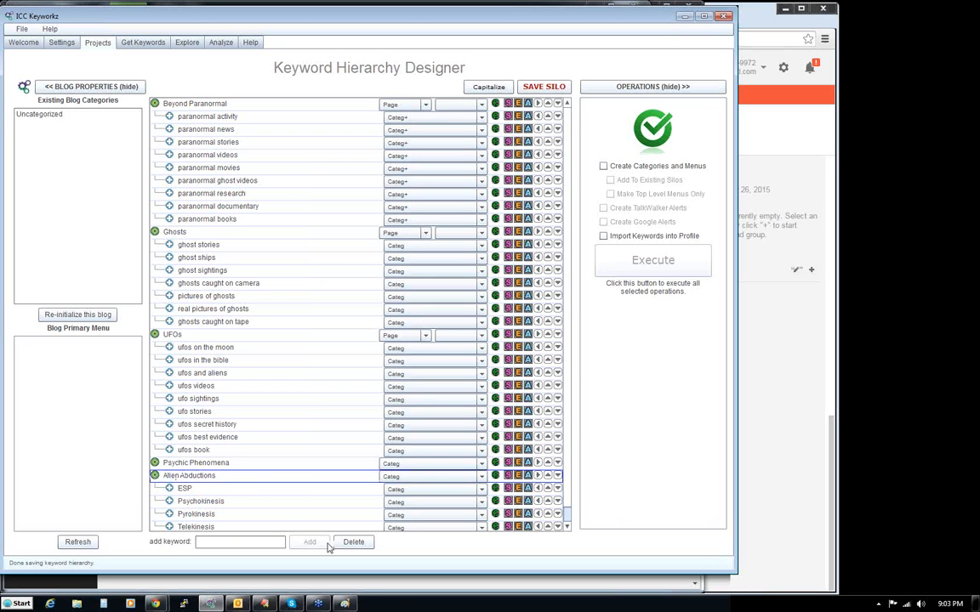
{"action": "left_click", "coordinate": [353, 542]}
{"action": "left_click", "coordinate": [408, 361]}
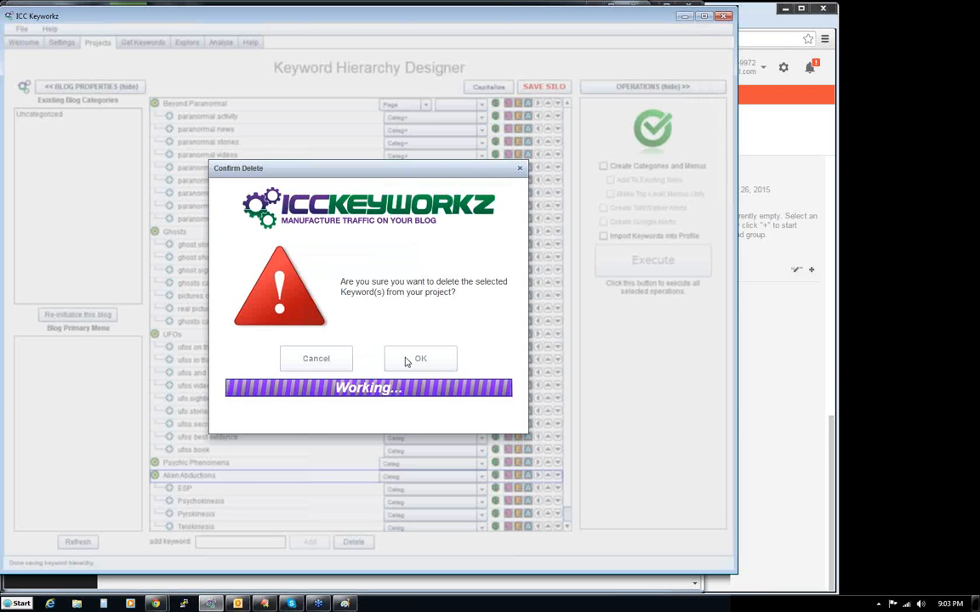
{"action": "left_click", "coordinate": [369, 361]}
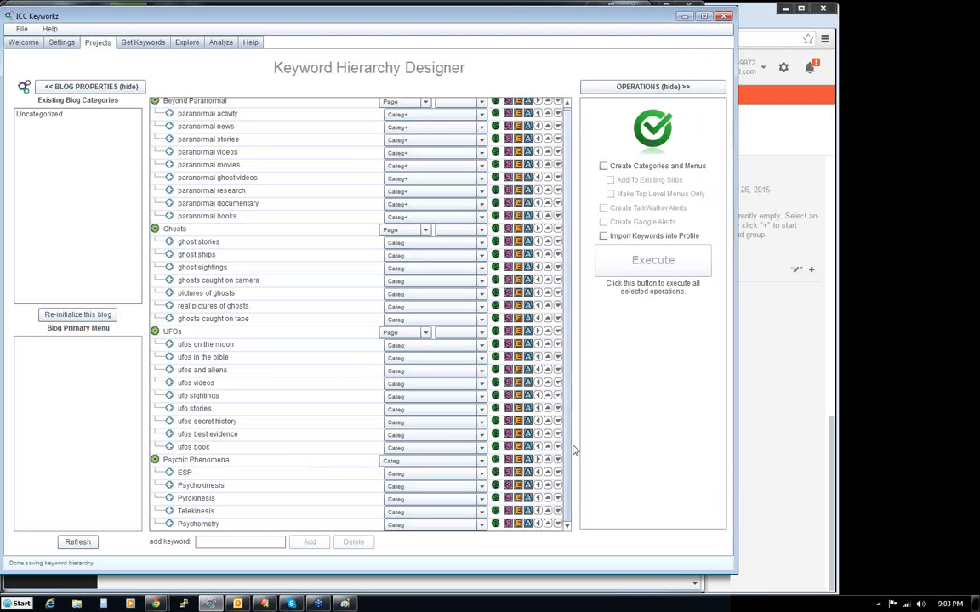
- Set the object type of all Ghosts child keywords, from ghost stories to ghosts caught on tape, to Categ+
{"action": "left_click", "coordinate": [421, 244]}
{"action": "left_click", "coordinate": [416, 269]}
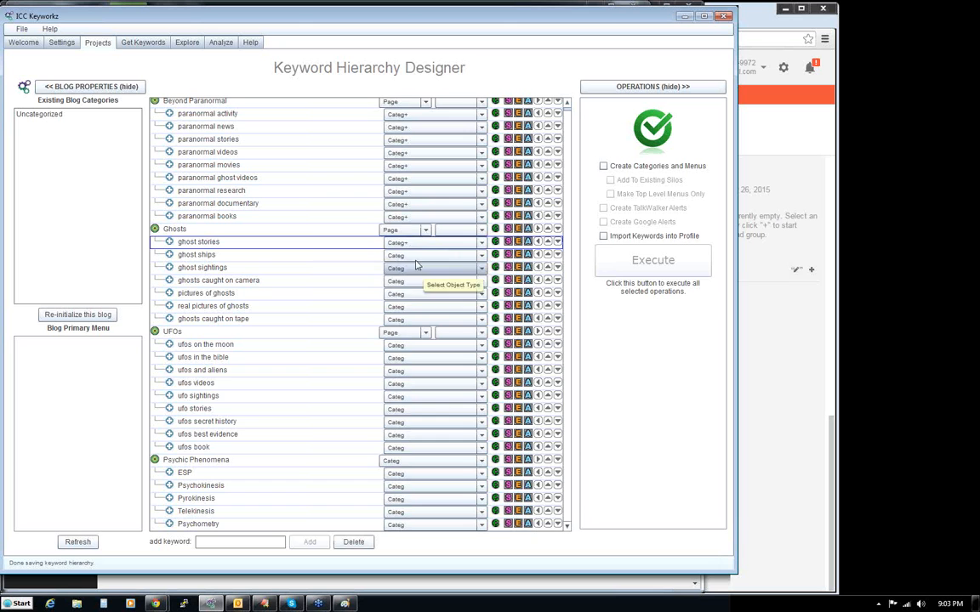
{"action": "left_click", "coordinate": [420, 256]}
{"action": "left_click", "coordinate": [416, 279]}
{"action": "left_click", "coordinate": [416, 270]}
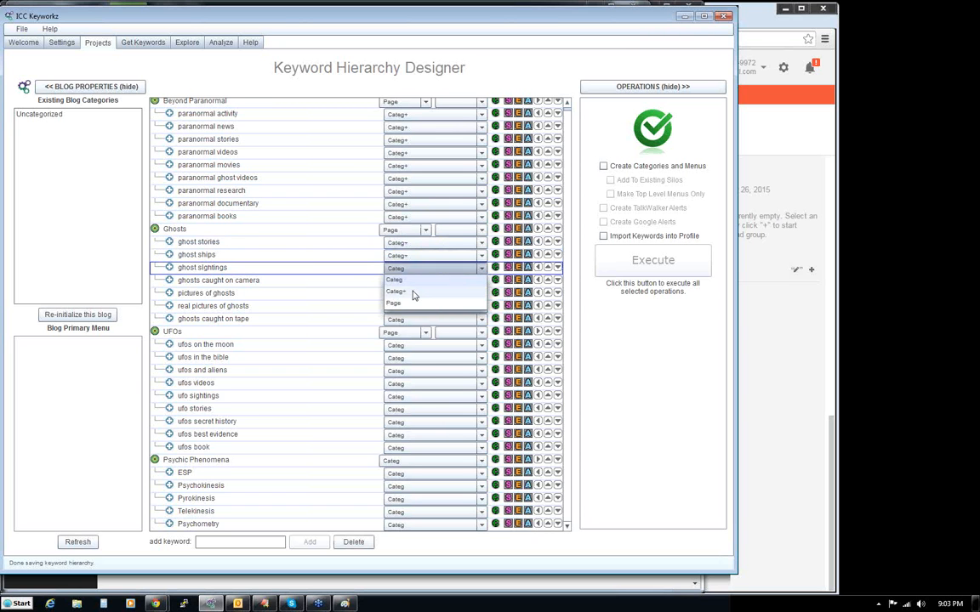
{"action": "left_click", "coordinate": [414, 292]}
{"action": "left_click", "coordinate": [420, 282]}
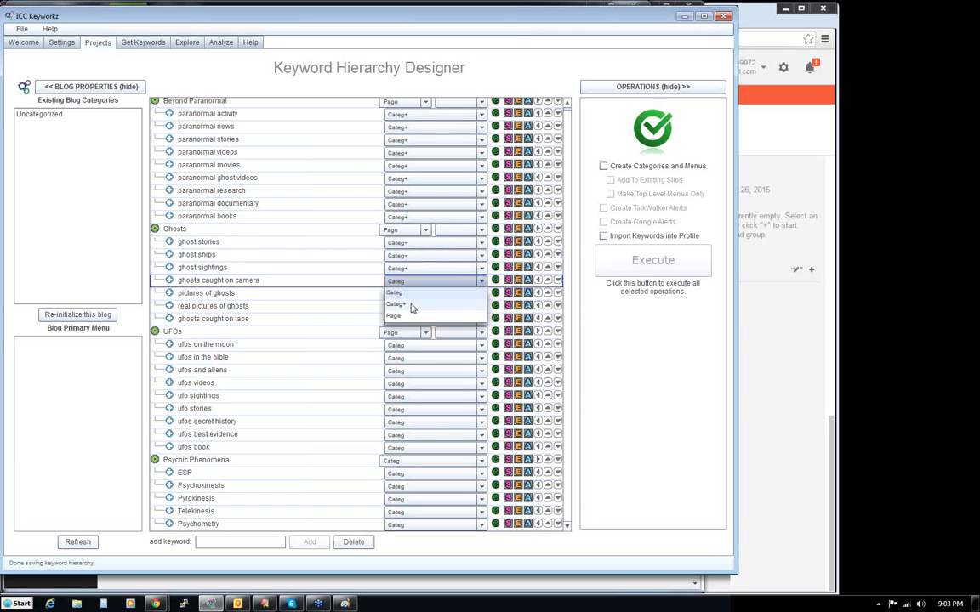
{"action": "left_click", "coordinate": [413, 306]}
{"action": "left_click", "coordinate": [417, 294]}
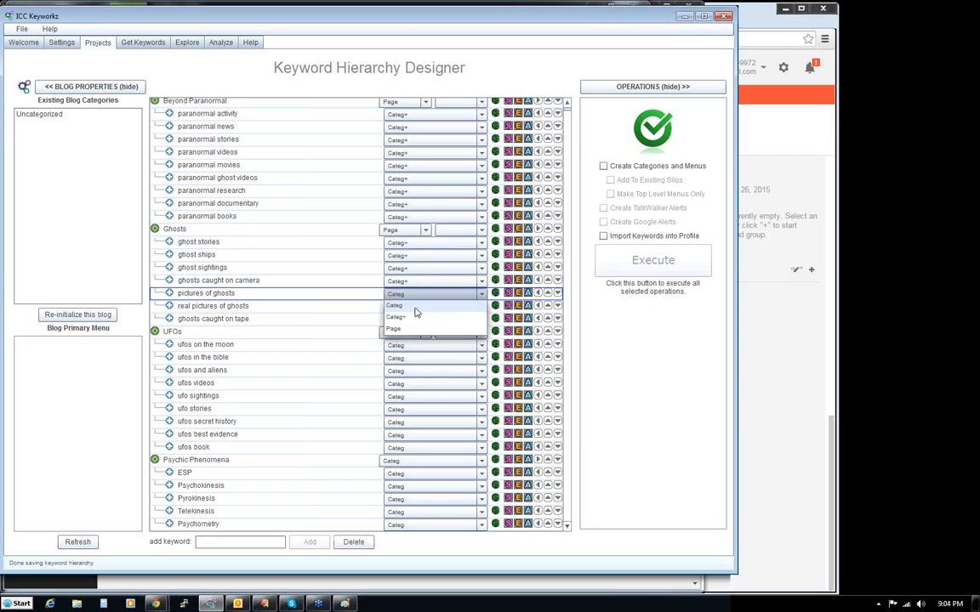
{"action": "left_click", "coordinate": [415, 318]}
{"action": "left_click", "coordinate": [416, 307]}
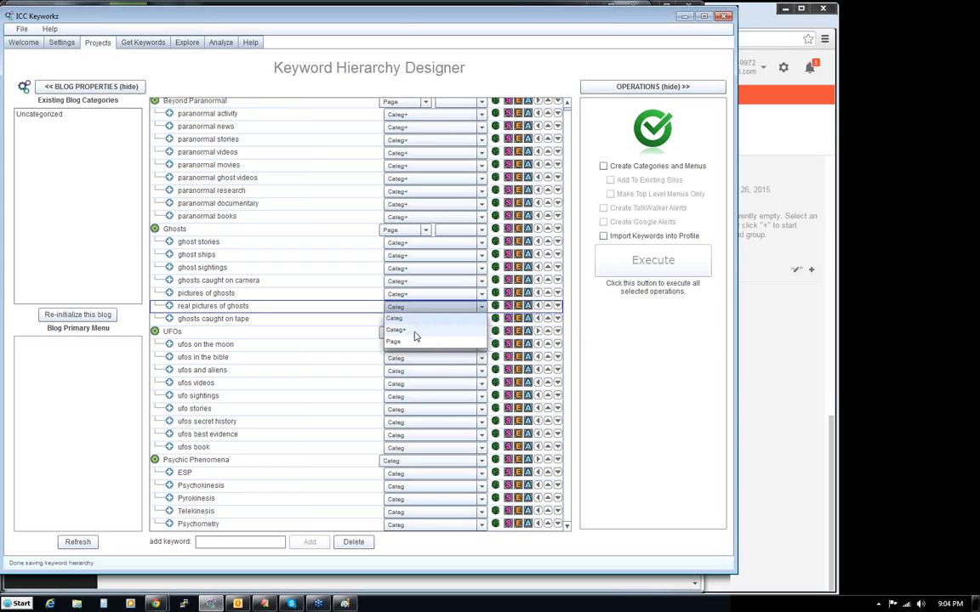
{"action": "left_click", "coordinate": [425, 329]}
{"action": "left_click", "coordinate": [428, 321]}
{"action": "left_click", "coordinate": [428, 343]}
- Set the object type of all UFOs child keywords, from ufos on the moon to ufos book, to Categ+
{"action": "left_click", "coordinate": [430, 346]}
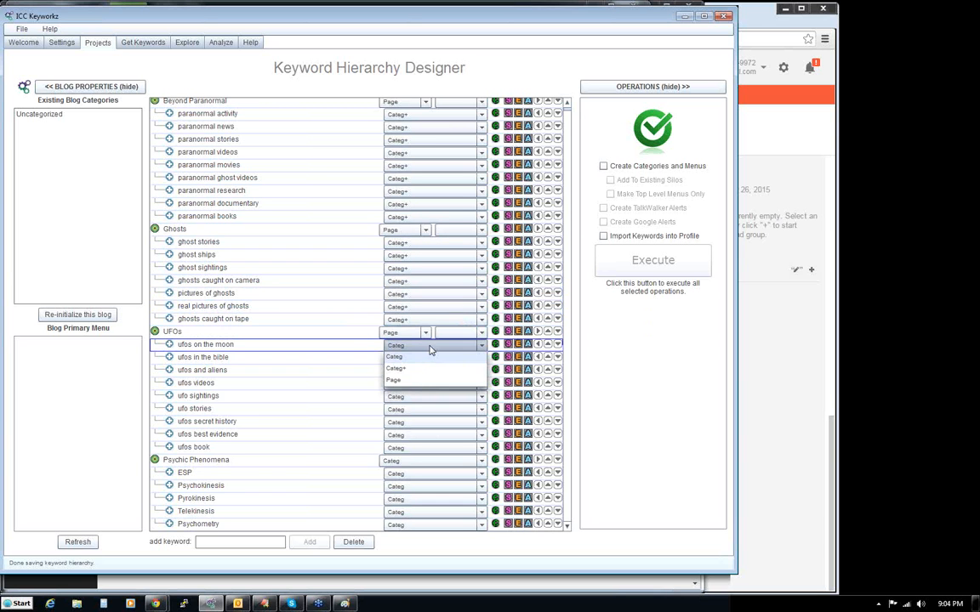
{"action": "left_click", "coordinate": [430, 370]}
{"action": "left_click", "coordinate": [428, 358]}
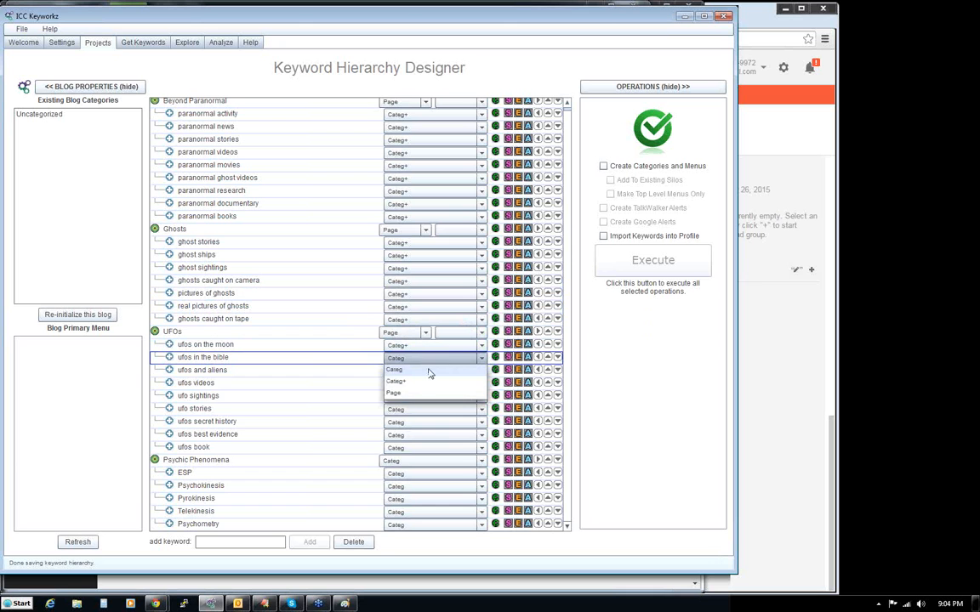
{"action": "left_click", "coordinate": [428, 382]}
{"action": "left_click", "coordinate": [428, 375]}
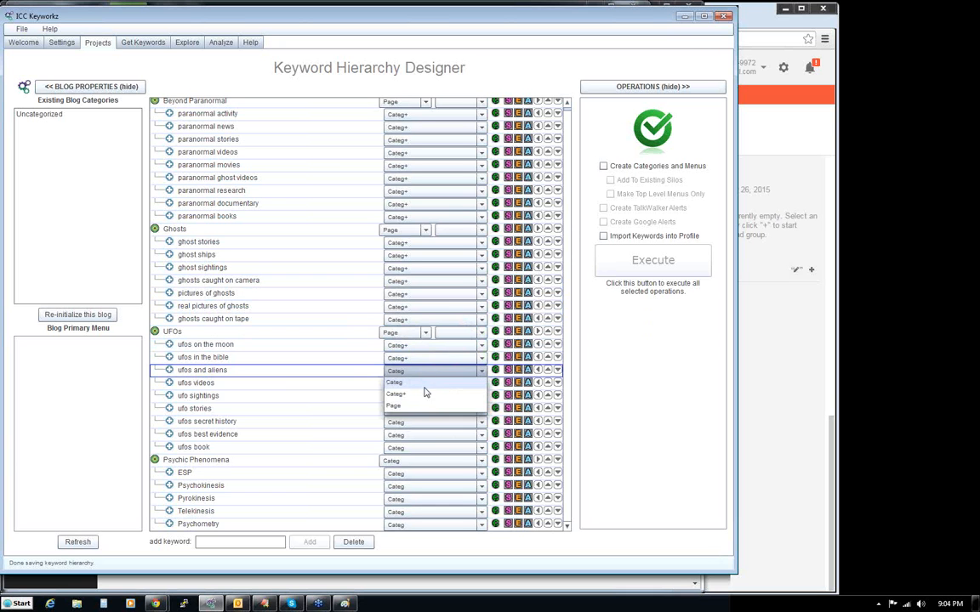
{"action": "left_click", "coordinate": [426, 396]}
{"action": "left_click", "coordinate": [427, 387]}
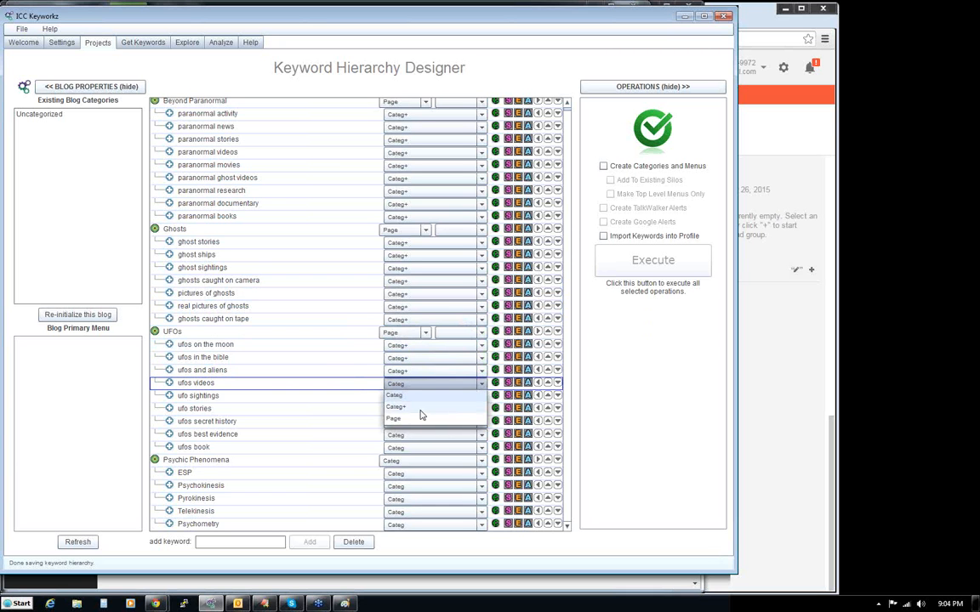
{"action": "left_click", "coordinate": [425, 407]}
{"action": "left_click", "coordinate": [425, 397]}
{"action": "left_click", "coordinate": [419, 420]}
{"action": "left_click", "coordinate": [421, 409]}
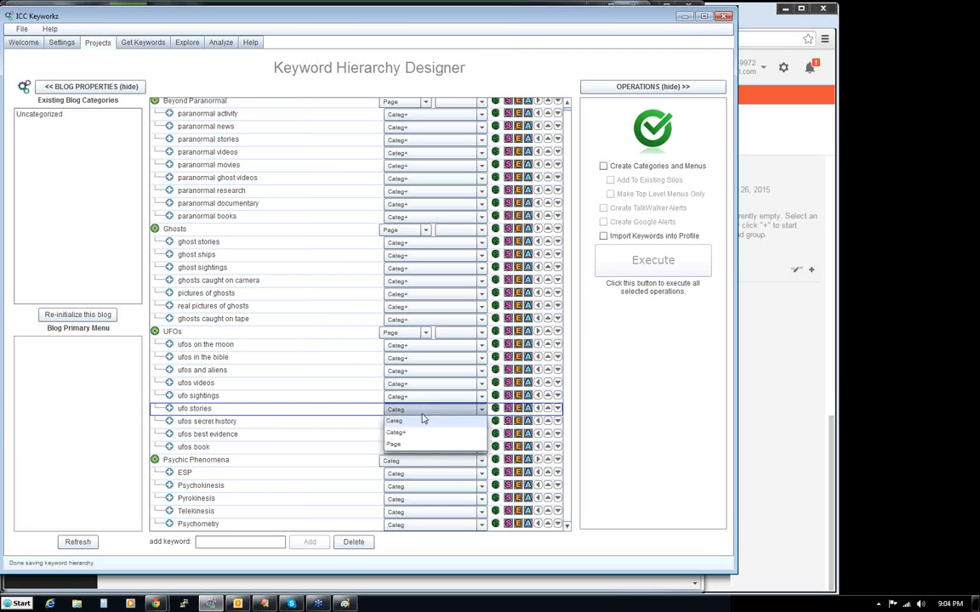
{"action": "left_click", "coordinate": [418, 430]}
{"action": "left_click", "coordinate": [418, 423]}
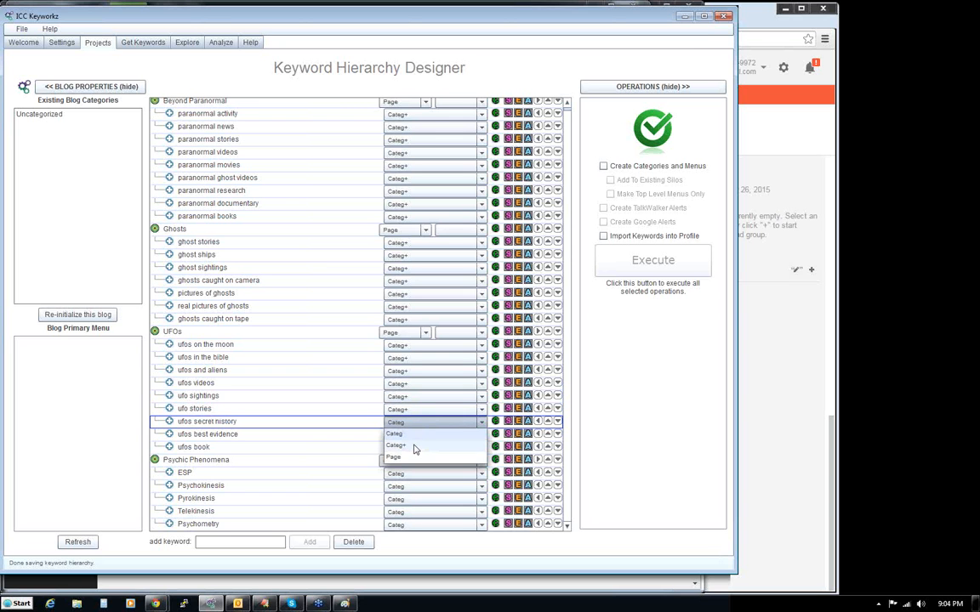
{"action": "left_click", "coordinate": [414, 451]}
{"action": "left_click", "coordinate": [417, 435]}
{"action": "left_click", "coordinate": [416, 459]}
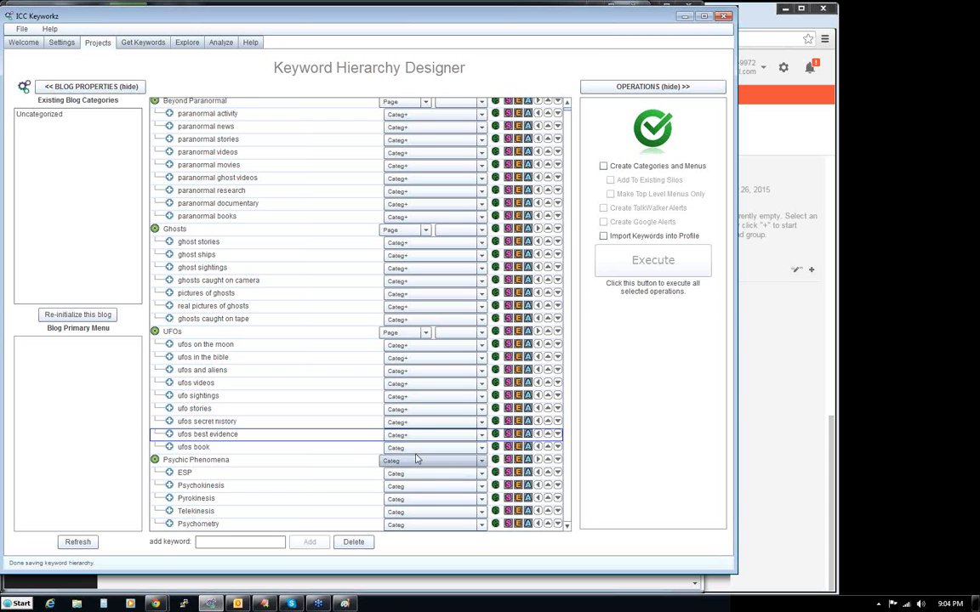
{"action": "left_click", "coordinate": [418, 448]}
{"action": "left_click", "coordinate": [416, 471]}
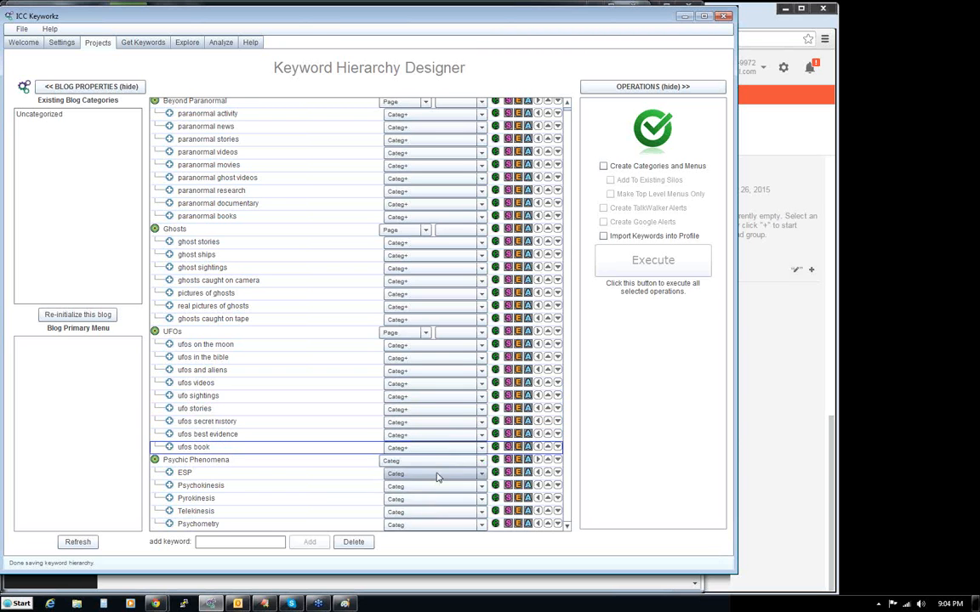
- Set the object type of ESP, Psychokinesis, Pyrokinesis, Telekinesis and Psychometry under Psychic Phenomena to Categ+
{"action": "left_click", "coordinate": [429, 474]}
{"action": "left_click", "coordinate": [431, 498]}
{"action": "left_click", "coordinate": [433, 486]}
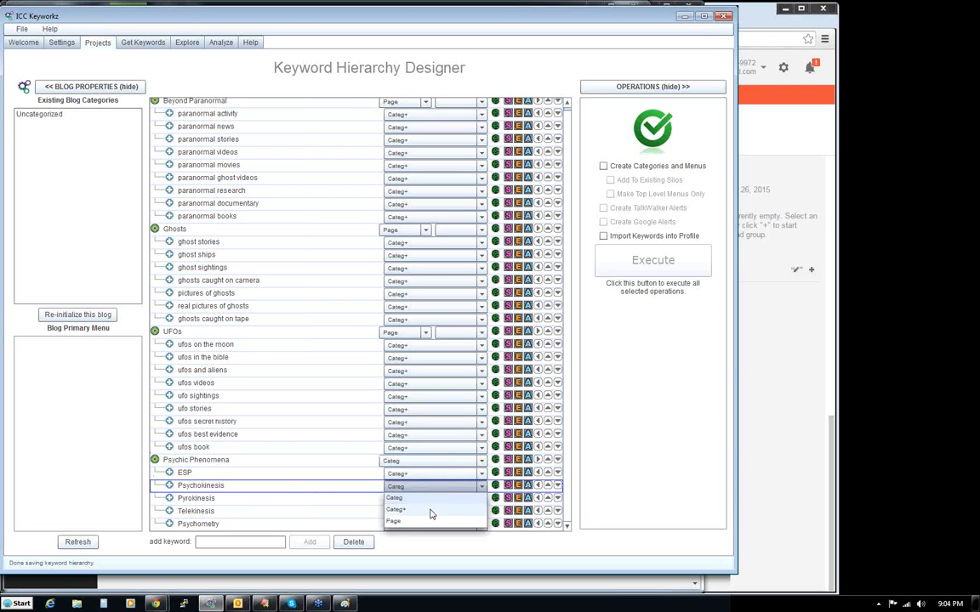
{"action": "left_click", "coordinate": [432, 510]}
{"action": "left_click", "coordinate": [432, 502]}
{"action": "left_click", "coordinate": [429, 524]}
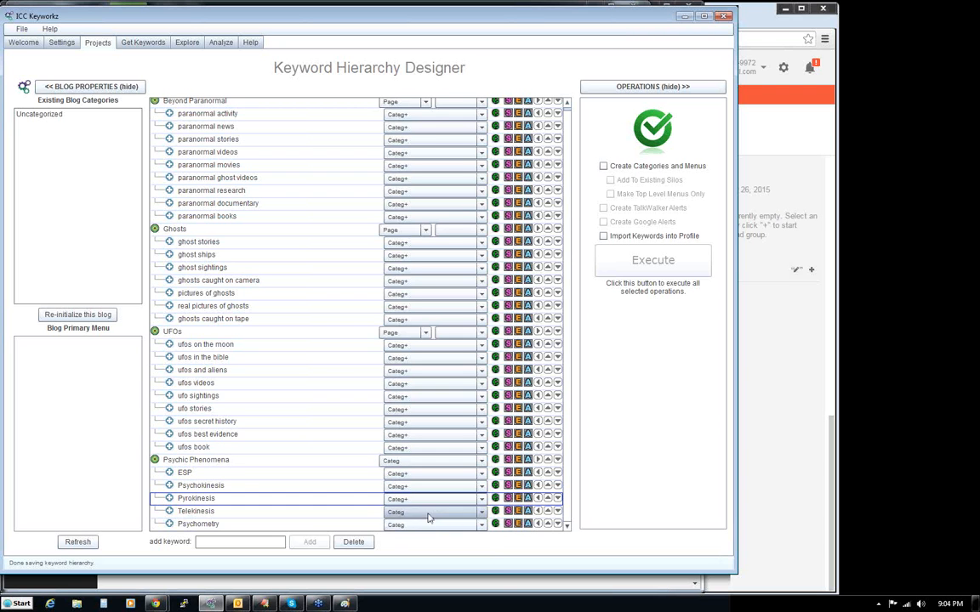
{"action": "left_click", "coordinate": [428, 514]}
{"action": "left_click", "coordinate": [425, 537]}
{"action": "left_click", "coordinate": [433, 525]}
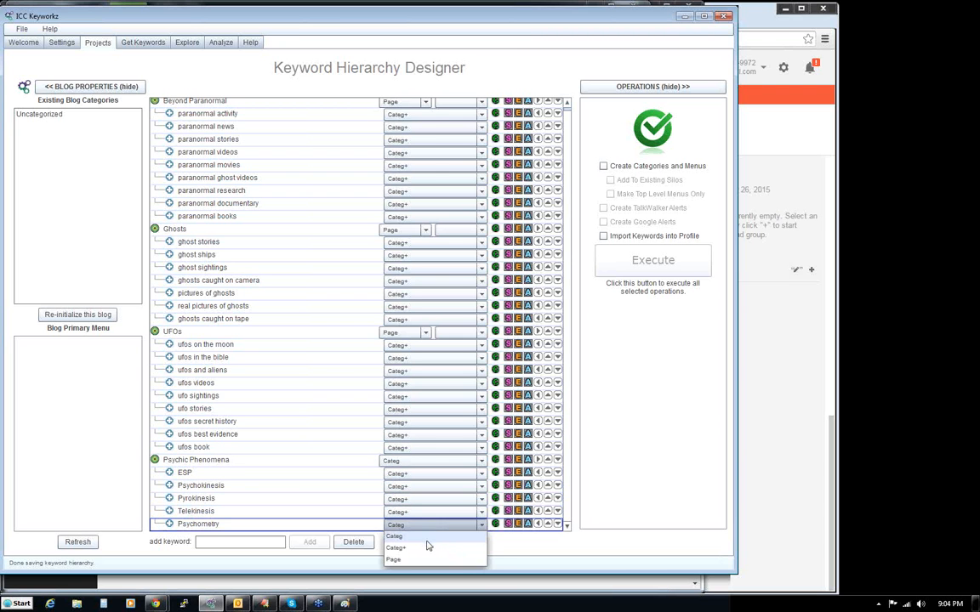
{"action": "left_click", "coordinate": [425, 548]}
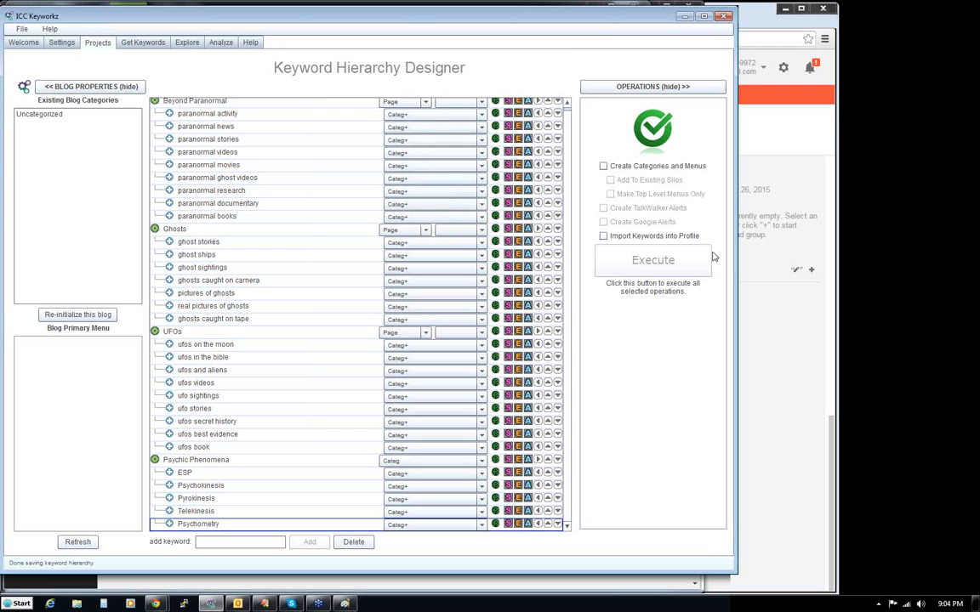
- Resize the Keyword Hierarchy Designer window taller and slightly narrower so the whole keyword list fits
{"action": "left_click_drag", "start_coordinate": [735, 261], "coordinate": [742, 261]}
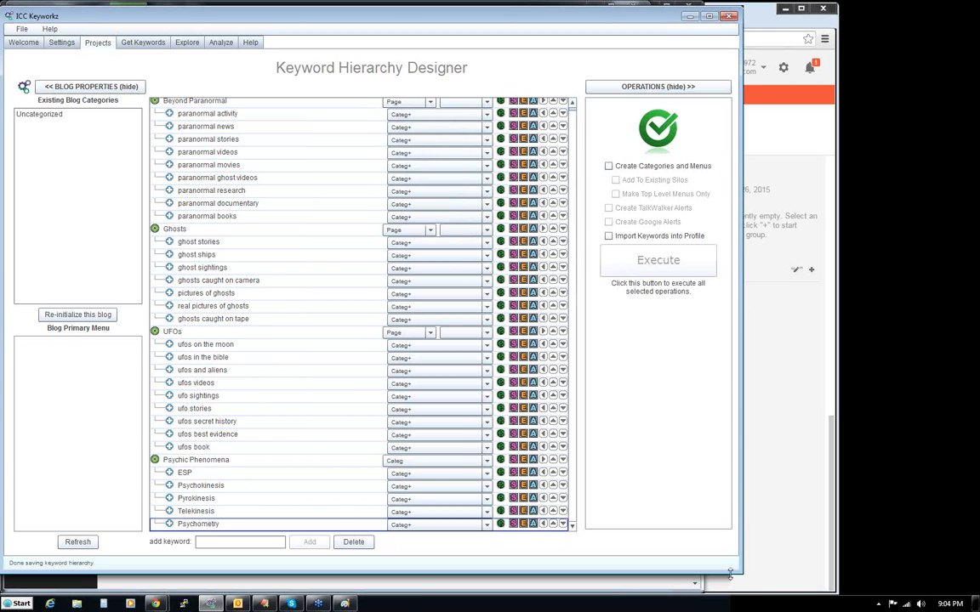
{"action": "left_click_drag", "start_coordinate": [738, 576], "coordinate": [720, 589]}
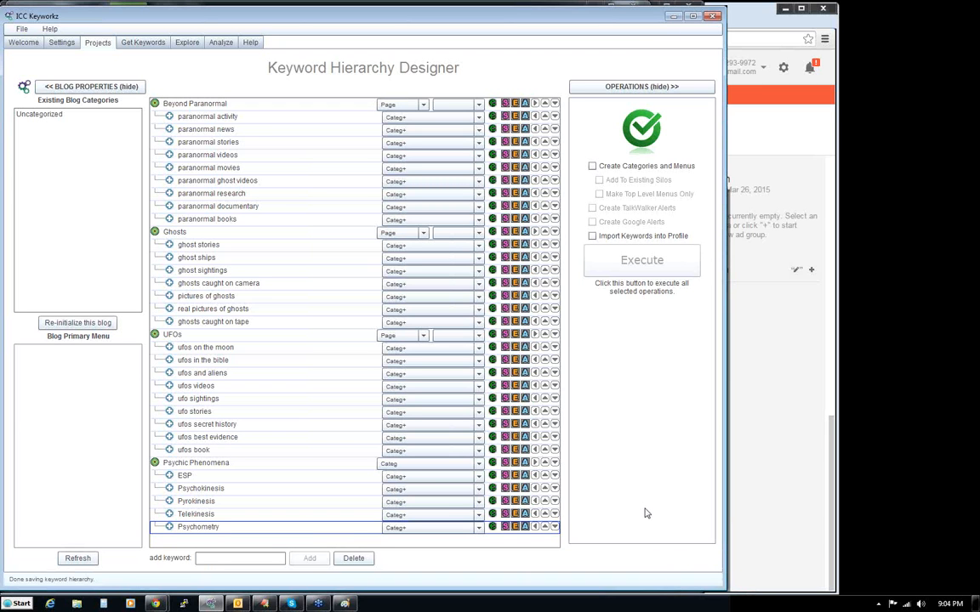
- Open the content editor for the paranormal news keyword and close it without saving content
{"action": "left_click", "coordinate": [491, 129]}
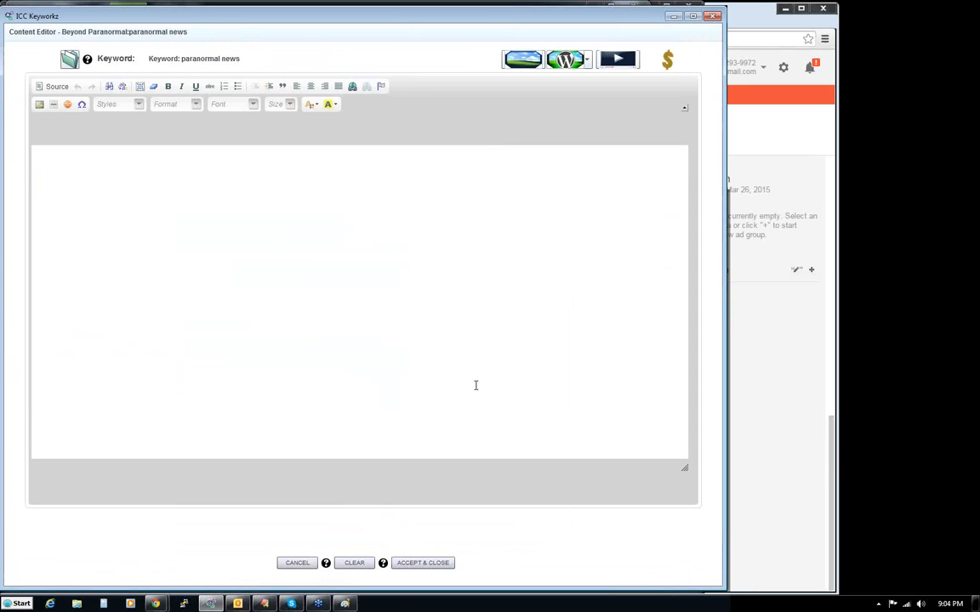
{"action": "left_click", "coordinate": [290, 570]}
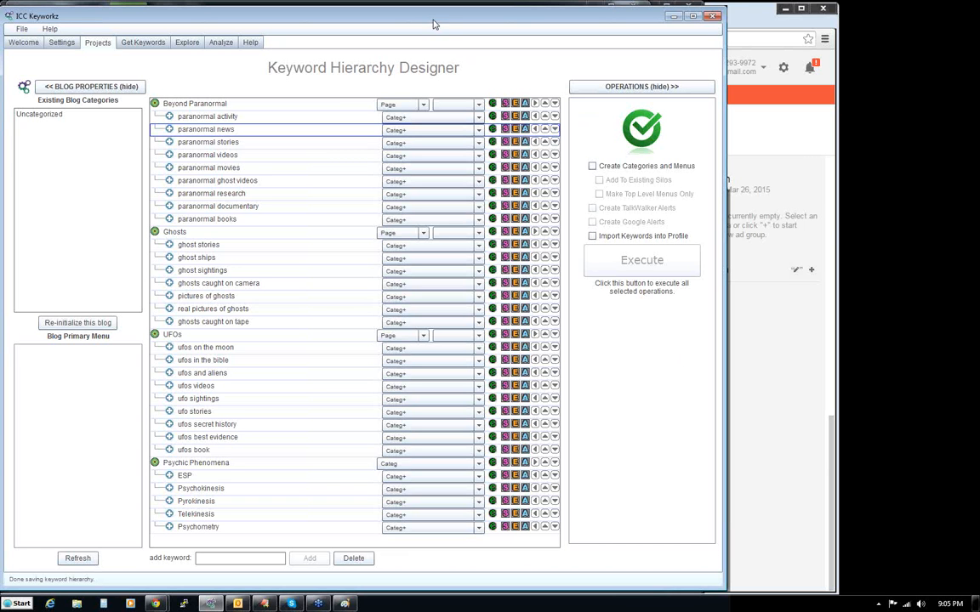
- Enlarge the Keyword Hierarchy Designer window slightly and set the object type of Psychic Phenomena to Page
{"action": "left_click_drag", "start_coordinate": [433, 19], "coordinate": [435, 16]}
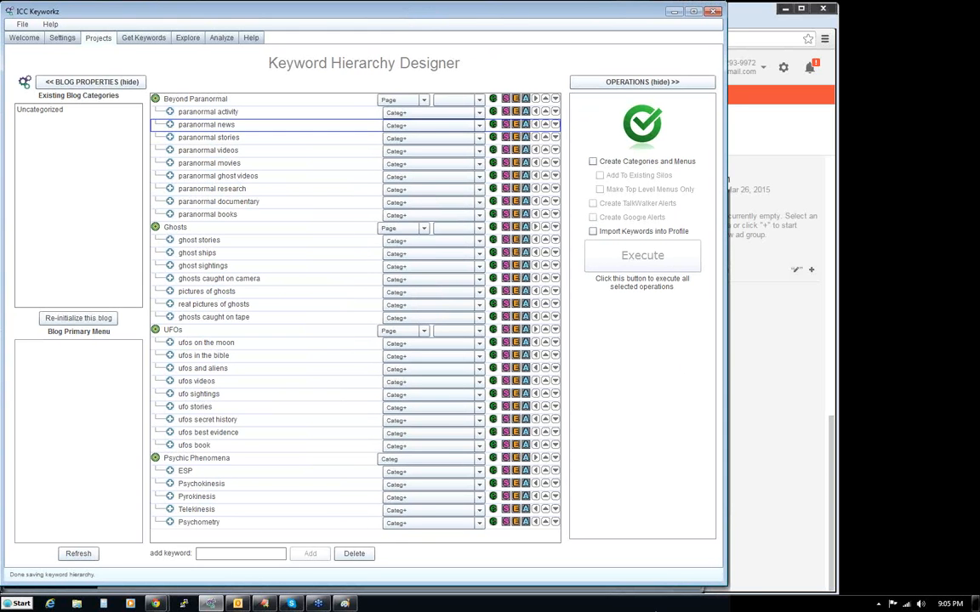
{"action": "left_click_drag", "start_coordinate": [721, 583], "coordinate": [729, 589]}
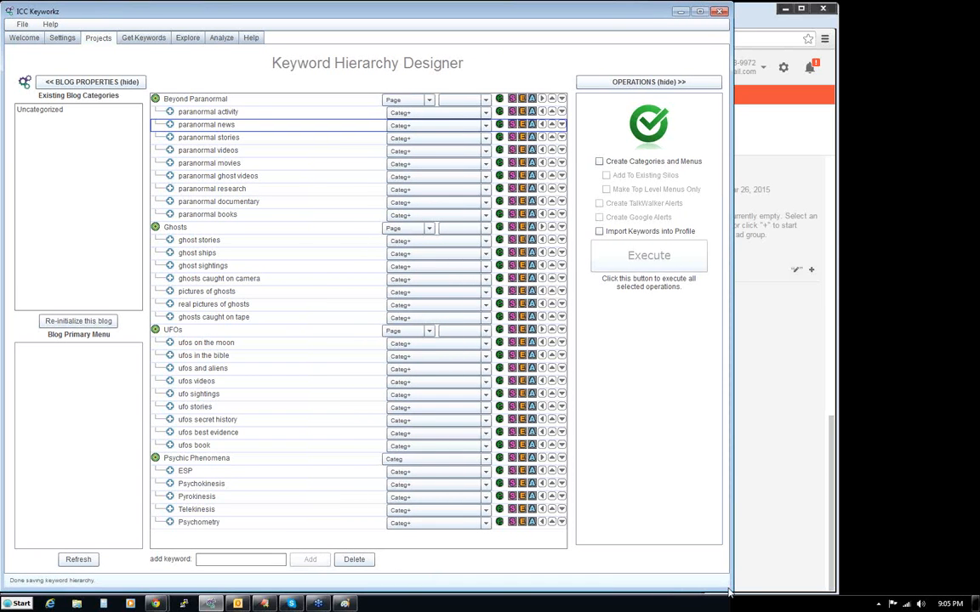
{"action": "left_click", "coordinate": [415, 459]}
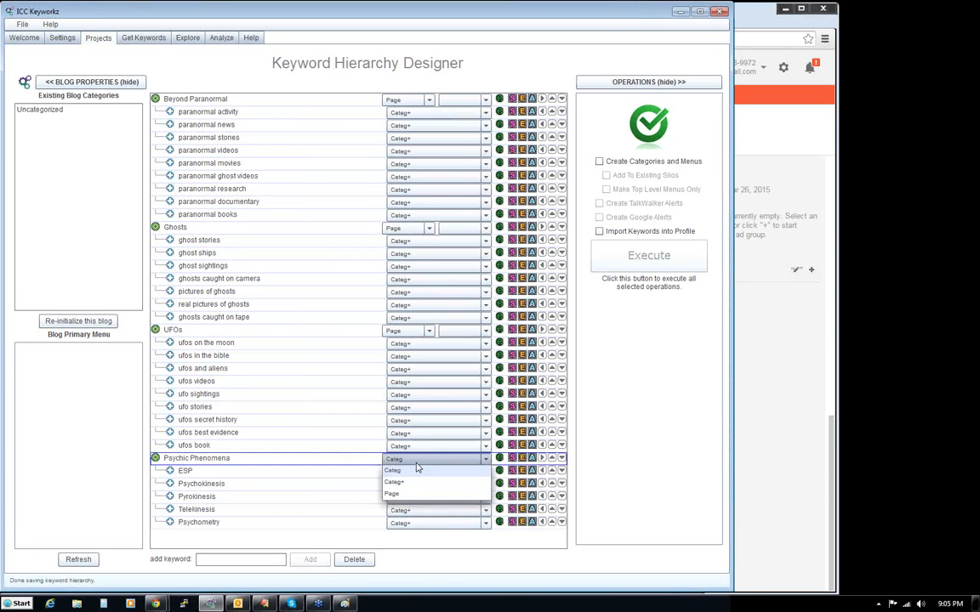
{"action": "left_click", "coordinate": [397, 495]}
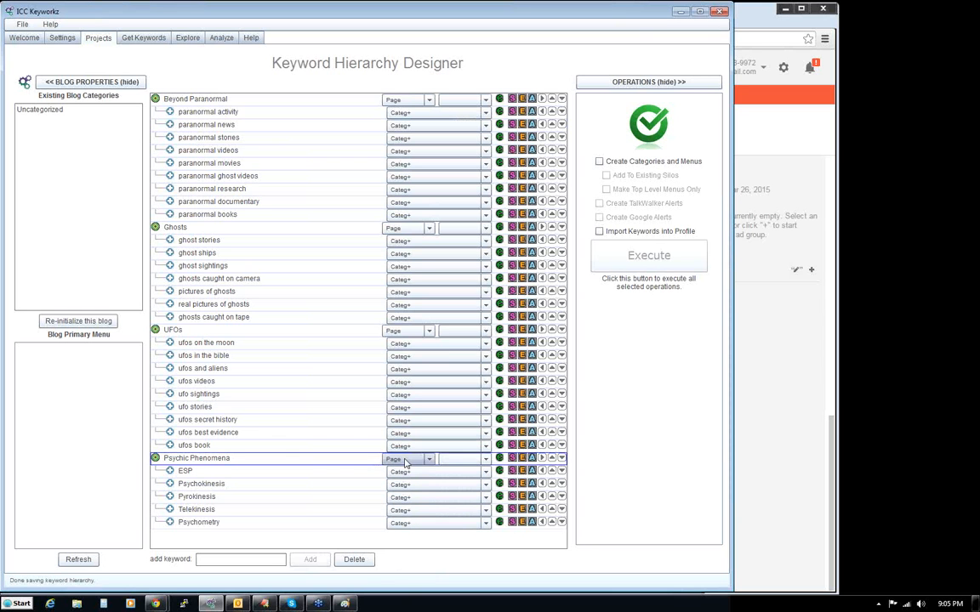
- Look at the link target choices for the UFOs page without choosing one
{"action": "left_click", "coordinate": [198, 330]}
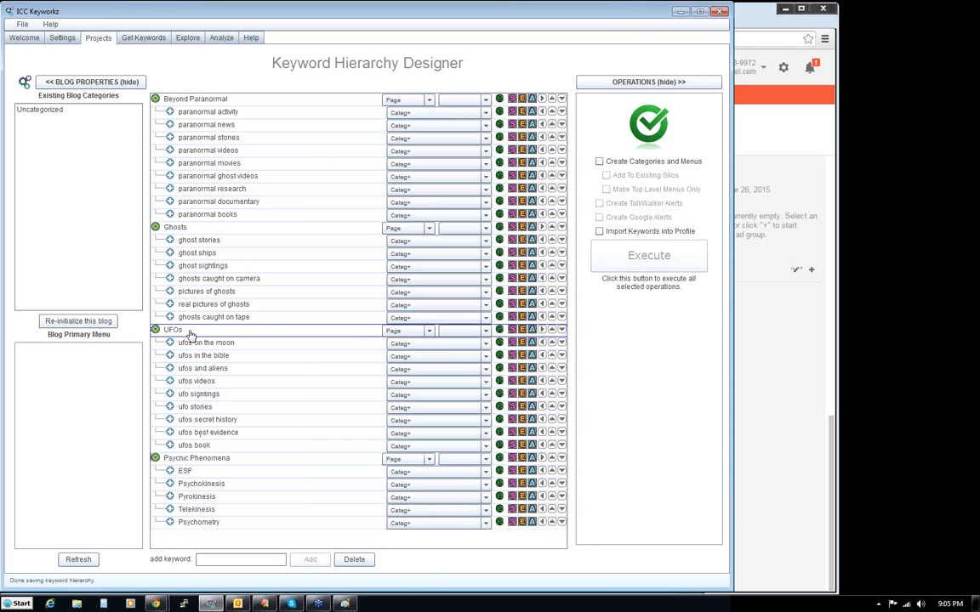
{"action": "left_click", "coordinate": [486, 333]}
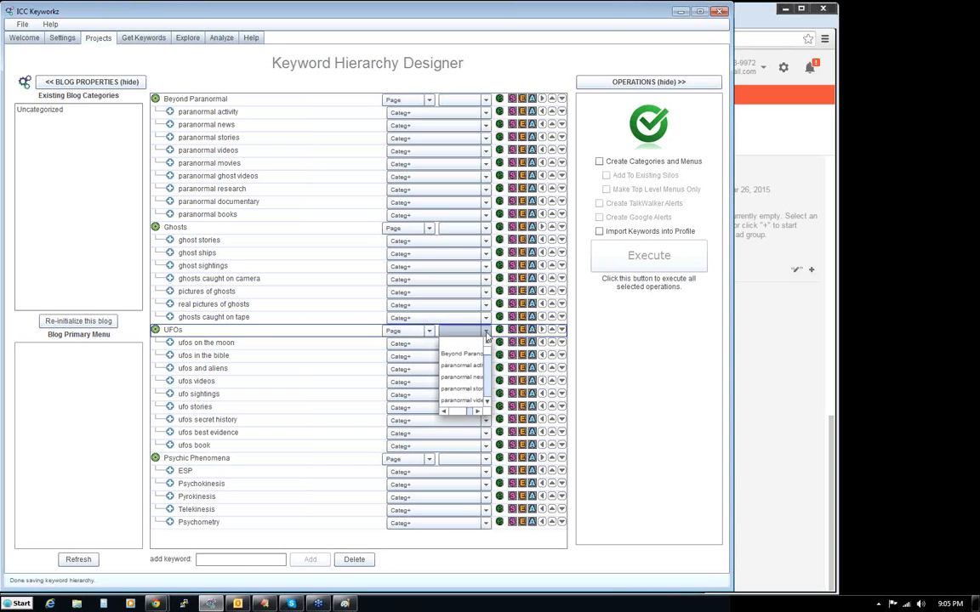
{"action": "left_click", "coordinate": [487, 332]}
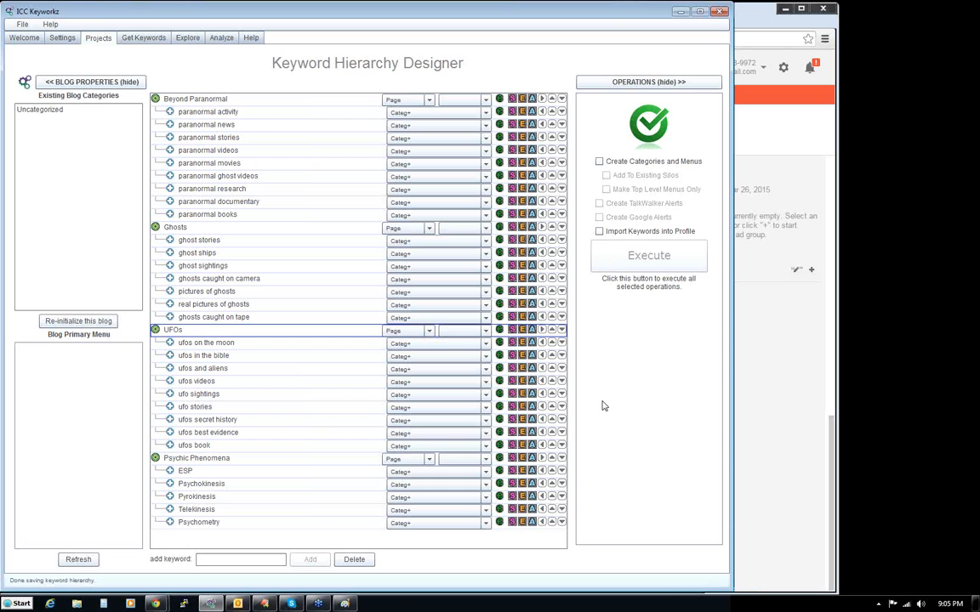
- Capitalize all keywords in the hierarchy and save the silo
{"action": "left_click", "coordinate": [231, 127]}
{"action": "left_click_drag", "start_coordinate": [232, 128], "coordinate": [236, 133]}
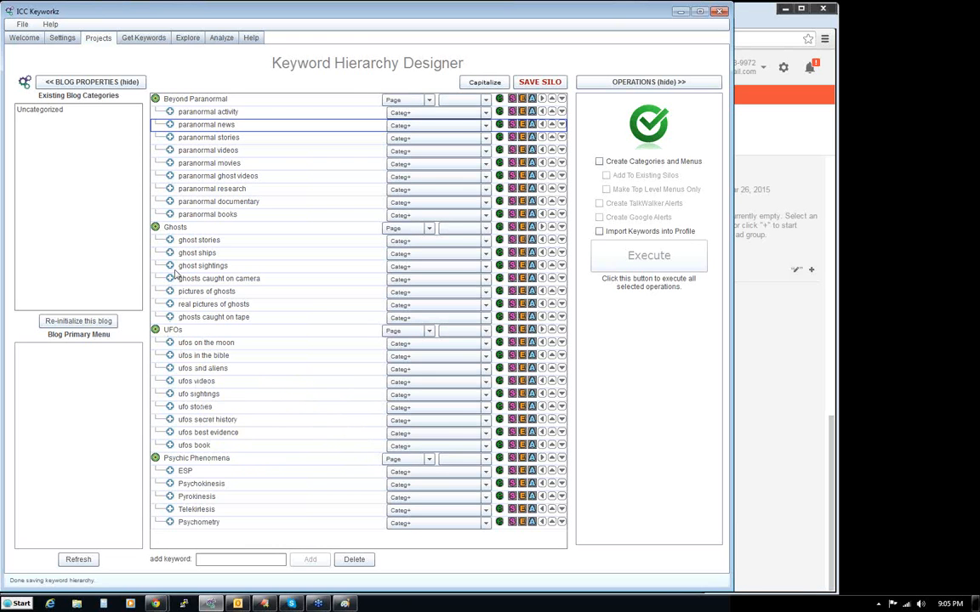
{"action": "left_click", "coordinate": [480, 82]}
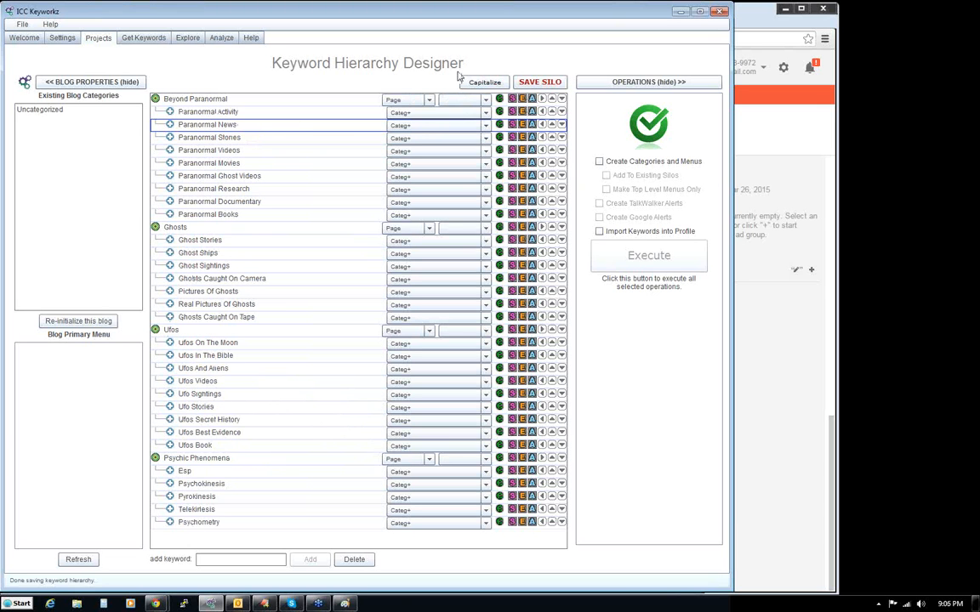
{"action": "left_click", "coordinate": [542, 82]}
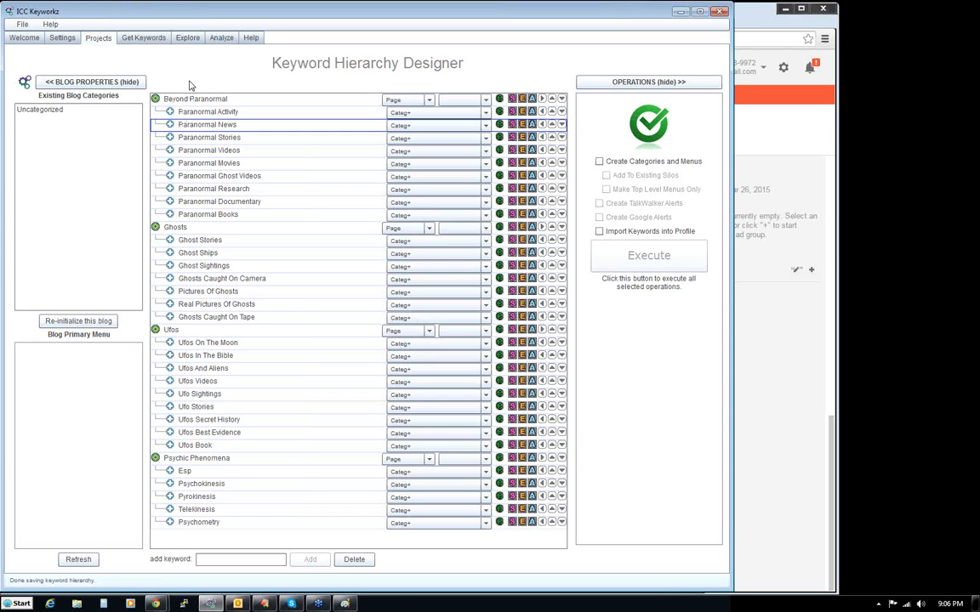
- Select the Beyond Paranormal keyword and enable Create Categories and Menus together with Import Keywords into Profile
{"action": "left_click", "coordinate": [172, 98]}
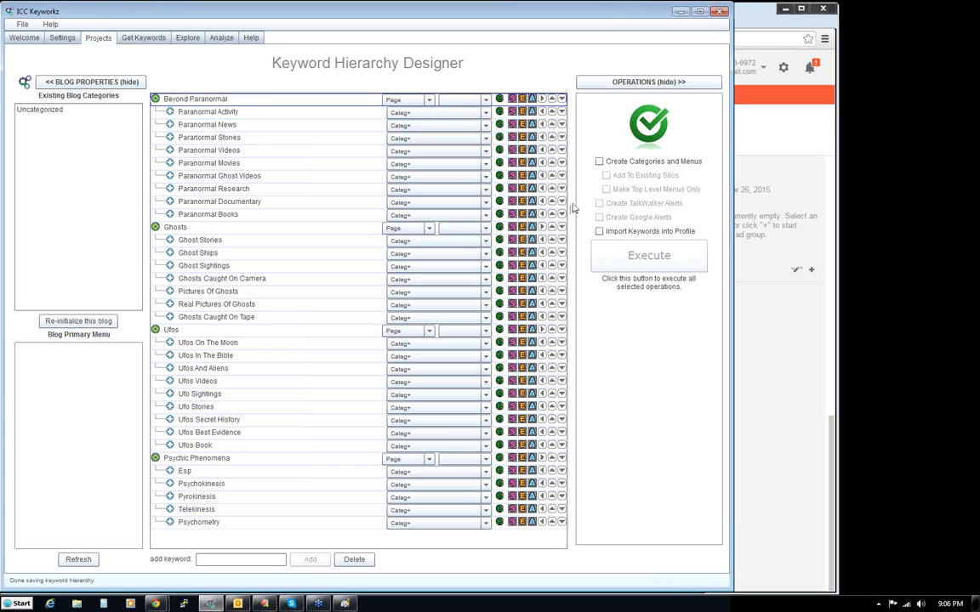
{"action": "left_click", "coordinate": [600, 162]}
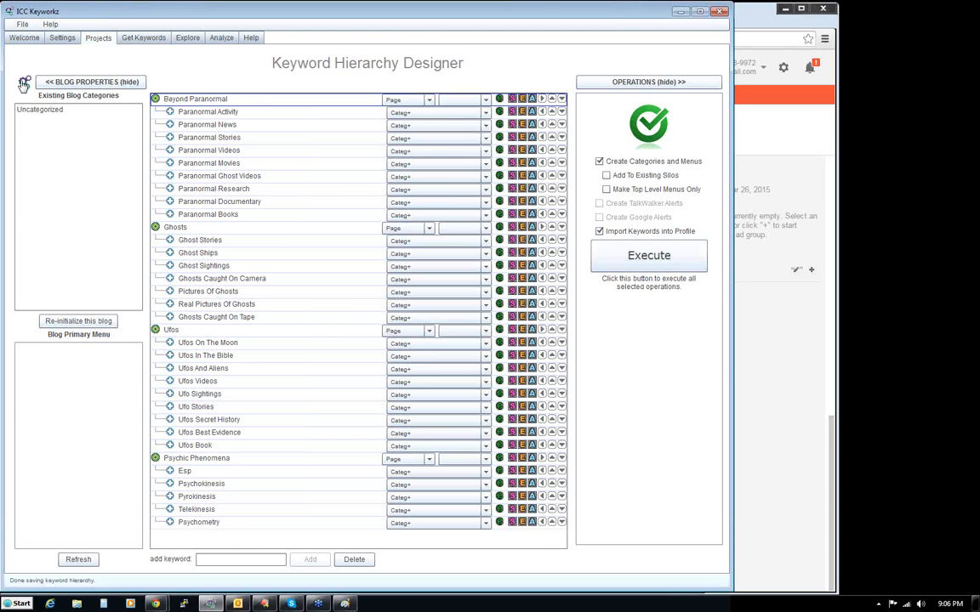
- Reveal the project settings, view the beyondparanormal.com home page in the browser, close it and return to ICC Keyworkz
{"action": "left_click", "coordinate": [23, 84]}
{"action": "left_click", "coordinate": [353, 102]}
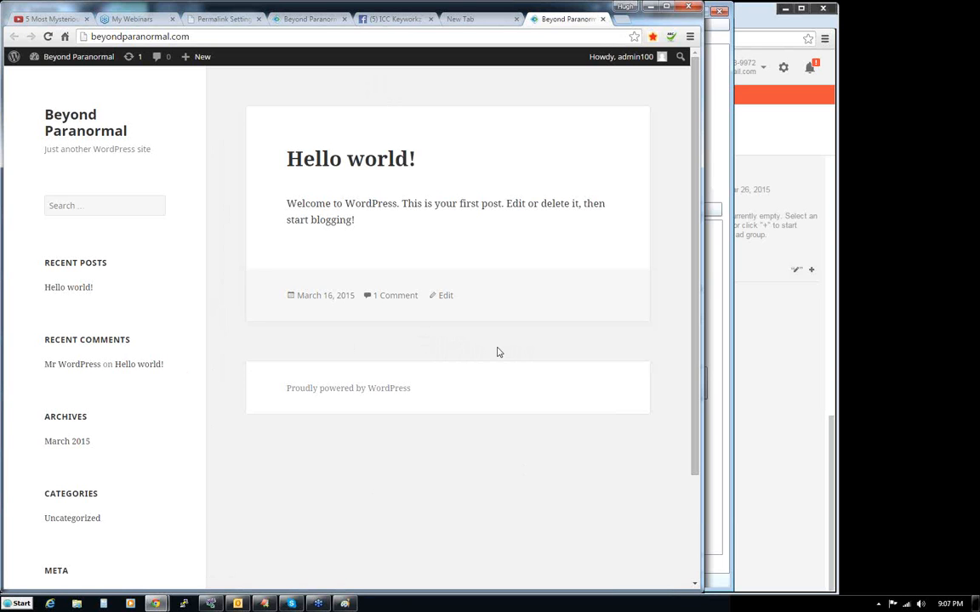
{"action": "left_click", "coordinate": [603, 19]}
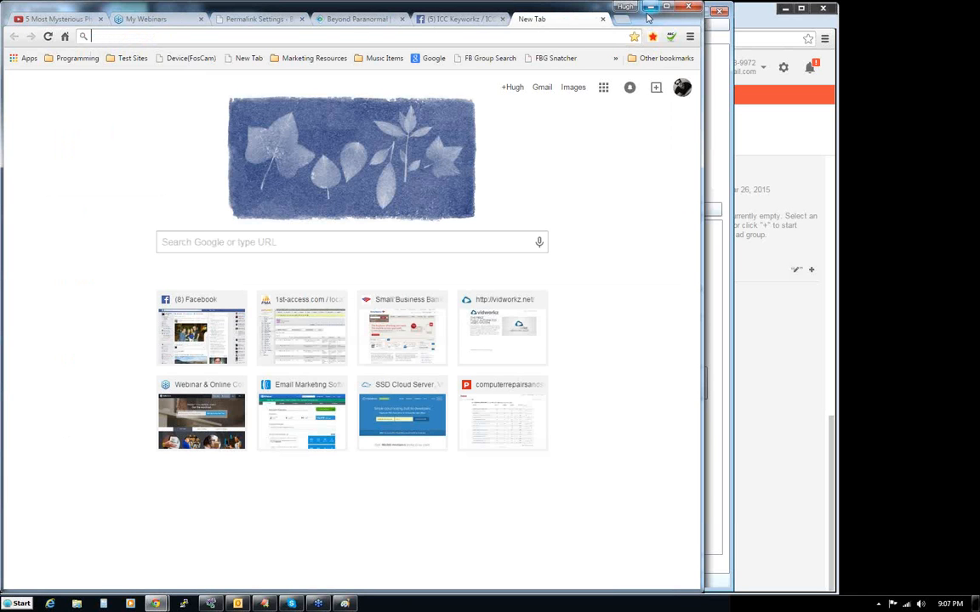
{"action": "left_click", "coordinate": [215, 605]}
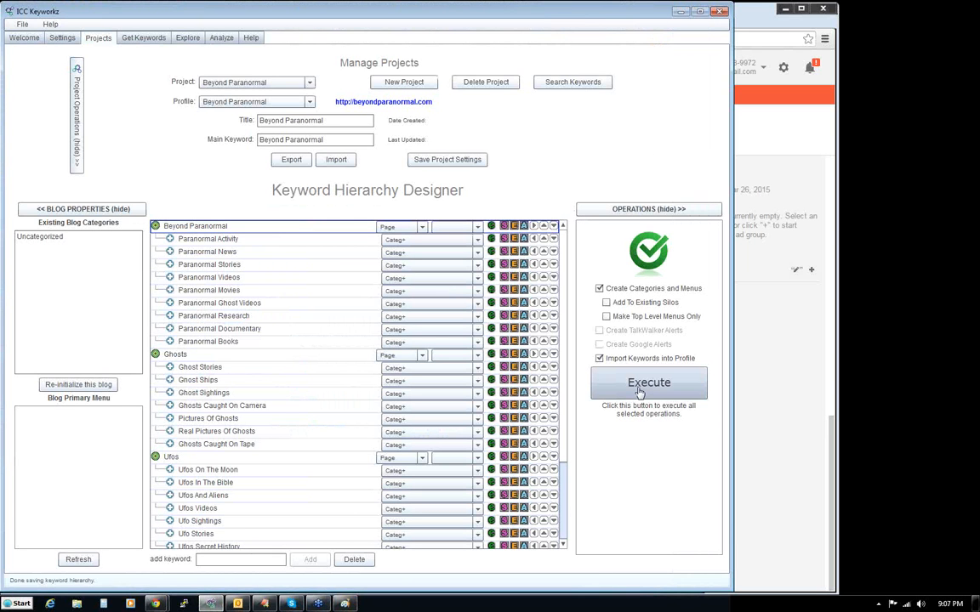
- Execute the selected category, menu and keyword import operations on the blog and acknowledge their completion
{"action": "left_click", "coordinate": [641, 389]}
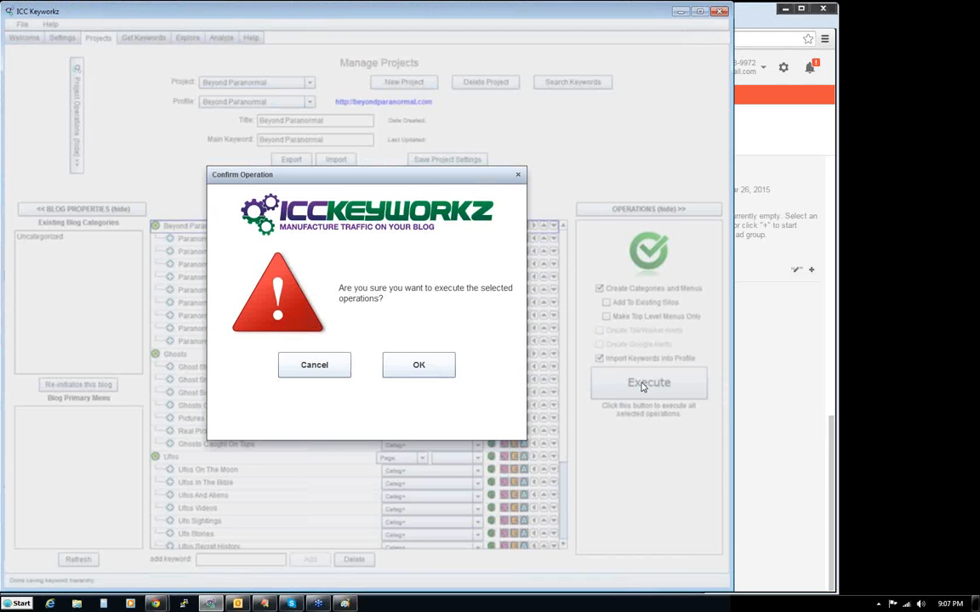
{"action": "left_click", "coordinate": [416, 367]}
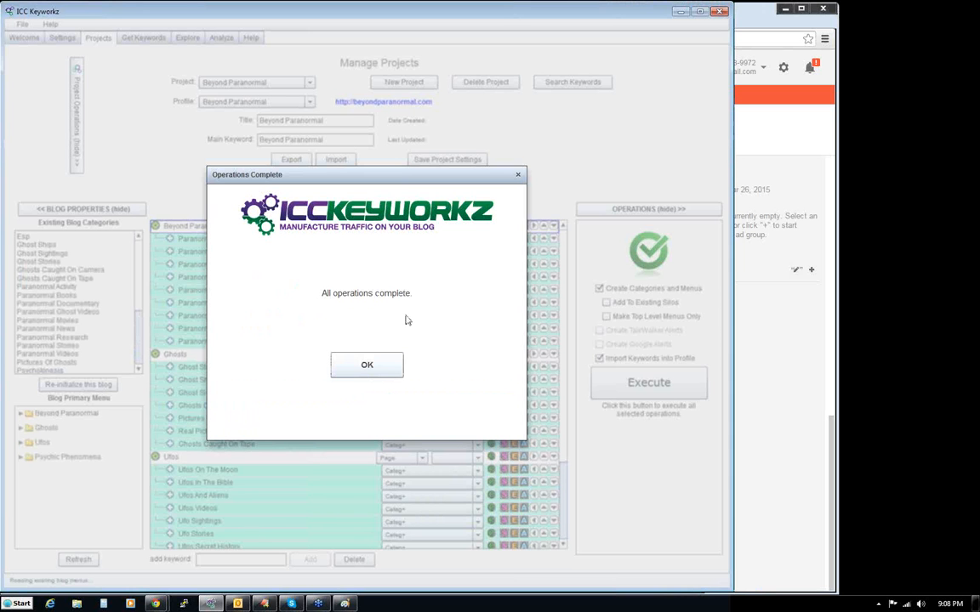
{"action": "left_click", "coordinate": [360, 368]}
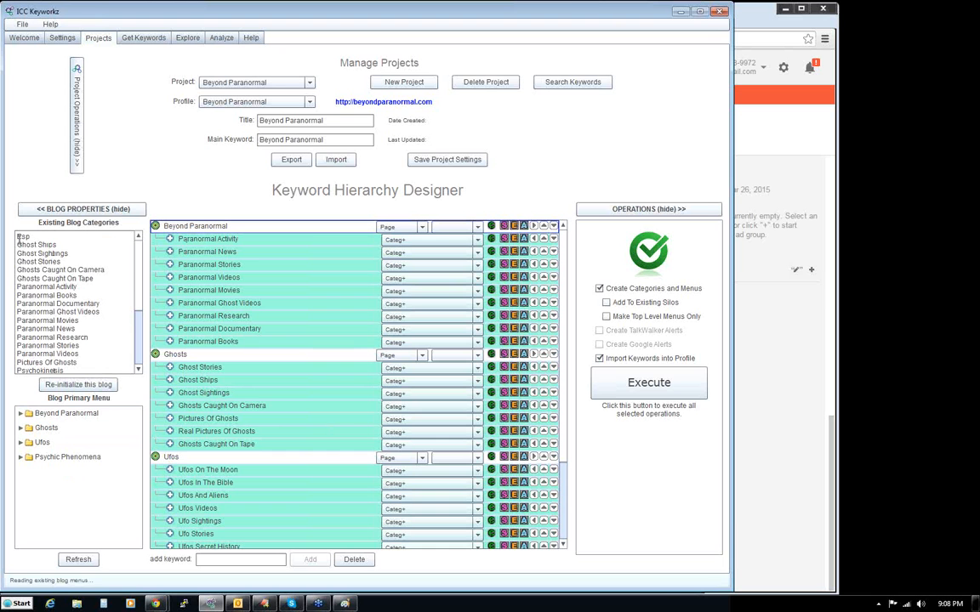
- Review the existing blog categories and primary menu, and open the beyondparanormal.com site in the browser
{"action": "left_click_drag", "start_coordinate": [18, 239], "coordinate": [89, 368]}
{"action": "left_click", "coordinate": [72, 515]}
{"action": "left_click", "coordinate": [411, 103]}
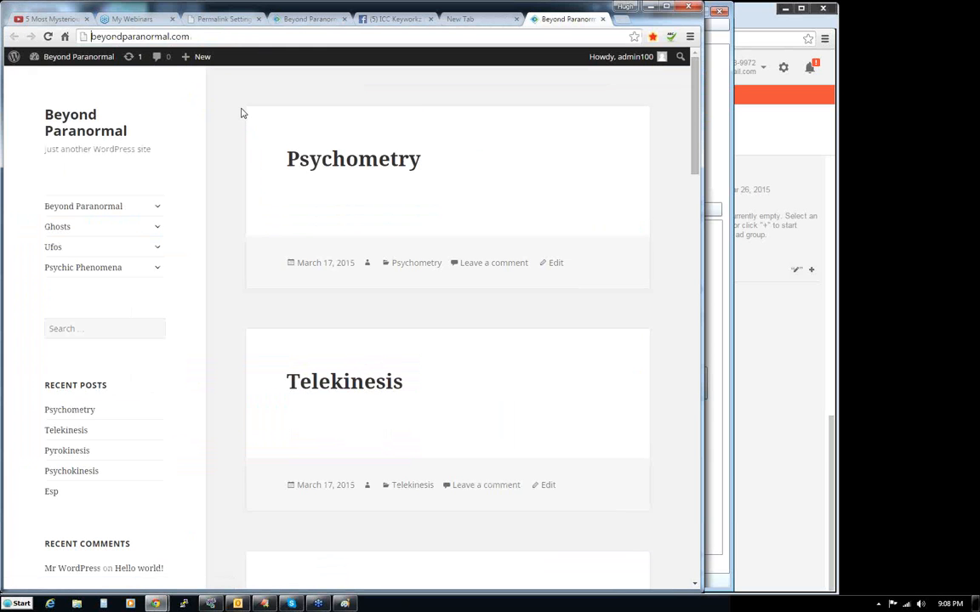
- Examine the submenus of Beyond Paranormal, Ghosts, Ufos and Psychic Phenomena on the site, collapsing each one again
{"action": "left_click", "coordinate": [158, 206]}
{"action": "left_click", "coordinate": [157, 208]}
{"action": "left_click", "coordinate": [159, 228]}
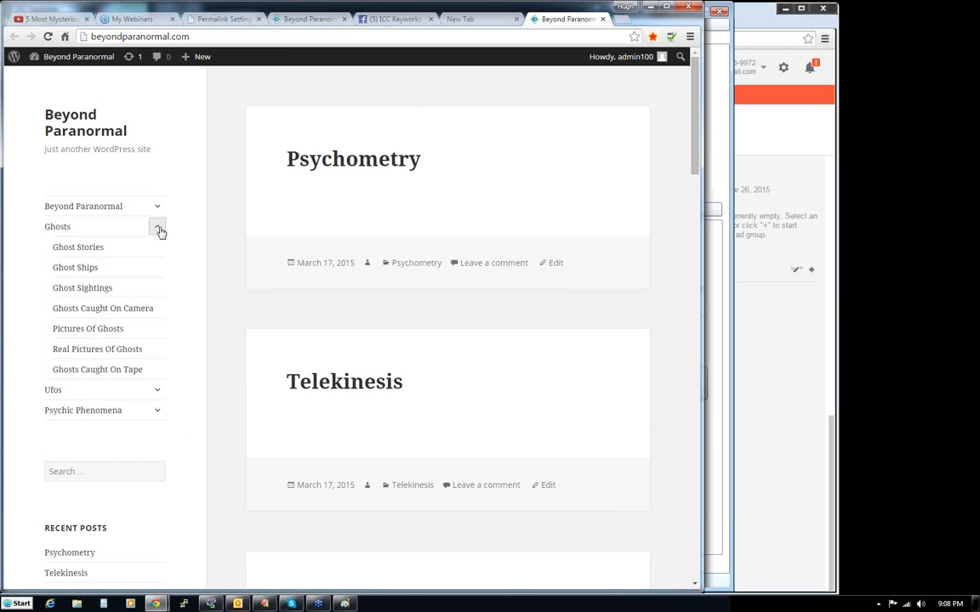
{"action": "left_click", "coordinate": [159, 228]}
{"action": "left_click", "coordinate": [157, 248]}
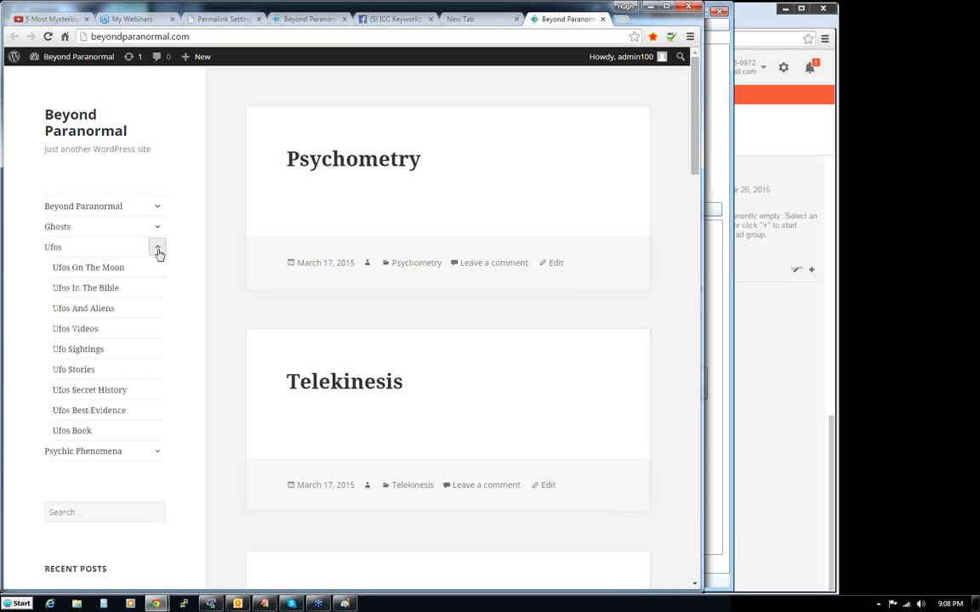
{"action": "left_click", "coordinate": [157, 250]}
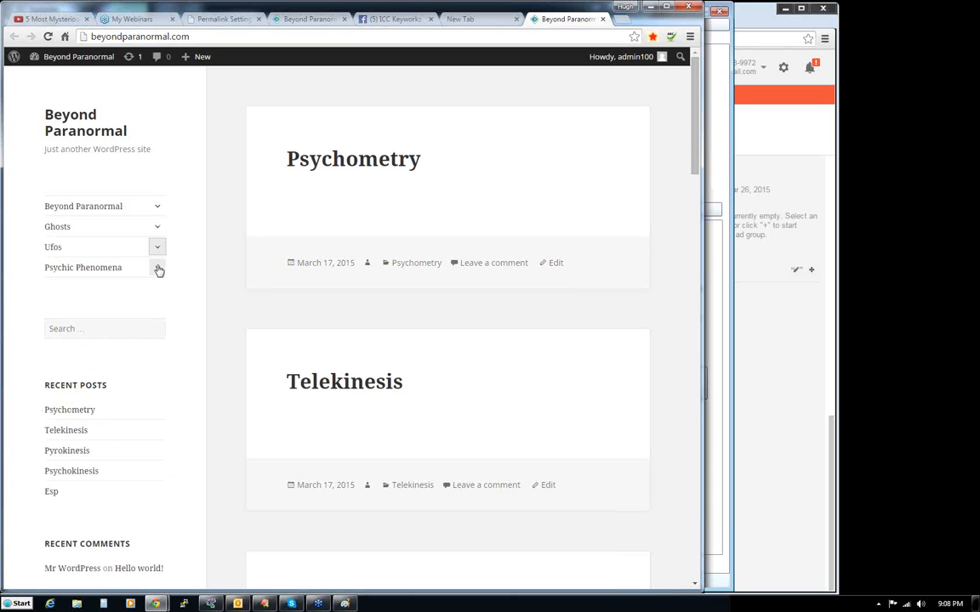
{"action": "left_click", "coordinate": [157, 267]}
{"action": "left_click", "coordinate": [157, 267]}
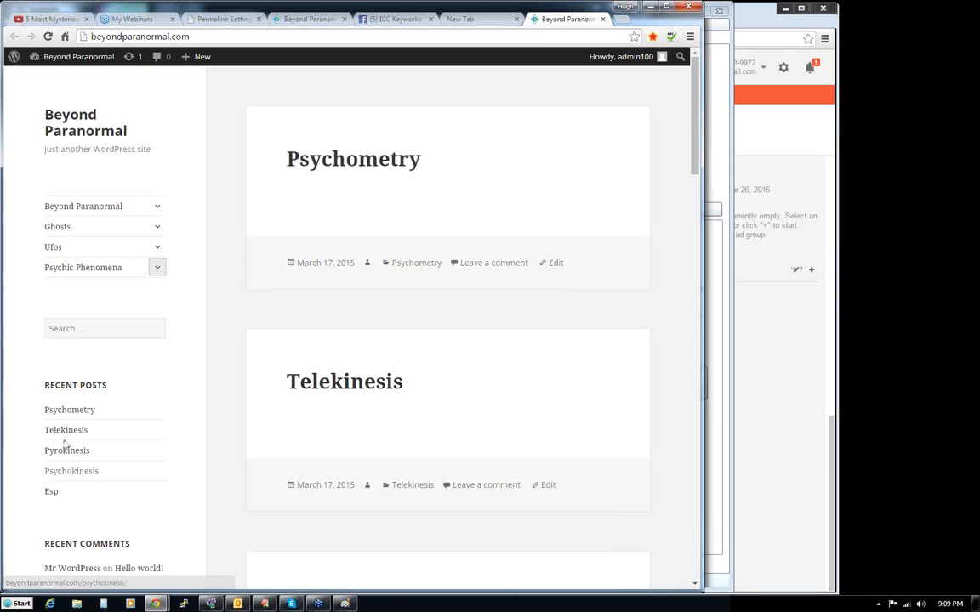
- View the Psychic Phenomena page, its Esp category and the Esp post on the site
{"action": "left_click", "coordinate": [101, 268]}
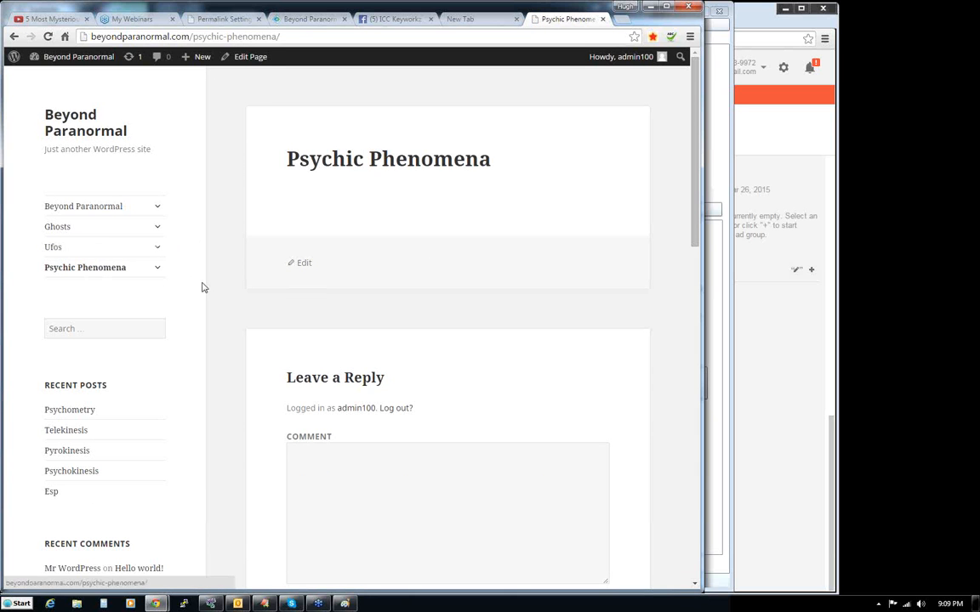
{"action": "left_click", "coordinate": [157, 269]}
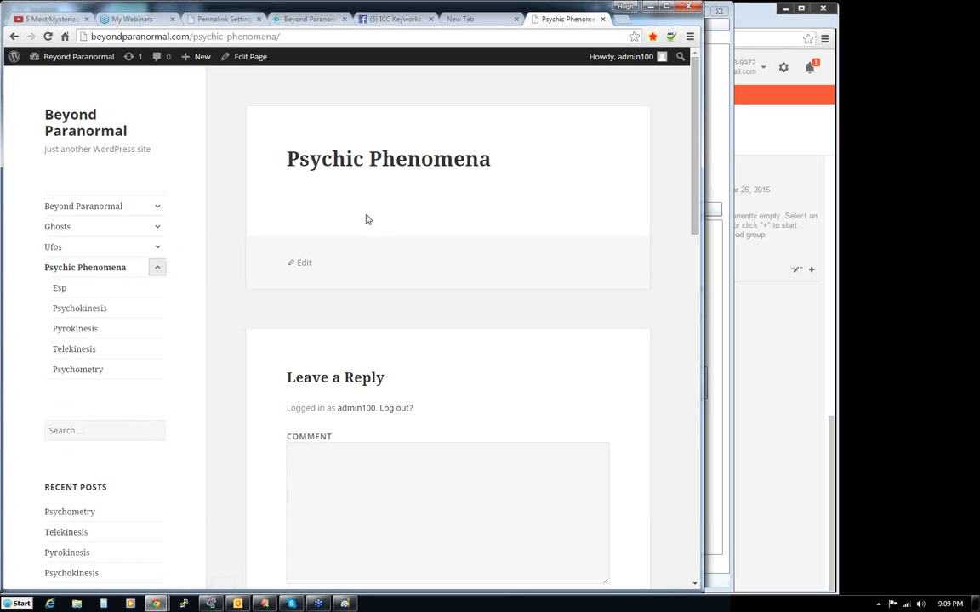
{"action": "left_click", "coordinate": [61, 291]}
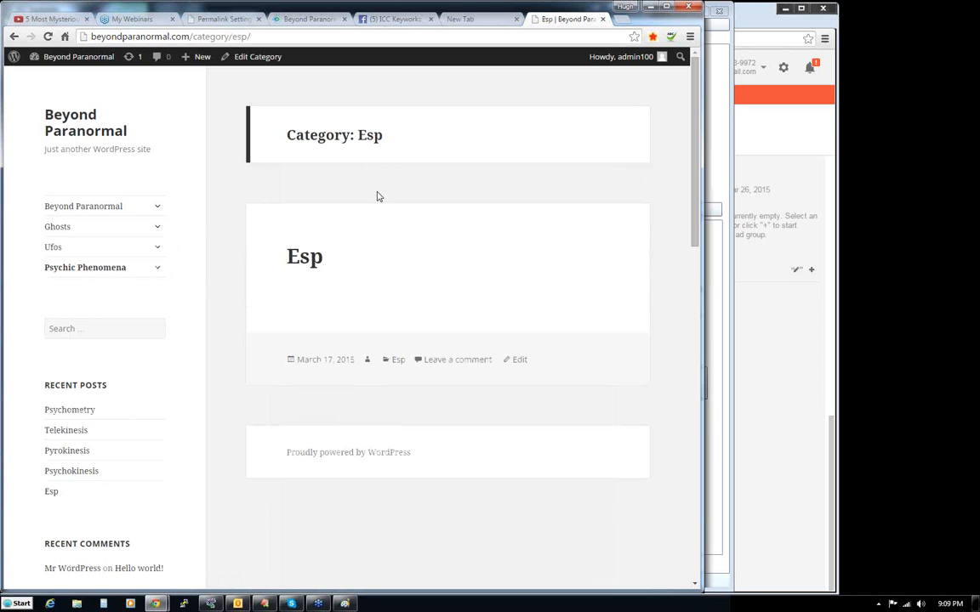
{"action": "left_click", "coordinate": [308, 259]}
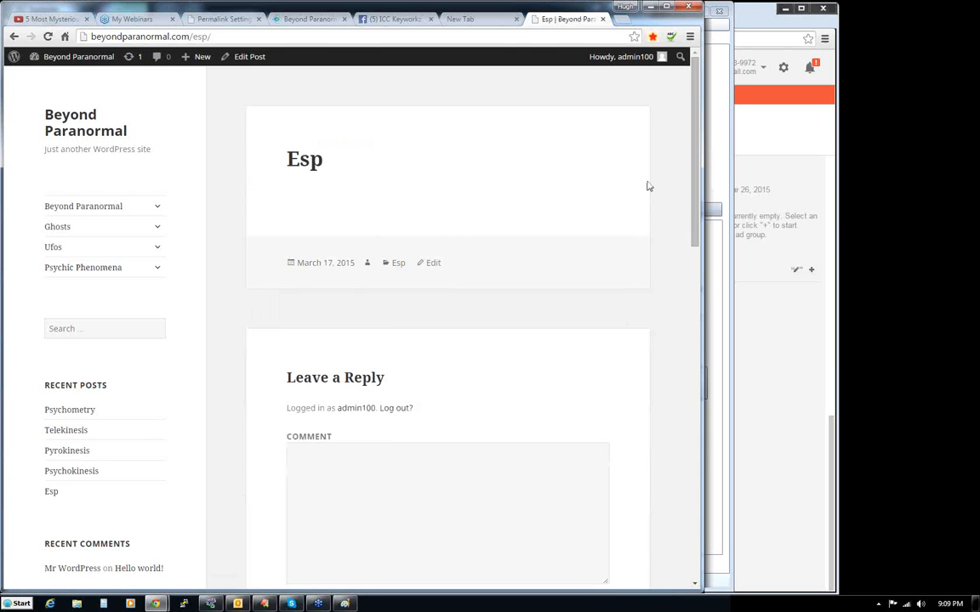
- View the Ufos page and its Ufos In The Bible category on the site
{"action": "left_click", "coordinate": [53, 247]}
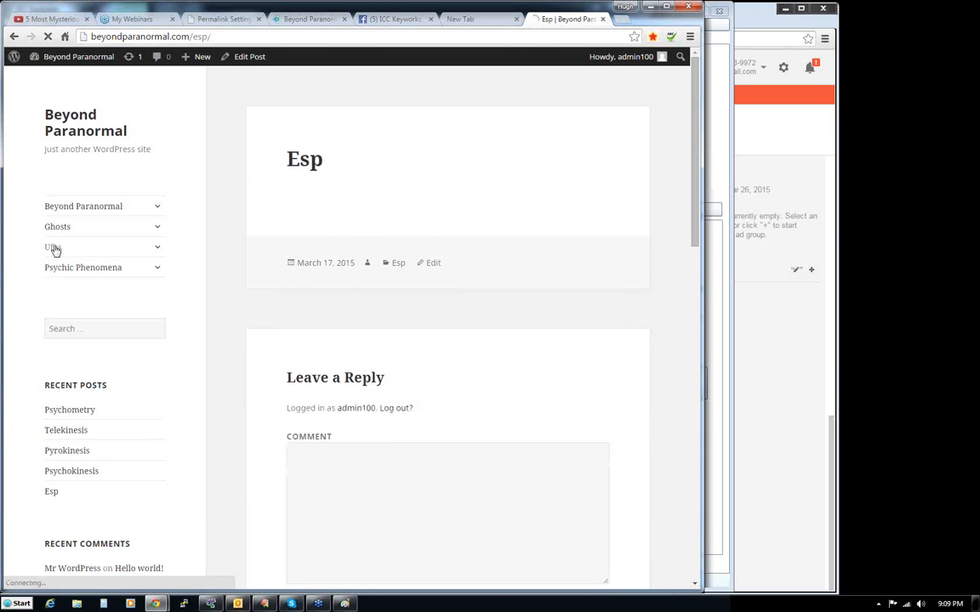
{"action": "left_click", "coordinate": [158, 251]}
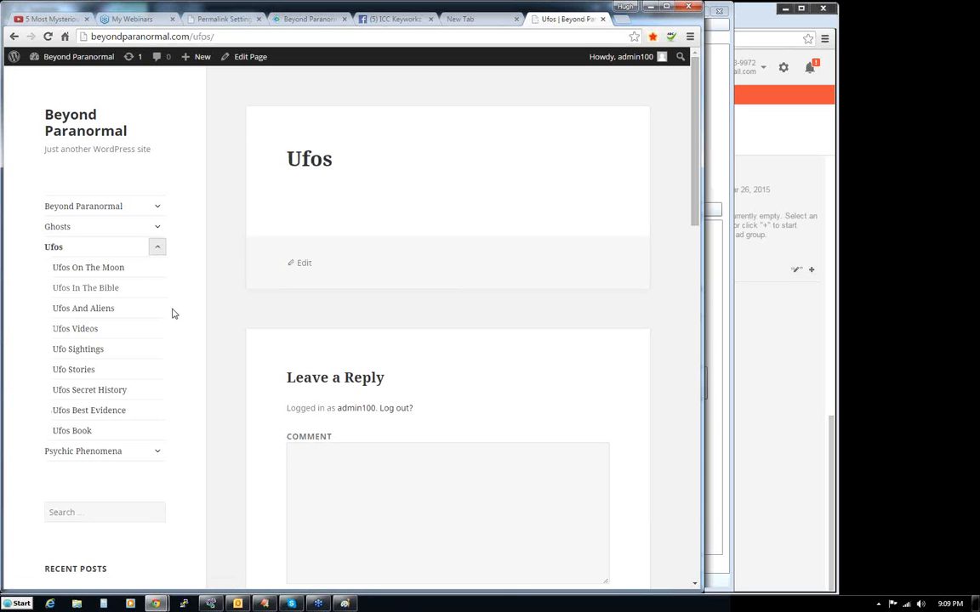
{"action": "left_click", "coordinate": [74, 288]}
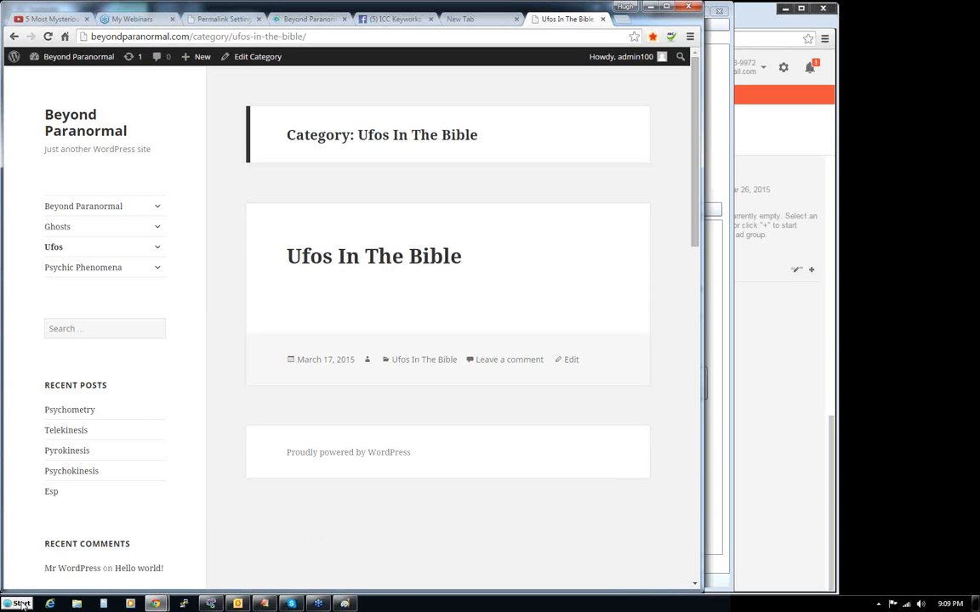
- Launch ICC Express from the Web Dimensions program group and load the Beyond Paranormal profile in its settings
{"action": "key", "text": "super"}
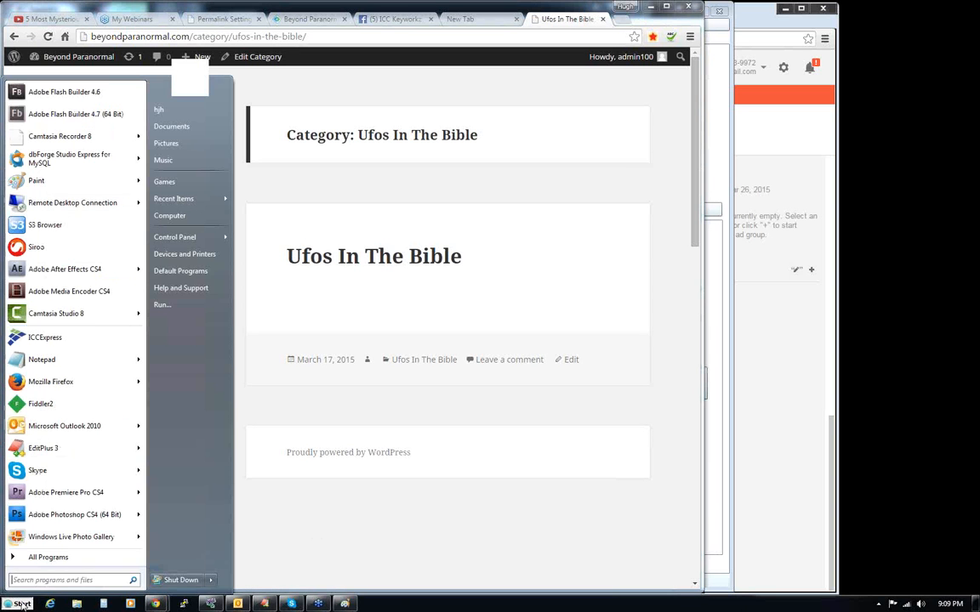
{"action": "left_click", "coordinate": [48, 557]}
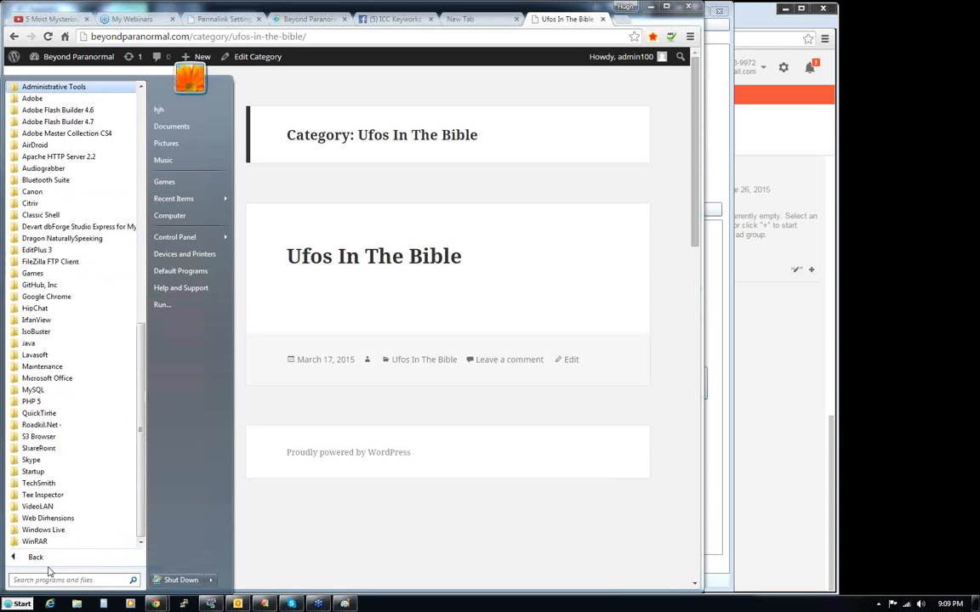
{"action": "left_click", "coordinate": [48, 518]}
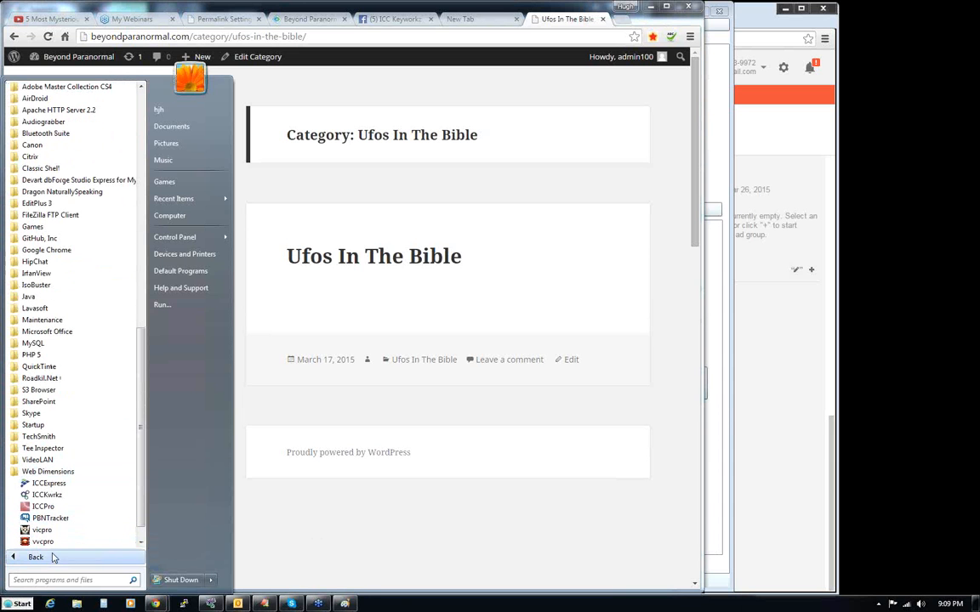
{"action": "left_click", "coordinate": [62, 483]}
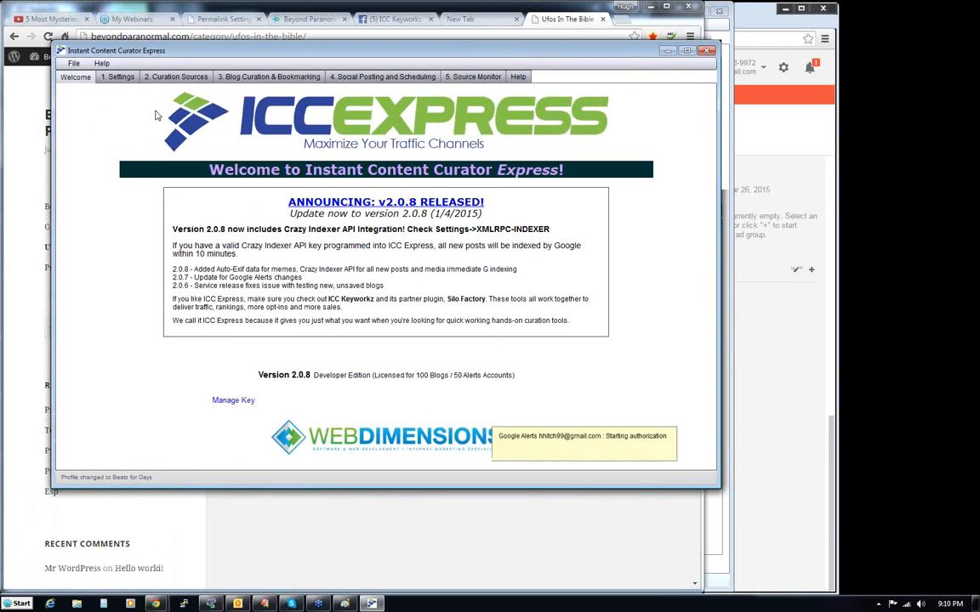
{"action": "left_click", "coordinate": [109, 77]}
{"action": "left_click", "coordinate": [132, 205]}
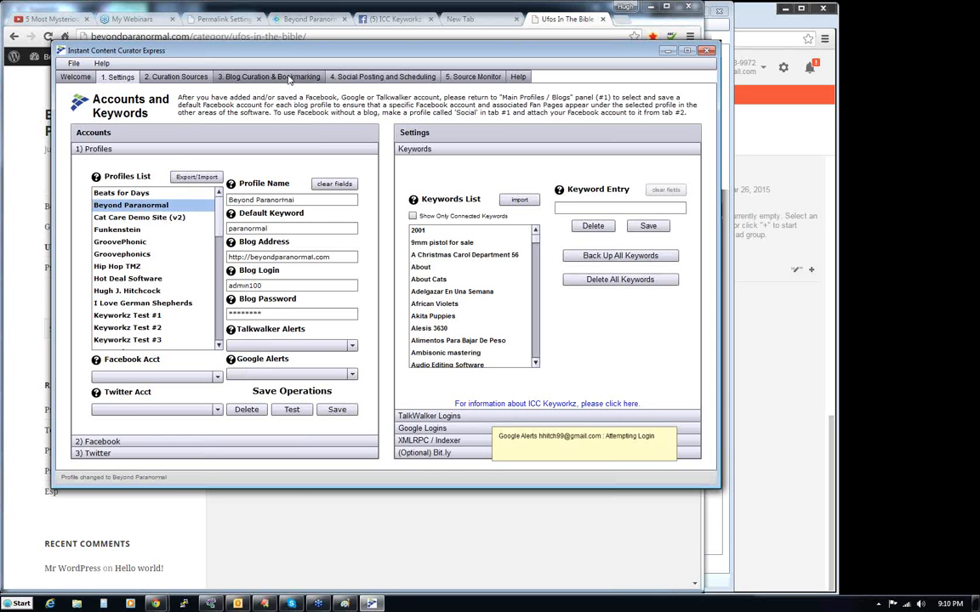
- Review the keywords connected to the Beyond Paranormal profile by filtering its source connections to connected objects only, and remove the filter
{"action": "left_click", "coordinate": [250, 78]}
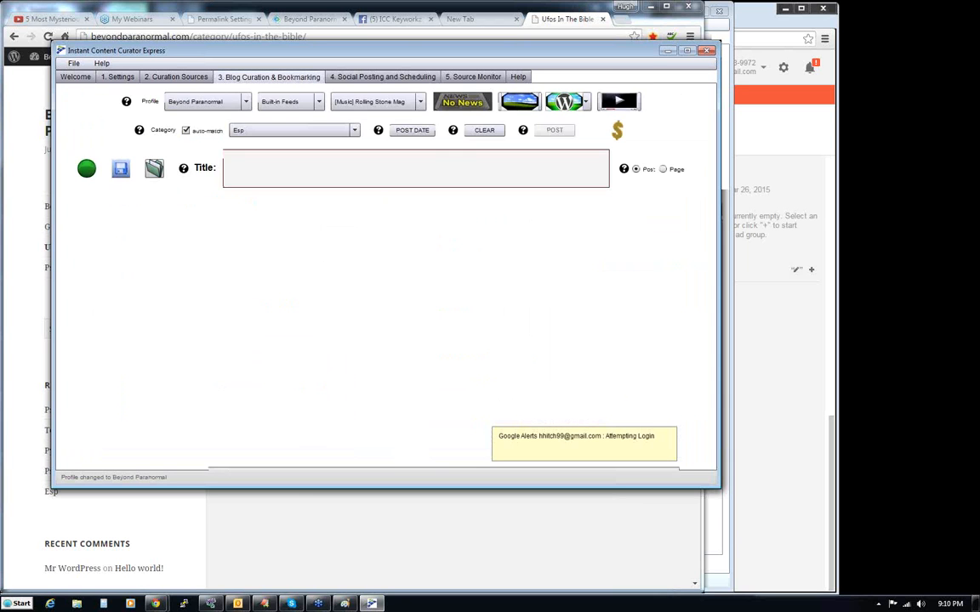
{"action": "left_click", "coordinate": [167, 76]}
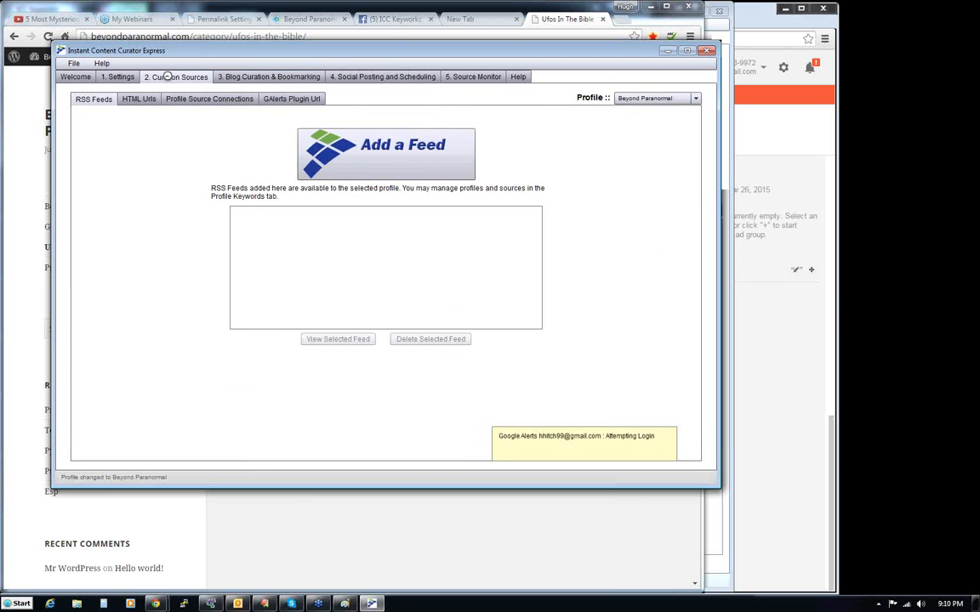
{"action": "left_click", "coordinate": [205, 100]}
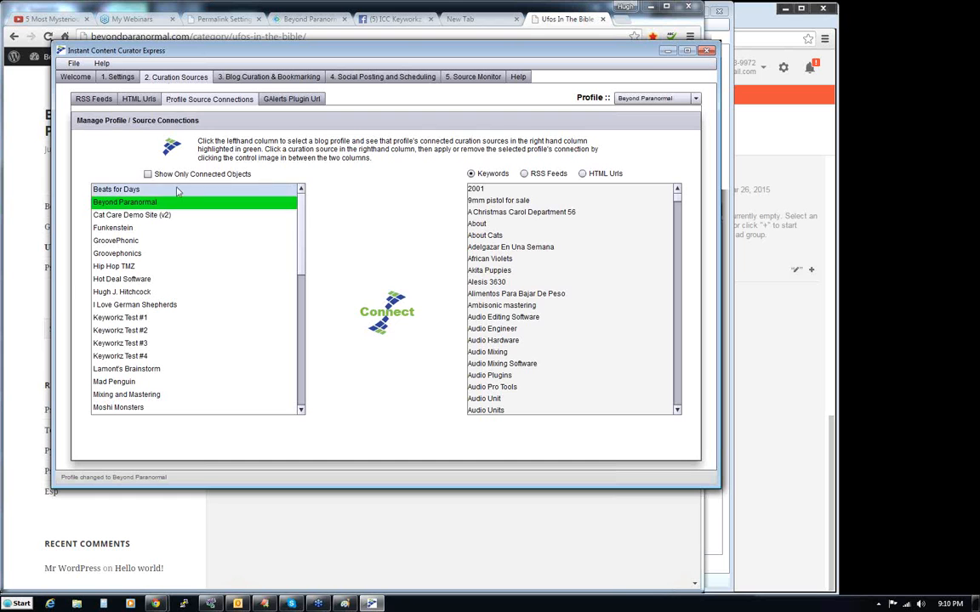
{"action": "left_click", "coordinate": [148, 174]}
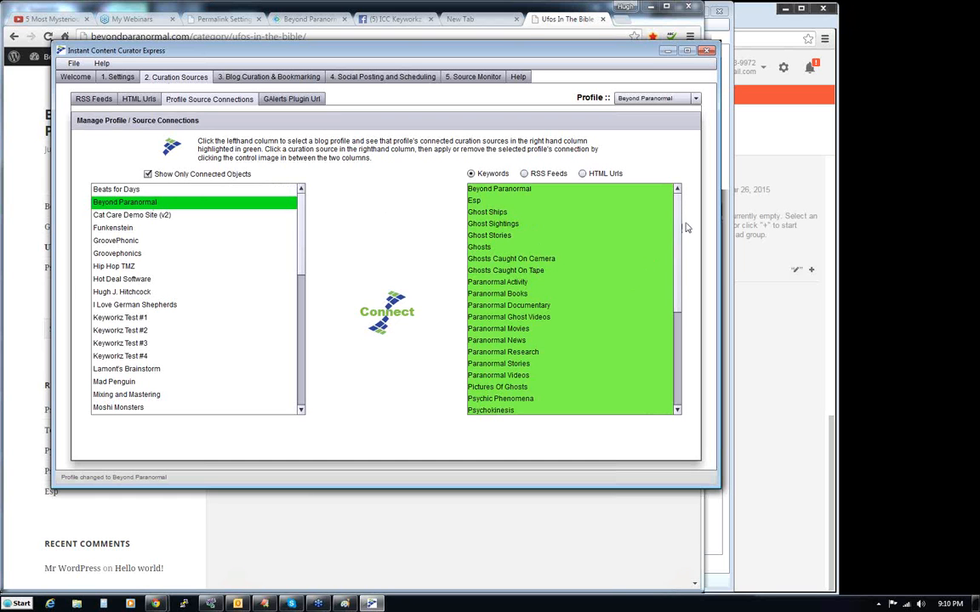
{"action": "left_click_drag", "start_coordinate": [677, 228], "coordinate": [685, 334]}
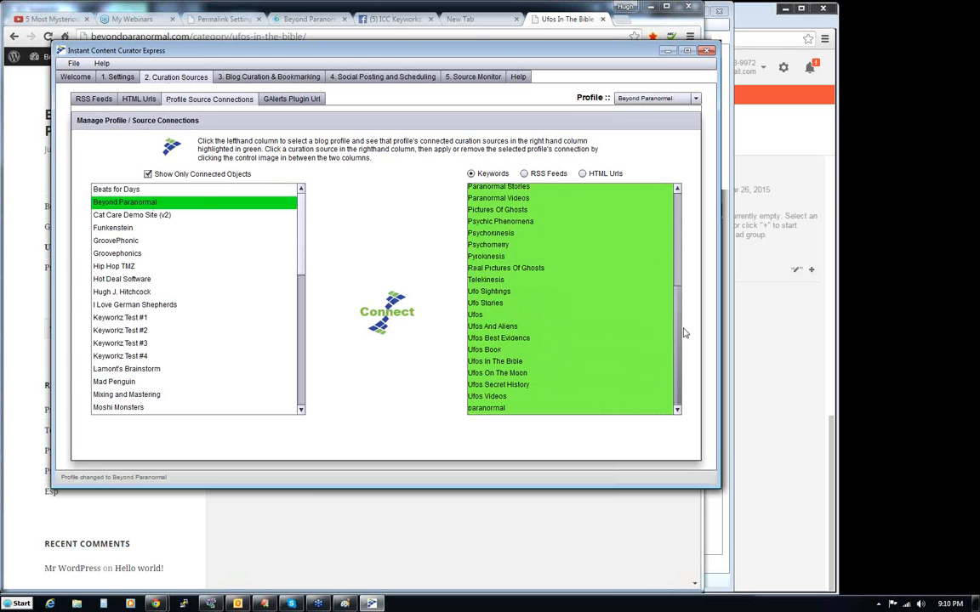
{"action": "left_click_drag", "start_coordinate": [679, 378], "coordinate": [685, 265]}
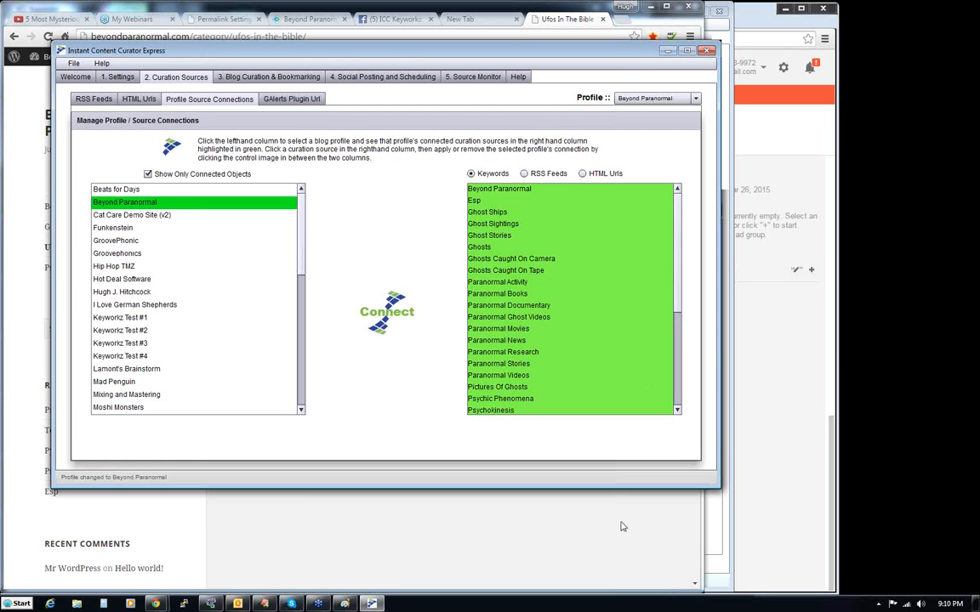
{"action": "left_click_drag", "start_coordinate": [679, 295], "coordinate": [687, 247]}
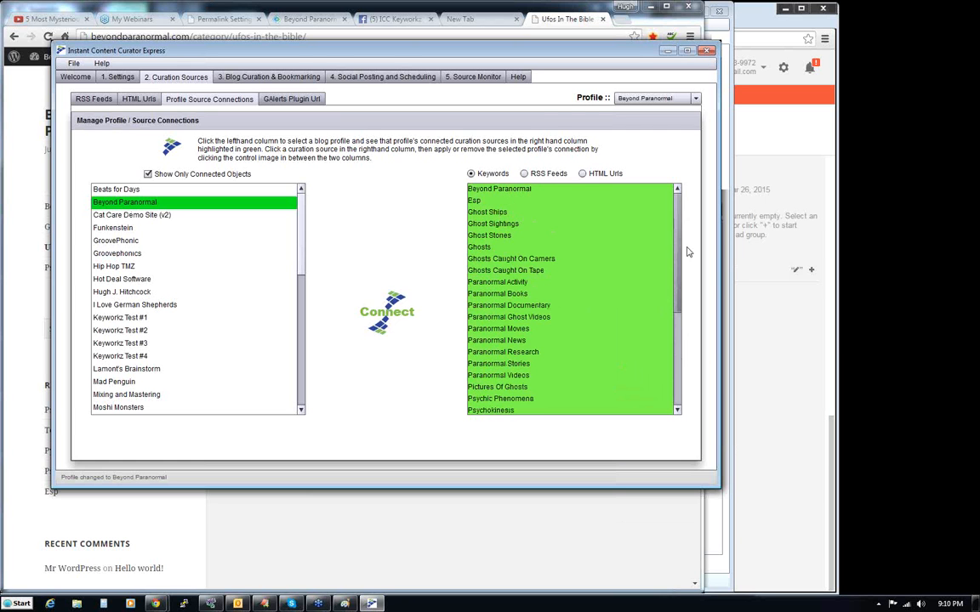
{"action": "left_click", "coordinate": [140, 172]}
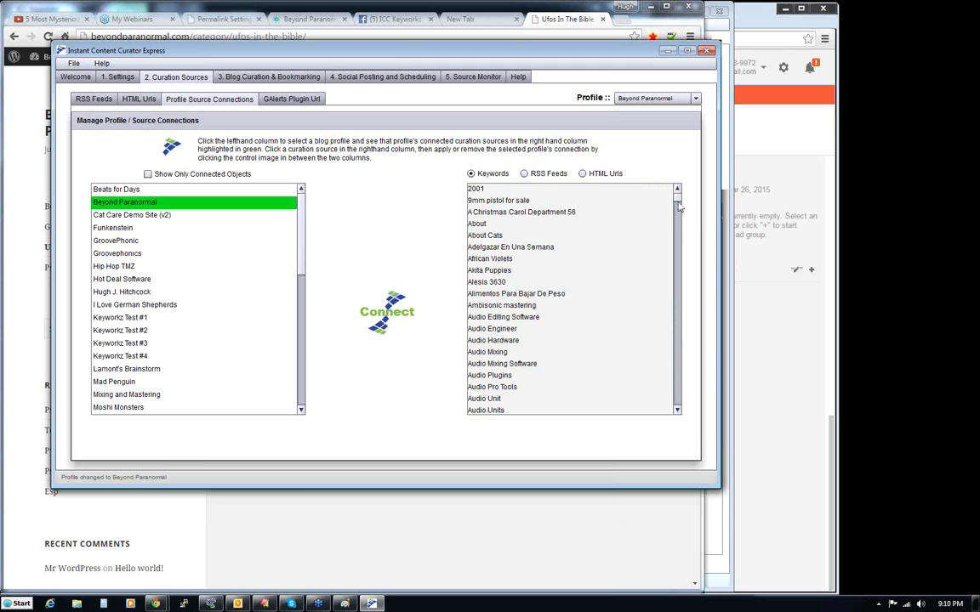
{"action": "left_click_drag", "start_coordinate": [678, 197], "coordinate": [617, 168]}
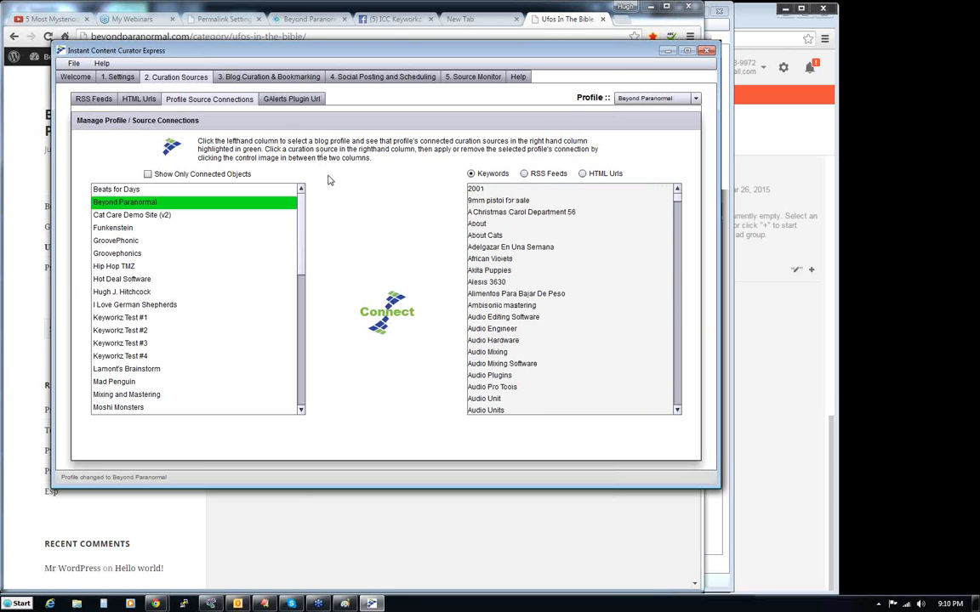
- Save Ghosts Caught On Camera as the Beyond Paranormal profile's default keyword and reload the profile
{"action": "left_click", "coordinate": [285, 78]}
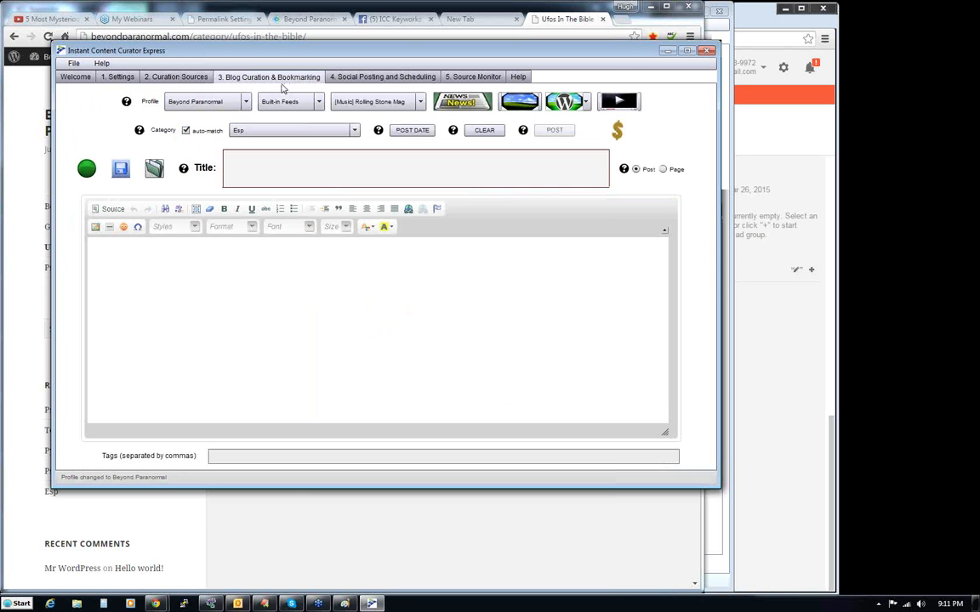
{"action": "left_click", "coordinate": [120, 77]}
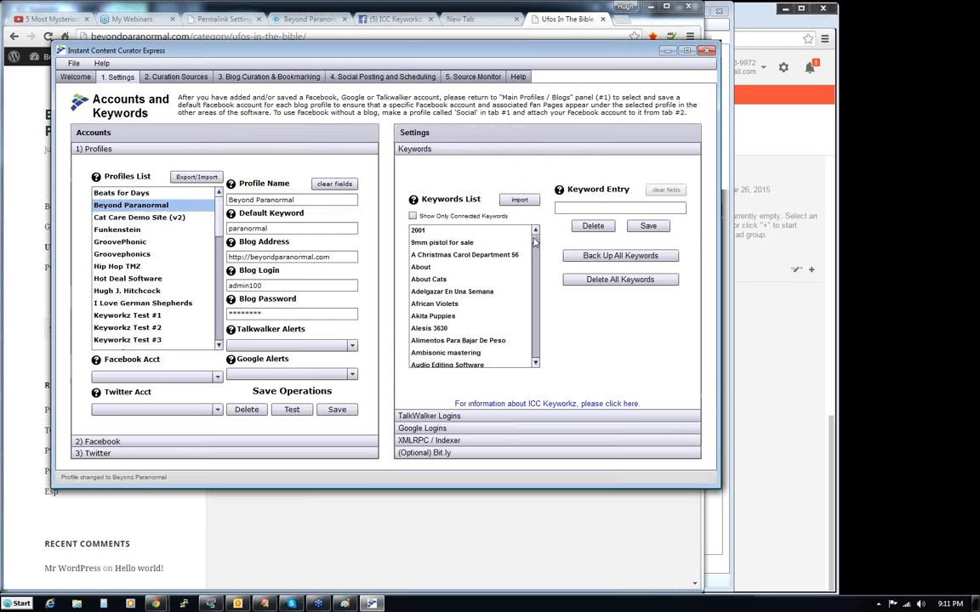
{"action": "left_click_drag", "start_coordinate": [536, 239], "coordinate": [542, 291]}
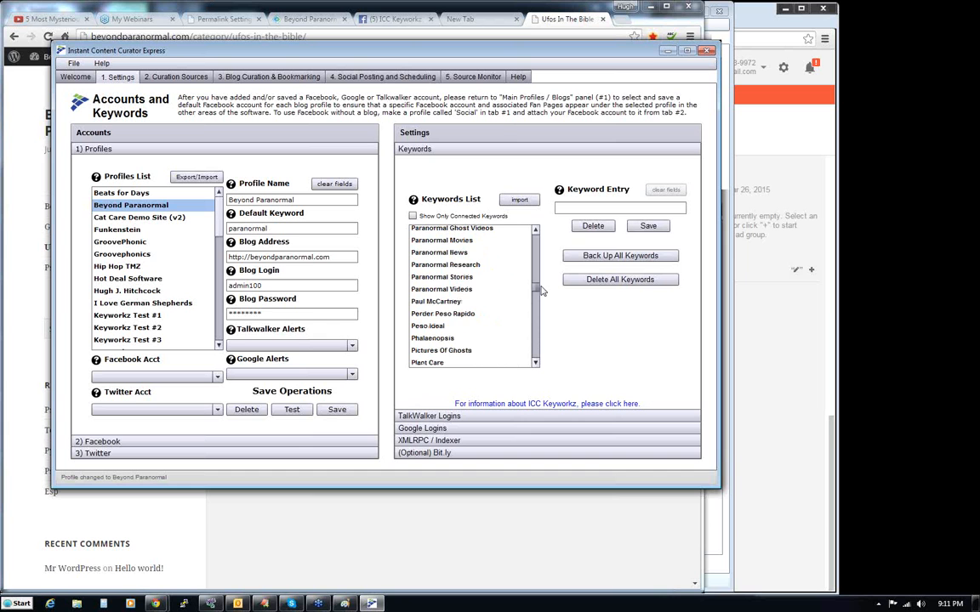
{"action": "left_click", "coordinate": [456, 290]}
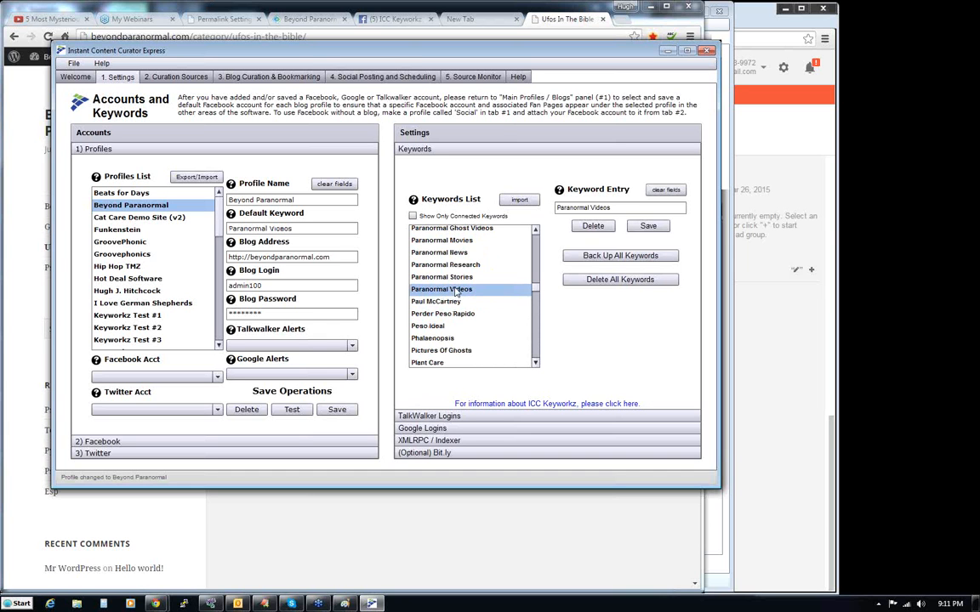
{"action": "left_click", "coordinate": [535, 277]}
{"action": "left_click_drag", "start_coordinate": [534, 288], "coordinate": [537, 252]}
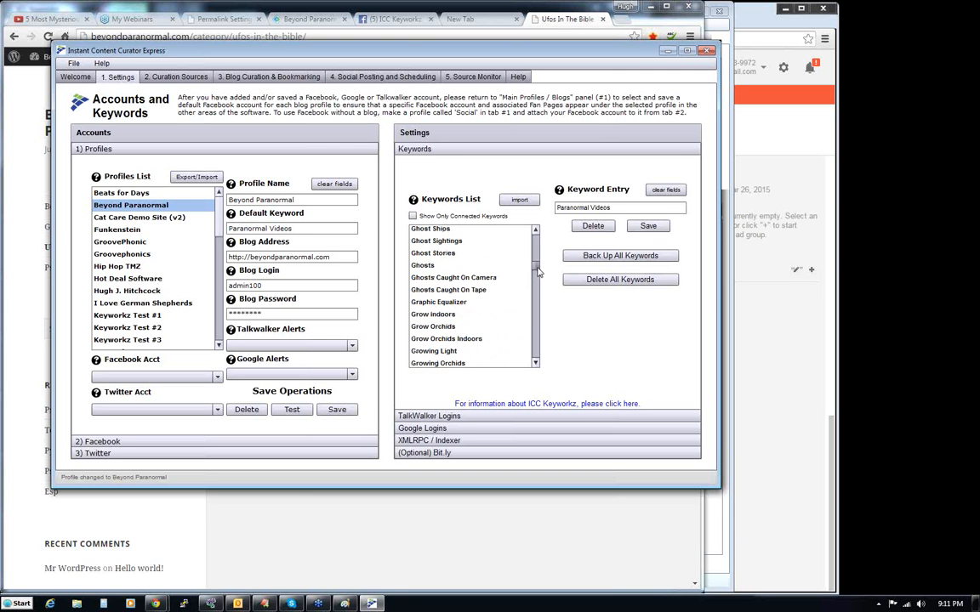
{"action": "left_click", "coordinate": [475, 281]}
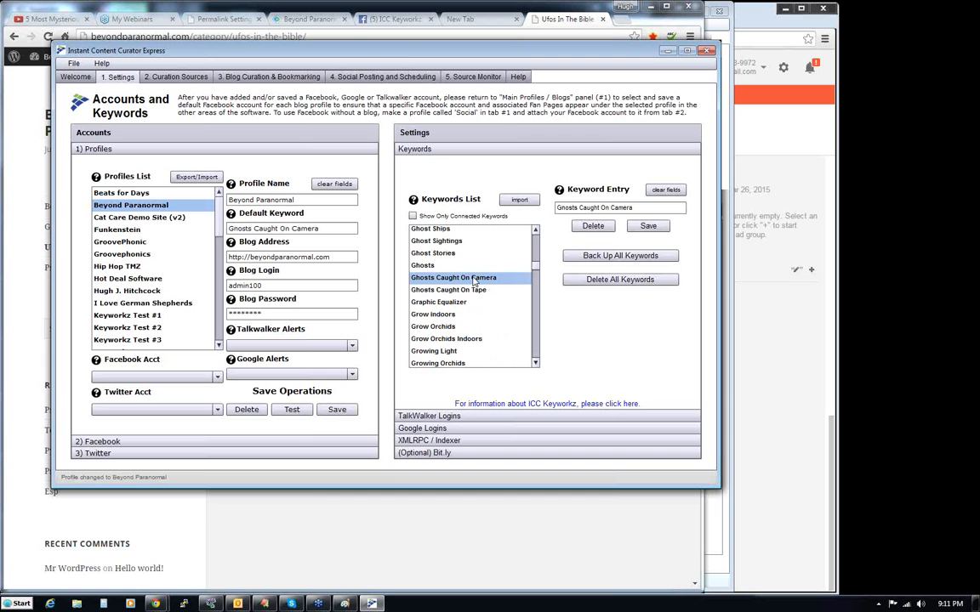
{"action": "left_click", "coordinate": [334, 412]}
{"action": "left_click", "coordinate": [144, 217]}
{"action": "left_click", "coordinate": [144, 205]}
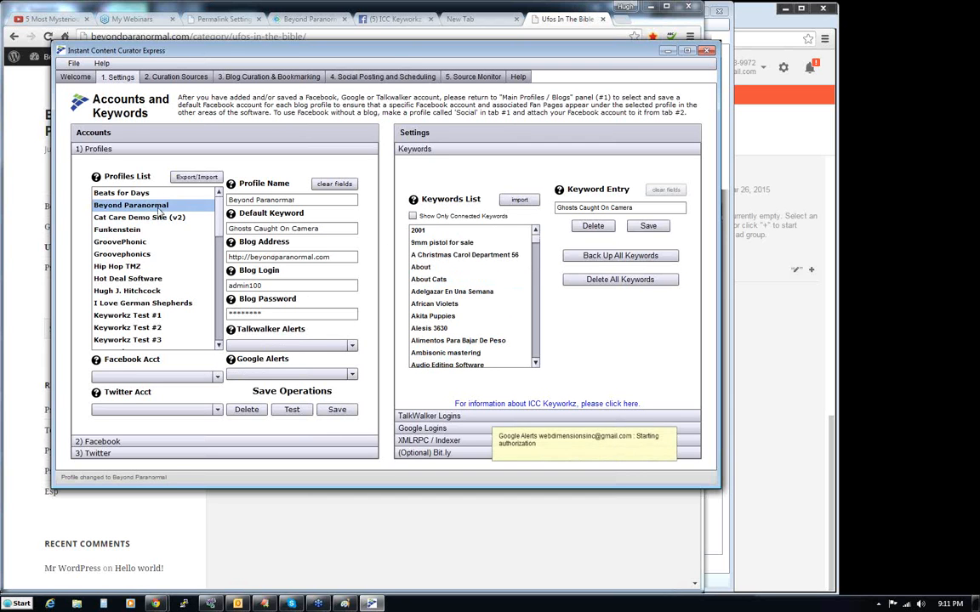
- Go to blog curation, cancelling the Google operations, and check the post categories while keeping Ghosts Caught On Camera
{"action": "left_click", "coordinate": [269, 77]}
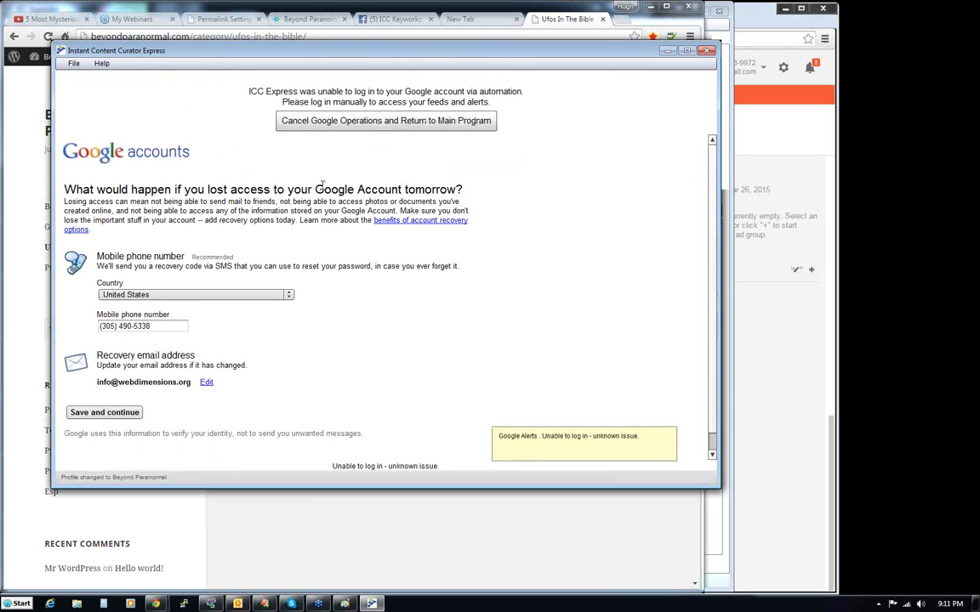
{"action": "left_click", "coordinate": [340, 120]}
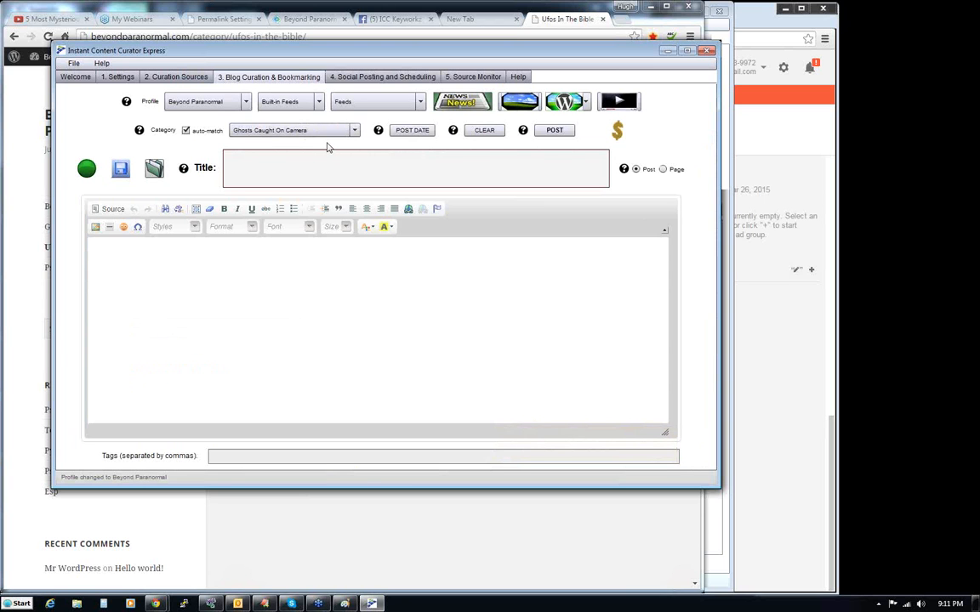
{"action": "left_click", "coordinate": [315, 130]}
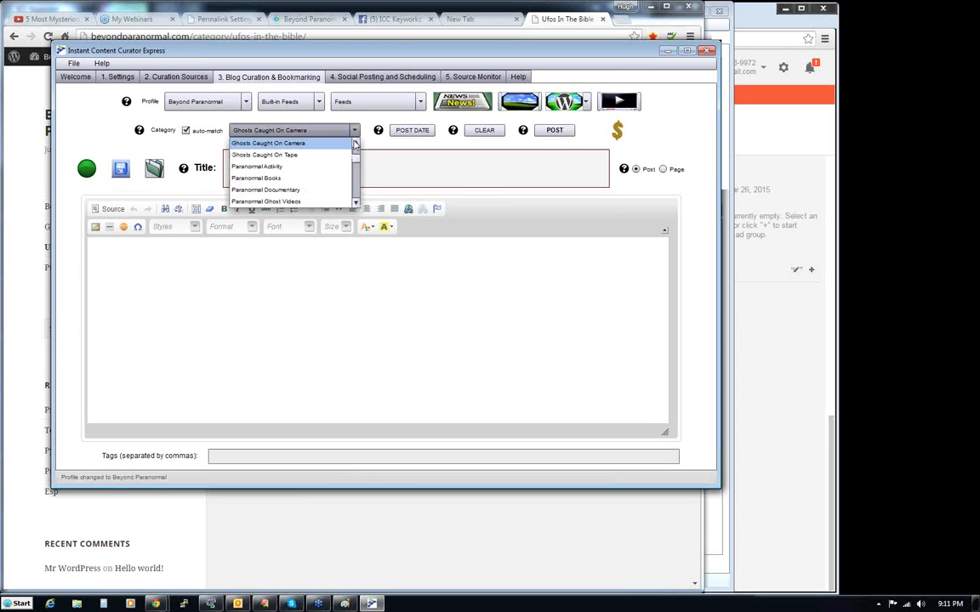
{"action": "scroll", "coordinate": [356, 163], "scroll_direction": "up", "scroll_amount": 1}
{"action": "scroll", "coordinate": [358, 164], "scroll_direction": "down", "scroll_amount": 2}
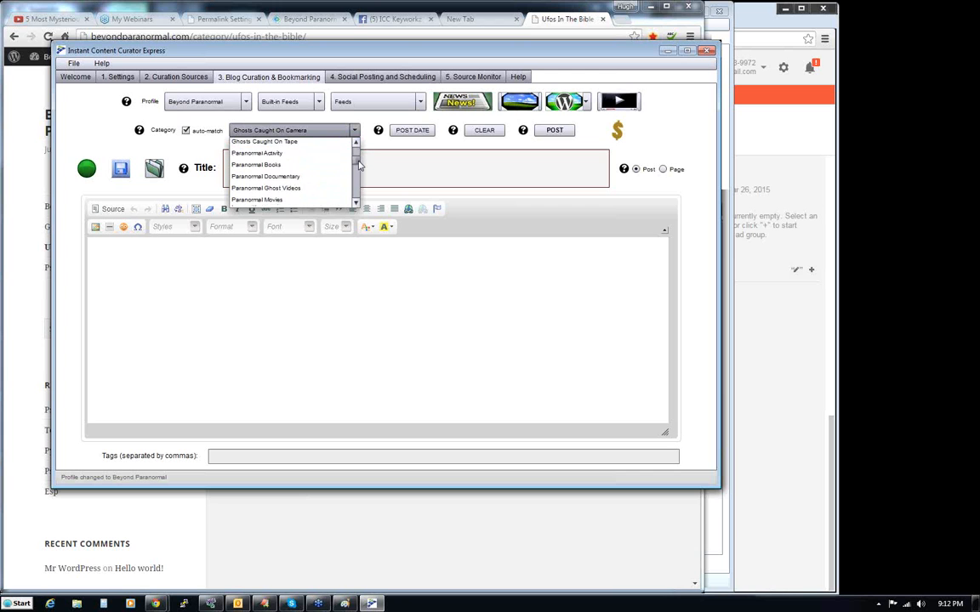
{"action": "left_click_drag", "start_coordinate": [359, 161], "coordinate": [358, 151]}
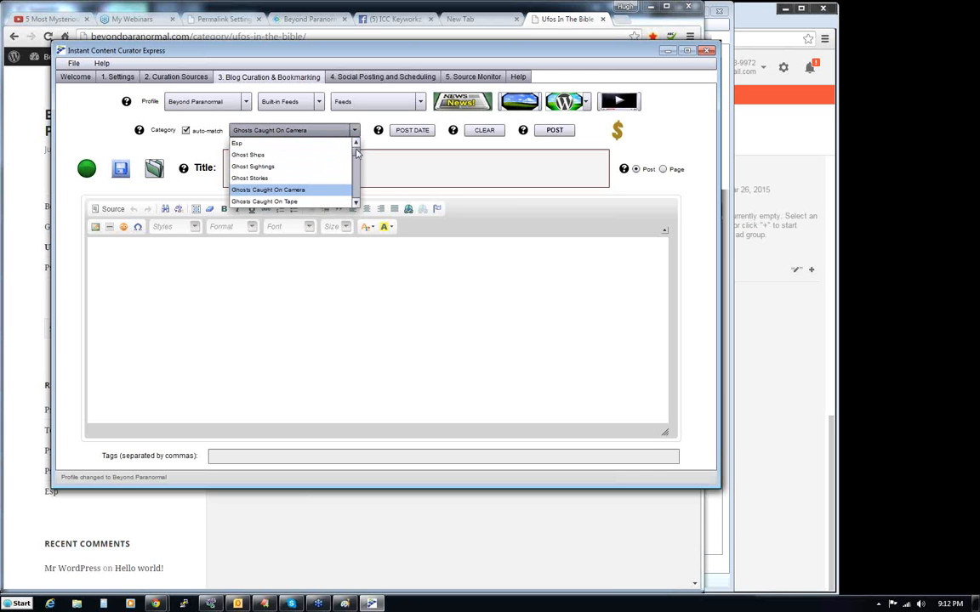
{"action": "scroll", "coordinate": [357, 151], "scroll_direction": "down", "scroll_amount": 3}
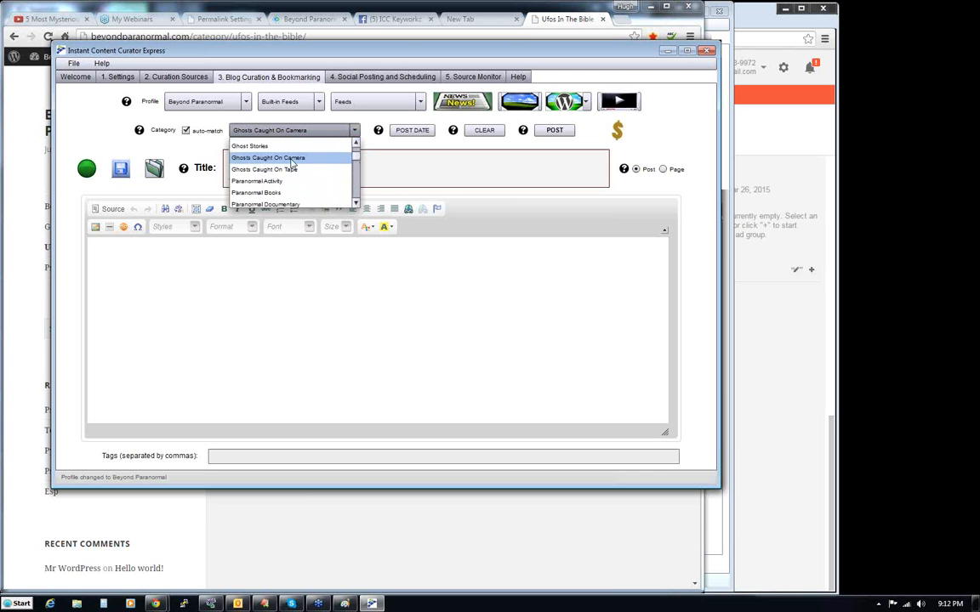
{"action": "left_click", "coordinate": [182, 159]}
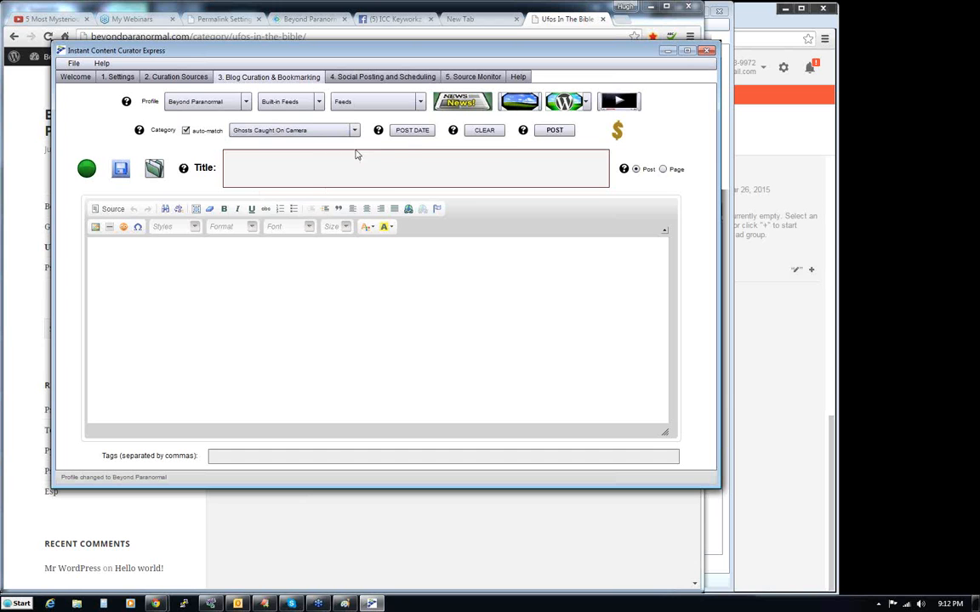
- Insert the YouTube video "REAL GHOSTS CAUGHT ON CAMERA" with its metadata template into the post and look through the generated content
{"action": "left_click", "coordinate": [618, 101]}
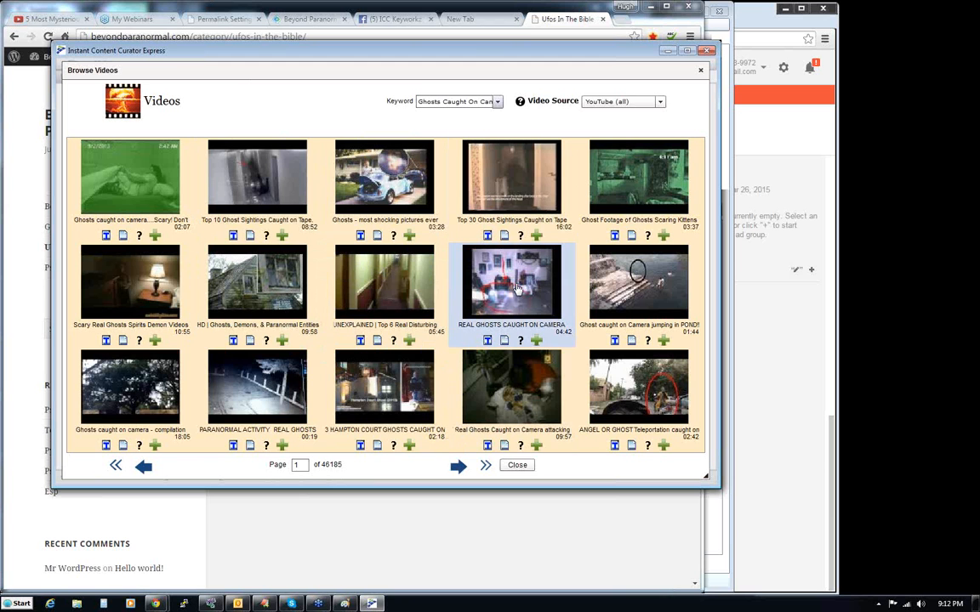
{"action": "left_click", "coordinate": [487, 341]}
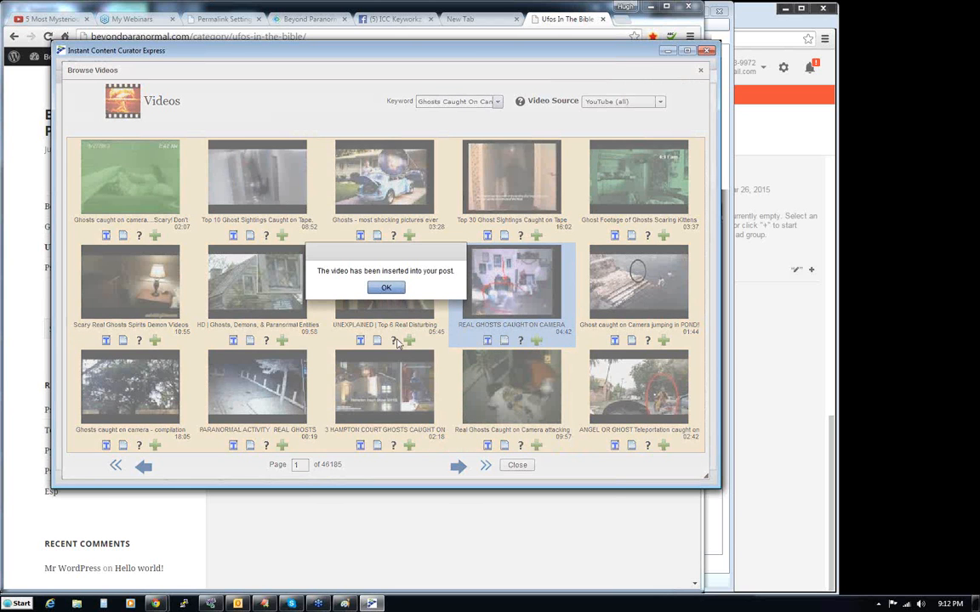
{"action": "key", "text": "Return"}
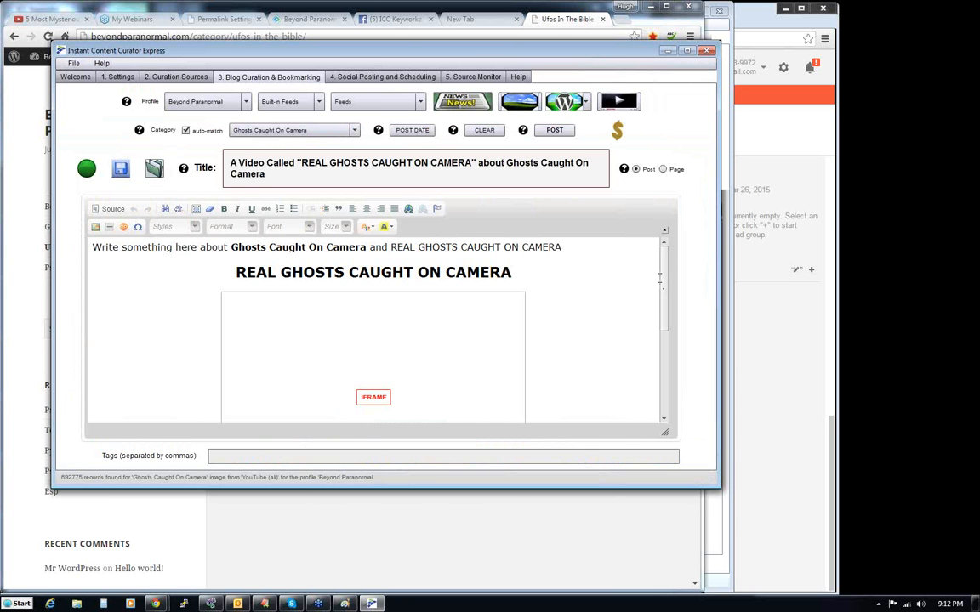
{"action": "left_click_drag", "start_coordinate": [662, 280], "coordinate": [669, 379]}
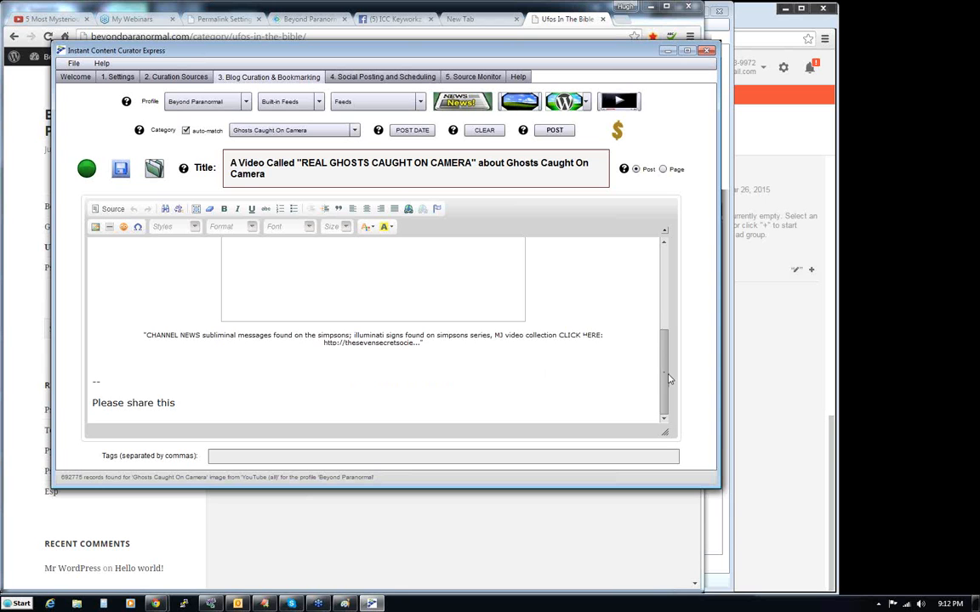
{"action": "scroll", "coordinate": [667, 389], "scroll_direction": "up", "scroll_amount": 10}
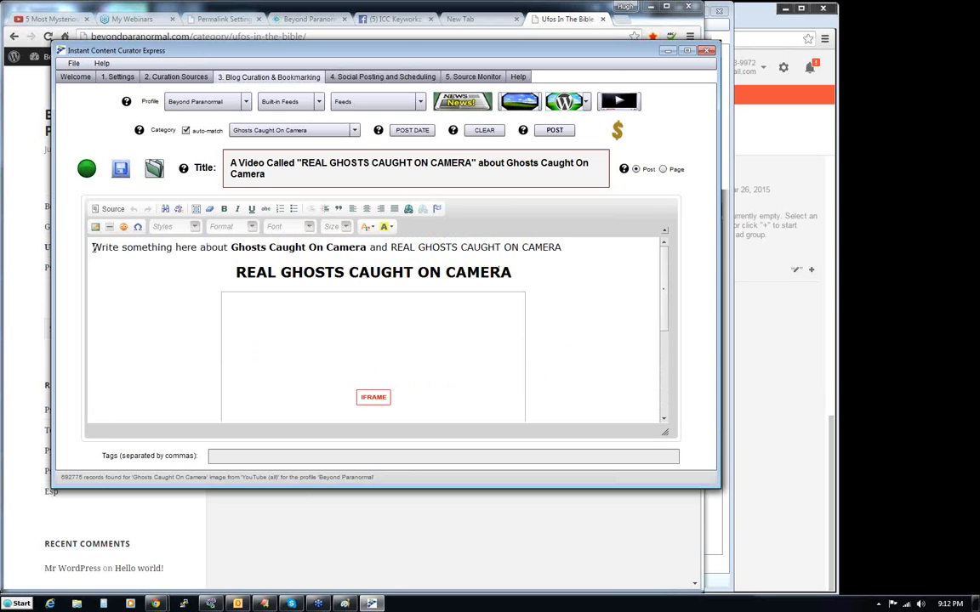
- Reword the post's opening line to "I'm scared to death about Ghosts Caught On Camera and especially REAL GHOSTS CAUGHT ON CAMERA!"
{"action": "left_click_drag", "start_coordinate": [93, 248], "coordinate": [198, 247]}
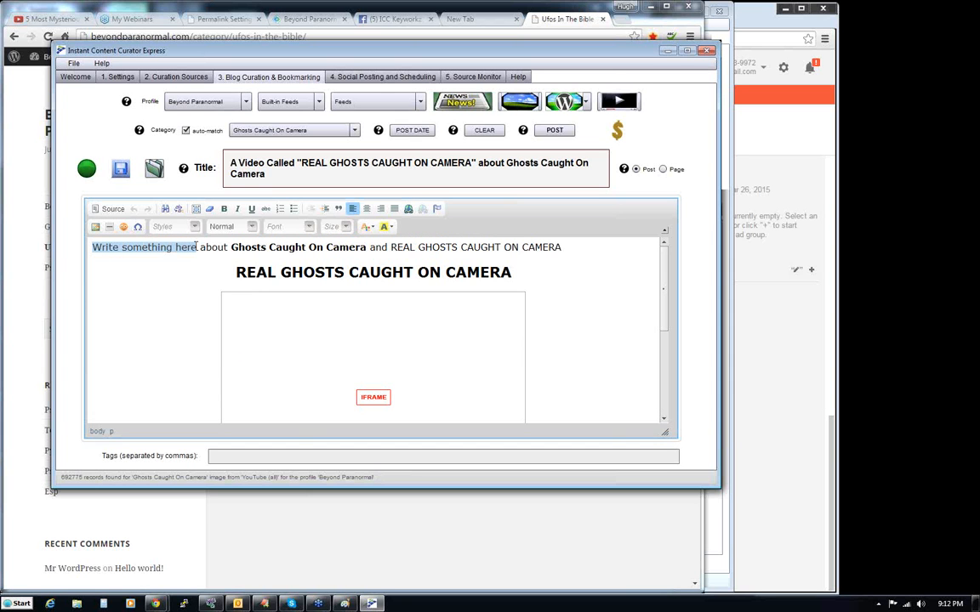
{"action": "type", "text": "I'm scared to "}
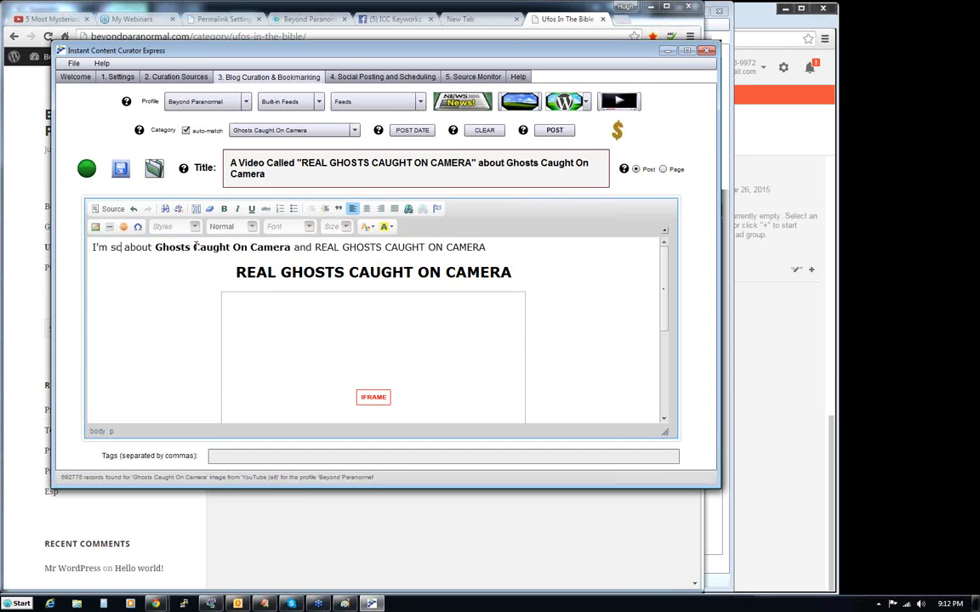
{"action": "type", "text": "death"}
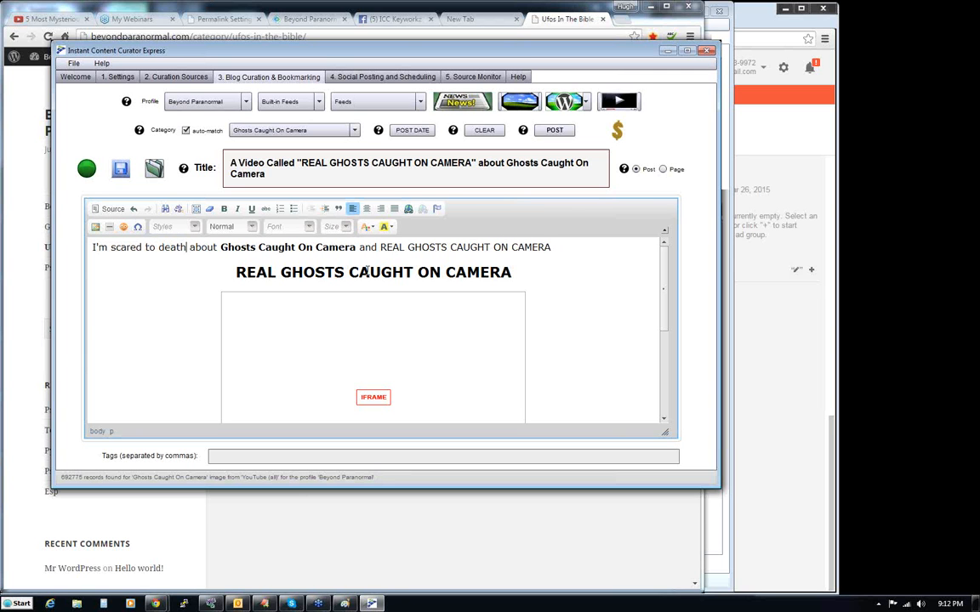
{"action": "left_click", "coordinate": [382, 247]}
{"action": "type", "text": "especially"}
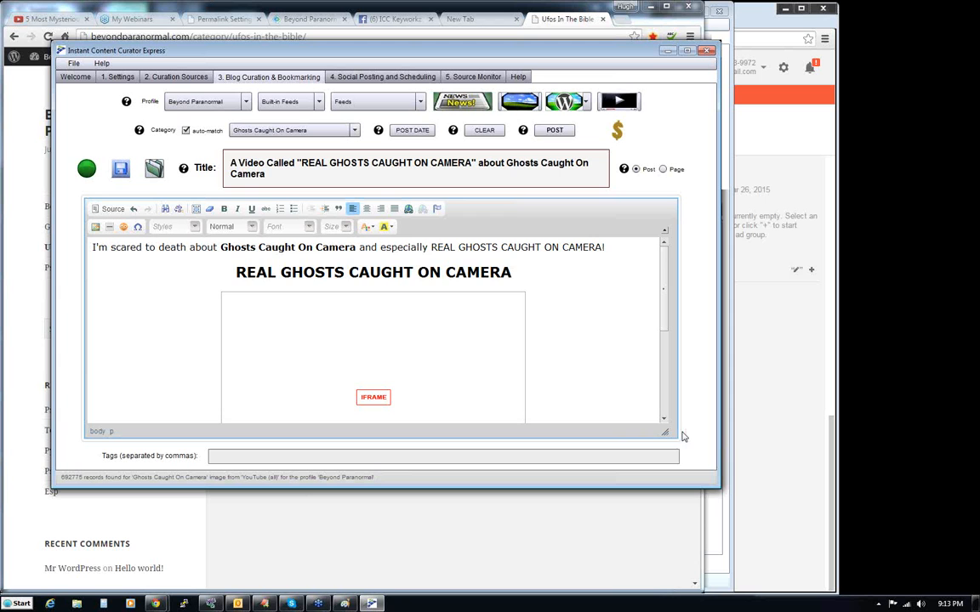
{"action": "mouse_move", "coordinate": [666, 322]}
{"action": "left_mouse_down"}
{"action": "mouse_move", "coordinate": [668, 417]}
{"action": "mouse_move", "coordinate": [666, 306]}
{"action": "left_mouse_up"}
- Replace the post's title with "Have You Ever Seen a Ghost Caught on Camera? CHECK THIS OUT"
{"action": "left_click", "coordinate": [555, 131]}
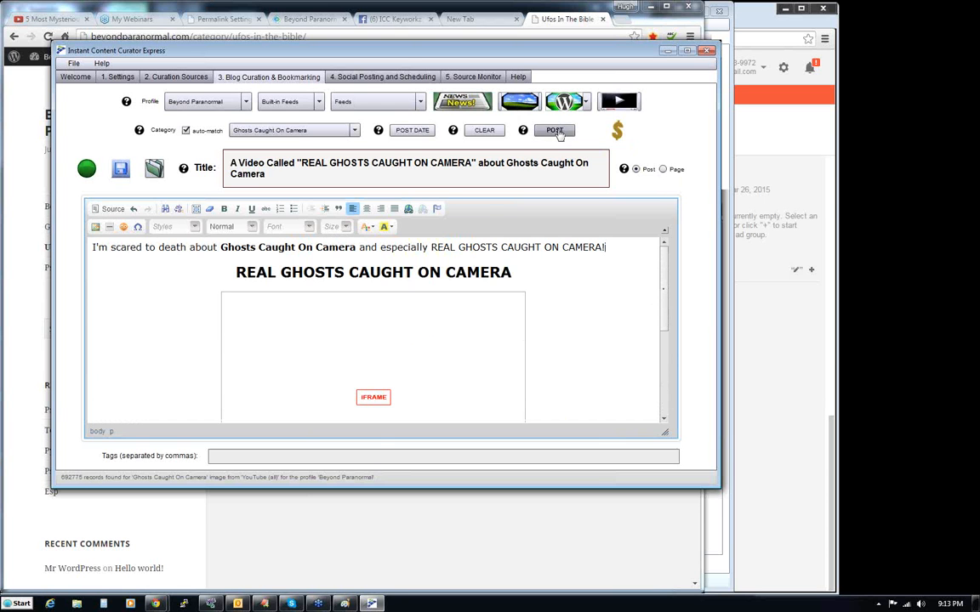
{"action": "left_click", "coordinate": [351, 436]}
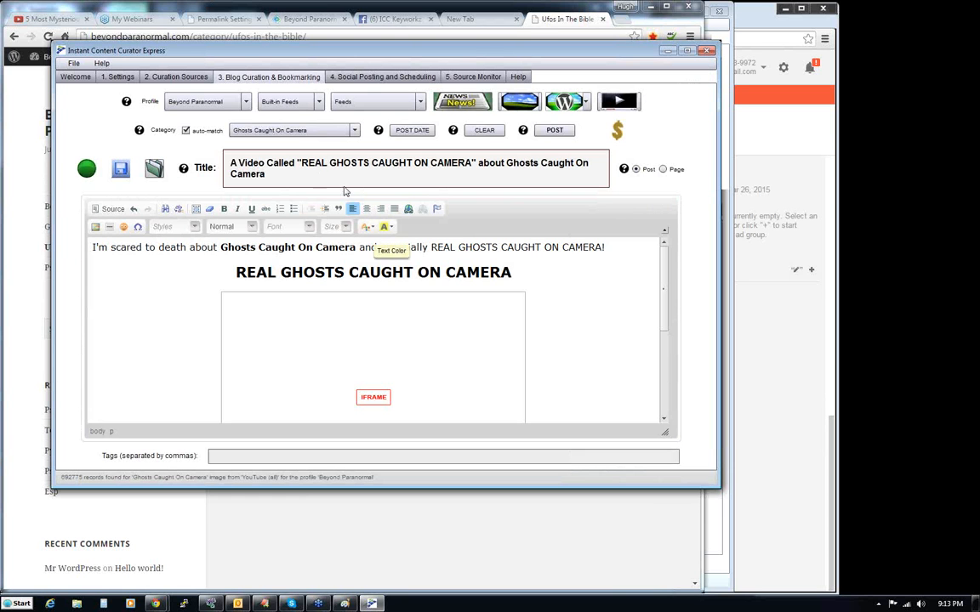
{"action": "left_click_drag", "start_coordinate": [230, 162], "coordinate": [289, 174]}
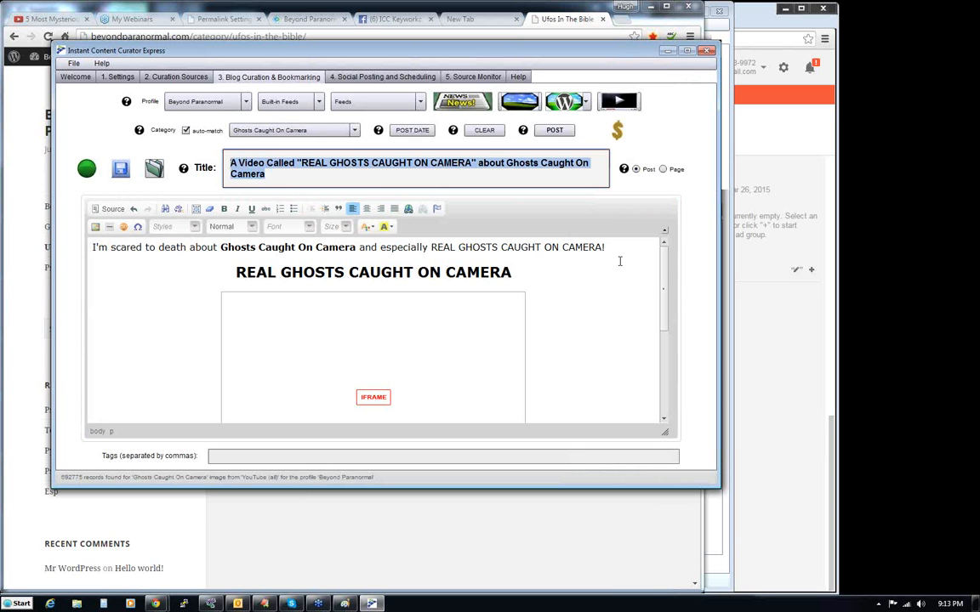
{"action": "type", "text": "Have"}
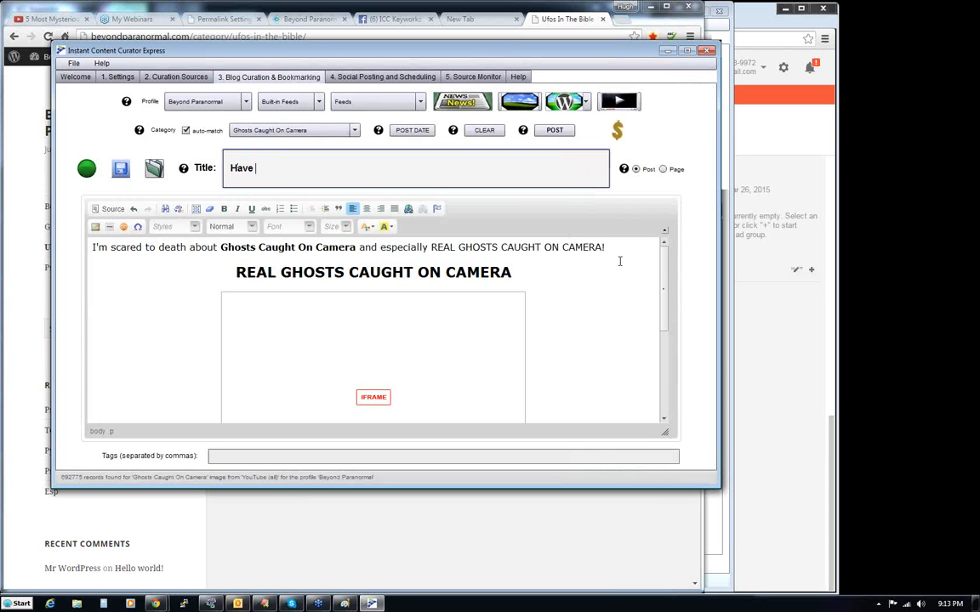
{"action": "type", "text": " You Ever Seen a GH"}
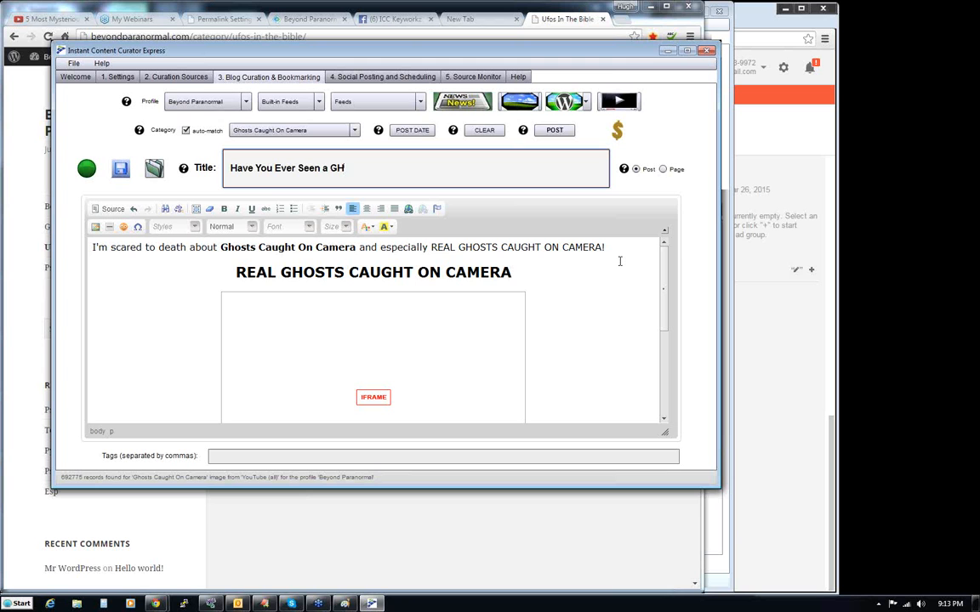
{"action": "type", "text": "ost'C"}
{"action": "type", "text": "aigh"}
{"action": "key", "text": "BackSpace"}
{"action": "key", "text": "BackSpace"}
{"action": "key", "text": "BackSpace"}
{"action": "type", "text": "ught on Came"}
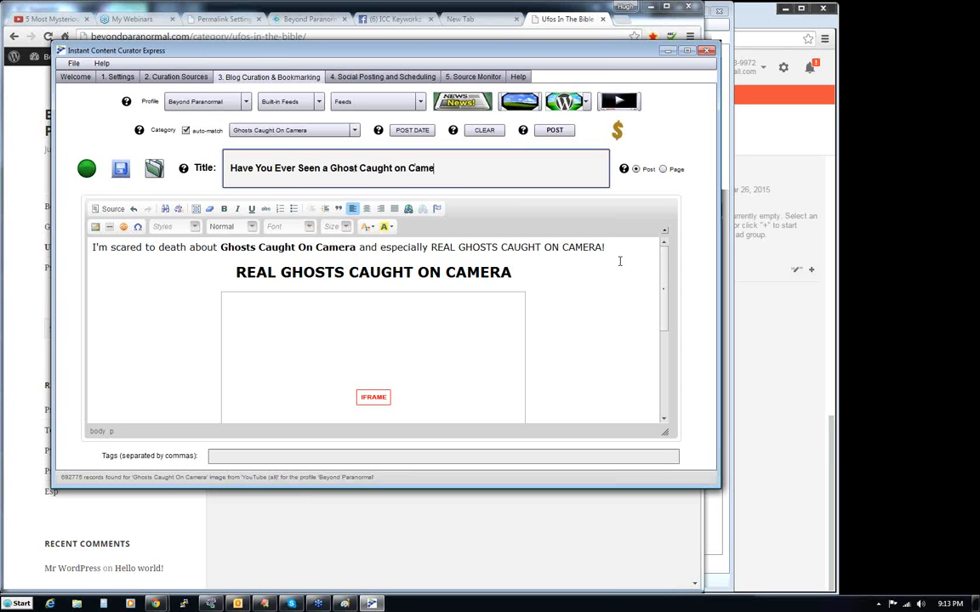
{"action": "type", "text": "ra? Che"}
{"action": "type", "text": "ECK THIS OPU"}
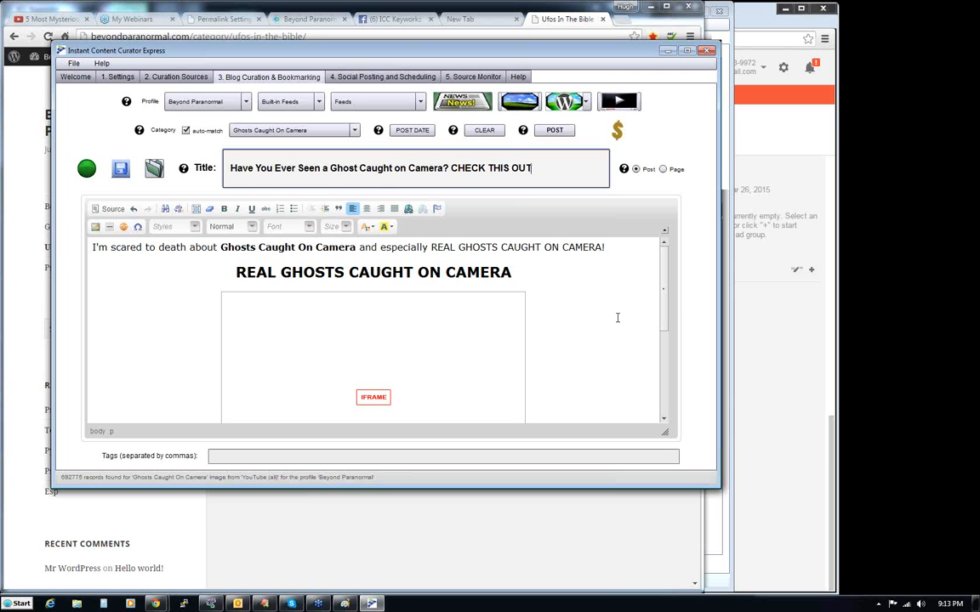
- Publish the retitled post to the blog and view it on the live site
{"action": "left_click", "coordinate": [555, 131]}
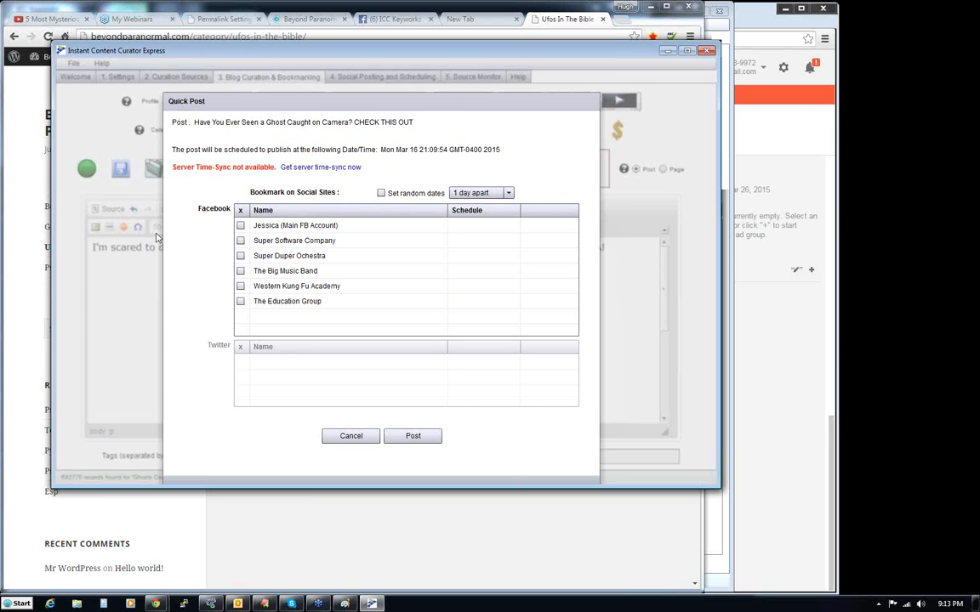
{"action": "left_click", "coordinate": [241, 271]}
{"action": "left_click", "coordinate": [413, 437]}
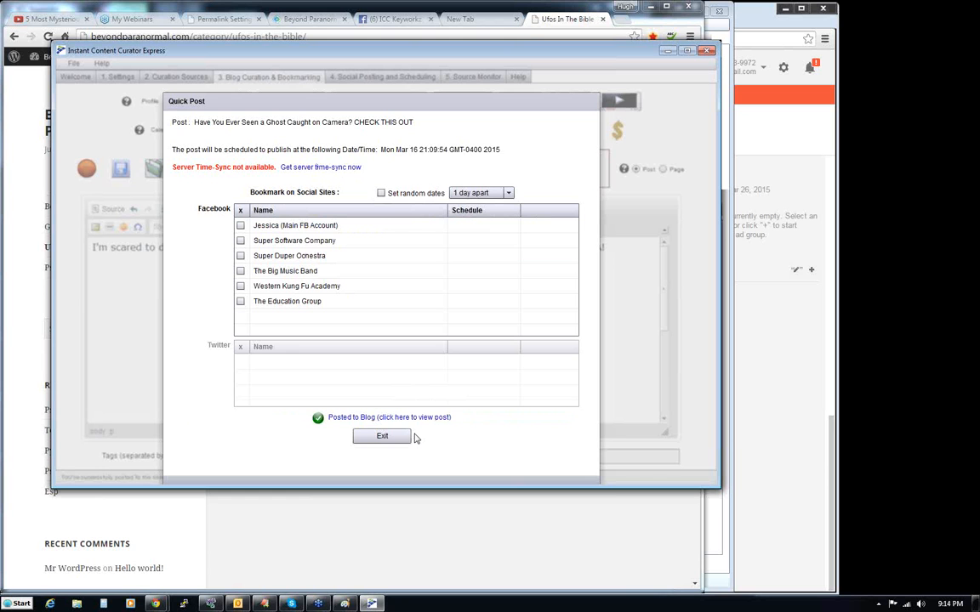
{"action": "left_click", "coordinate": [414, 417]}
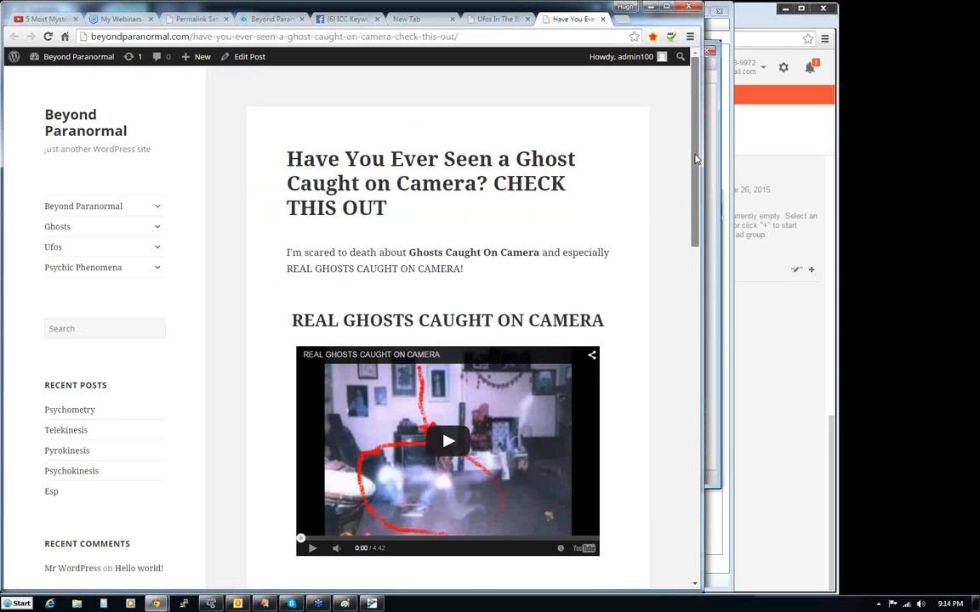
{"action": "mouse_move", "coordinate": [696, 158]}
{"action": "left_mouse_down"}
{"action": "mouse_move", "coordinate": [691, 197]}
{"action": "mouse_move", "coordinate": [688, 156]}
{"action": "left_mouse_up"}
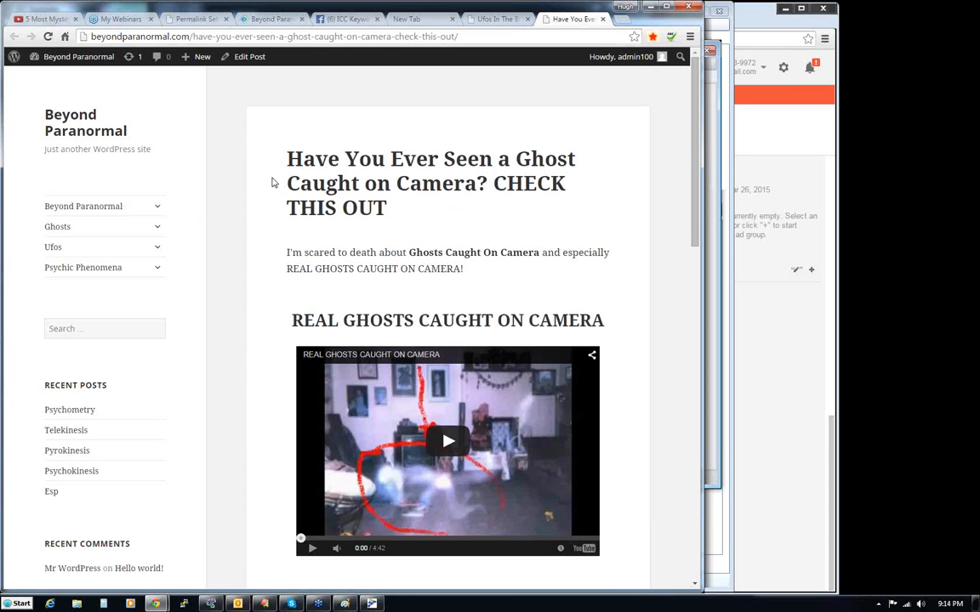
- Check the Ghosts Caught On Camera category page under Ghosts for the new post
{"action": "left_click", "coordinate": [157, 226]}
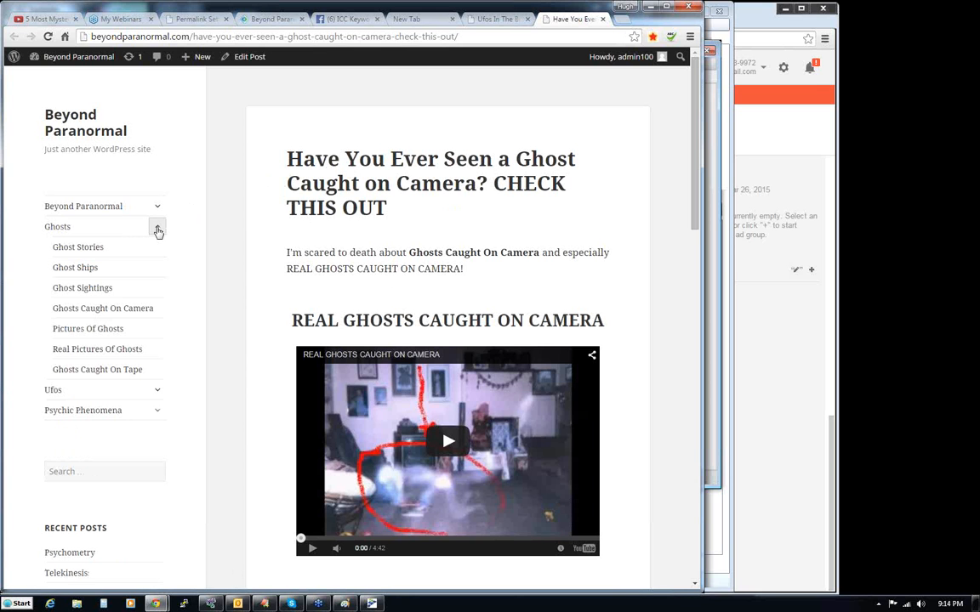
{"action": "left_click", "coordinate": [76, 311]}
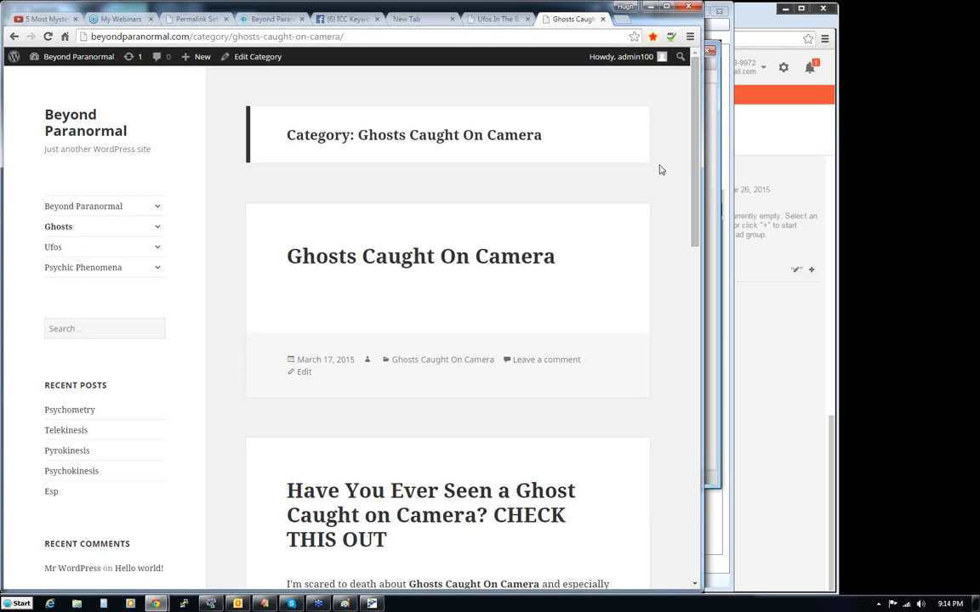
{"action": "left_click_drag", "start_coordinate": [692, 145], "coordinate": [724, 140]}
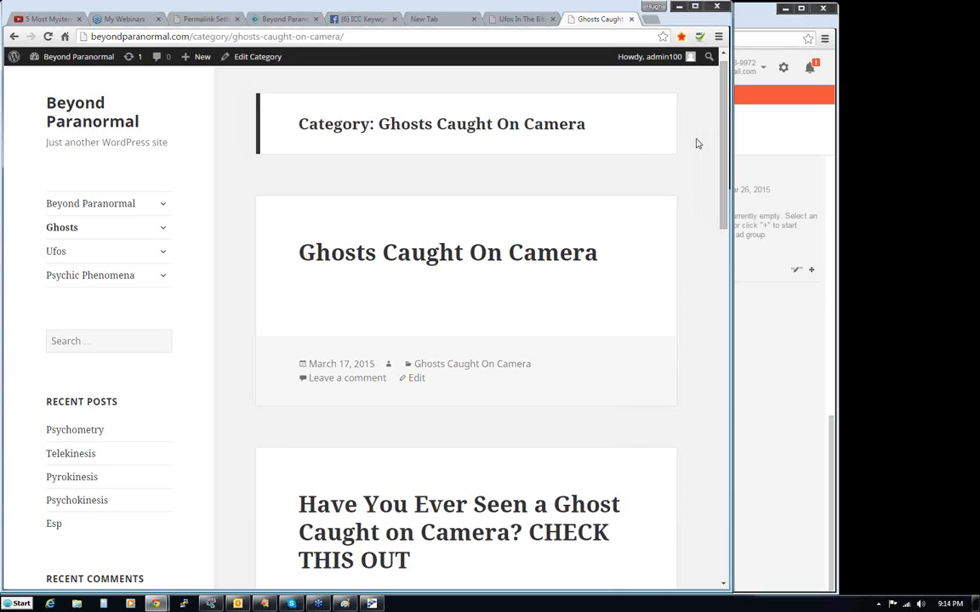
- Return to the site's home page, browse through Ghosts to the Ghosts Caught On Camera category, and open the new video post
{"action": "left_click", "coordinate": [63, 104]}
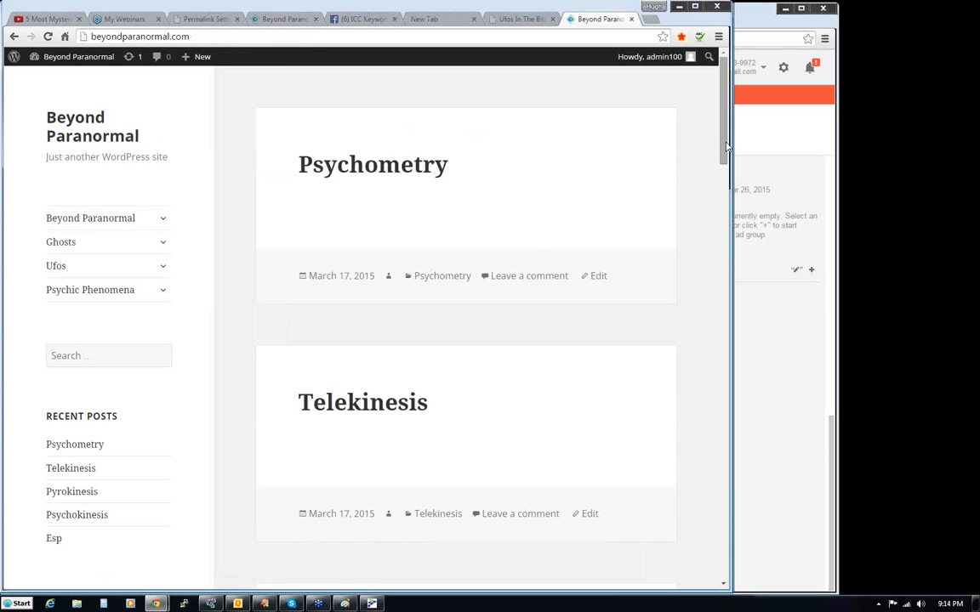
{"action": "left_click_drag", "start_coordinate": [726, 145], "coordinate": [317, 199]}
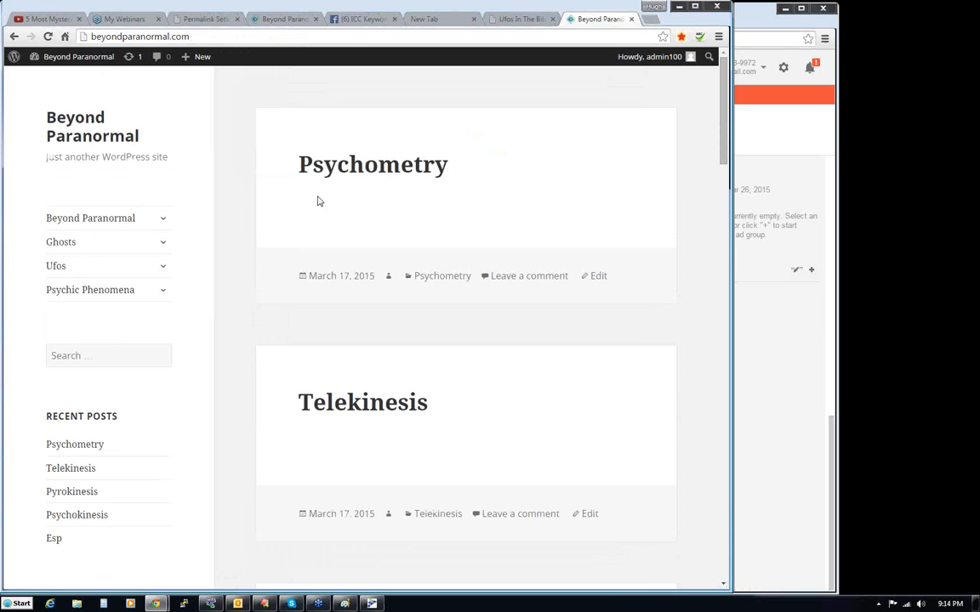
{"action": "left_click", "coordinate": [160, 245]}
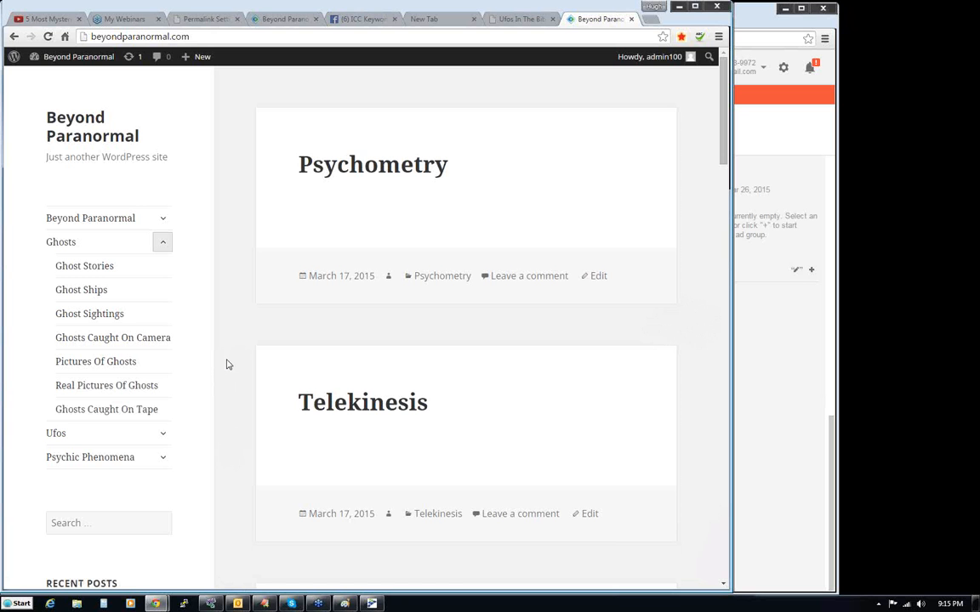
{"action": "left_click", "coordinate": [96, 342]}
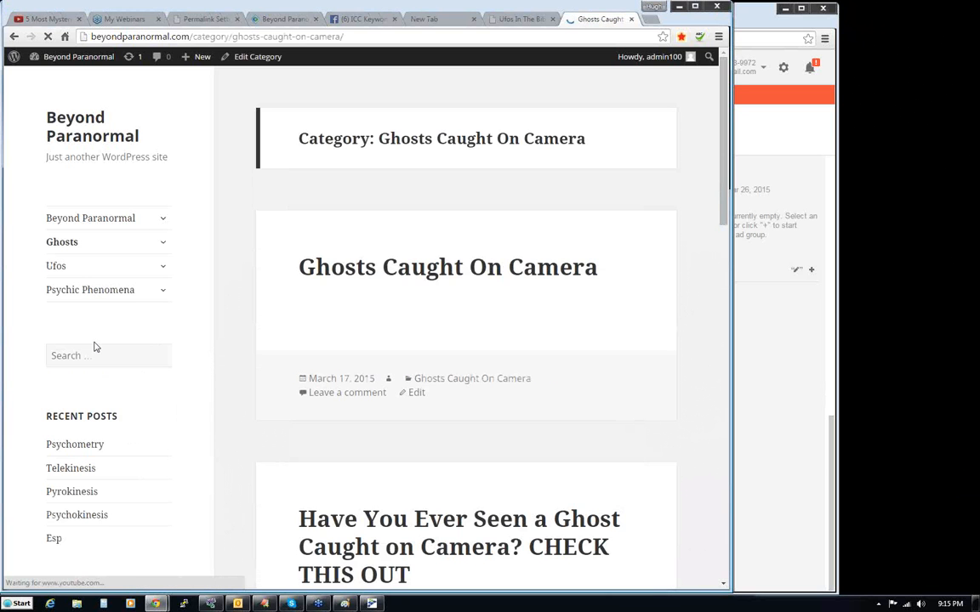
{"action": "left_click", "coordinate": [540, 527]}
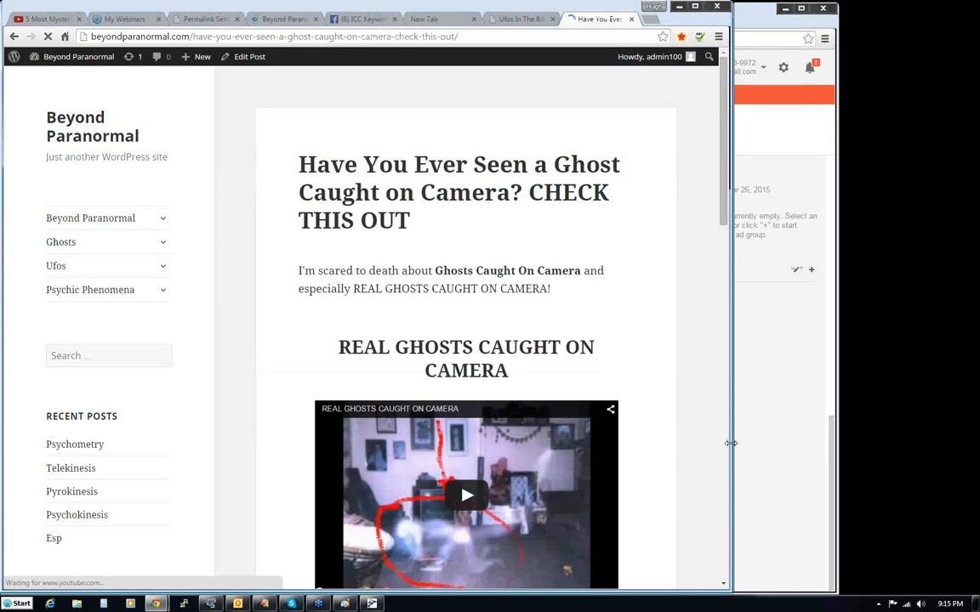
{"action": "left_click_drag", "start_coordinate": [798, 443], "coordinate": [760, 446]}
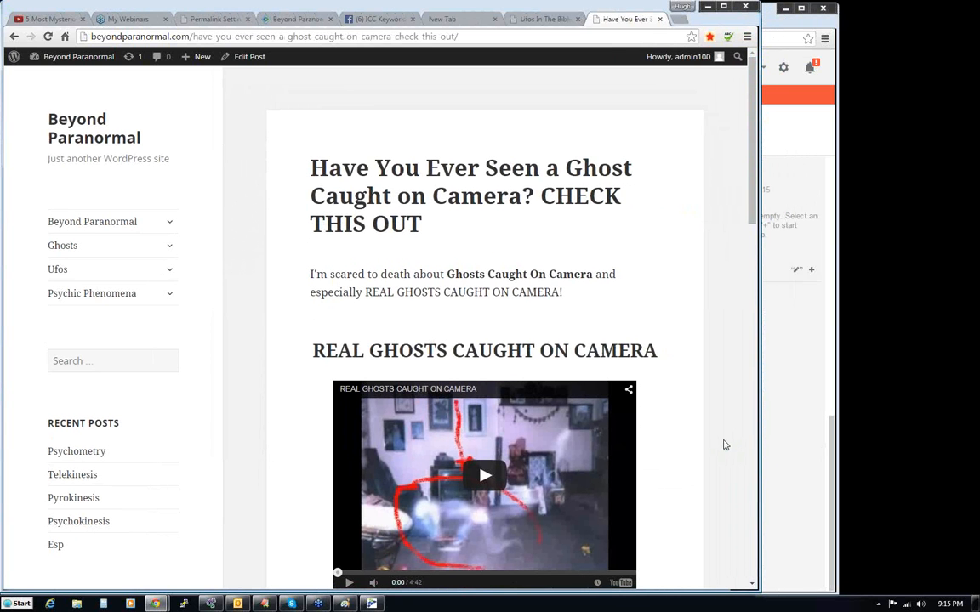
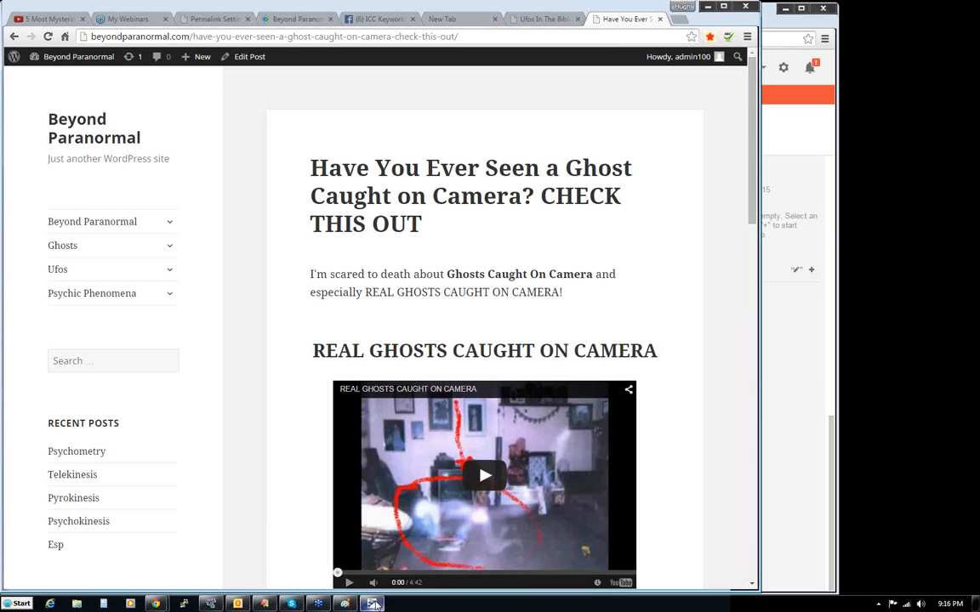
- Switch to ICC Keyworkz from the Web Dimensions program group
{"action": "left_click", "coordinate": [19, 604]}
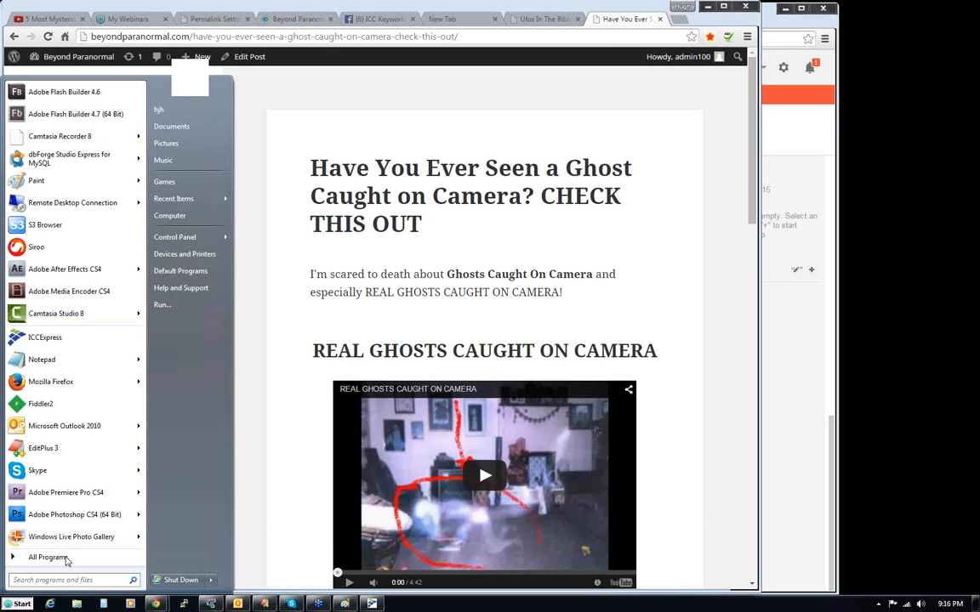
{"action": "left_click", "coordinate": [53, 558]}
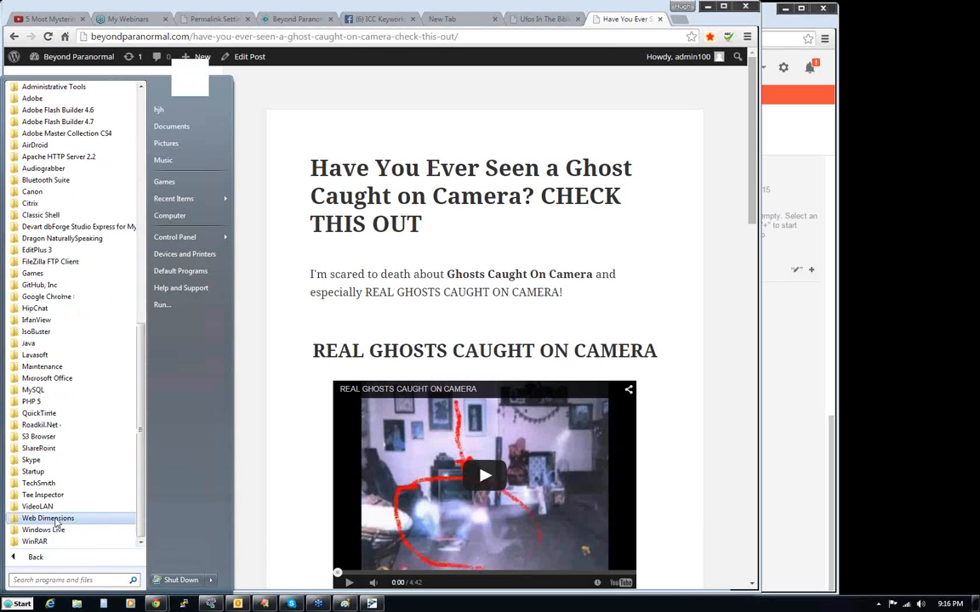
{"action": "left_click", "coordinate": [55, 522]}
{"action": "left_click", "coordinate": [52, 494]}
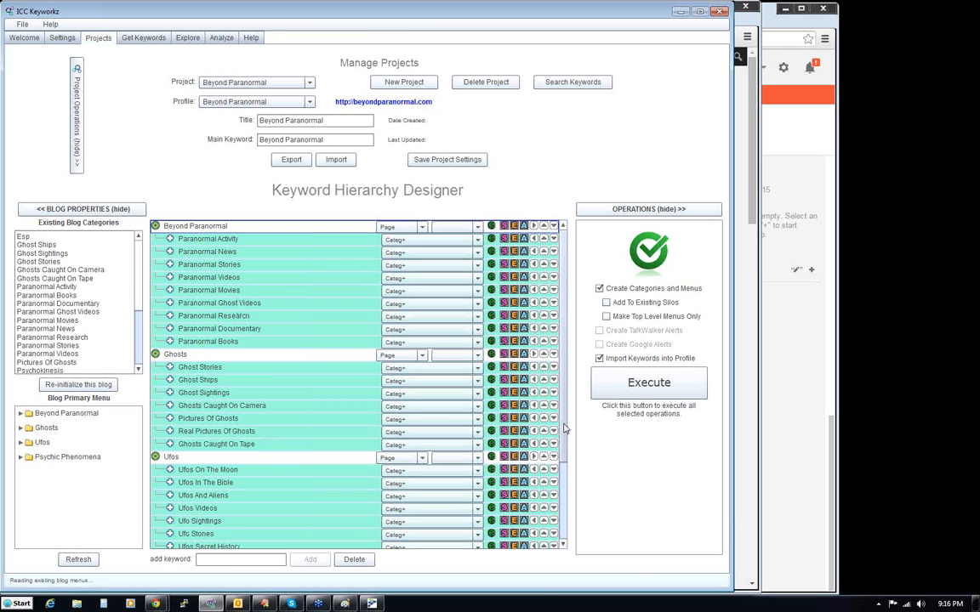
- Look through the Beyond Paranormal keyword hierarchy and the list of saved projects
{"action": "scroll", "coordinate": [563, 428], "scroll_direction": "down", "scroll_amount": 2}
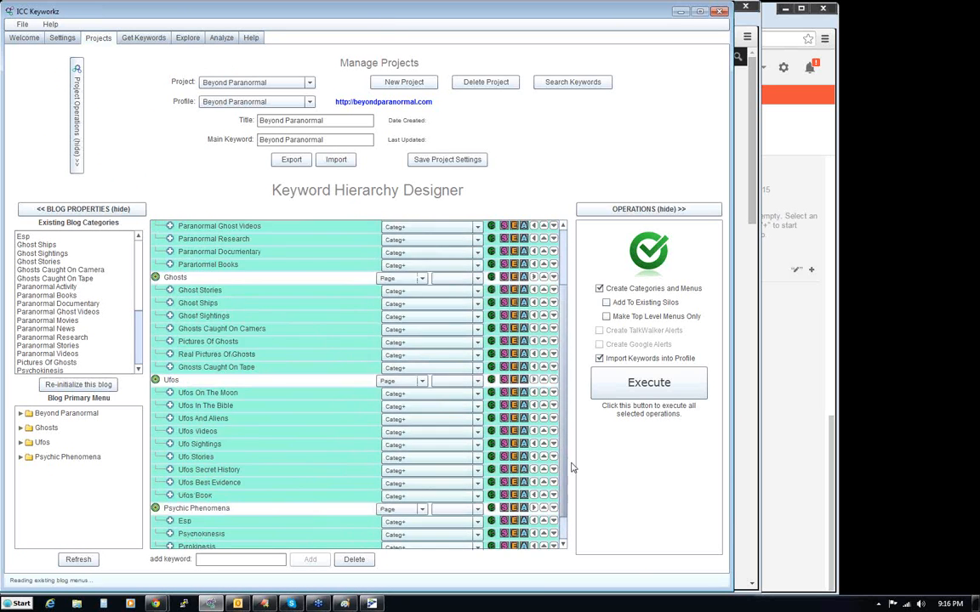
{"action": "scroll", "coordinate": [564, 438], "scroll_direction": "up", "scroll_amount": 2}
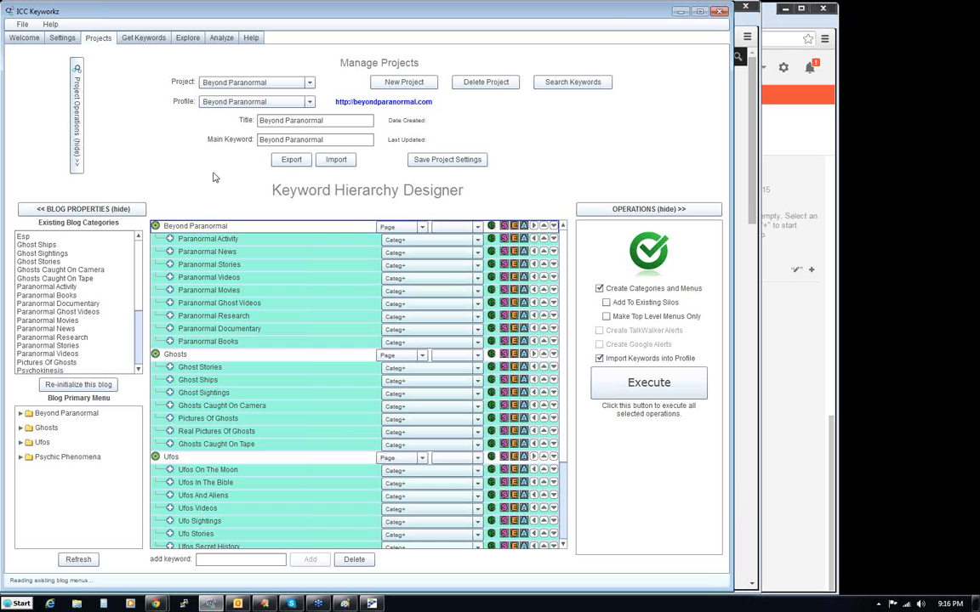
{"action": "left_click", "coordinate": [311, 82]}
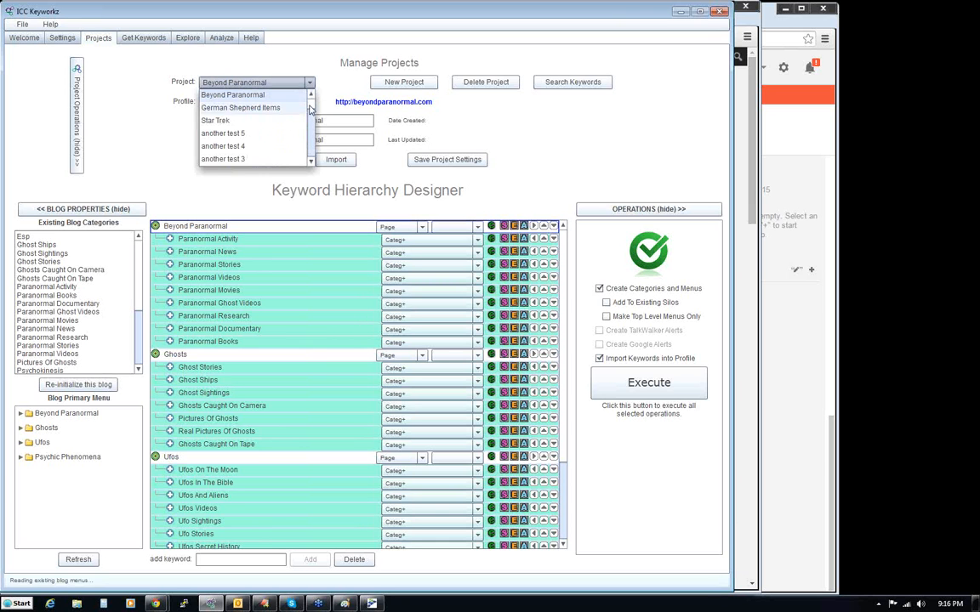
{"action": "left_click_drag", "start_coordinate": [311, 104], "coordinate": [311, 137]}
{"action": "left_click", "coordinate": [290, 56]}
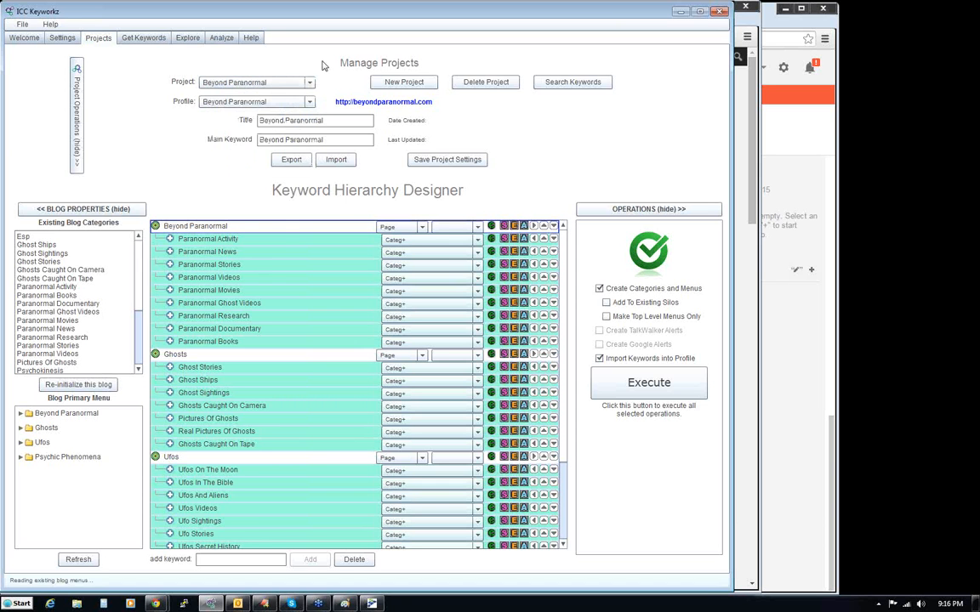
- Create a new project with both title and main keyword set to "Alien Abduction"
{"action": "left_click", "coordinate": [404, 83]}
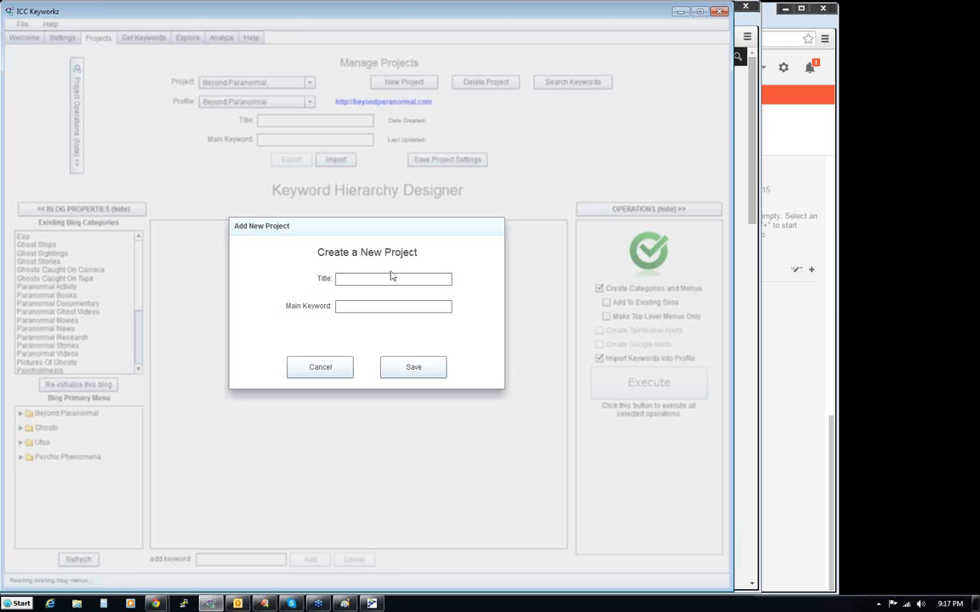
{"action": "type", "text": "Alien Abduction"}
{"action": "left_click", "coordinate": [417, 377]}
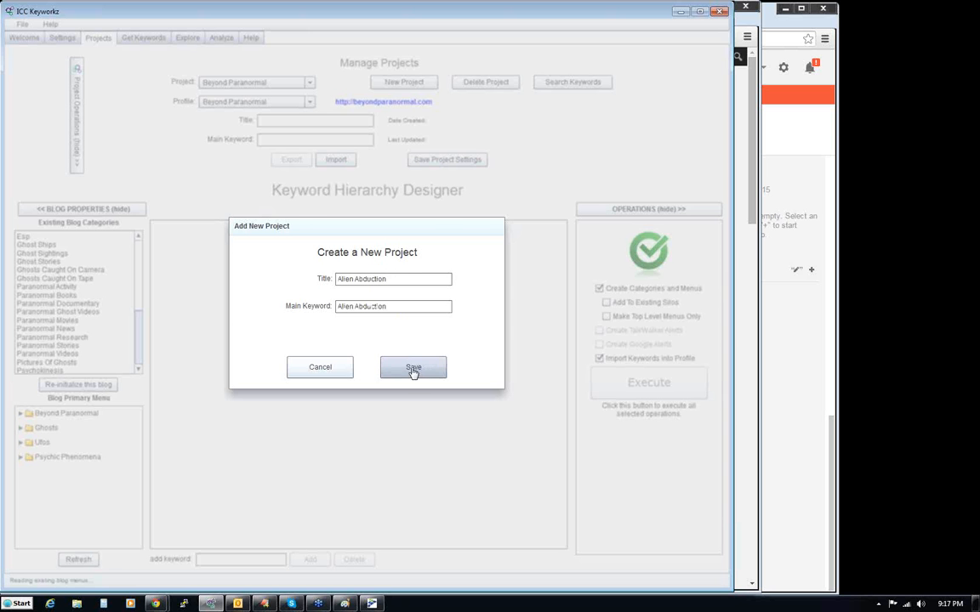
{"action": "left_click", "coordinate": [368, 365]}
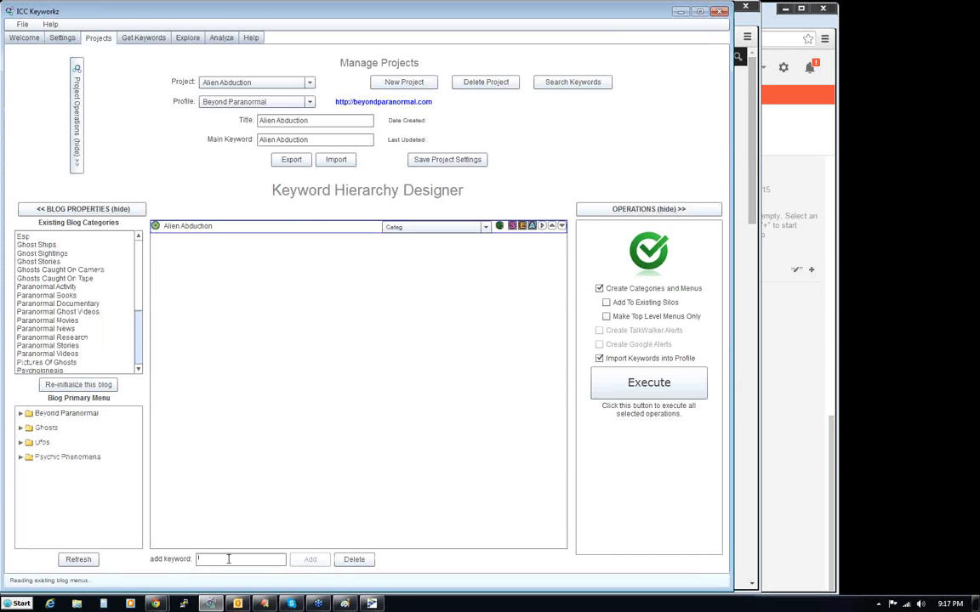
- Add the keywords Grey Aliens, Blonde Aliens and Govt Aliens to the Alien Abduction project
{"action": "type", "text": "Greyt"}
{"action": "key", "text": "BackSpace"}
{"action": "type", "text": "Aliens"}
{"action": "key", "text": "Return"}
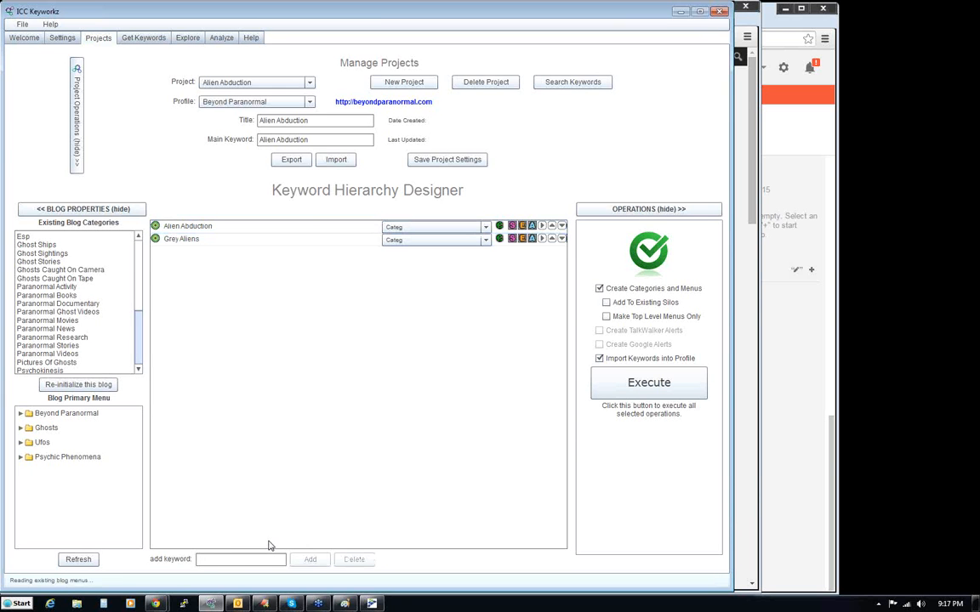
{"action": "type", "text": "Blonede Aliens"}
{"action": "key", "text": "Return"}
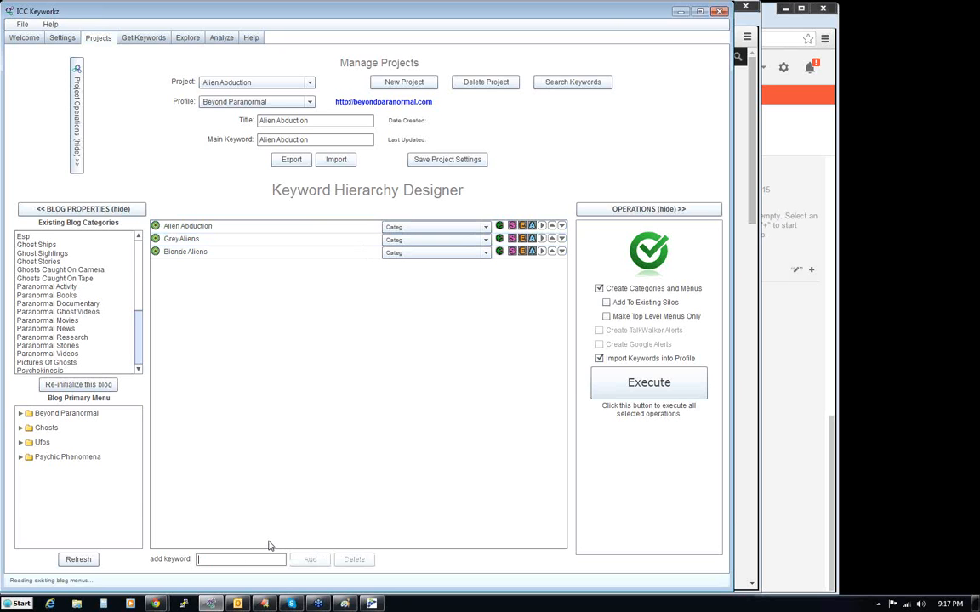
{"action": "type", "text": "Govt Aliens"}
{"action": "key", "text": "Return"}
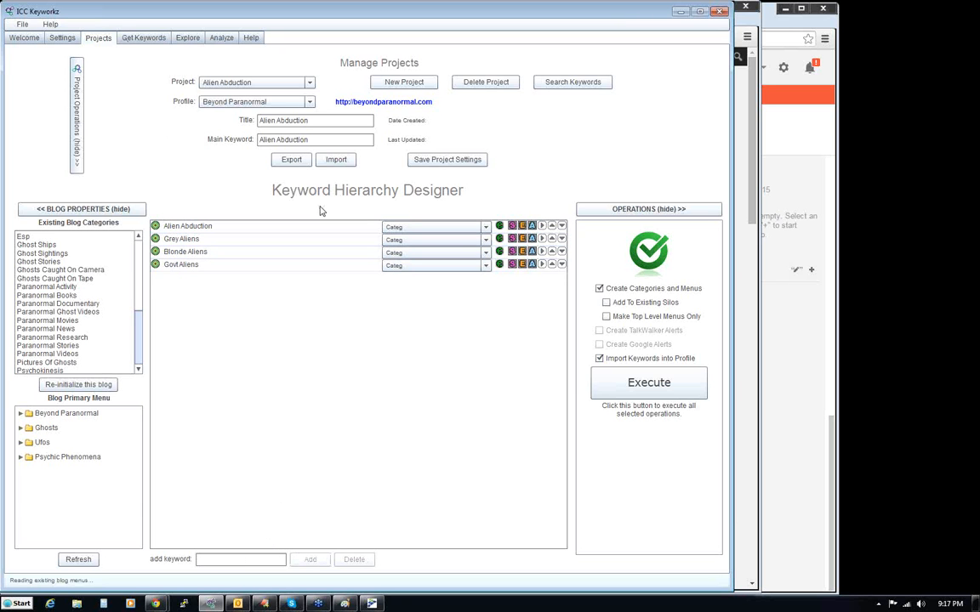
- Nest Grey Aliens, Blonde Aliens and Govt Aliens under Alien Abduction and save the silo
{"action": "left_click", "coordinate": [332, 240]}
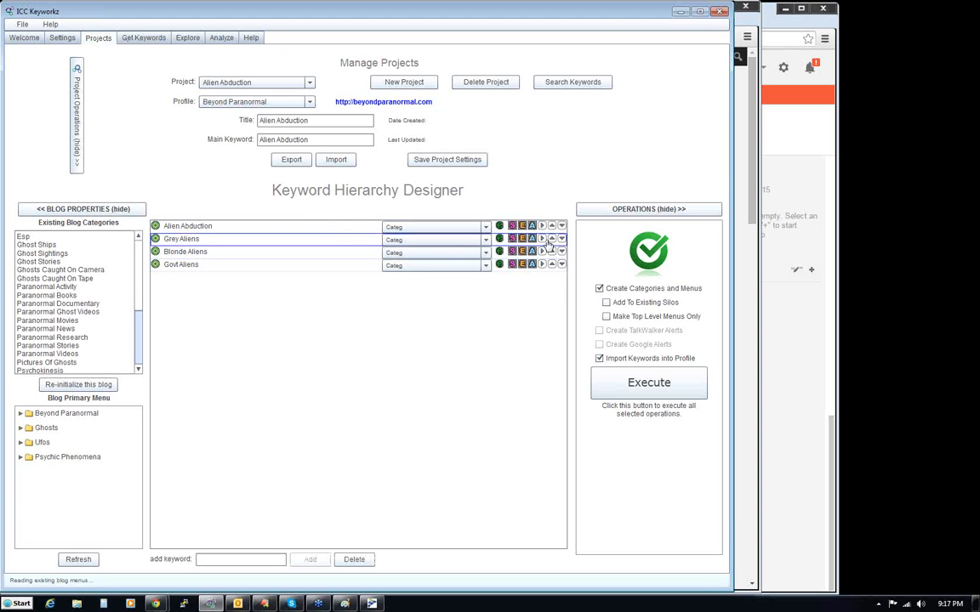
{"action": "left_click", "coordinate": [542, 239]}
{"action": "left_click", "coordinate": [542, 253]}
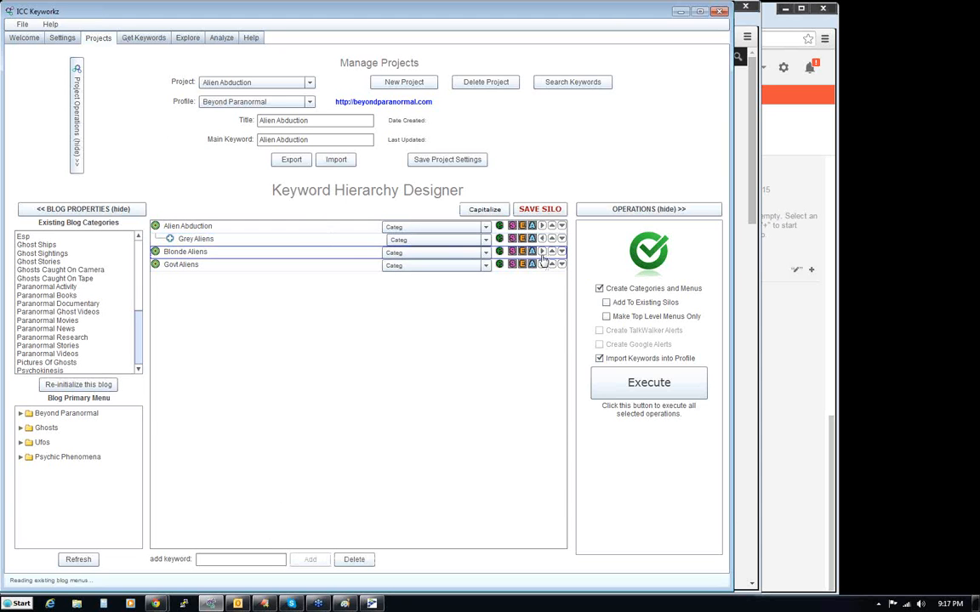
{"action": "left_click", "coordinate": [542, 265]}
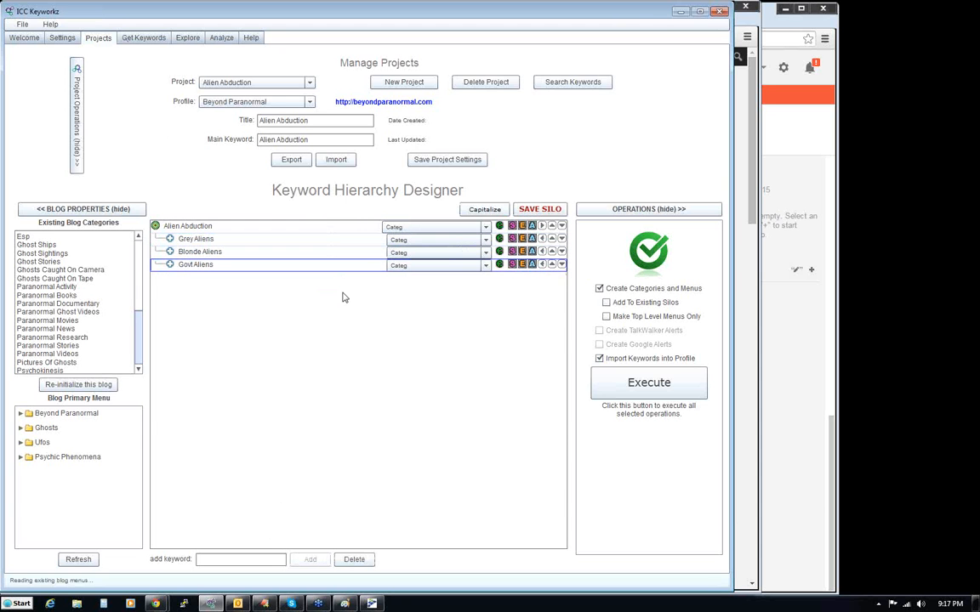
{"action": "left_click", "coordinate": [541, 207]}
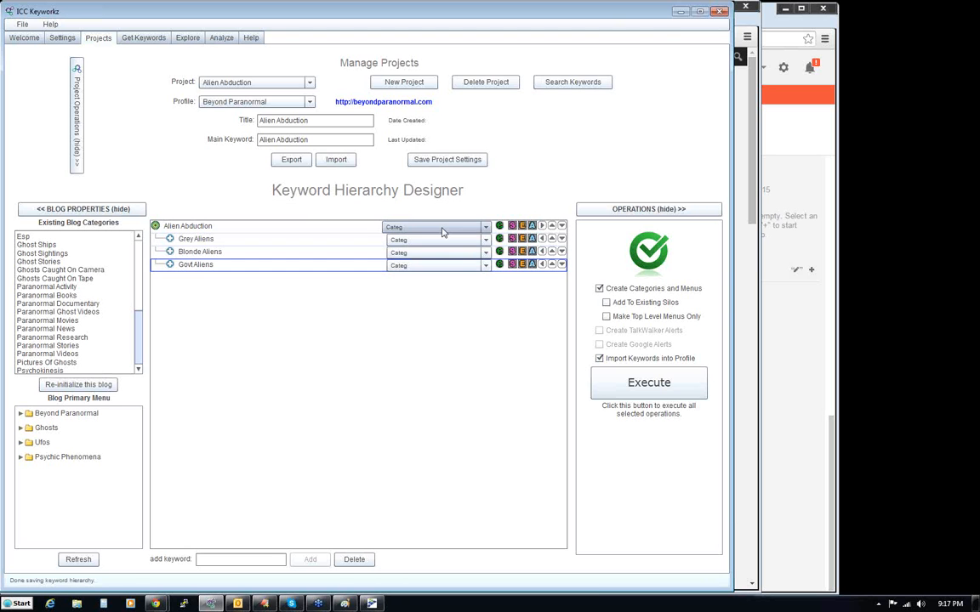
- Set the type of Alien Abduction and its three nested keywords to Page
{"action": "left_click", "coordinate": [443, 228]}
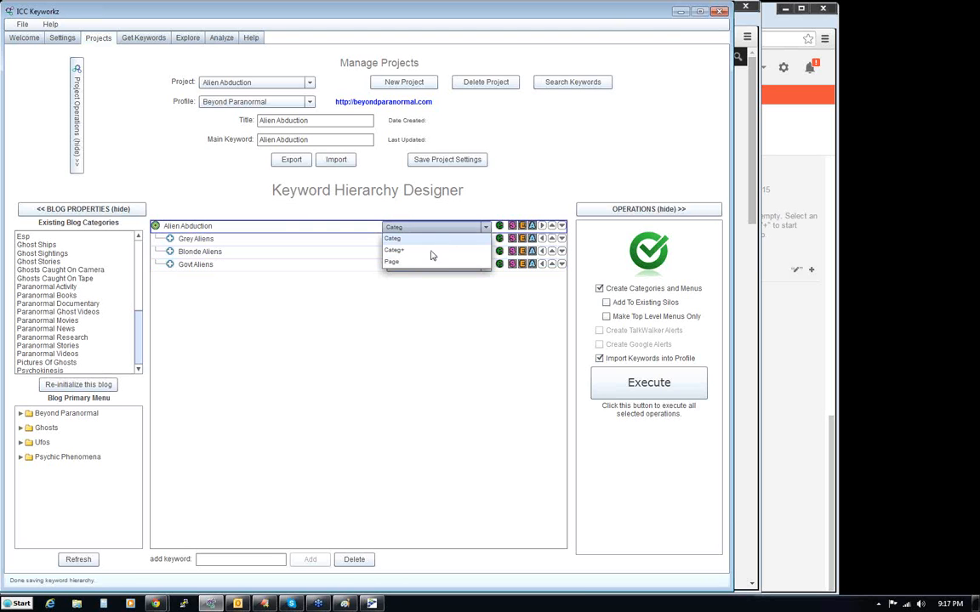
{"action": "left_click", "coordinate": [431, 261]}
{"action": "left_click", "coordinate": [432, 240]}
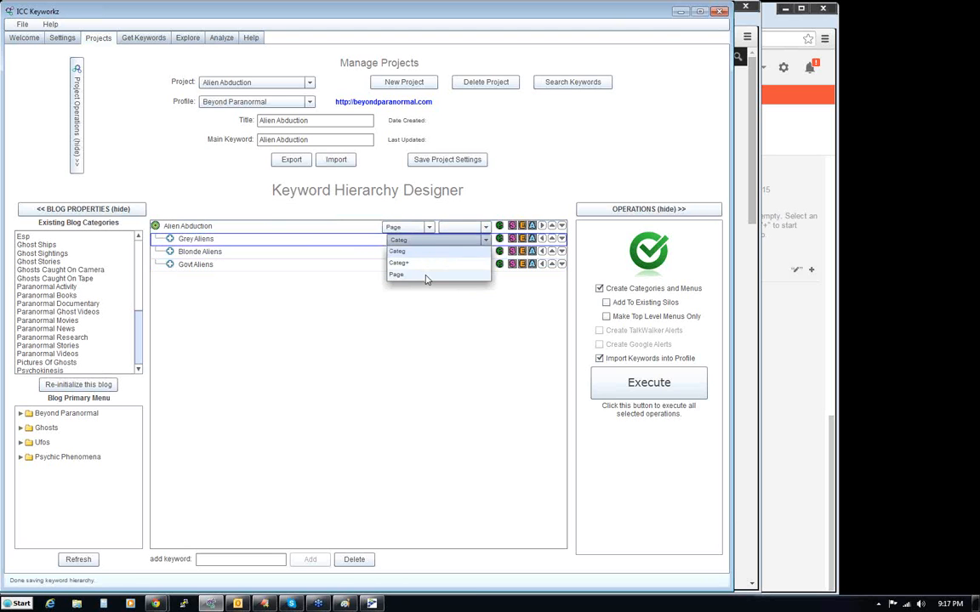
{"action": "left_click", "coordinate": [430, 274]}
{"action": "left_click", "coordinate": [431, 253]}
{"action": "left_click", "coordinate": [424, 287]}
{"action": "left_click", "coordinate": [432, 266]}
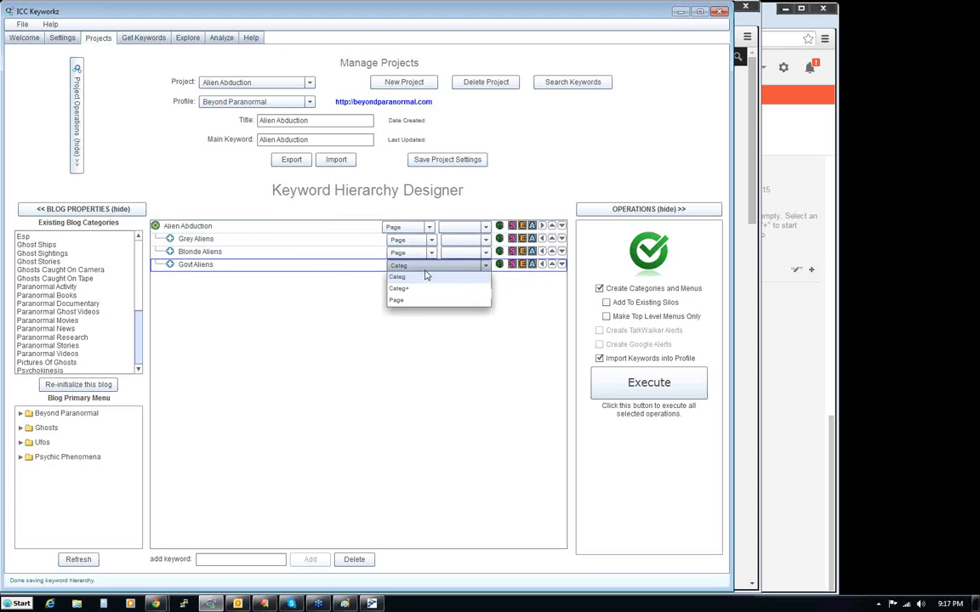
{"action": "left_click", "coordinate": [418, 300]}
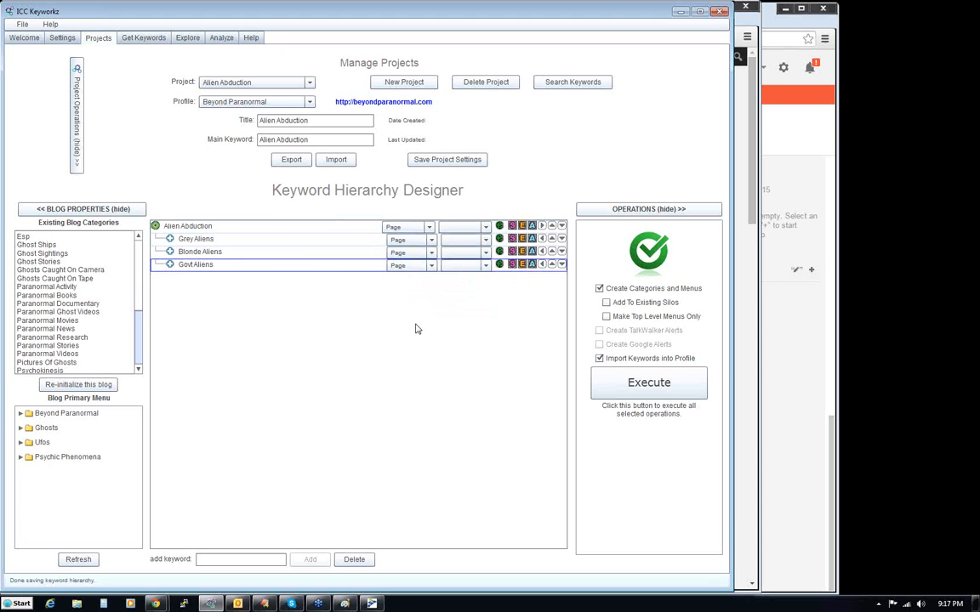
- Enable Add To Existing Silos and execute the selected operations to create the Alien Abduction pages and menus on the blog
{"action": "left_click", "coordinate": [599, 290]}
{"action": "left_click", "coordinate": [606, 303]}
{"action": "left_click", "coordinate": [650, 384]}
{"action": "left_click", "coordinate": [417, 366]}
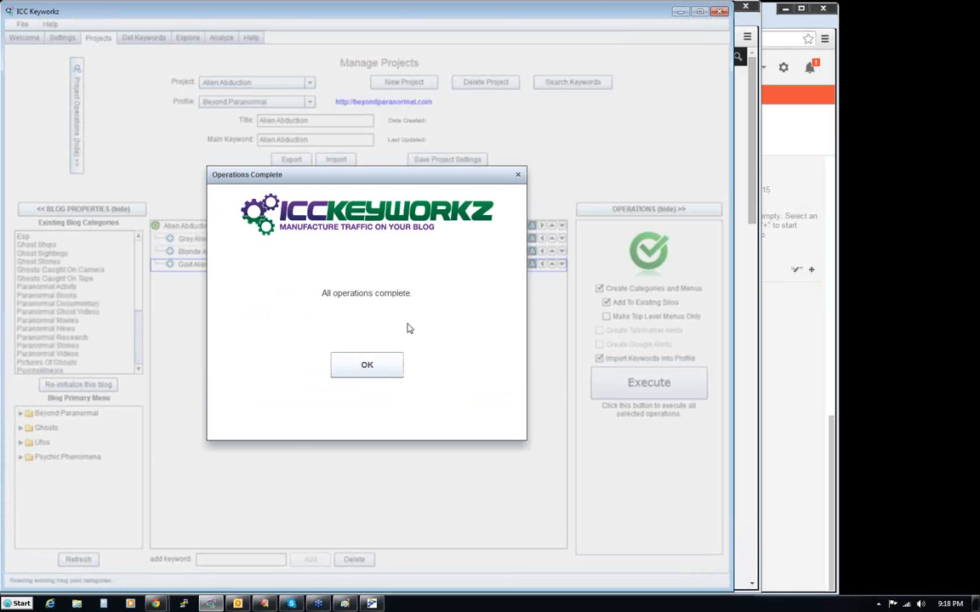
{"action": "left_click", "coordinate": [358, 371]}
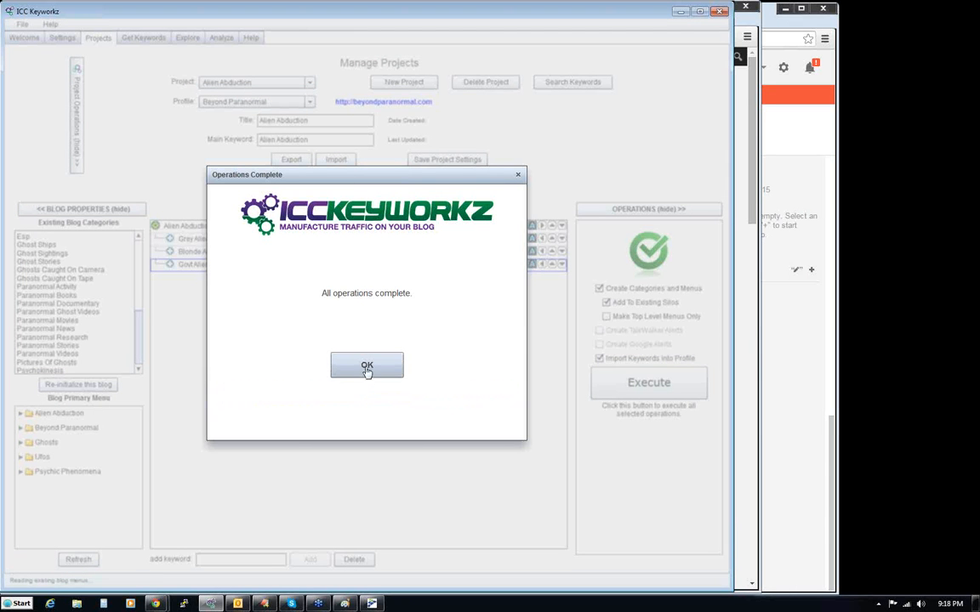
{"action": "left_click", "coordinate": [366, 370]}
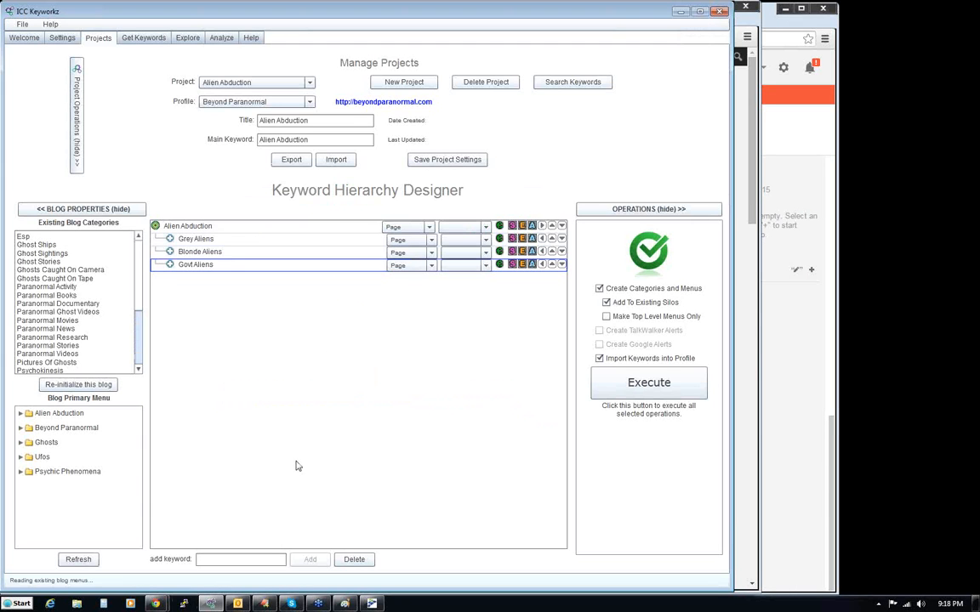
- Open the live beyondparanormal.com site and expand the Alien Abduction menu to check its subpages
{"action": "left_click", "coordinate": [390, 102]}
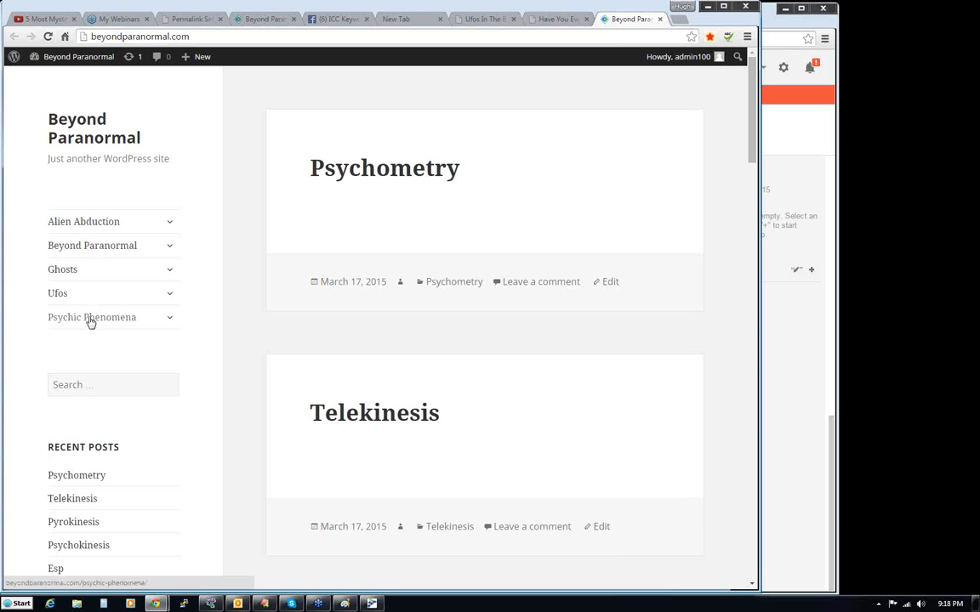
{"action": "left_click", "coordinate": [169, 222]}
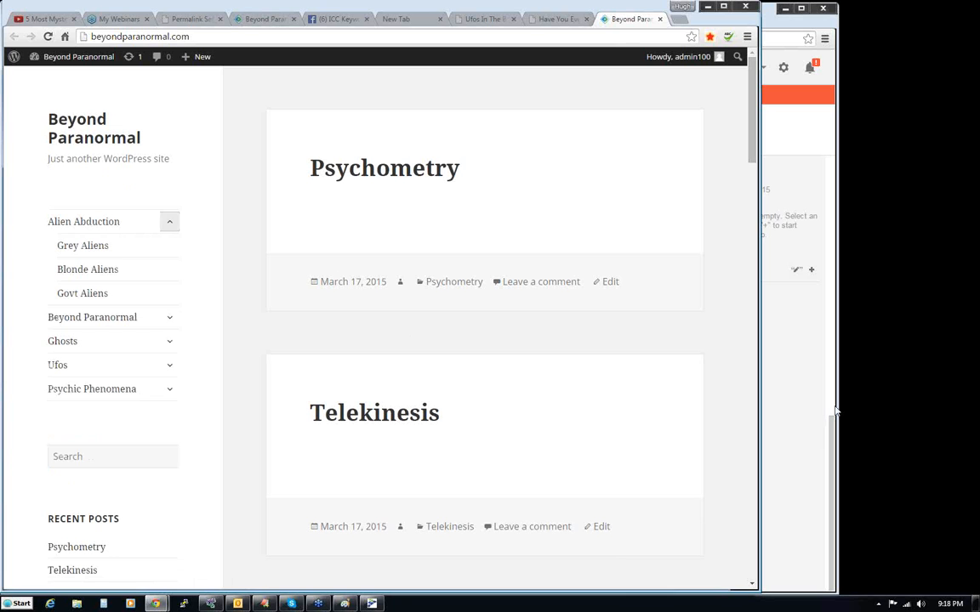
{"action": "left_click", "coordinate": [972, 428]}
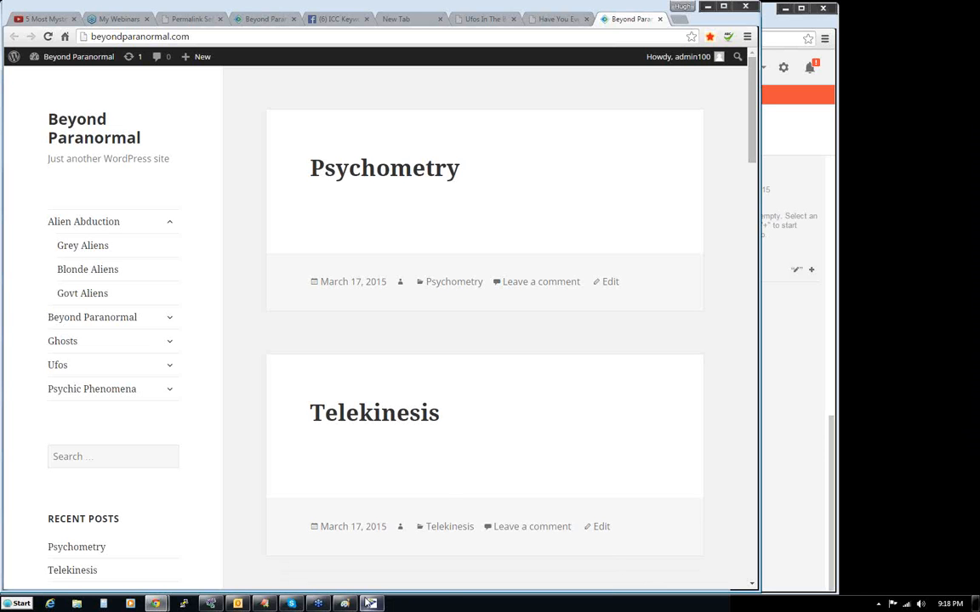
- Use the Windows Run command to browse for a file and go to the Desktop folder
{"action": "mouse_move", "coordinate": [326, 608]}
{"action": "left_click", "coordinate": [210, 604]}
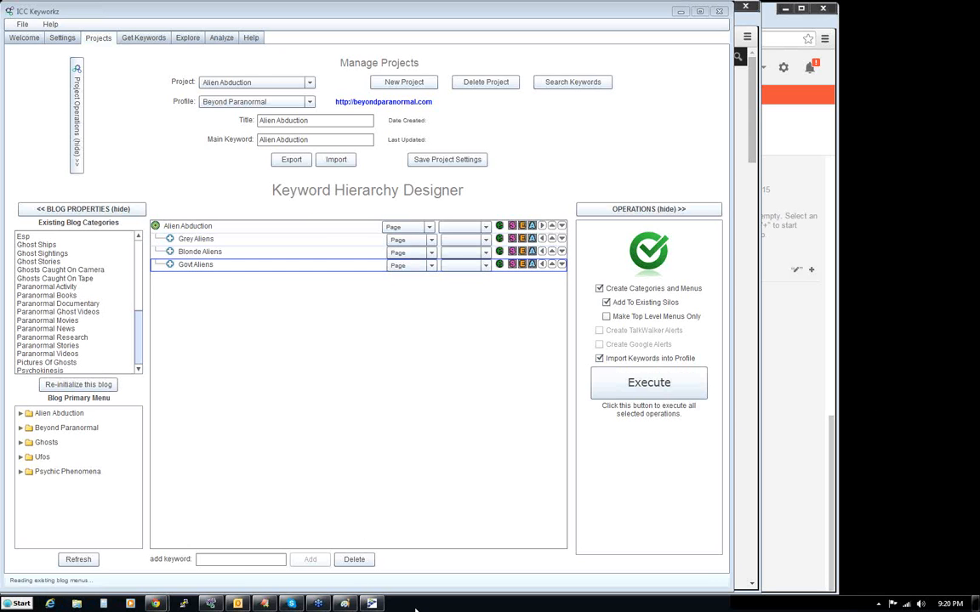
{"action": "left_click", "coordinate": [20, 602]}
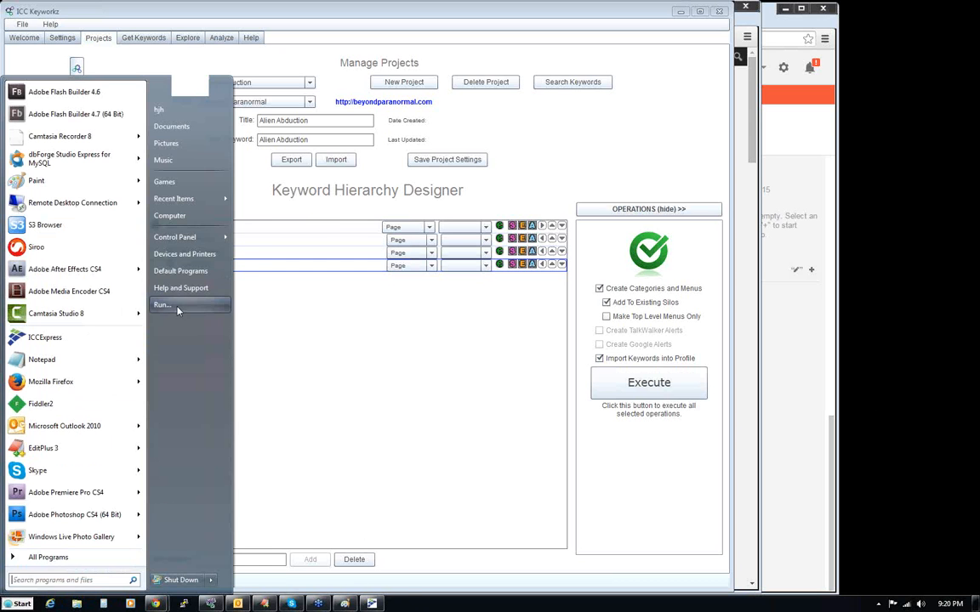
{"action": "left_click", "coordinate": [161, 305]}
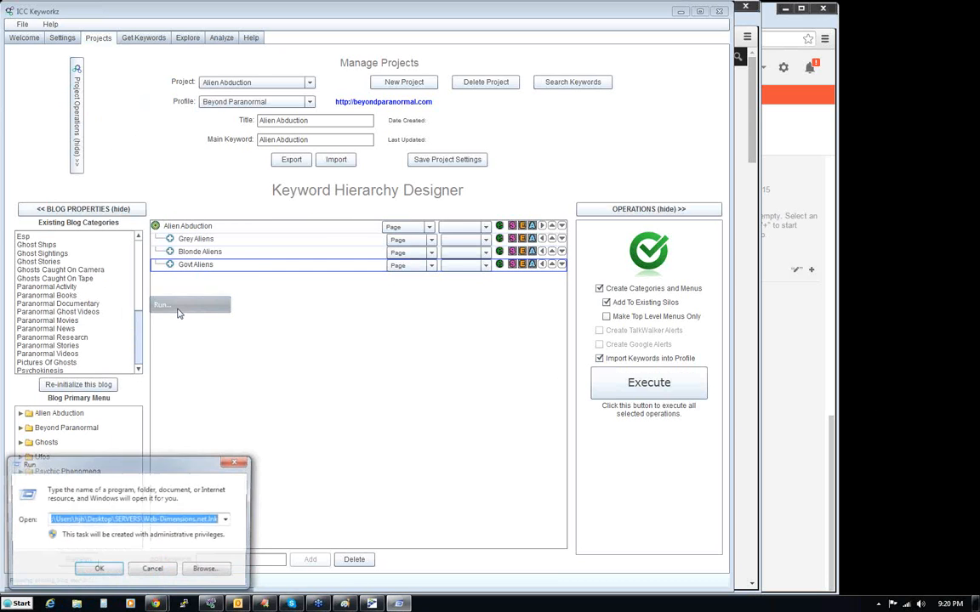
{"action": "left_click", "coordinate": [208, 570]}
{"action": "scroll", "coordinate": [247, 294], "scroll_direction": "up", "scroll_amount": 7}
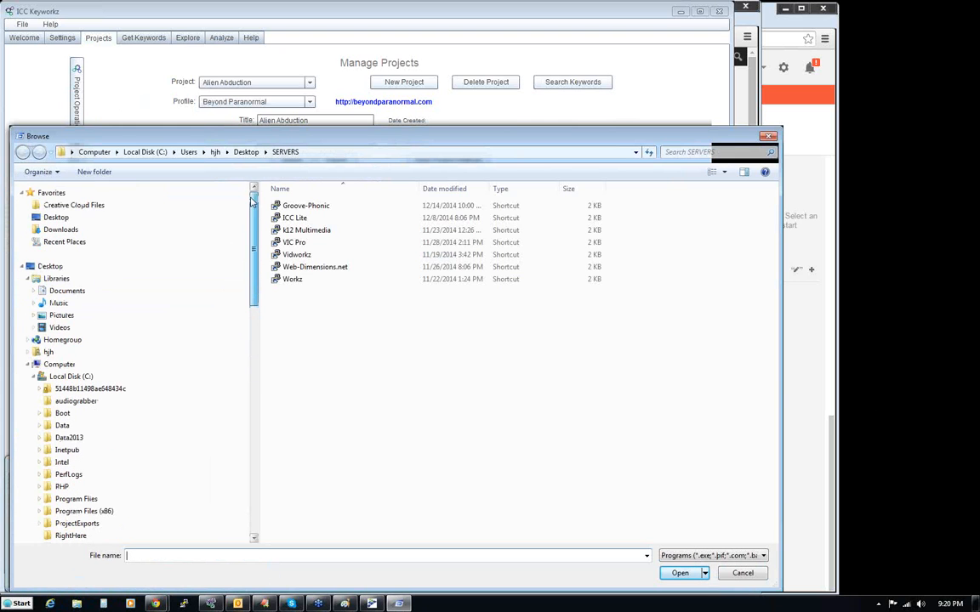
{"action": "left_click", "coordinate": [58, 217]}
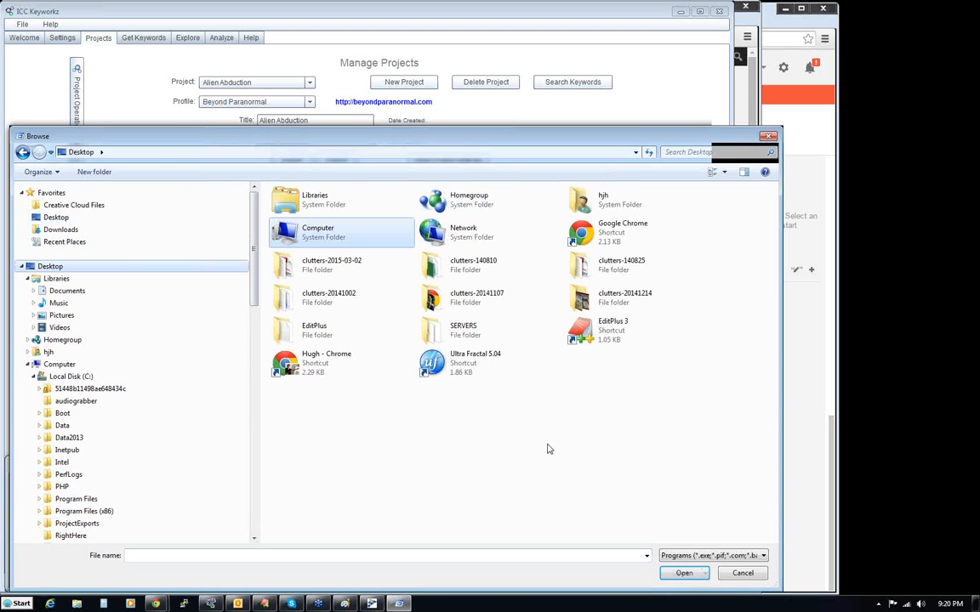
- Show all file types, open icckeyworkzcom.png in Windows Live Photo Gallery and move its window higher on the screen
{"action": "left_click", "coordinate": [694, 555]}
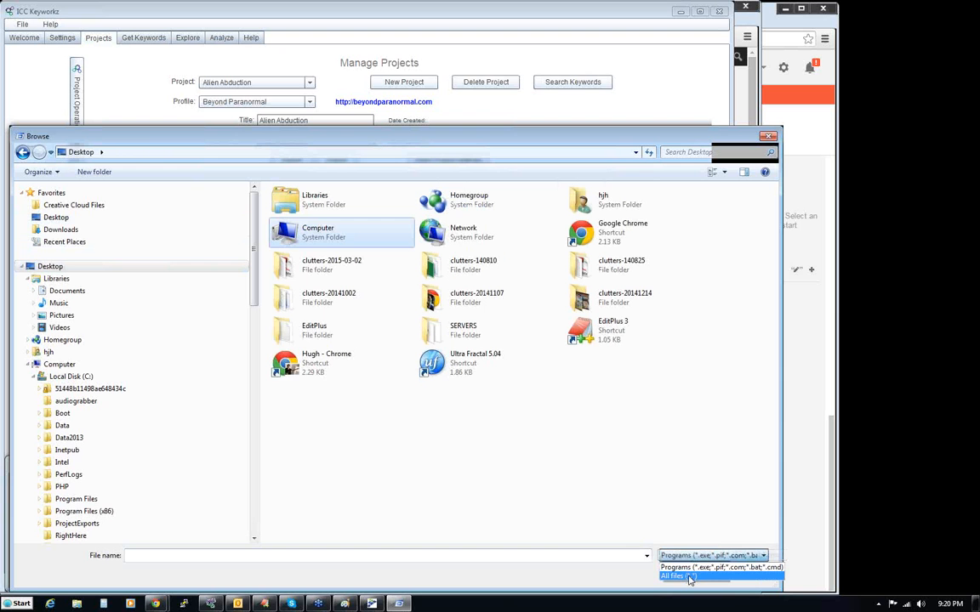
{"action": "left_click", "coordinate": [690, 577]}
{"action": "left_click", "coordinate": [438, 398]}
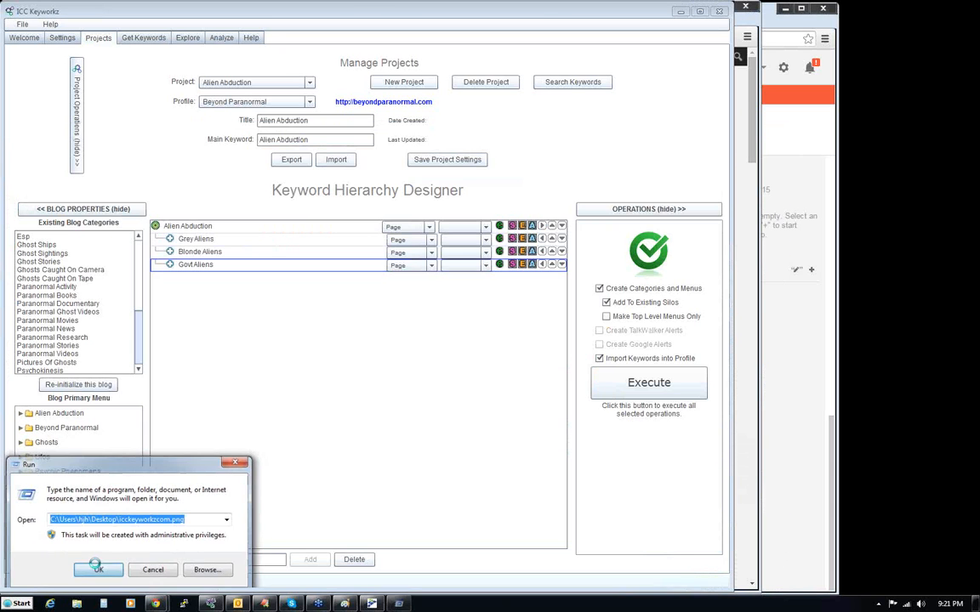
{"action": "left_click", "coordinate": [99, 563]}
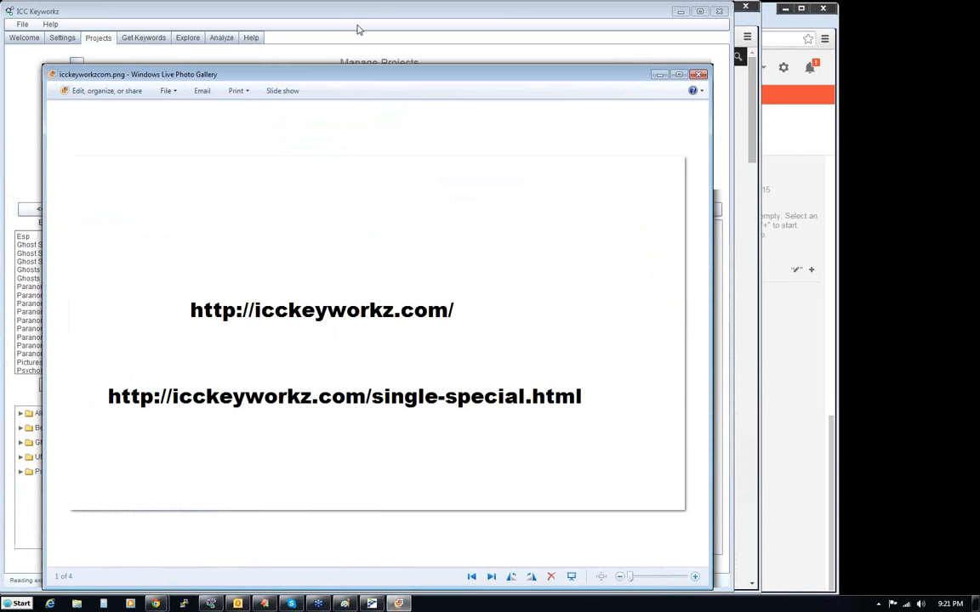
{"action": "left_click_drag", "start_coordinate": [360, 80], "coordinate": [368, 19]}
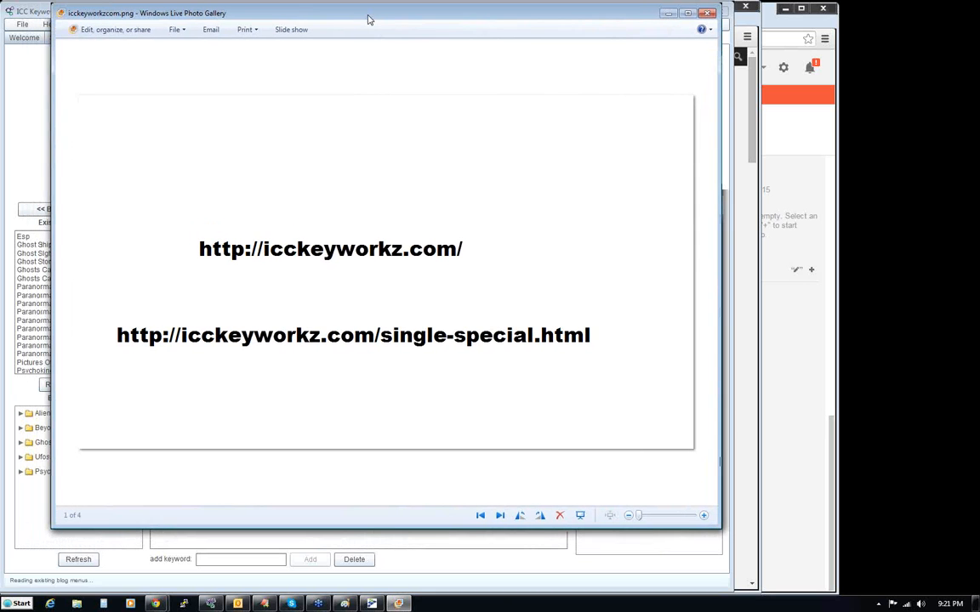